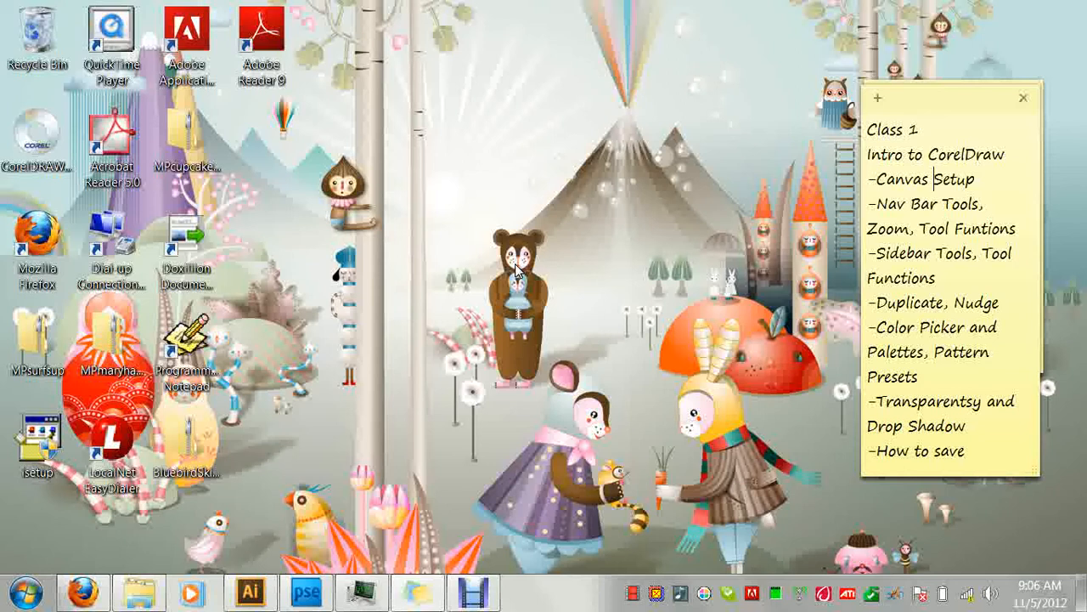
Open CorelDRAW X5 and start a new blank document.
click(27, 593)
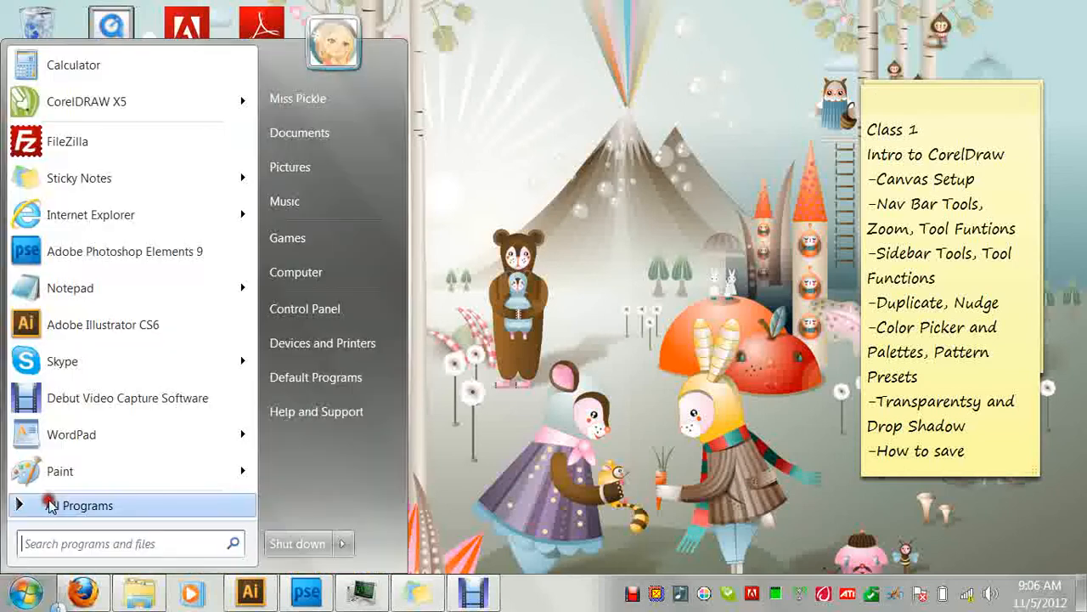
click(154, 102)
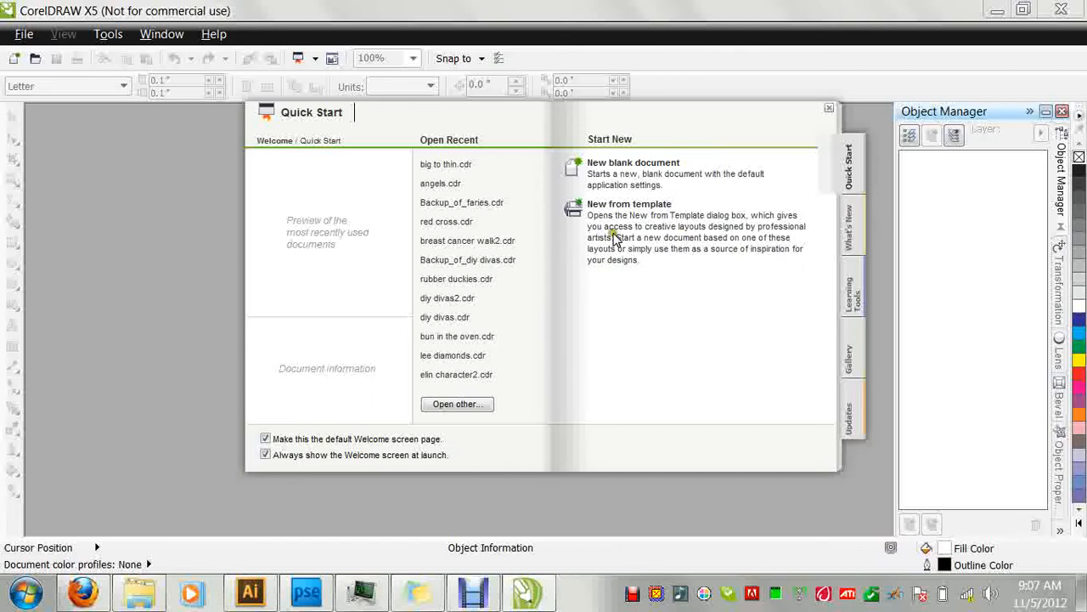
click(620, 167)
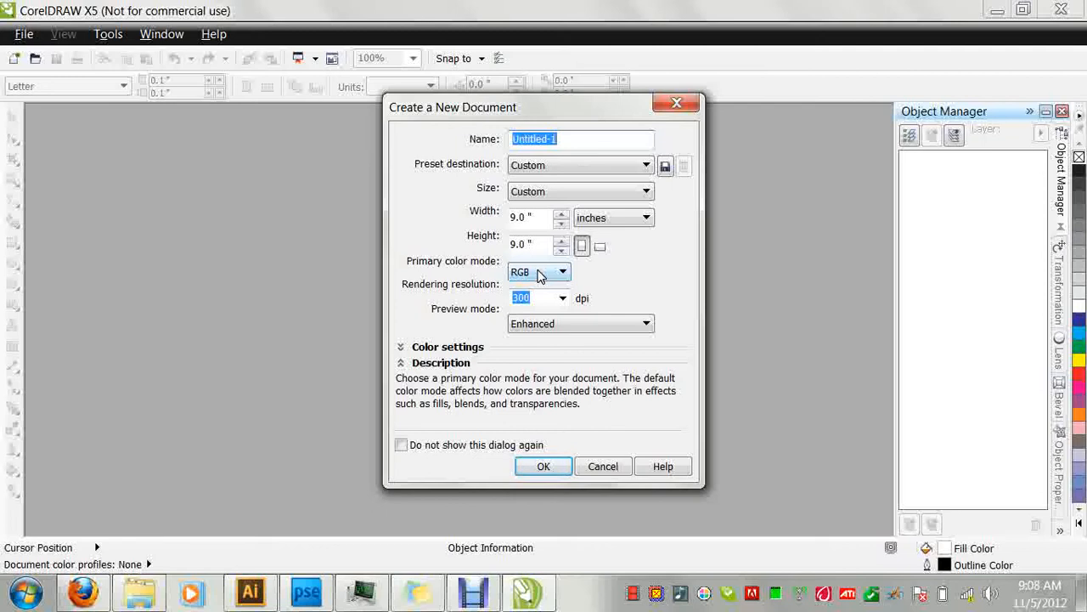
Create the 9 by 9 inch document with RGB as primary color mode, 300 dpi resolution and Enhanced preview mode.
click(561, 272)
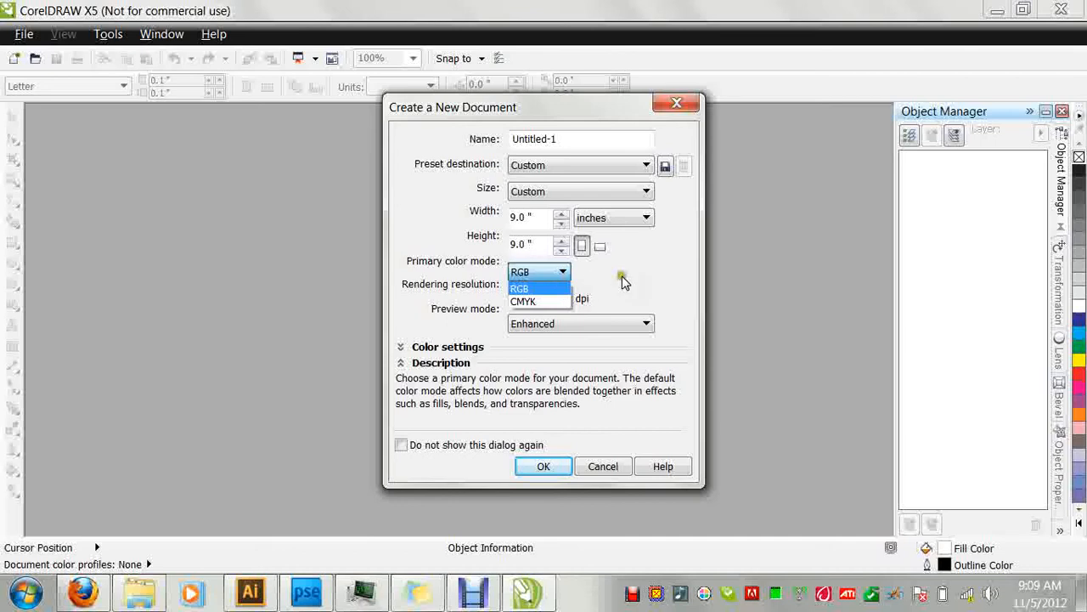
click(557, 288)
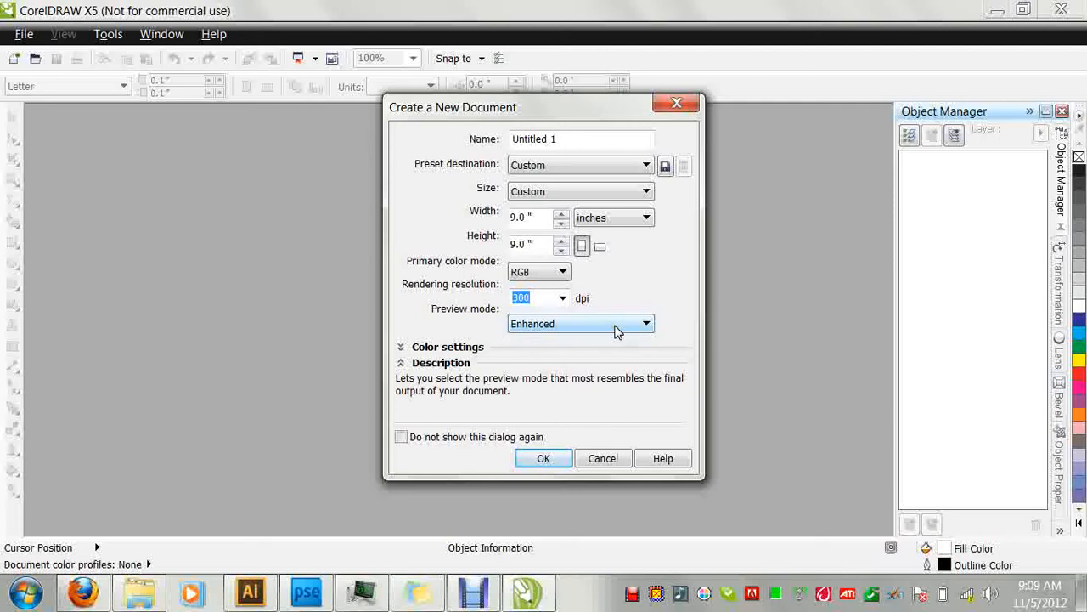
click(645, 324)
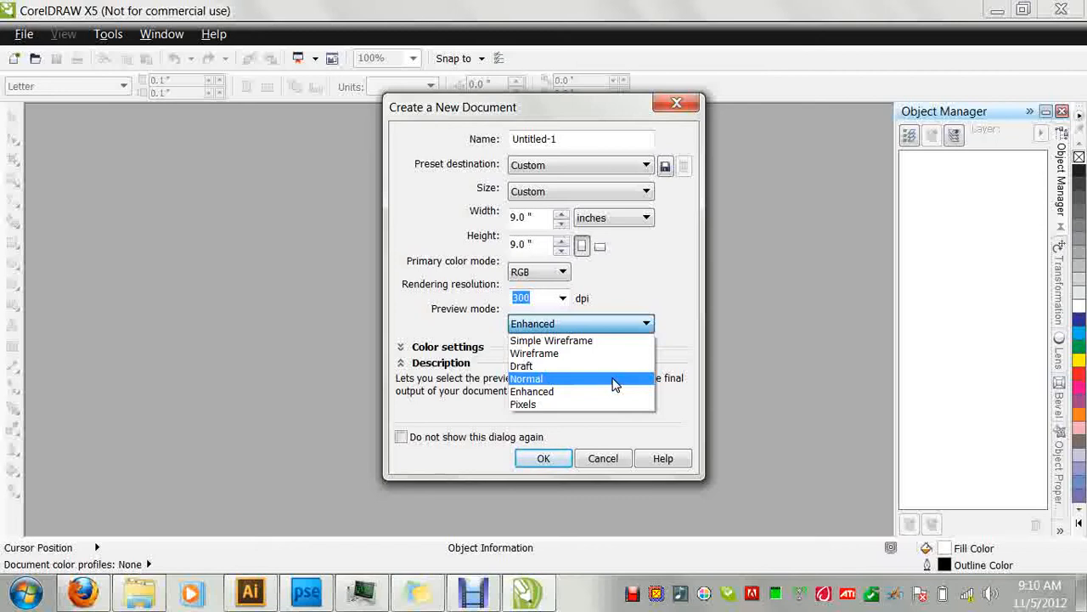
click(567, 393)
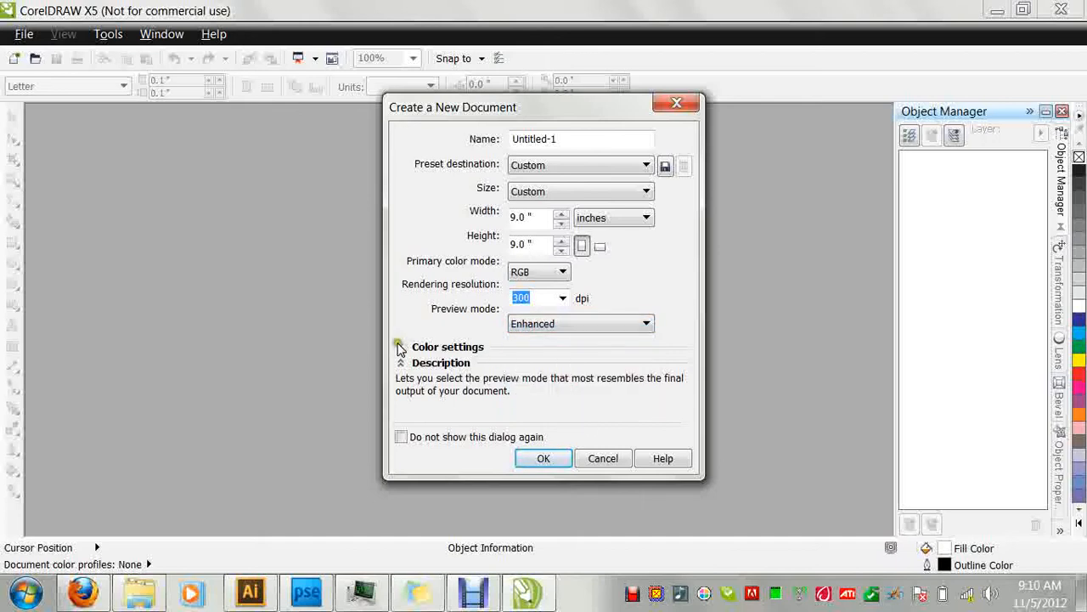
click(564, 457)
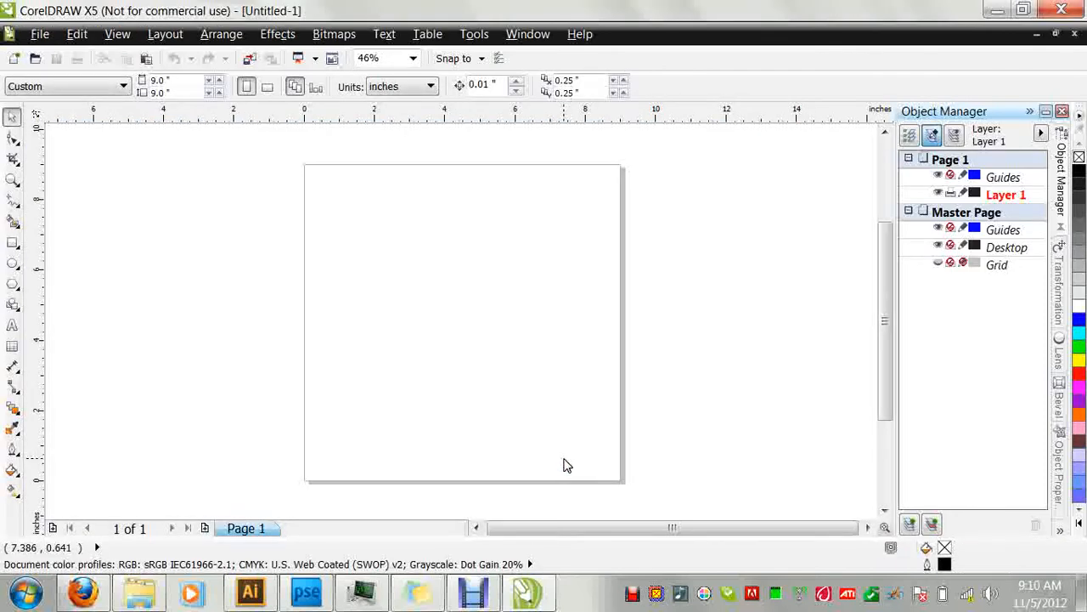
click(569, 438)
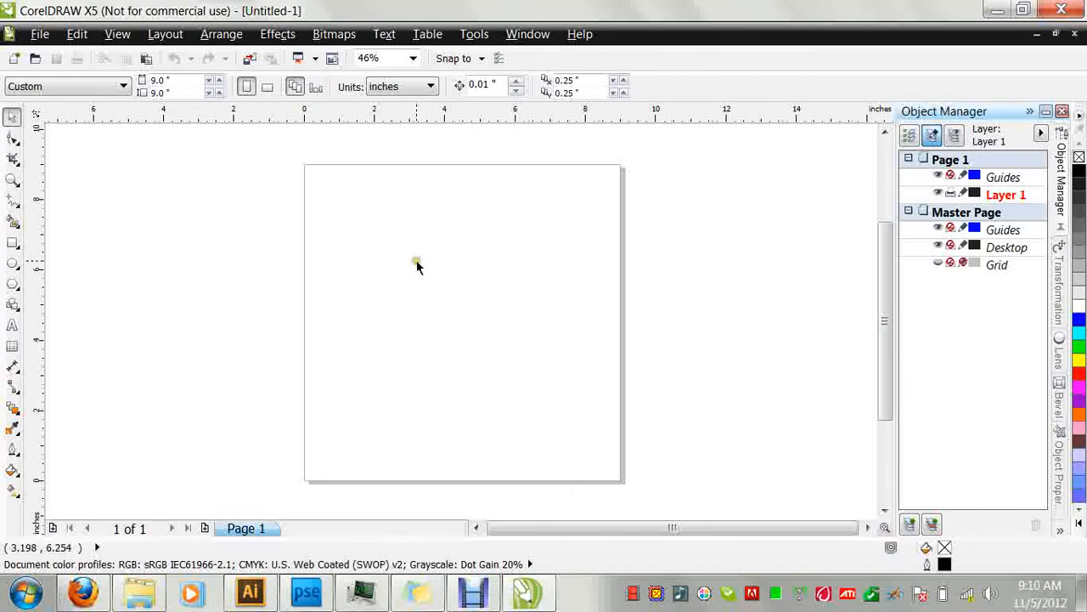
click(443, 265)
click(445, 324)
click(604, 270)
click(507, 338)
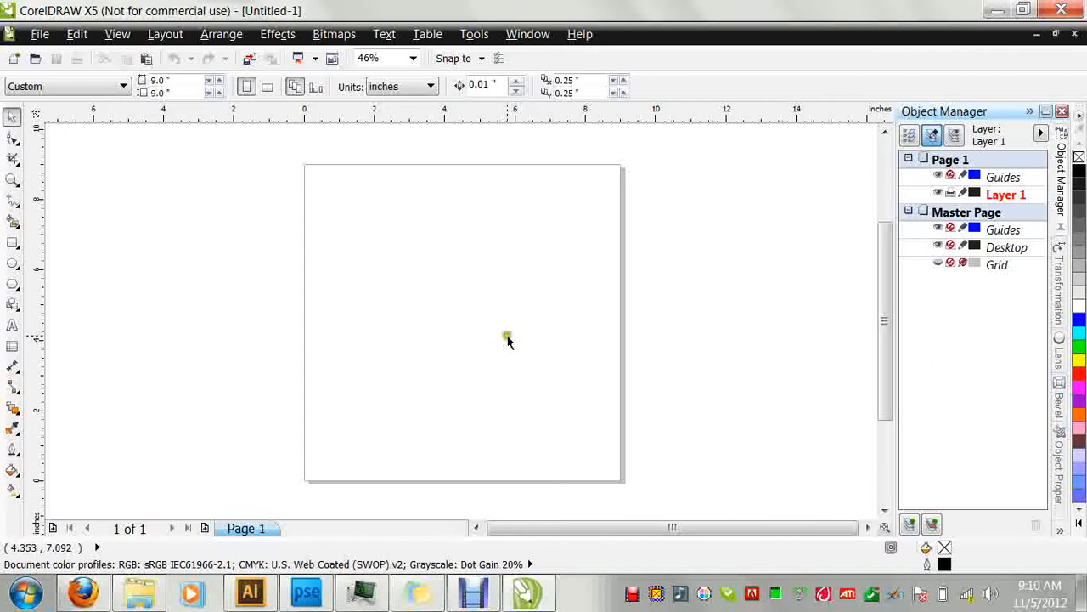
Switch to Sticky Notes to read the class outline and return to the CorelDRAW document.
click(433, 600)
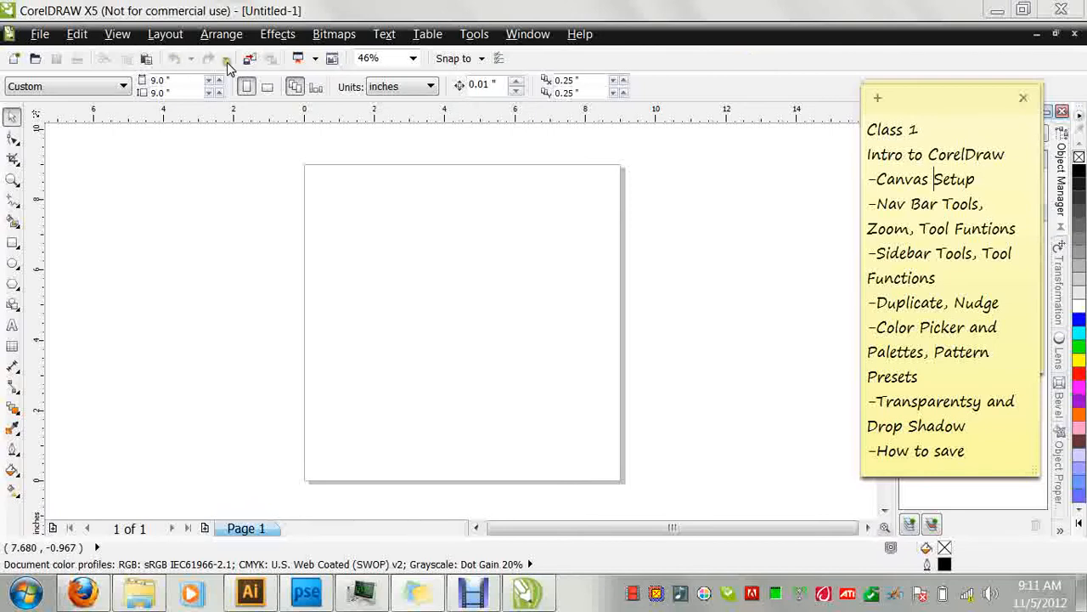
click(821, 219)
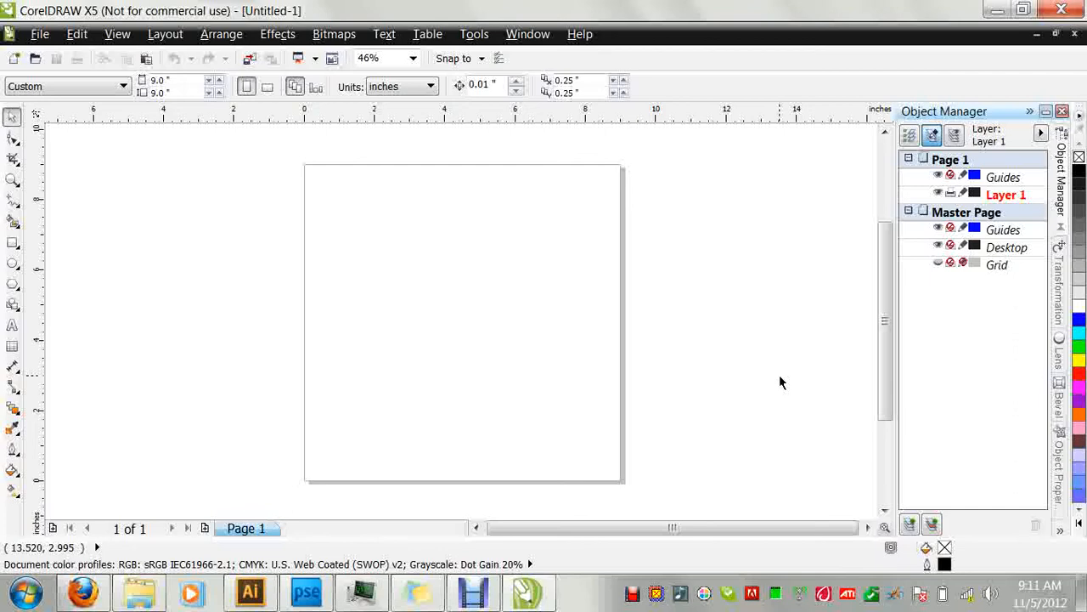
click(41, 41)
key(f)
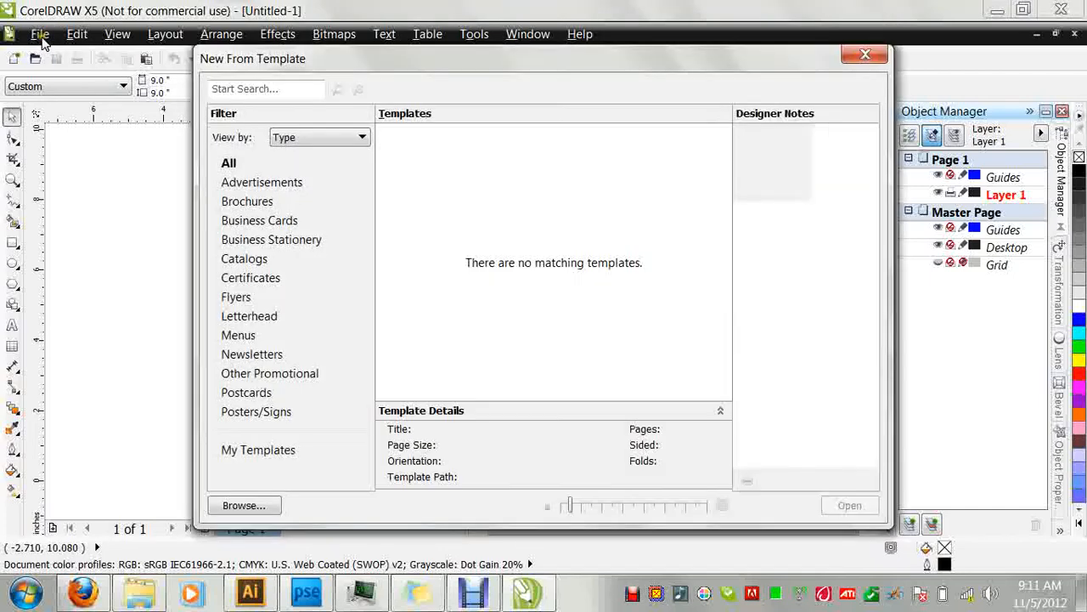
click(857, 60)
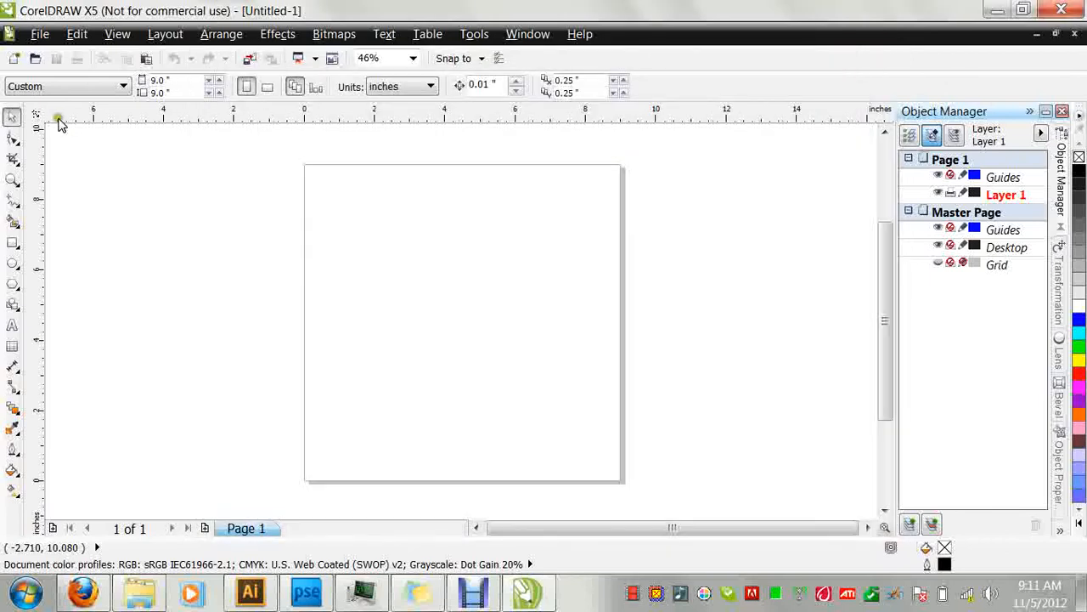
Examine the available editing, view mode, page layout, arranging, effects and bitmap commands, keeping the Enhanced view.
click(40, 38)
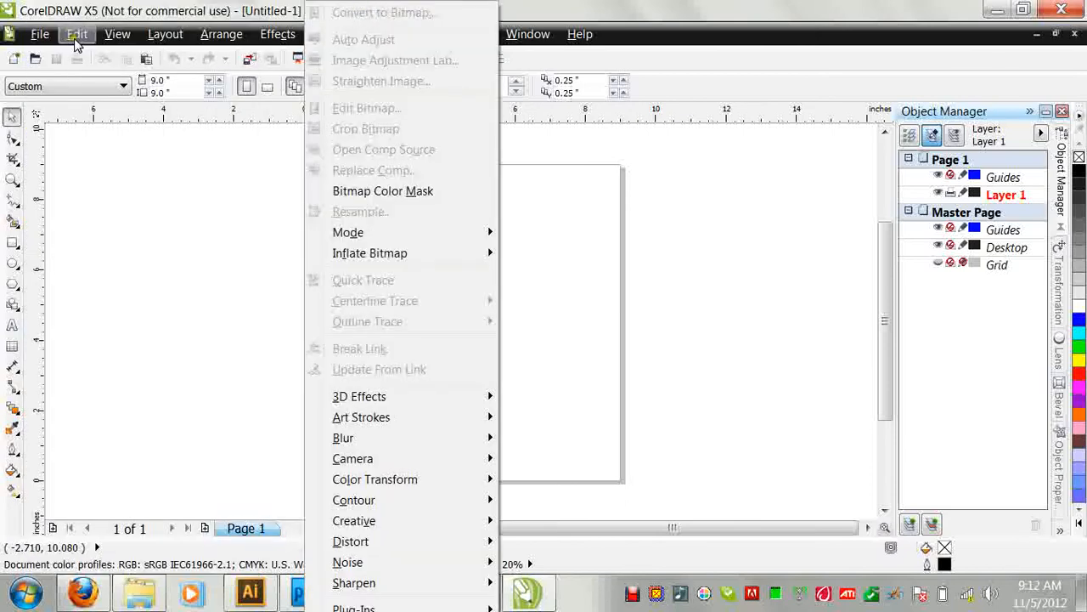
mouse_move(73, 35)
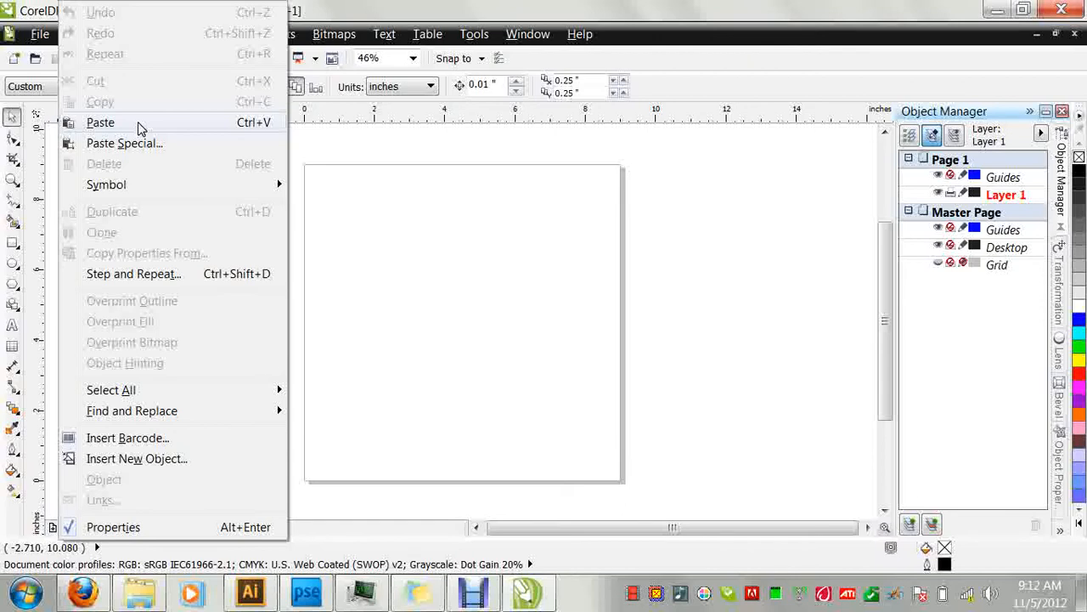
mouse_move(123, 391)
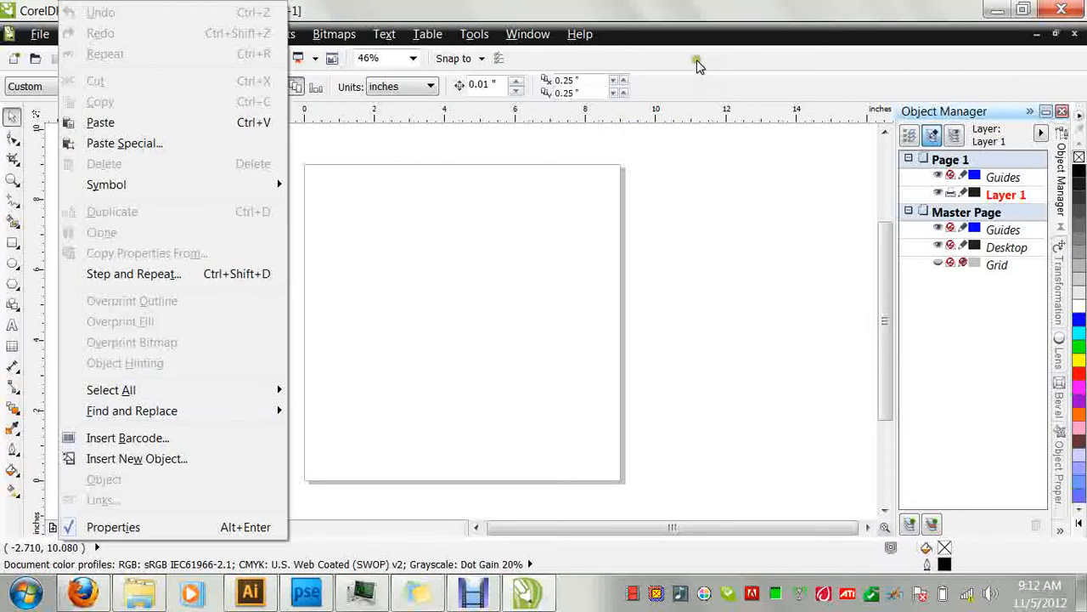
click(210, 72)
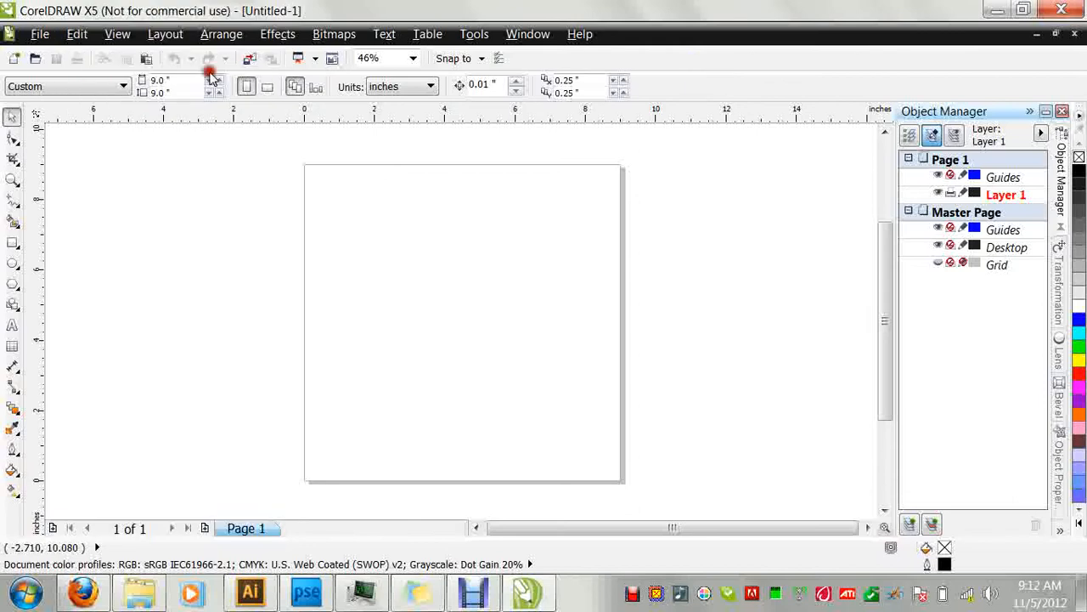
click(117, 35)
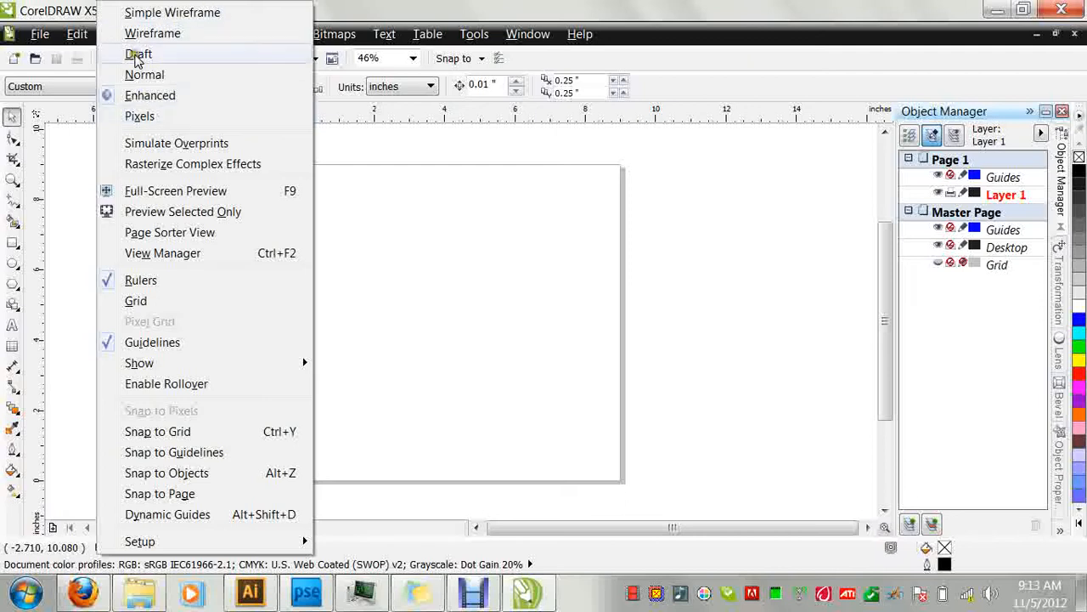
click(153, 98)
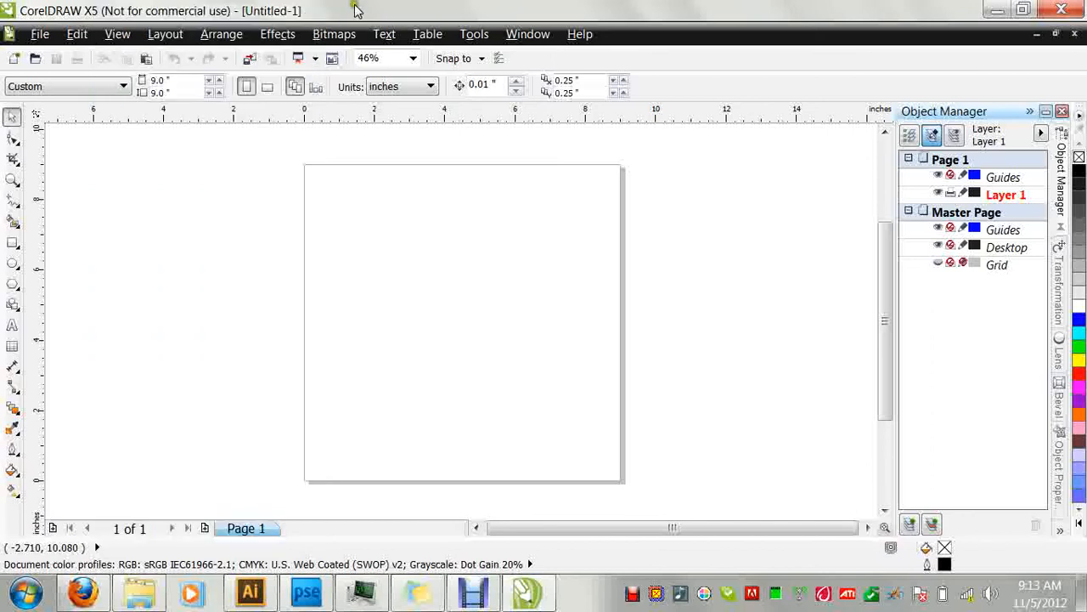
click(182, 40)
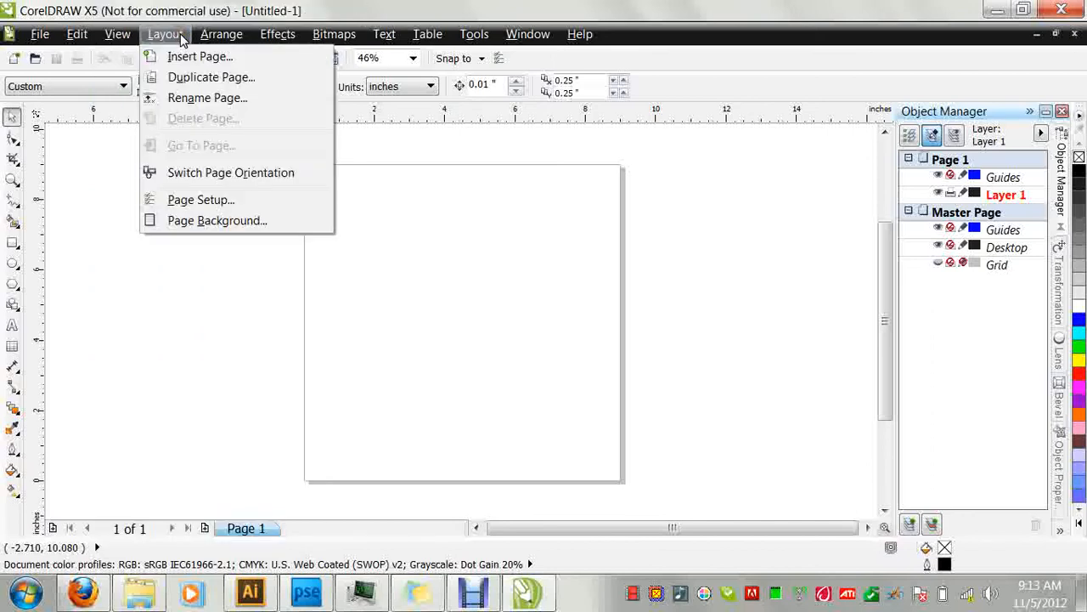
mouse_move(213, 42)
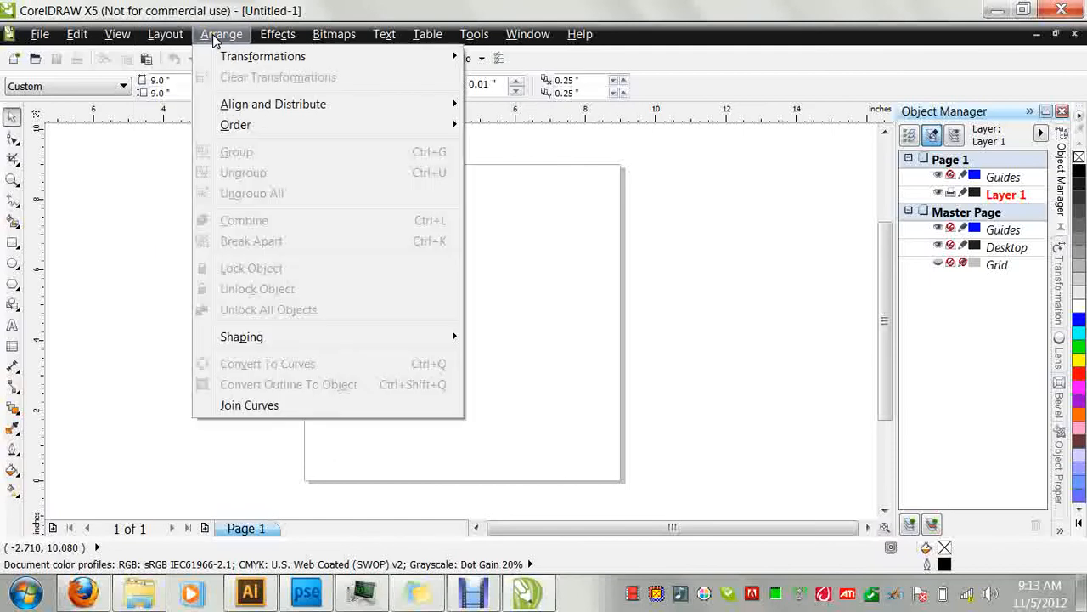
mouse_move(270, 41)
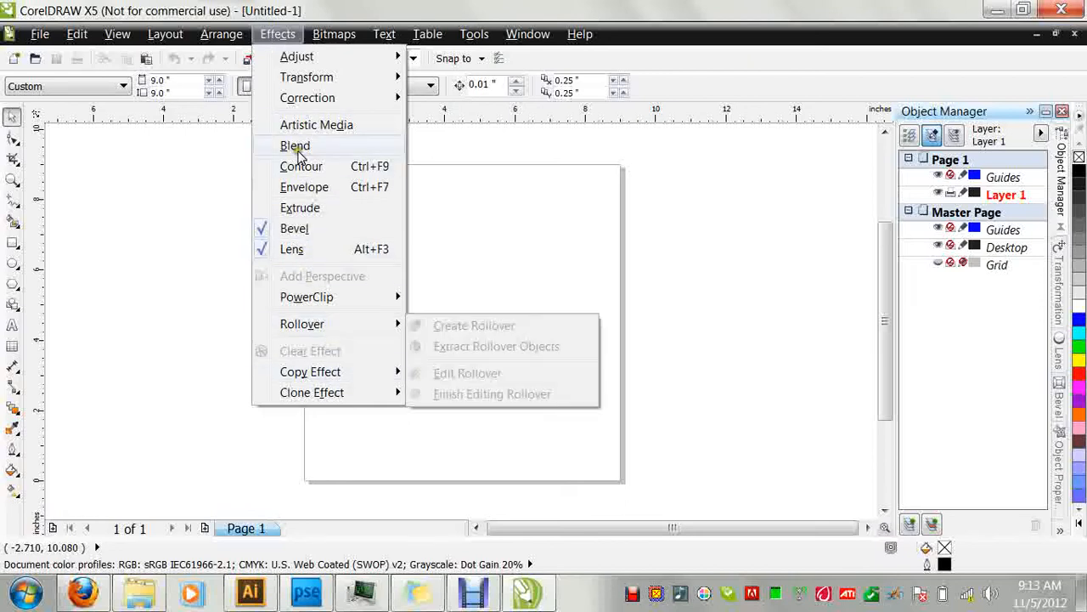
mouse_move(334, 34)
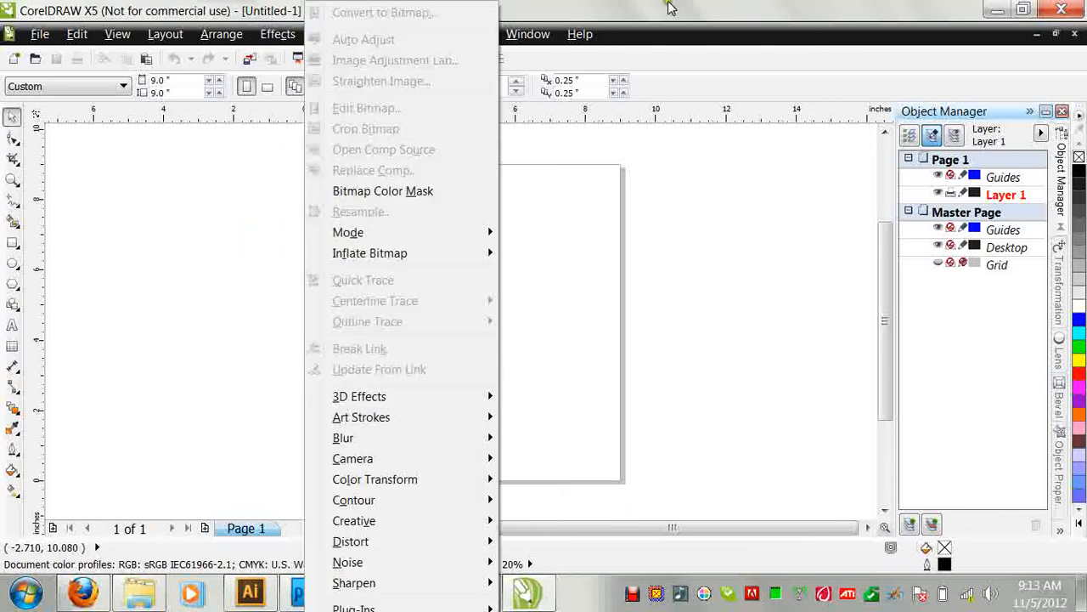
click(615, 14)
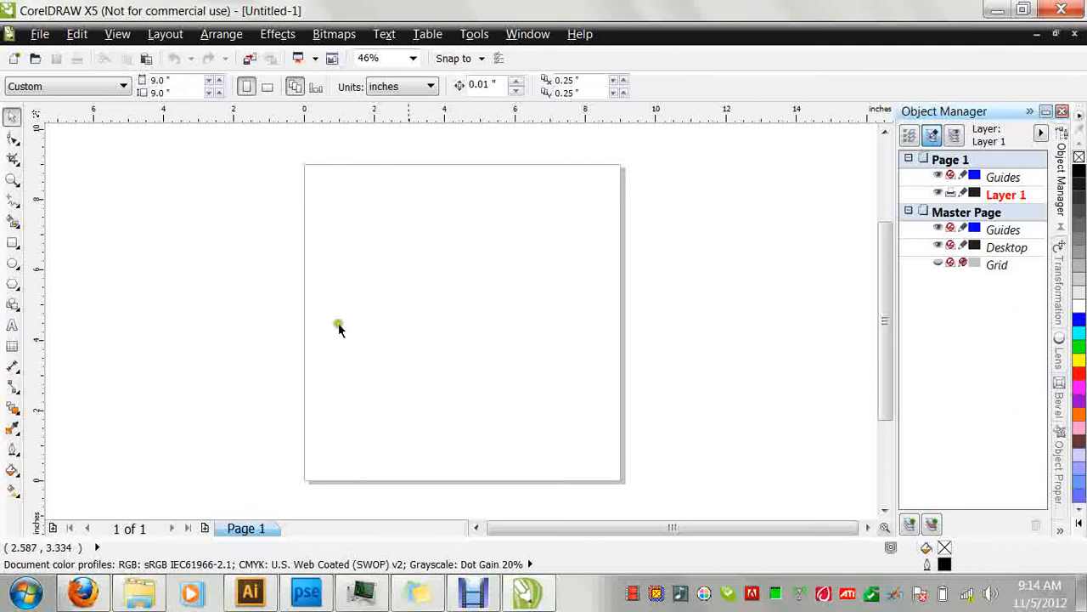
Set the document units to pixels and the nudge distance to 1.0 px.
click(413, 59)
click(381, 164)
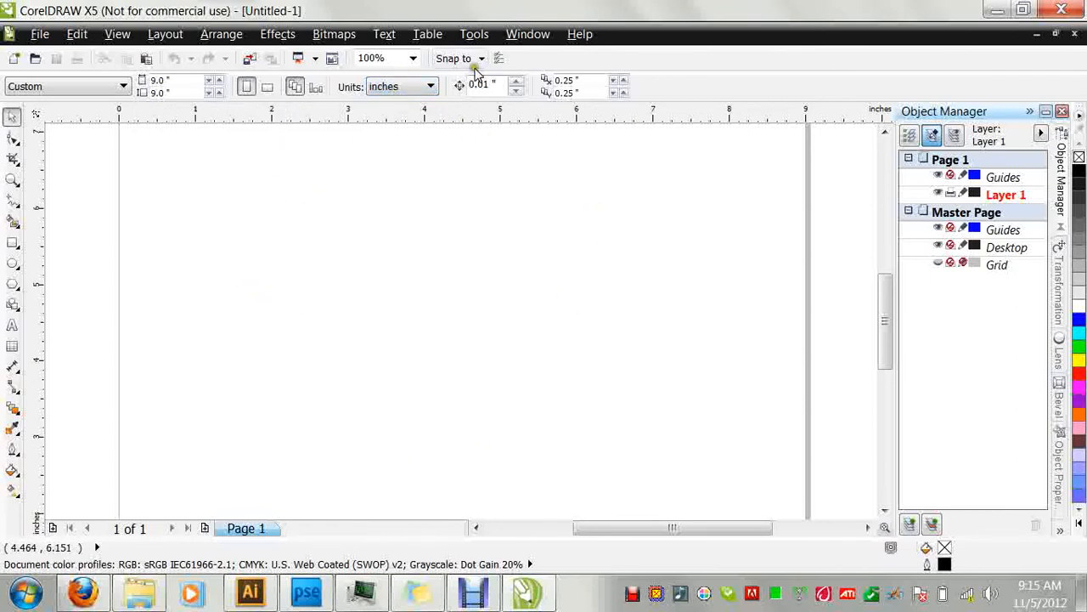
click(430, 87)
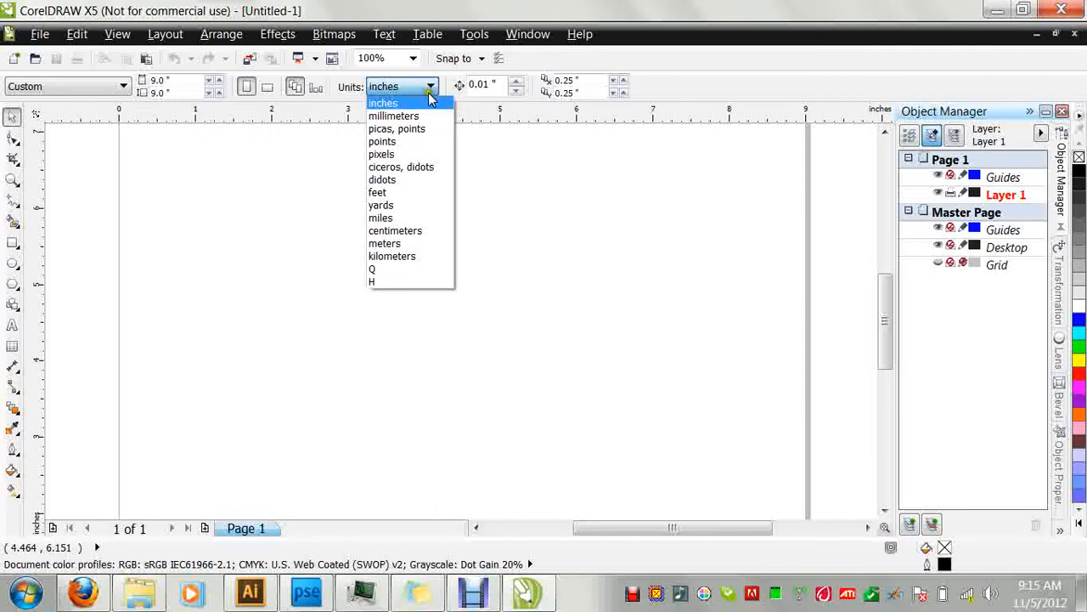
click(402, 156)
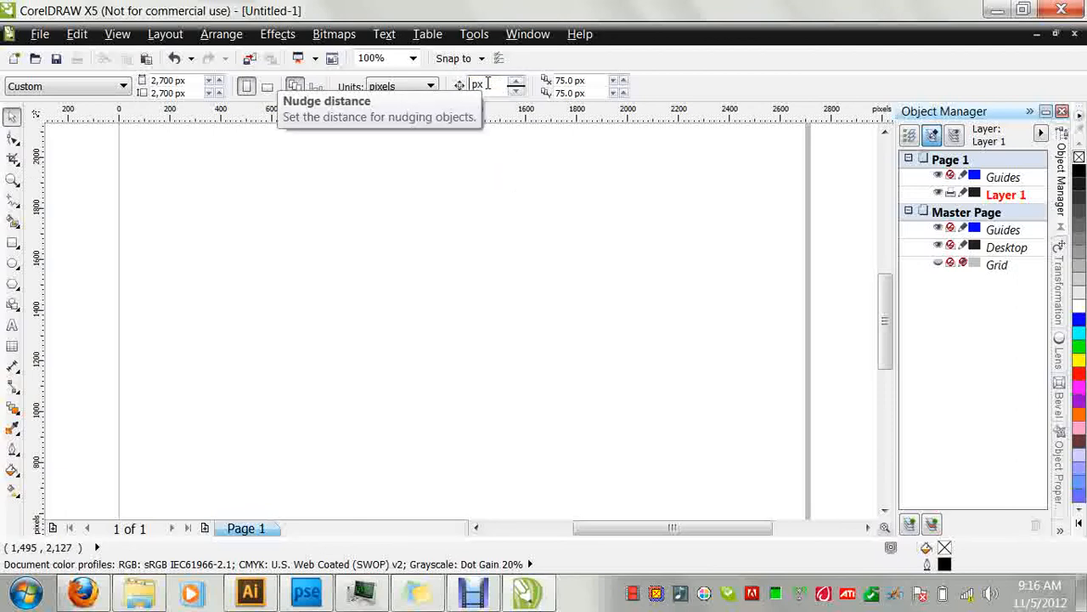
key(Return)
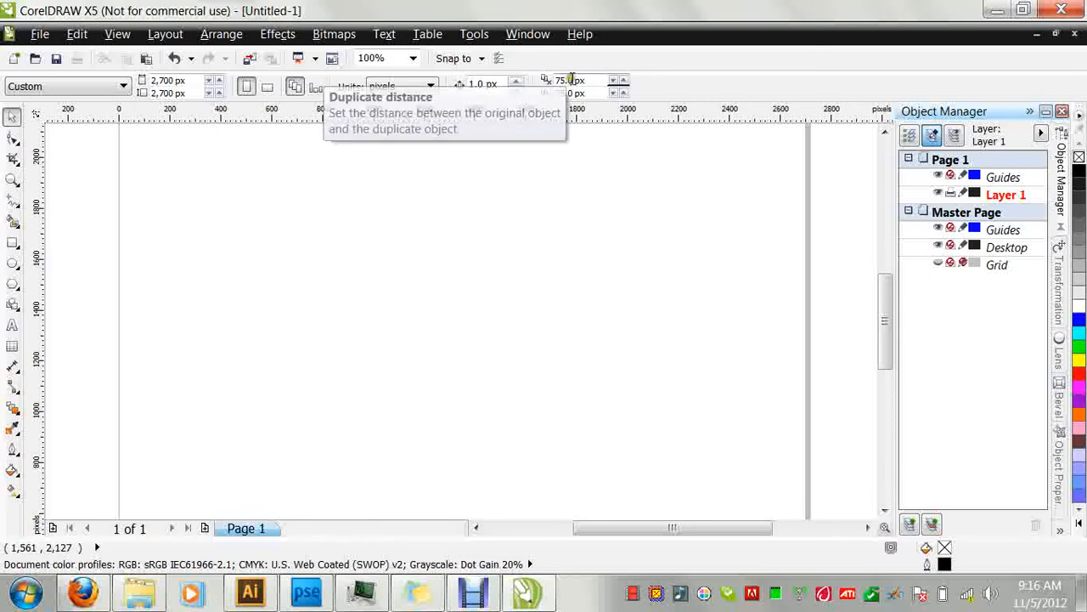
Set both the horizontal and vertical duplicate distances to 1.0 px.
key(BackSpace)
key(BackSpace)
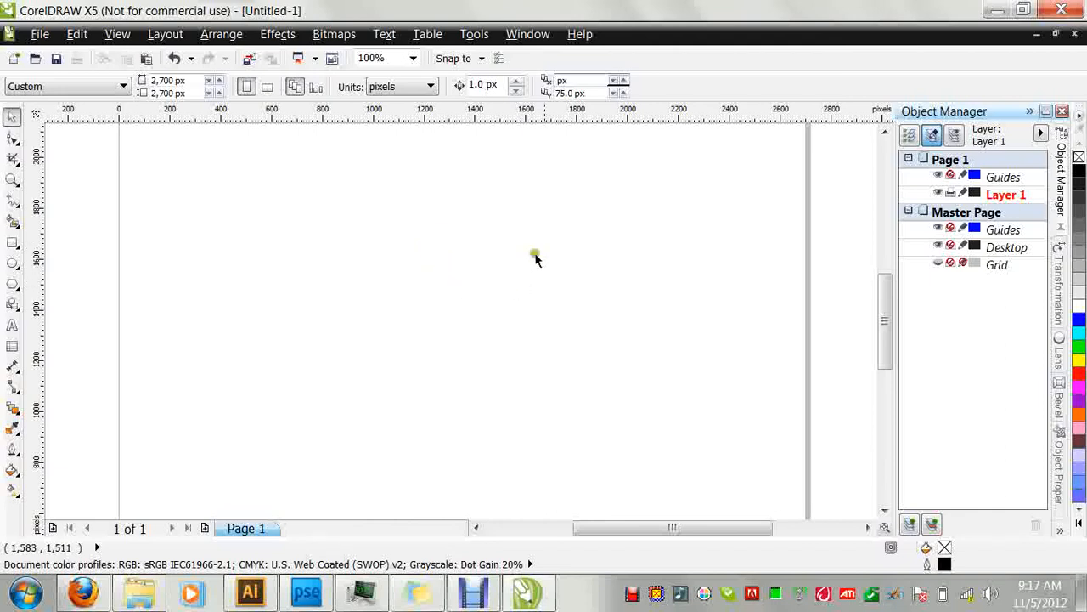
click(569, 91)
text(1px)
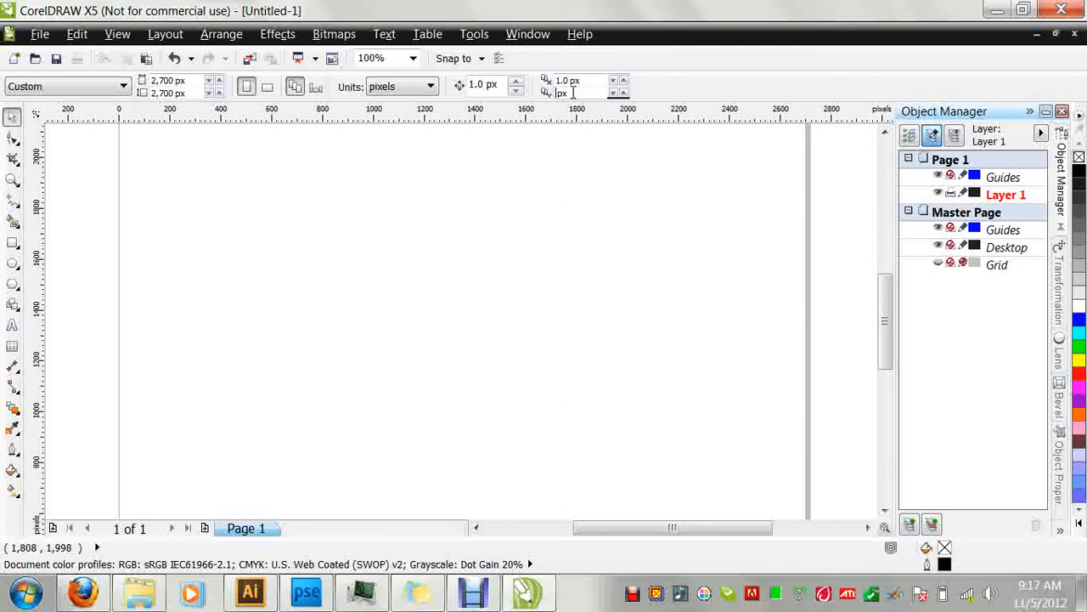
key(Return)
click(516, 236)
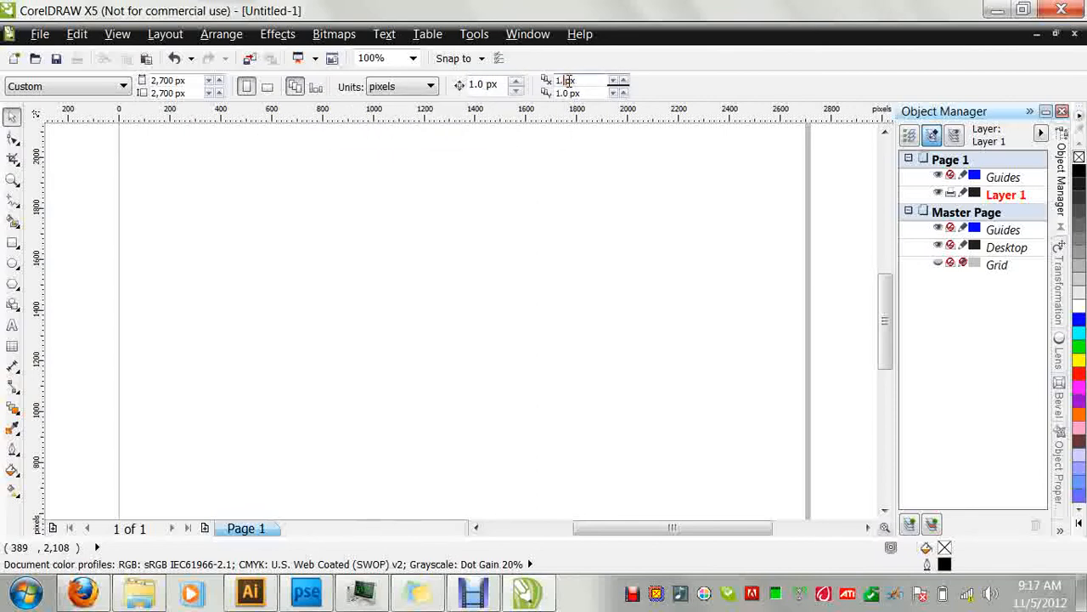
Set both the horizontal and vertical duplicate distances to 0 px so duplicates land directly on the original.
key(BackSpace)
key(BackSpace)
text(0)
key(Return)
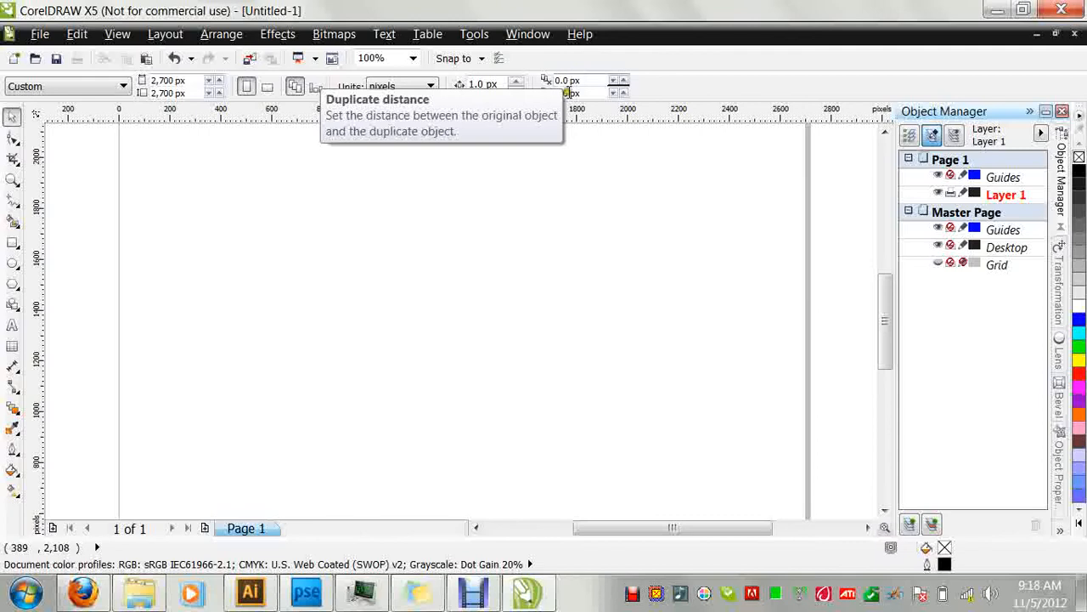
key(BackSpace)
key(BackSpace)
key(BackSpace)
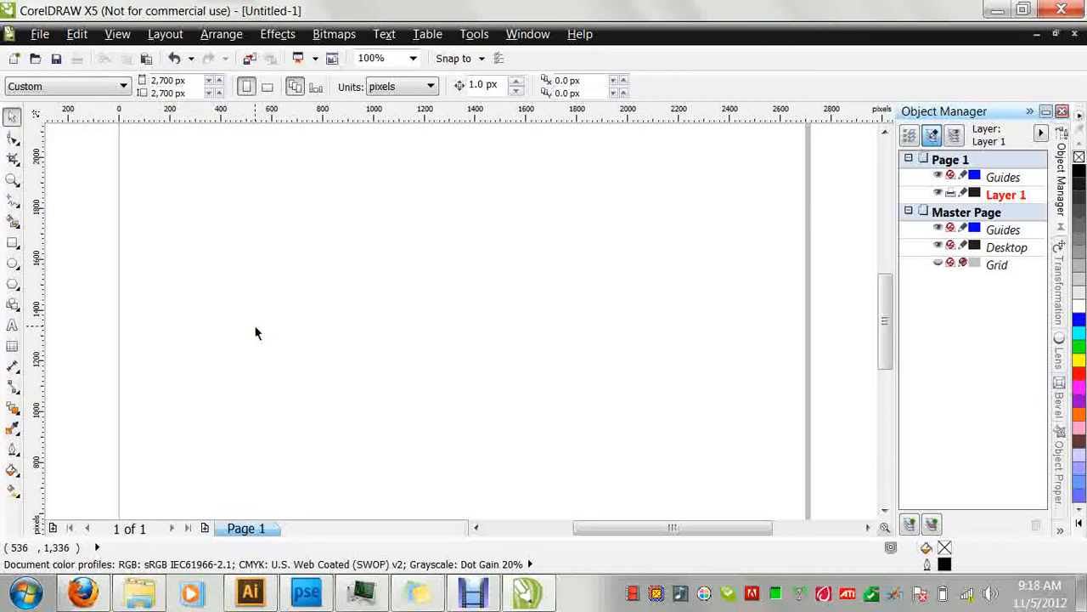
click(172, 307)
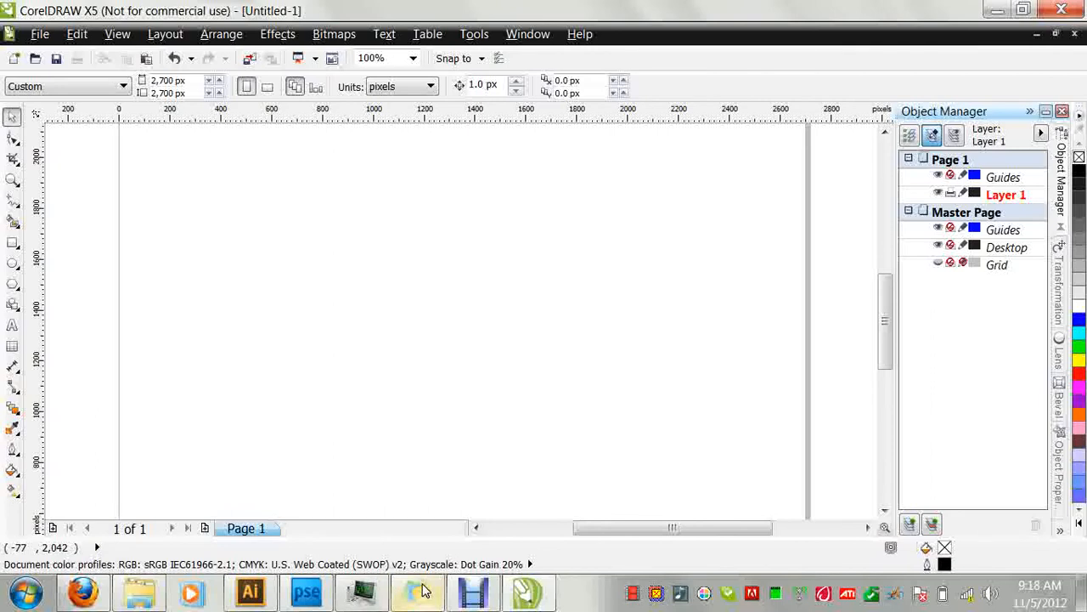
Try the 400% zoom level on the blank page and settle on 75%.
mouse_move(424, 591)
mouse_move(471, 500)
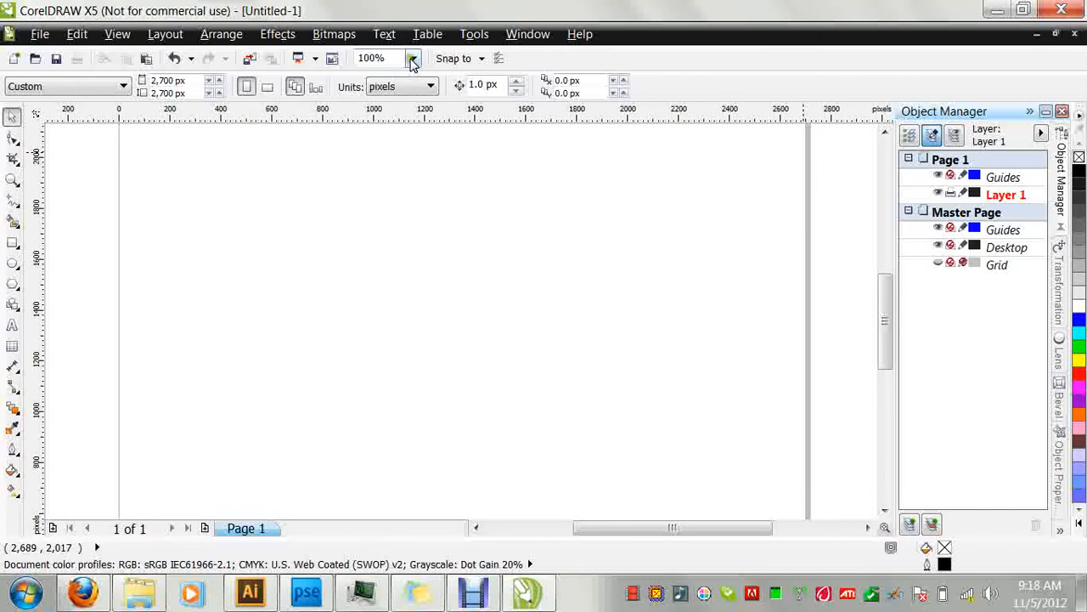
click(413, 59)
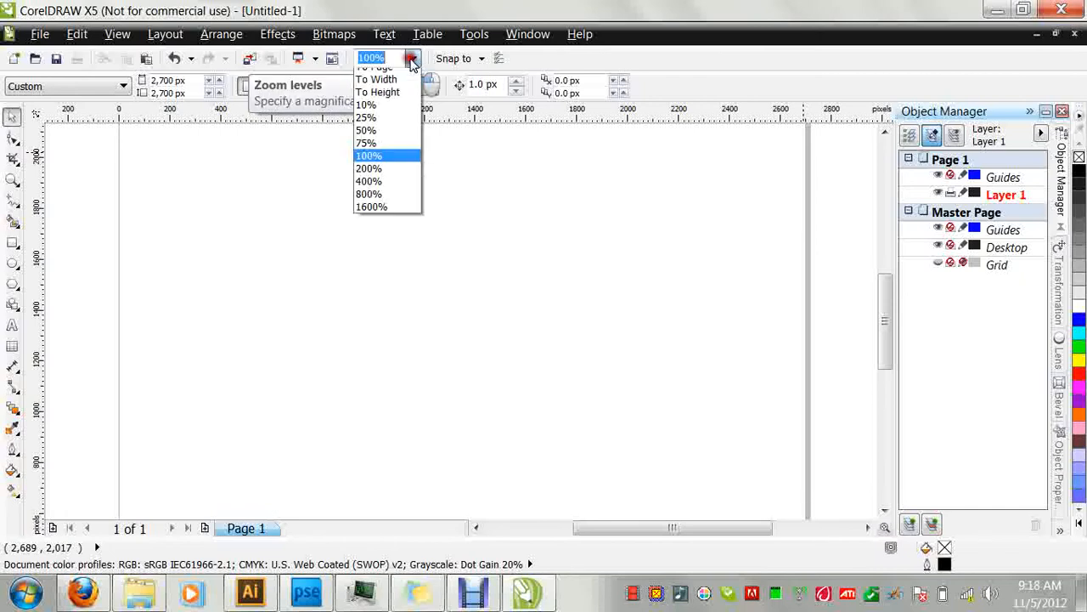
click(384, 196)
click(413, 57)
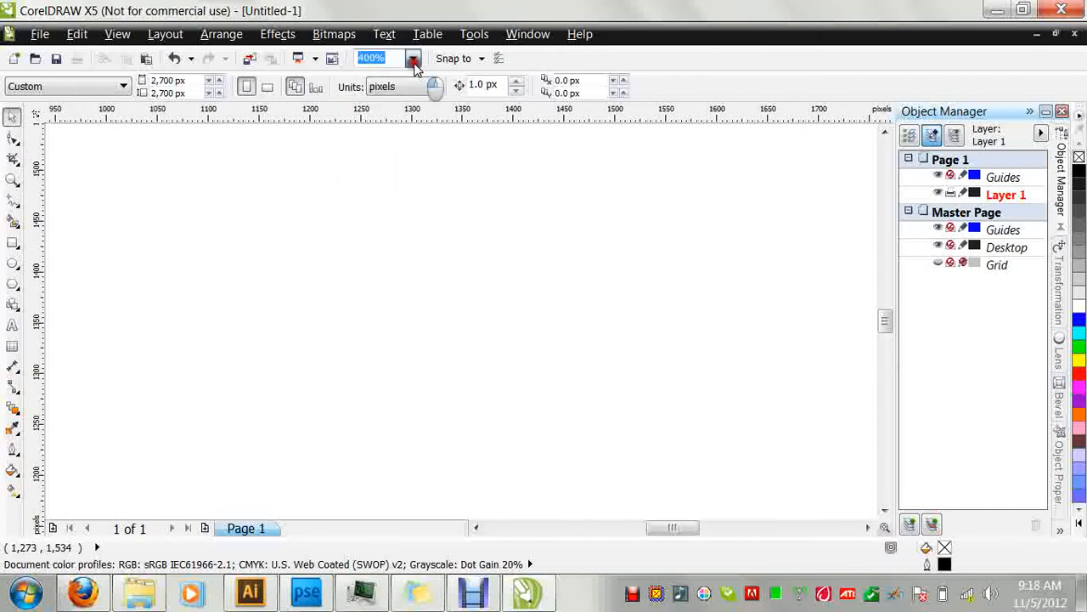
click(396, 153)
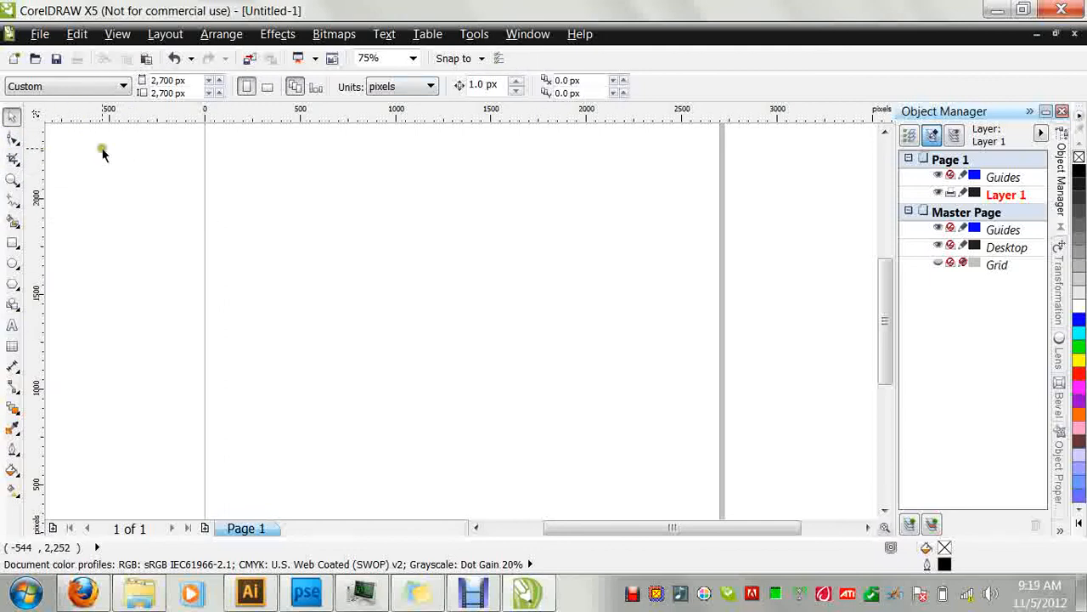
Examine the Pick, Shape, Crop and Zoom tools together with the related tools grouped under them.
click(51, 146)
click(508, 205)
drag(416, 233, 565, 255)
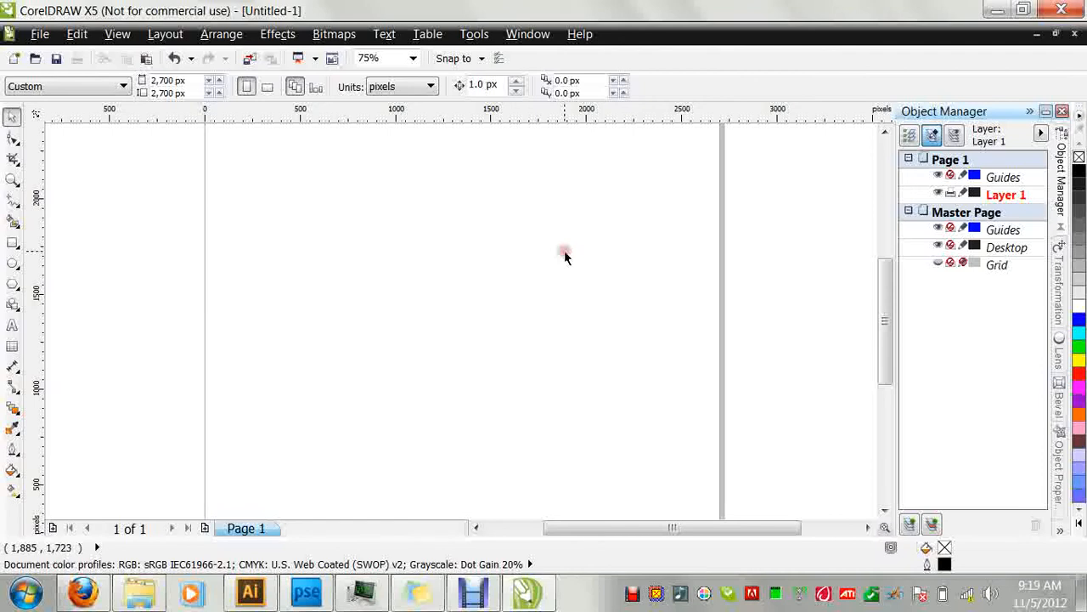
click(12, 142)
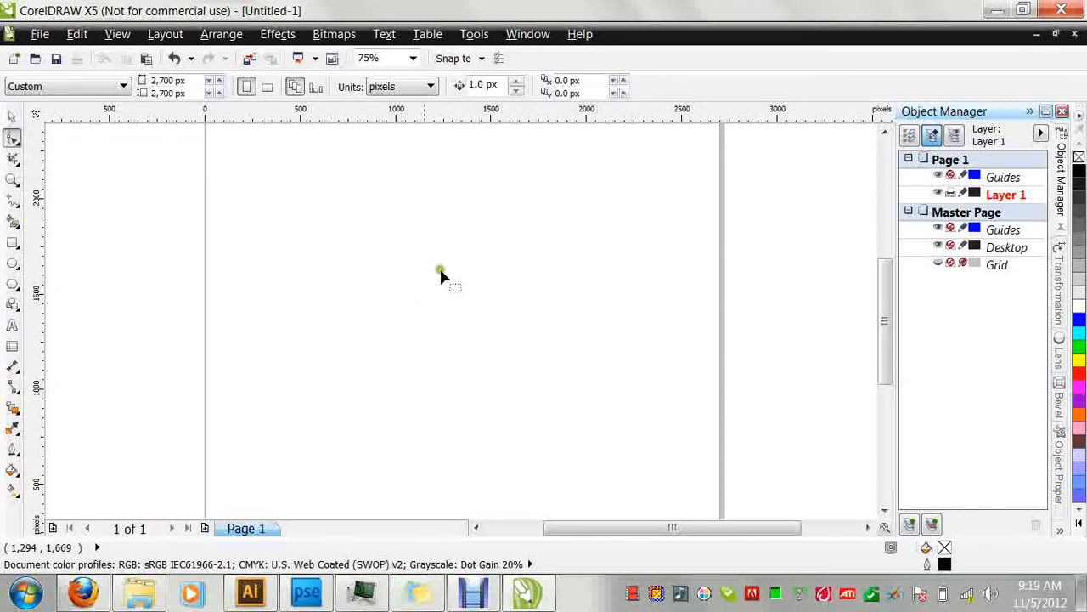
click(13, 141)
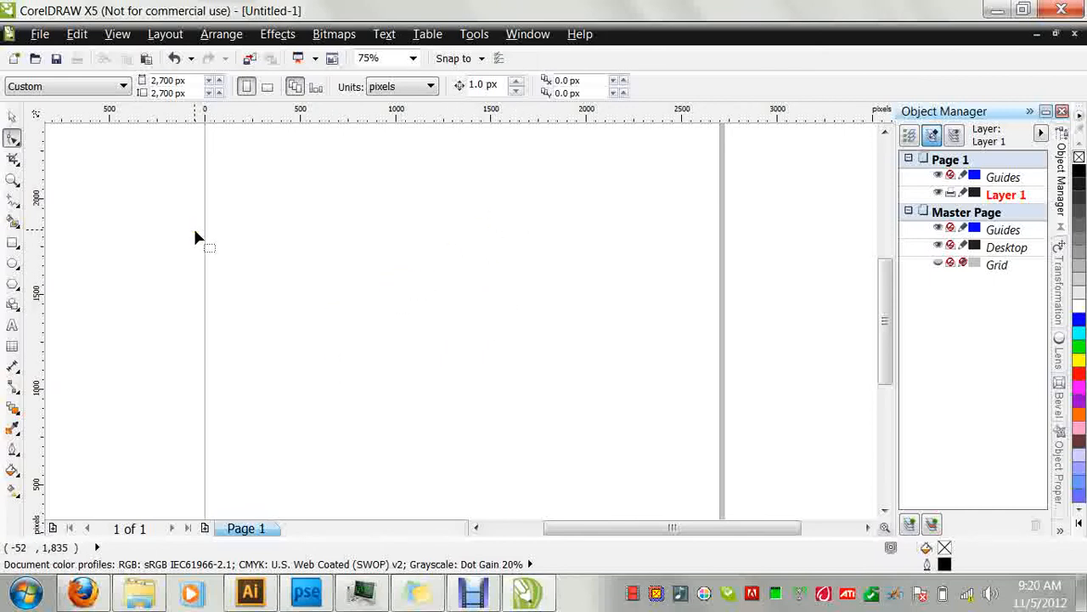
click(12, 141)
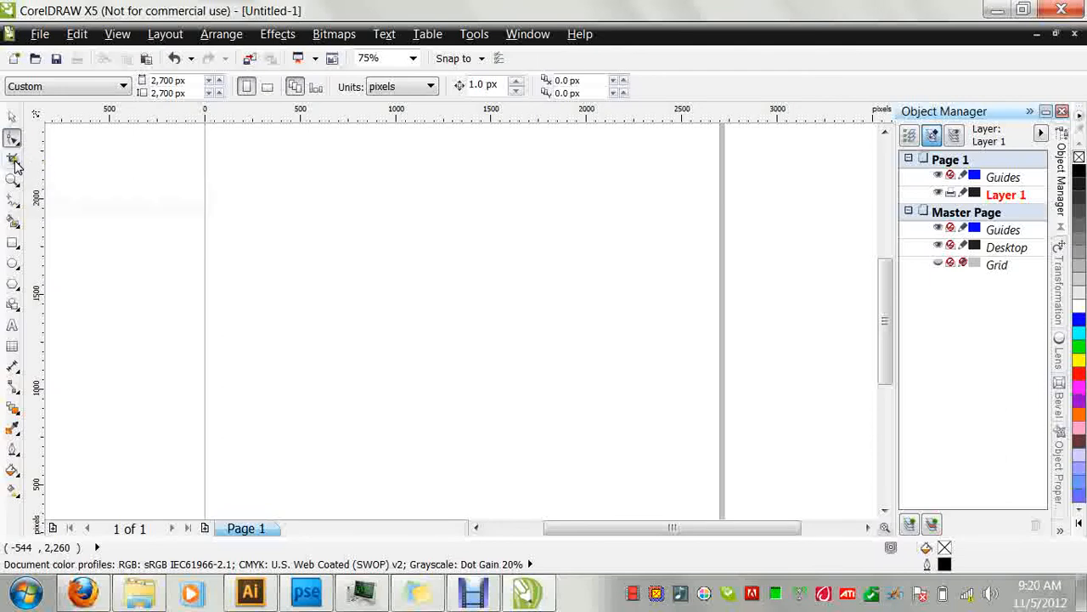
click(14, 162)
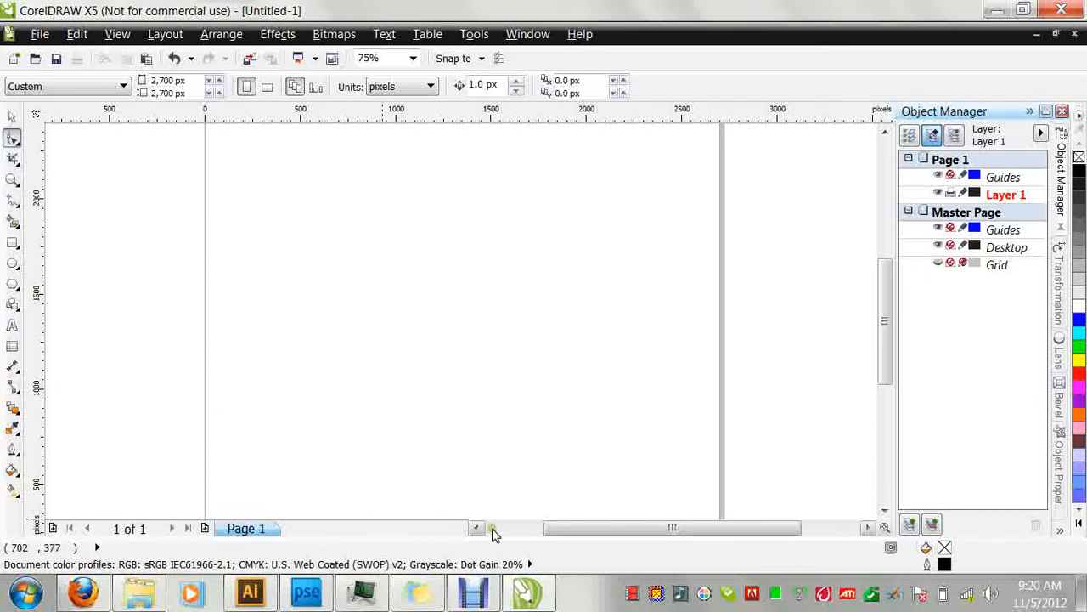
click(13, 181)
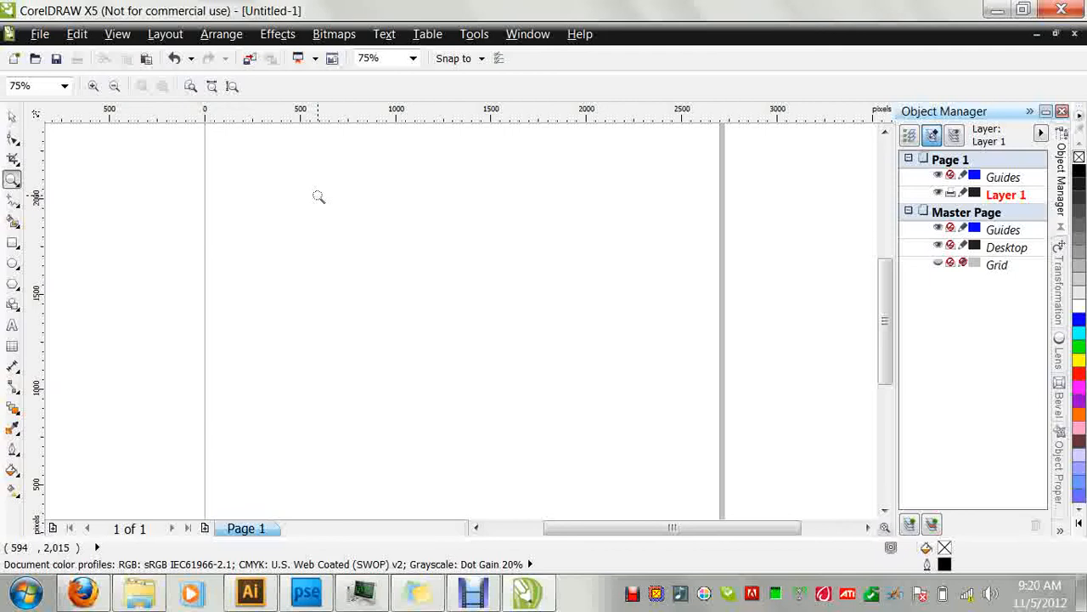
Import the epcharacter PDF illustration with its layers and pages maintained, and place it on the page.
click(39, 34)
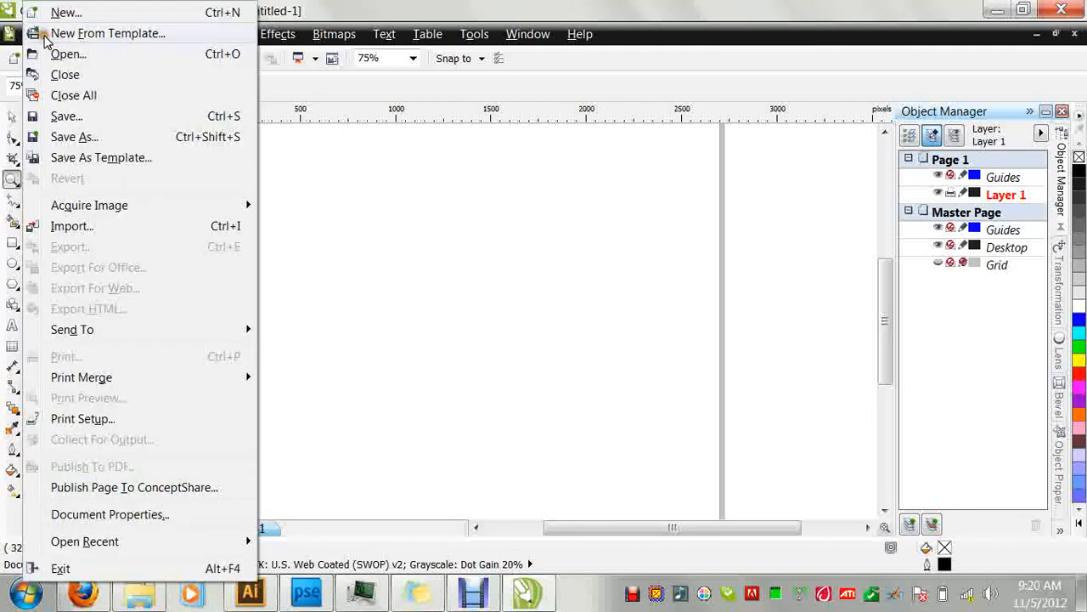
click(103, 225)
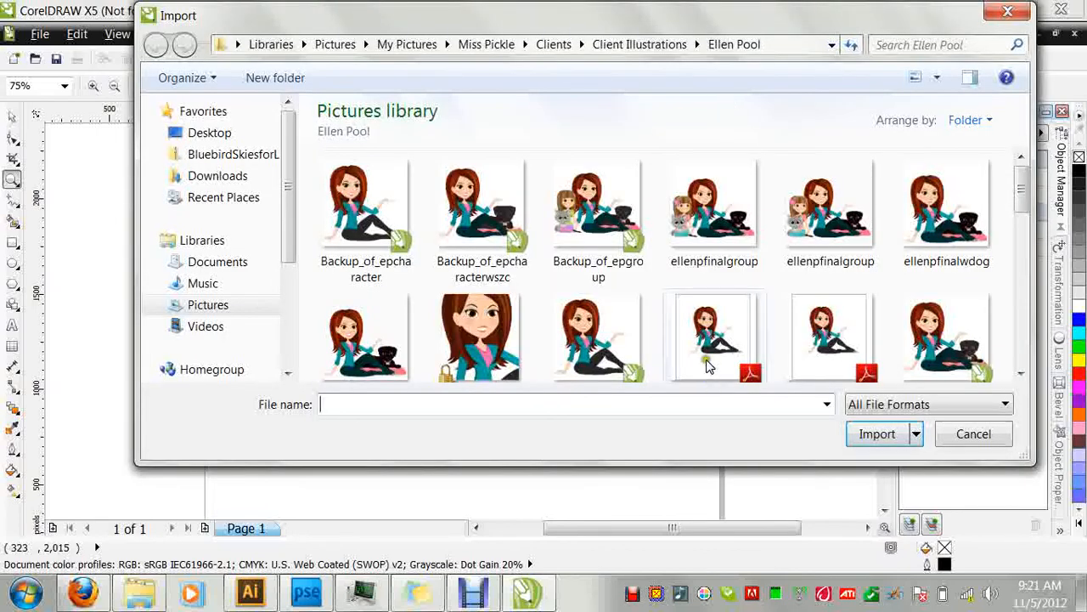
click(722, 372)
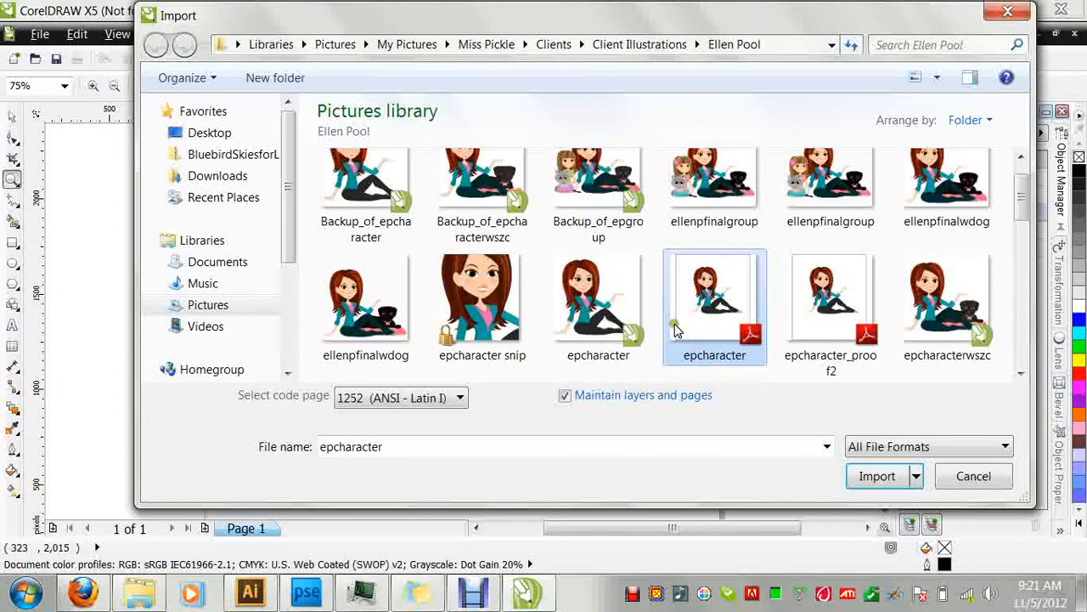
click(883, 480)
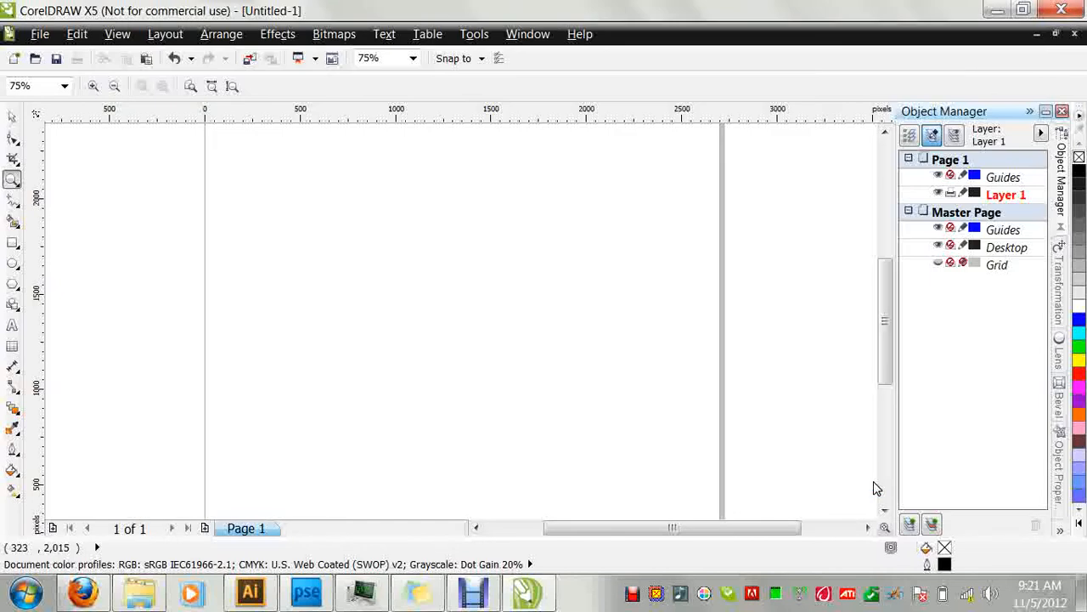
click(583, 350)
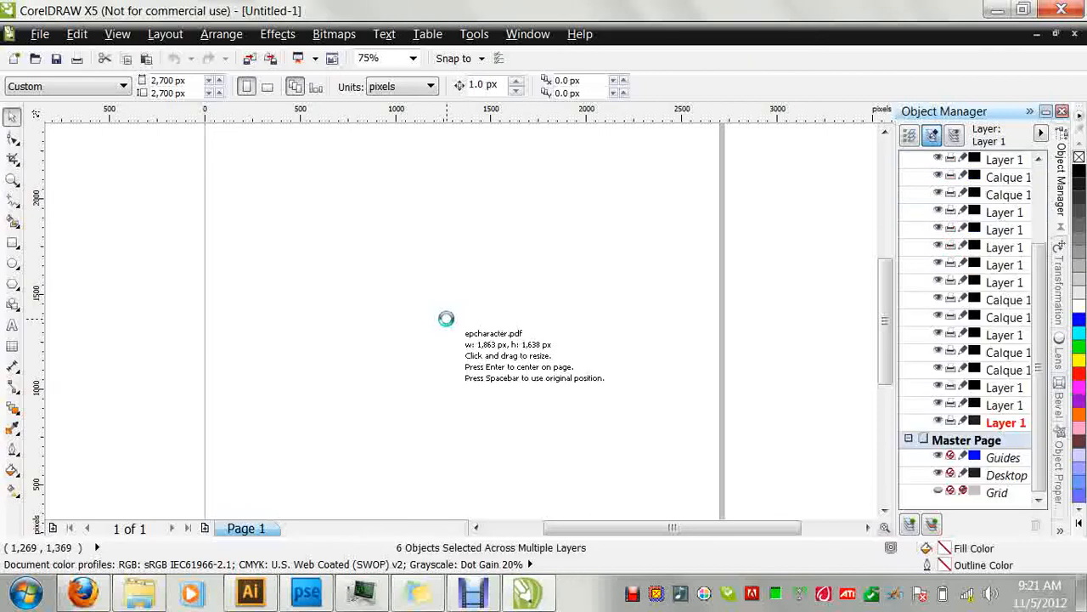
click(446, 319)
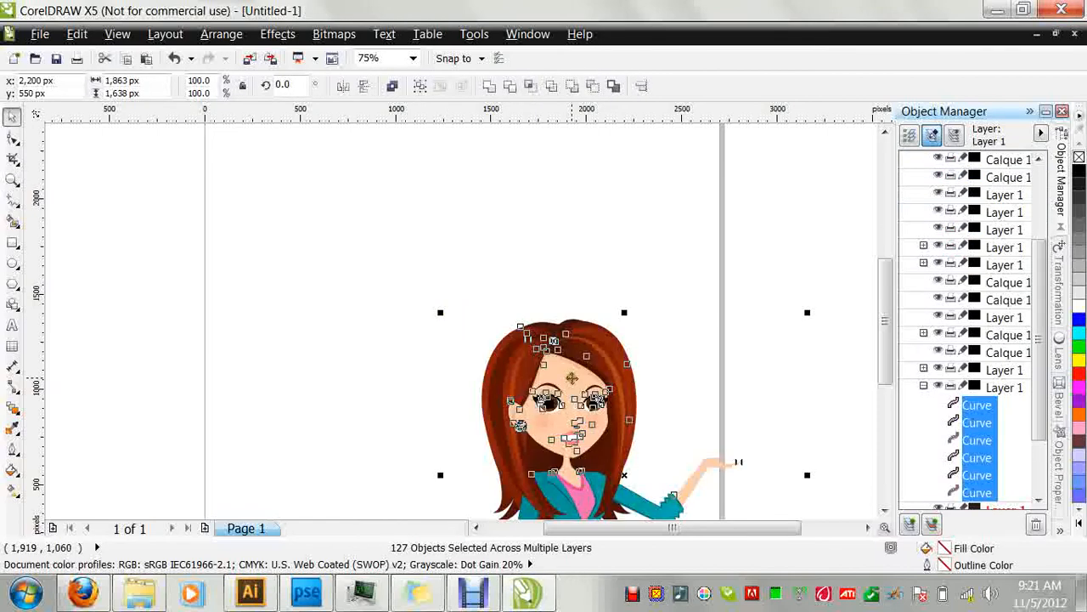
Move the imported character fully onto the page, centred at about x 1,658 px, y 1,341 px, and group all its objects.
drag(572, 378, 473, 227)
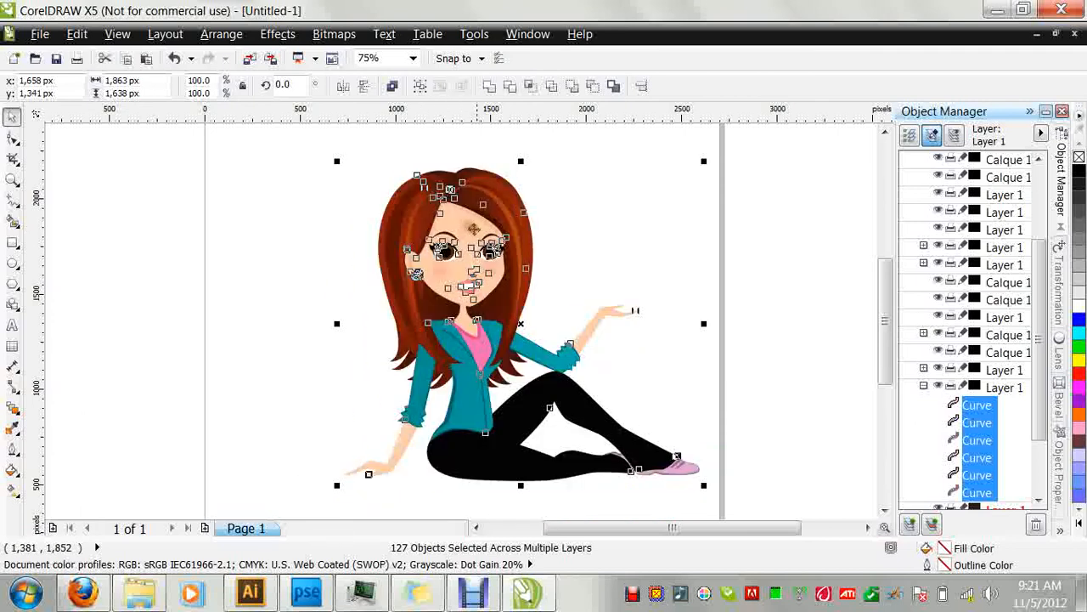
right_click(972, 441)
click(811, 135)
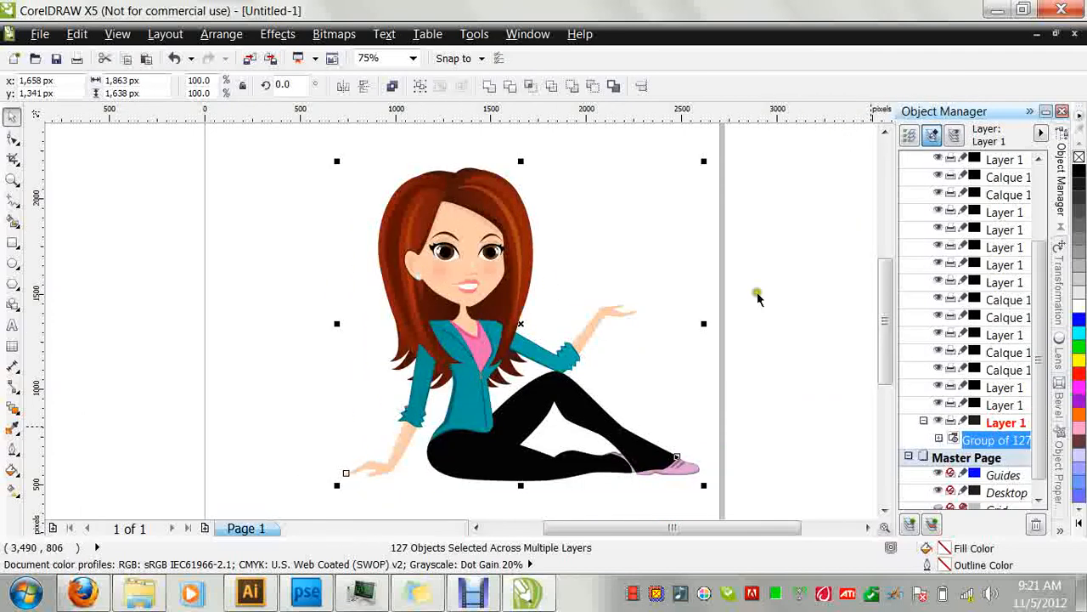
click(794, 399)
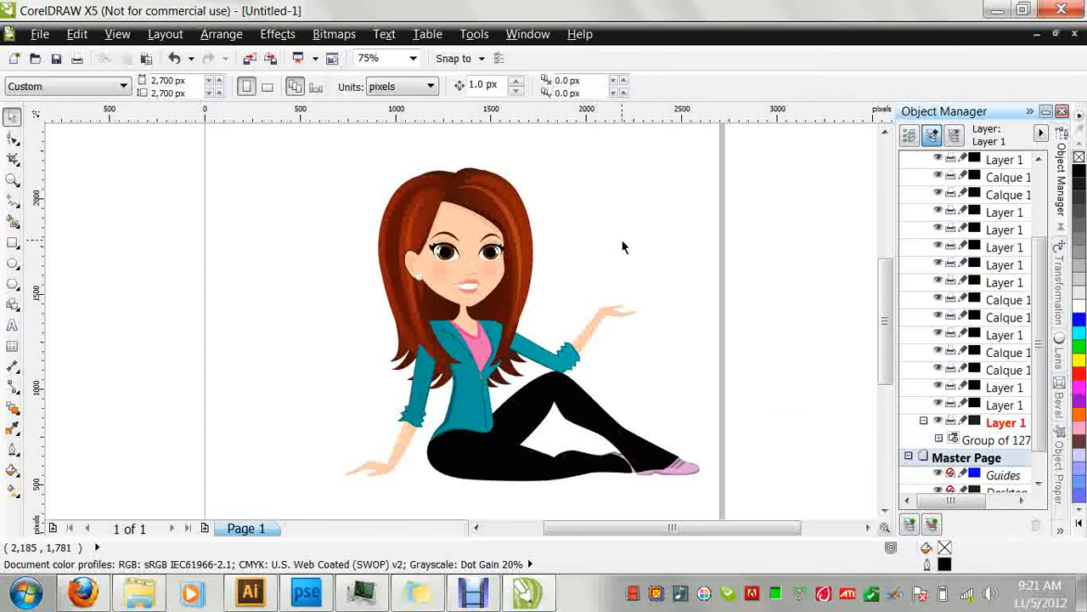
click(633, 201)
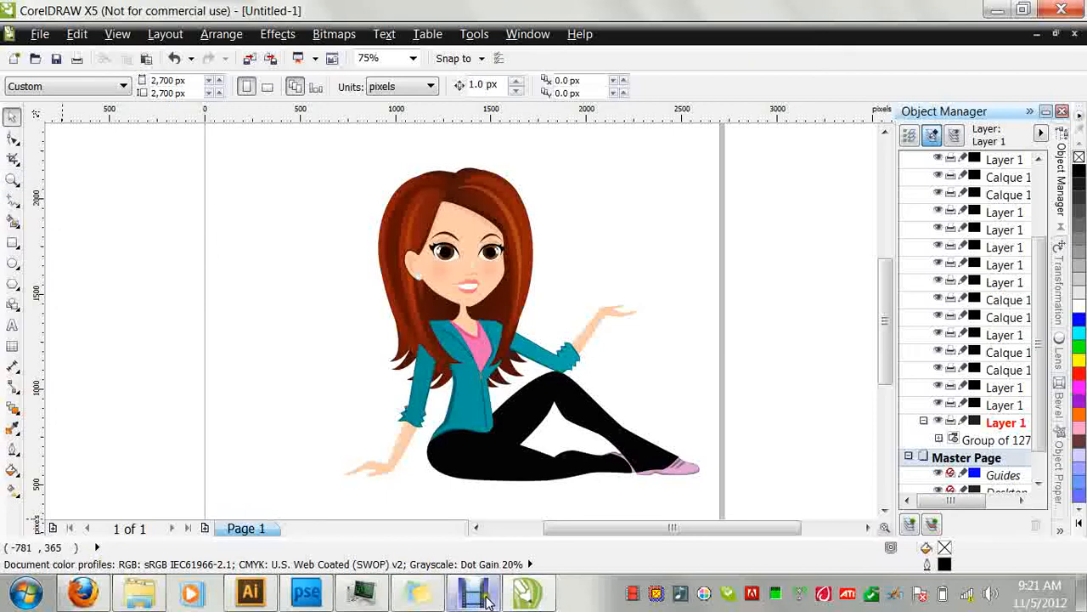
mouse_move(488, 600)
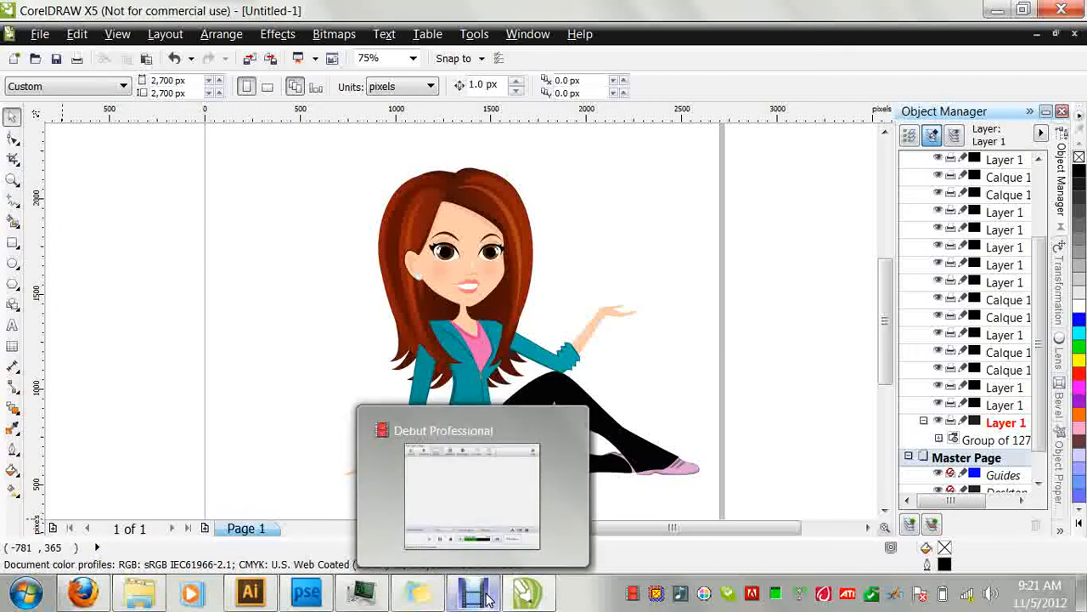
click(488, 600)
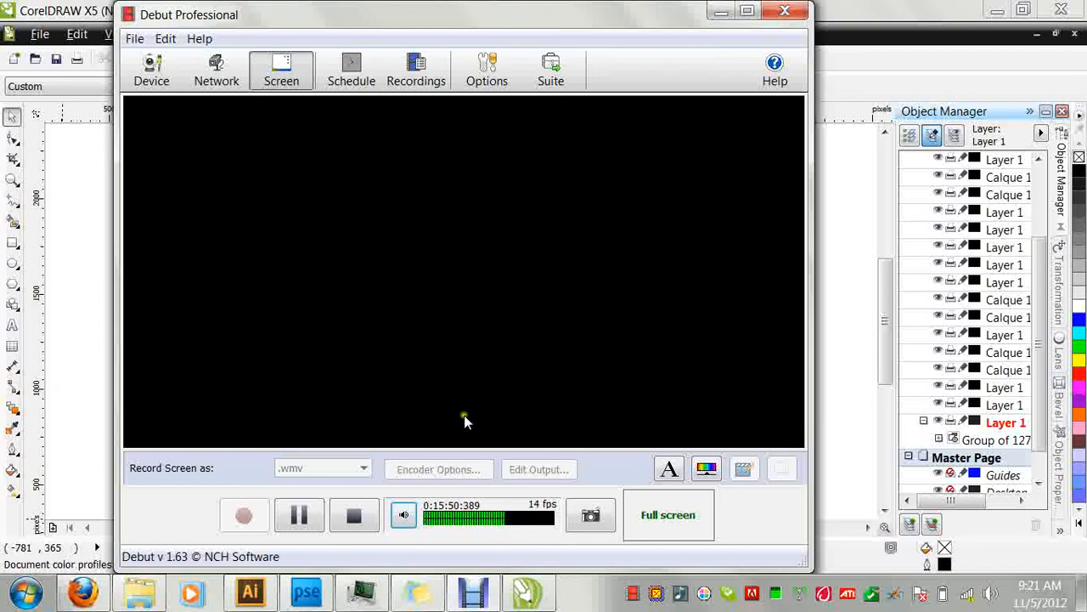
click(299, 514)
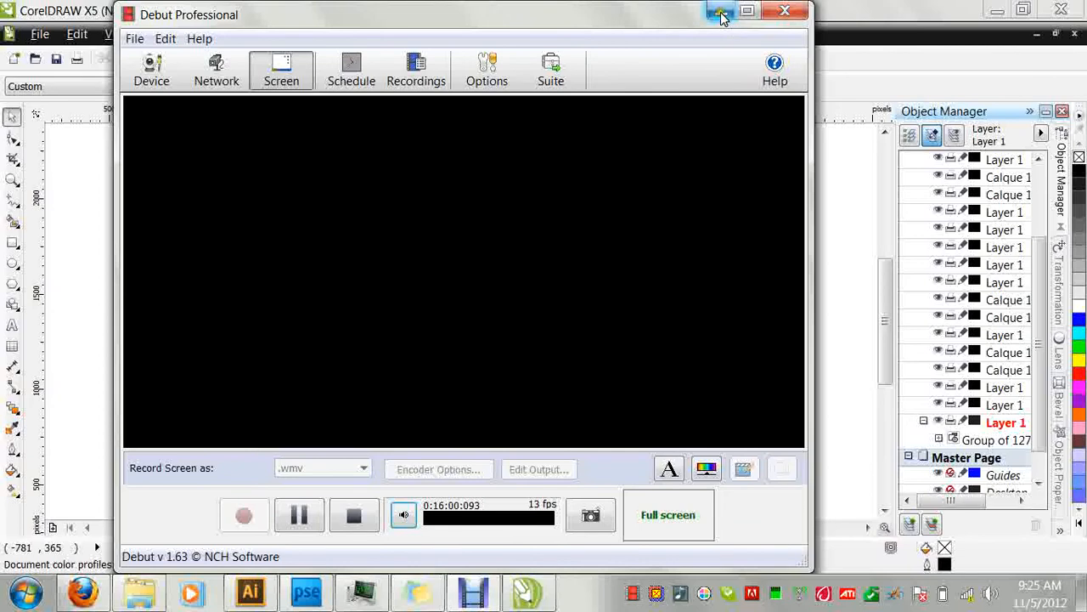
click(721, 12)
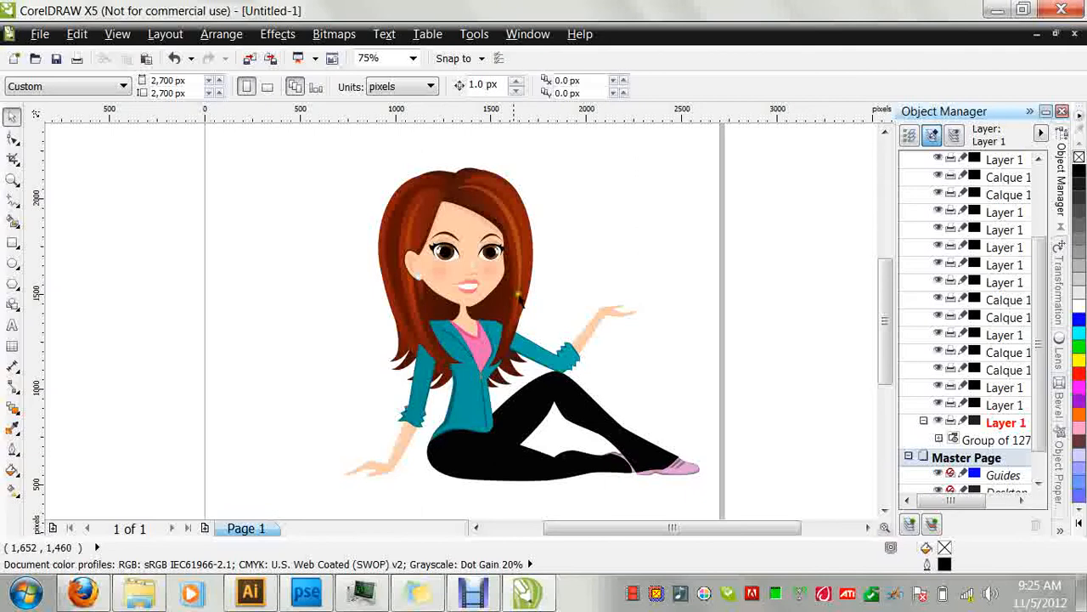
Set the zoom level to 100%, then magnify the character's face and the corner of her mouth with the Zoom tool.
click(412, 59)
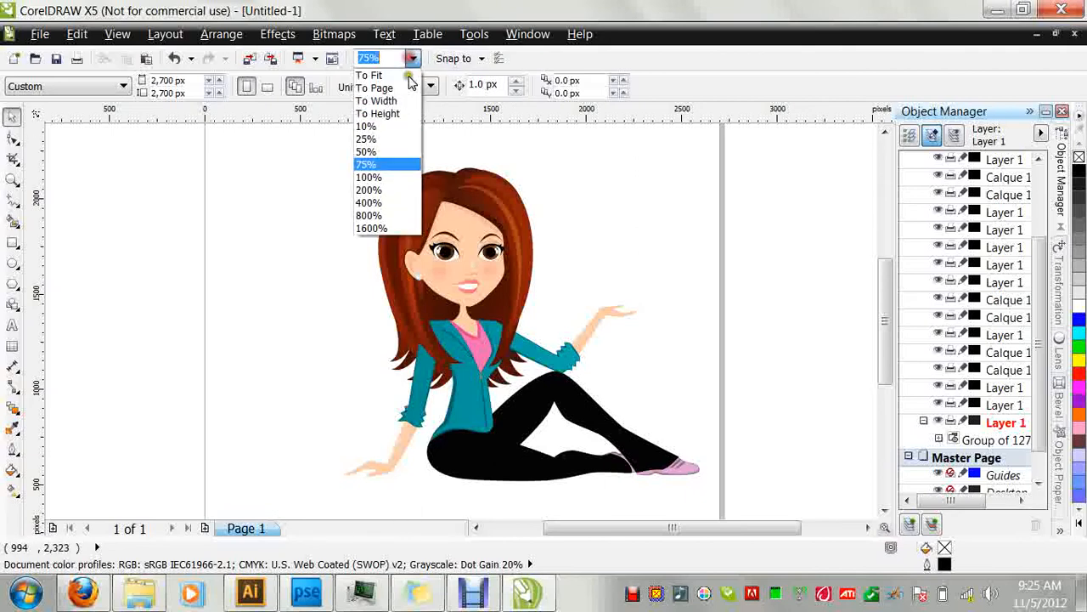
click(415, 178)
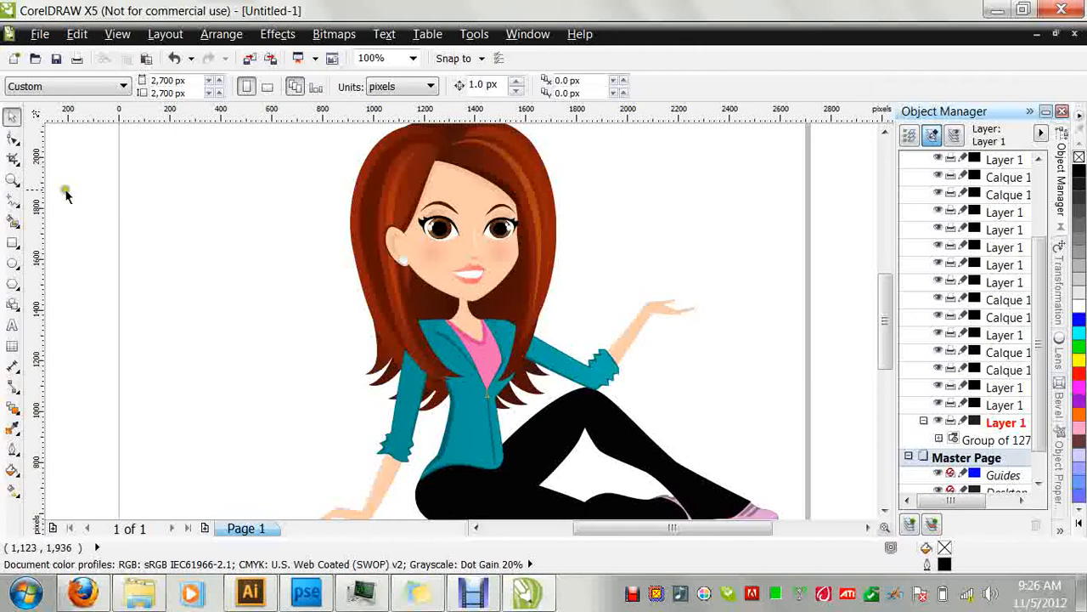
click(11, 180)
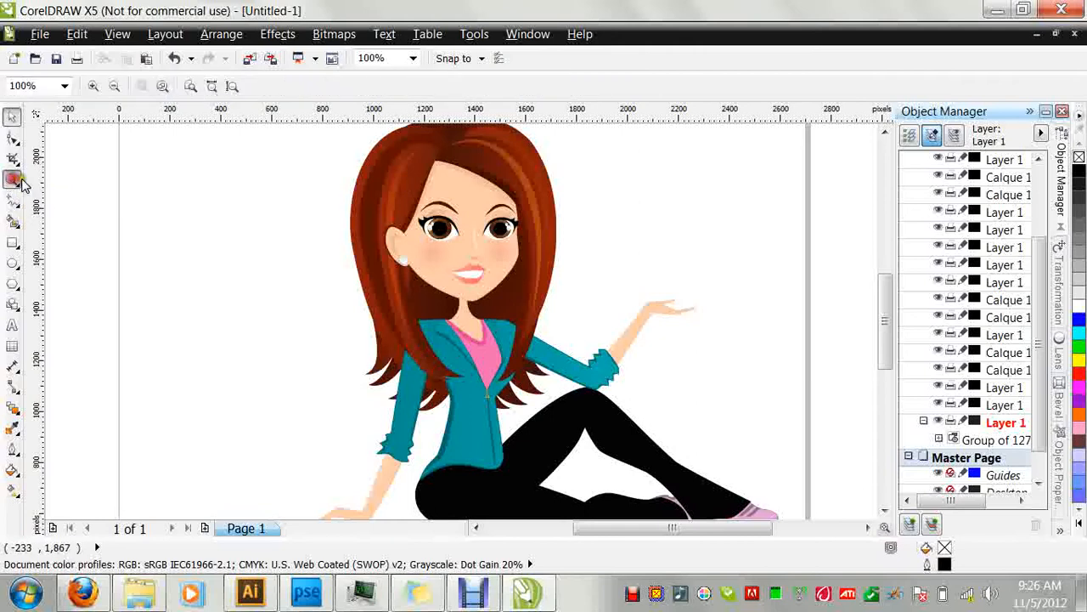
click(397, 189)
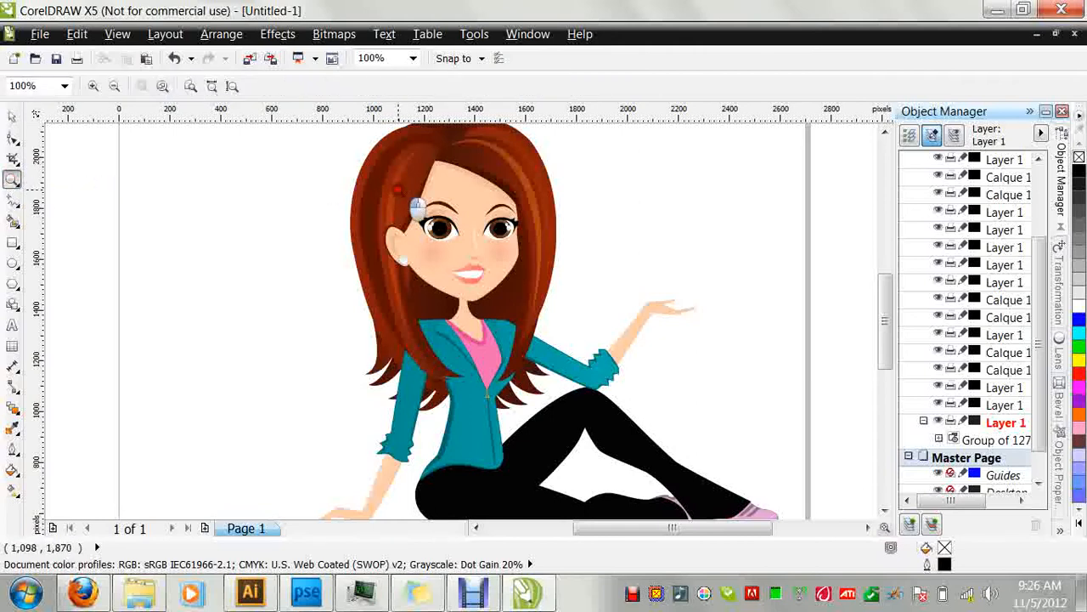
drag(397, 189, 416, 203)
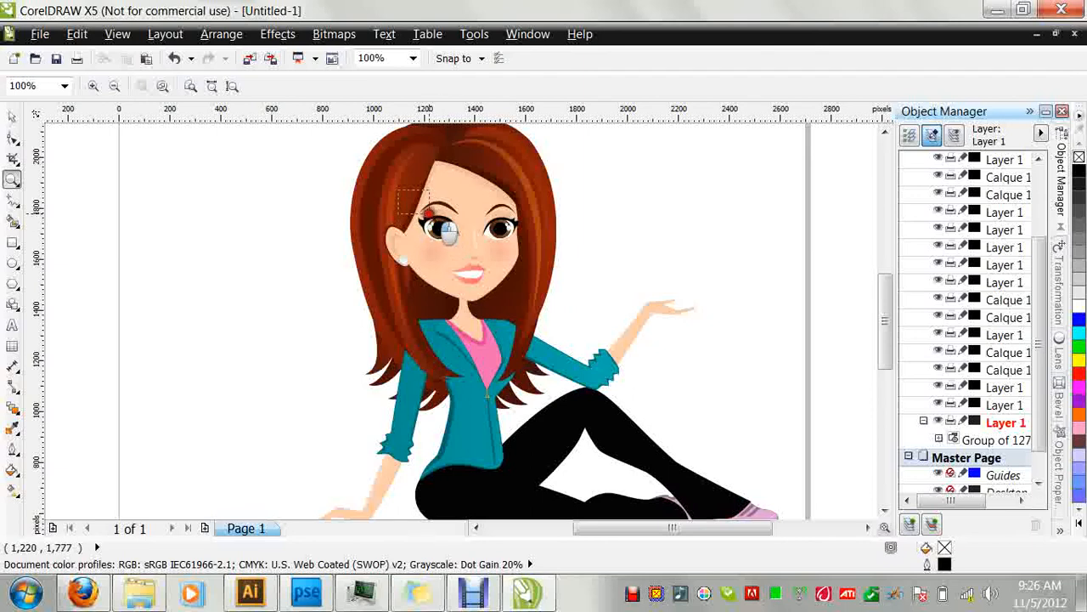
drag(428, 211, 531, 287)
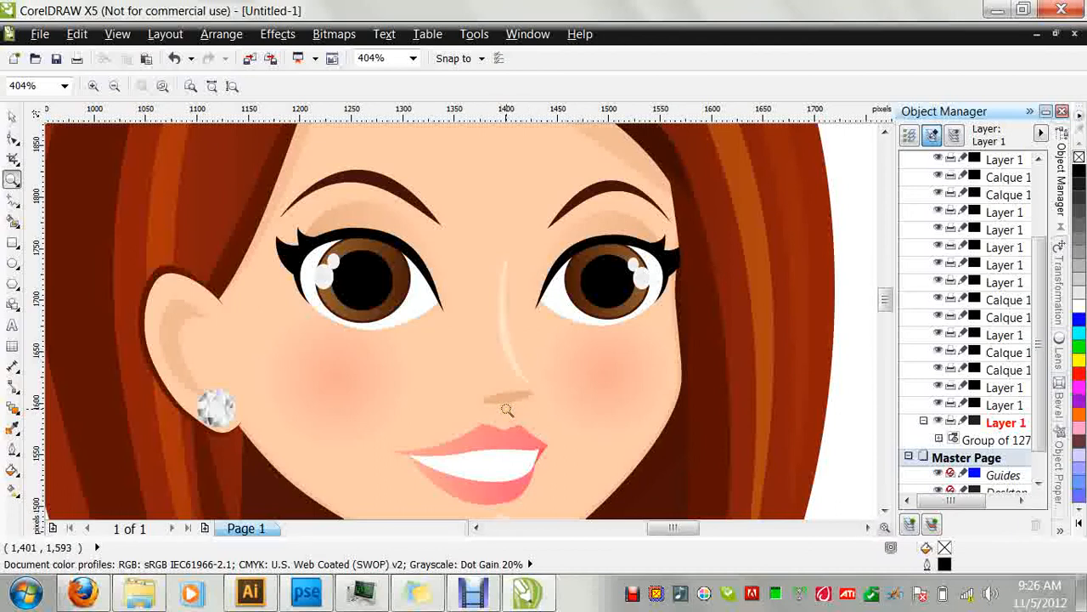
drag(507, 411, 587, 506)
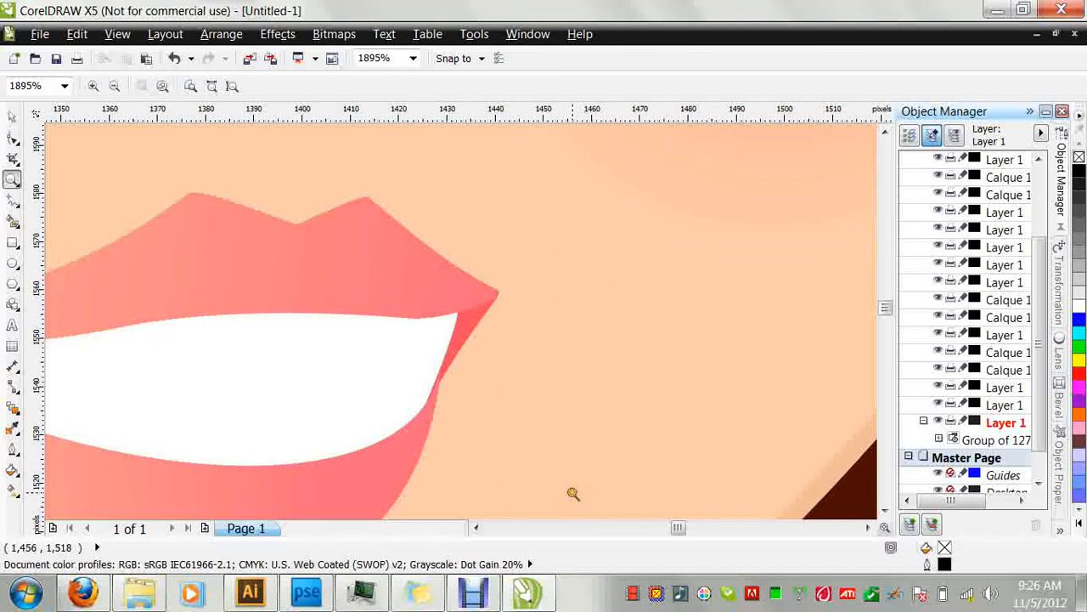
Select the grouped character with the Pick tool and ungroup it into separate curves.
click(12, 116)
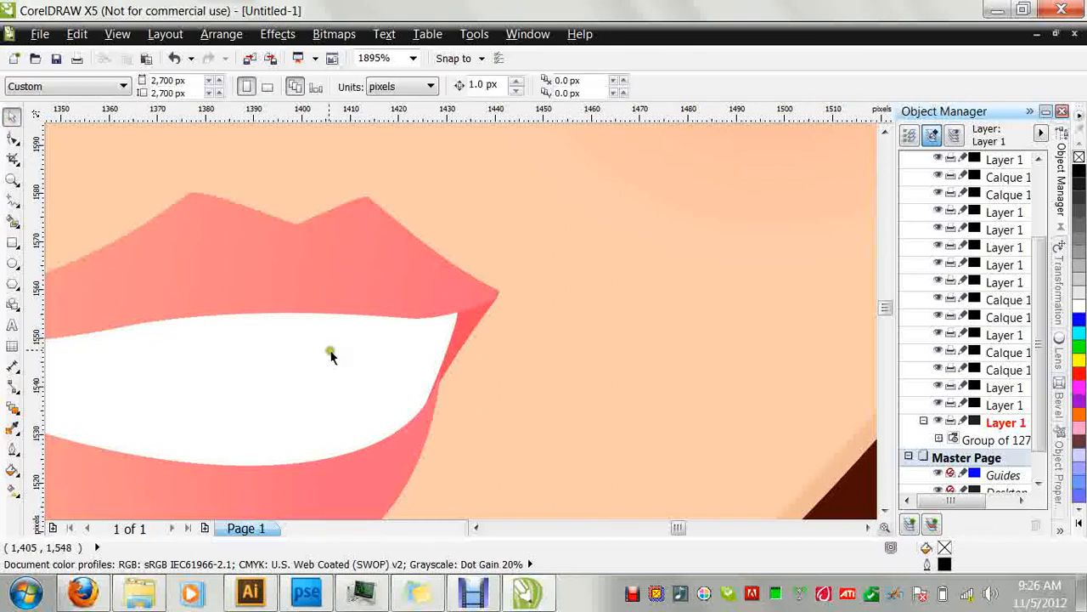
click(469, 329)
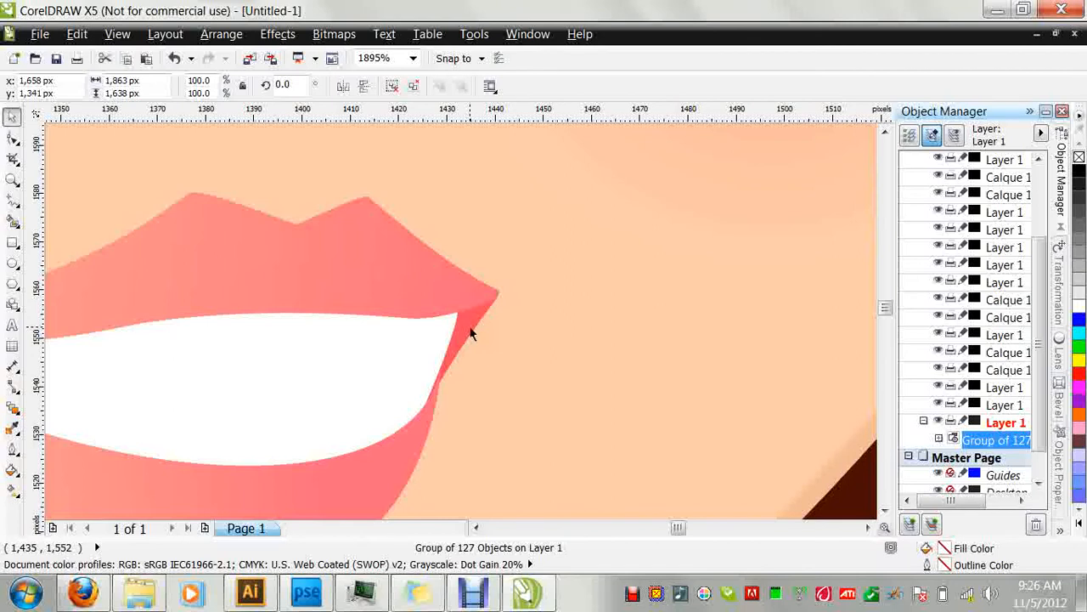
right_click(469, 312)
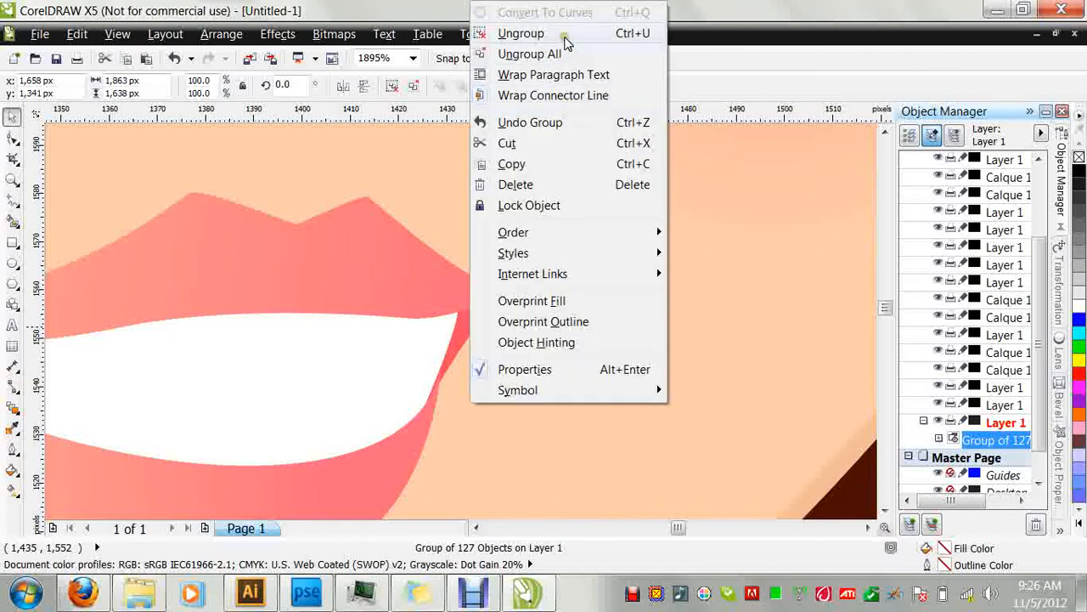
click(565, 34)
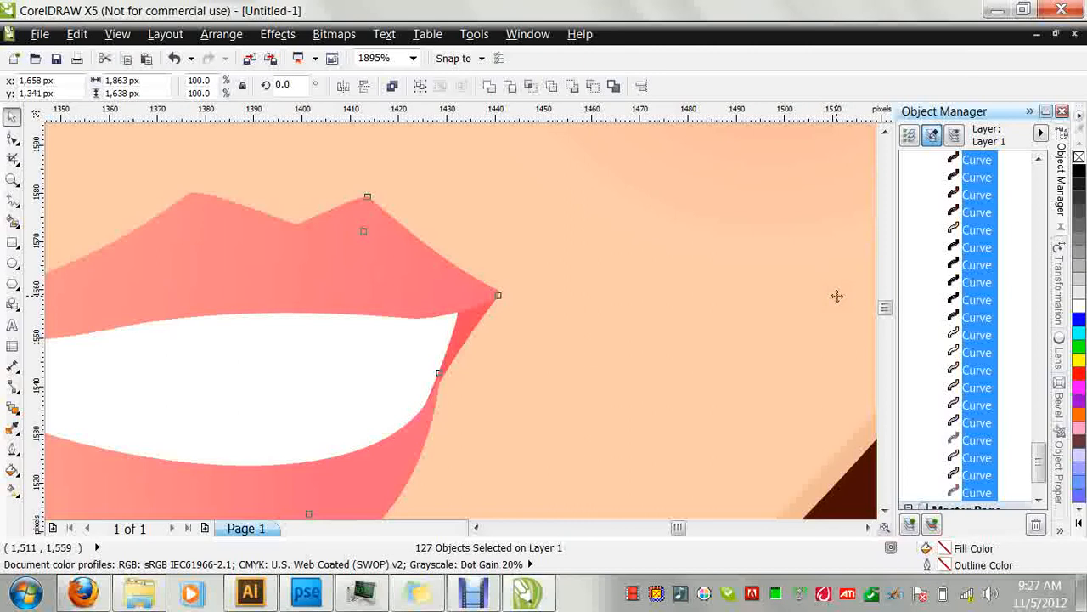
Zoom the view to the selected character and clear the selection.
click(413, 58)
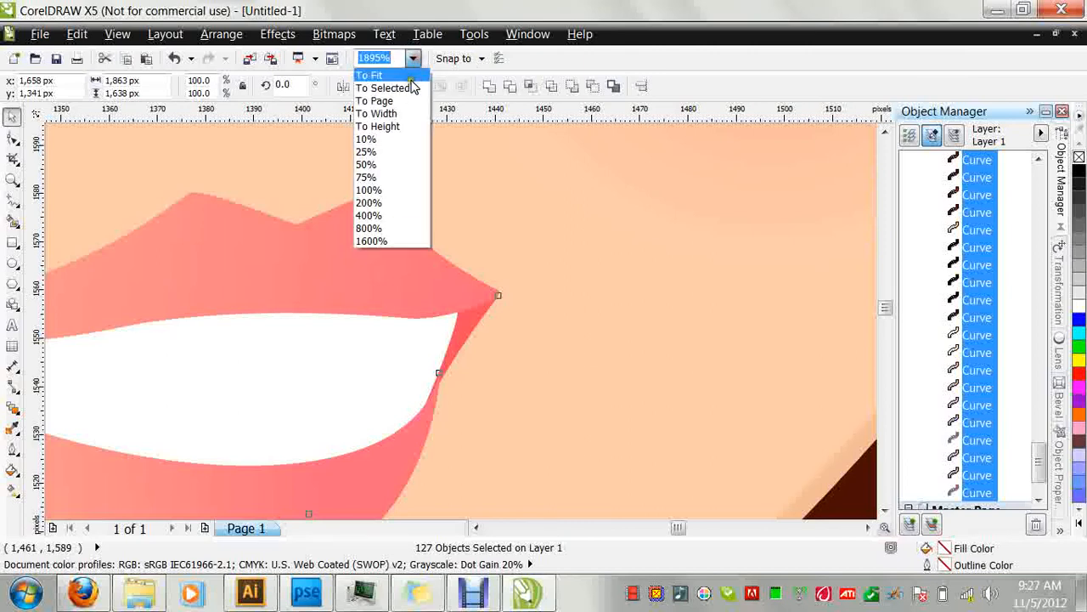
click(415, 86)
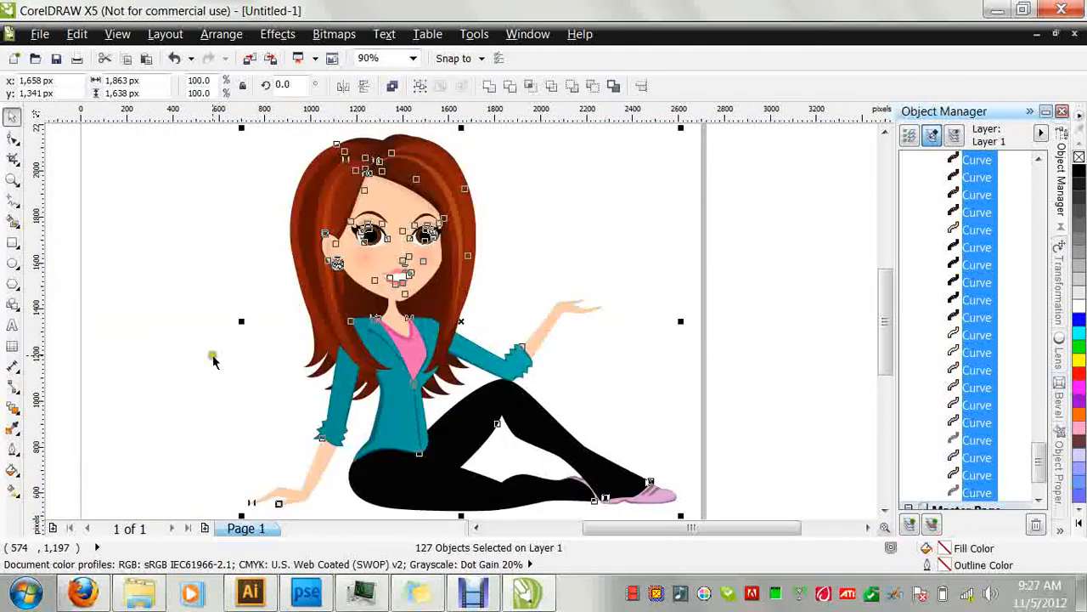
click(213, 360)
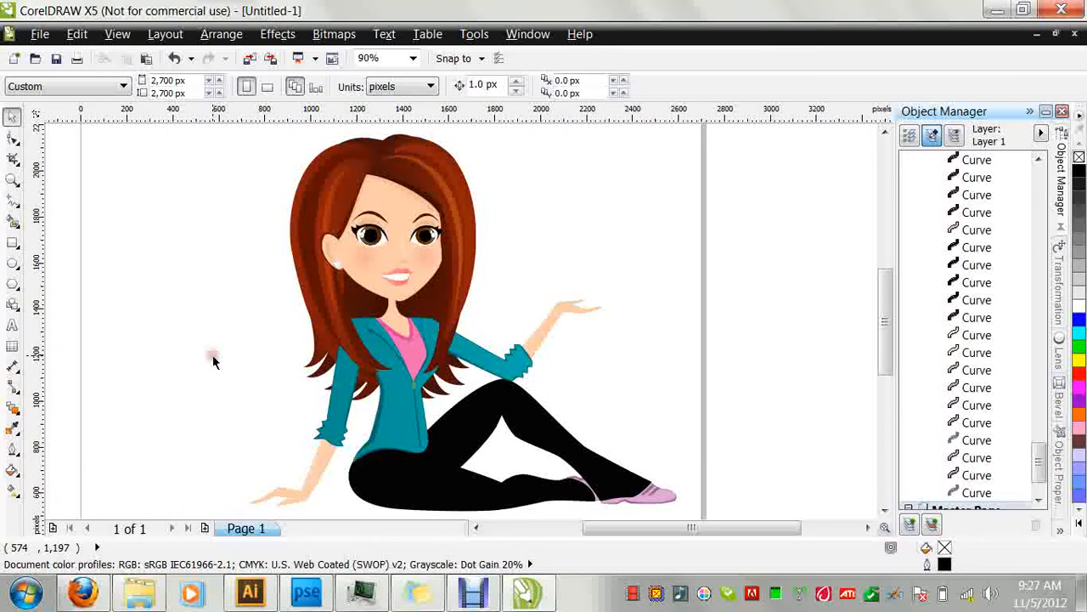
Select the upper lip curve on the character's mouth and duplicate it in place.
click(12, 180)
drag(389, 234, 493, 382)
drag(295, 167, 501, 324)
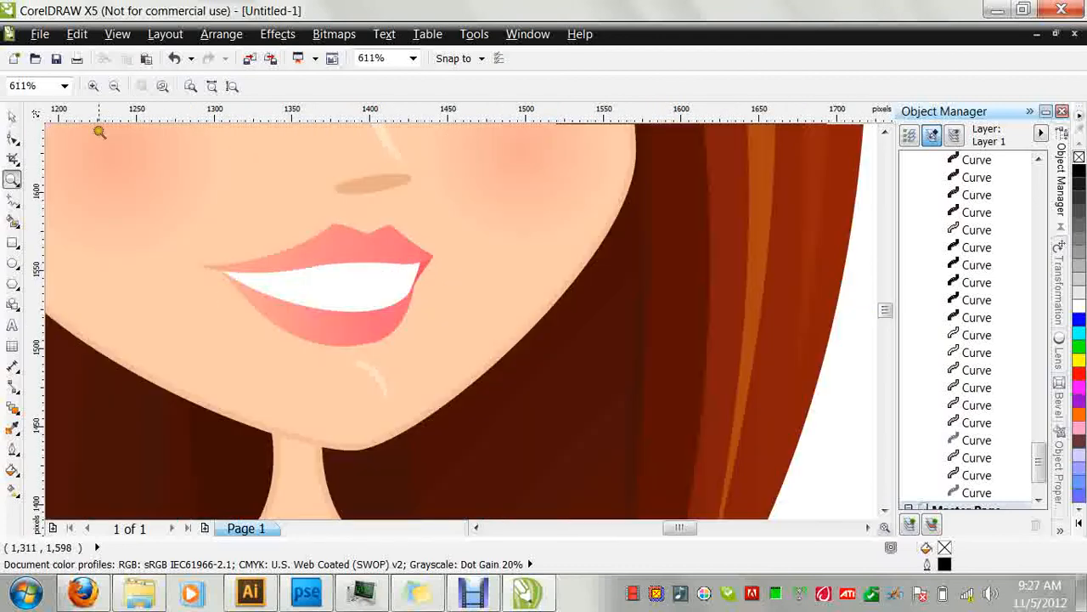
click(8, 115)
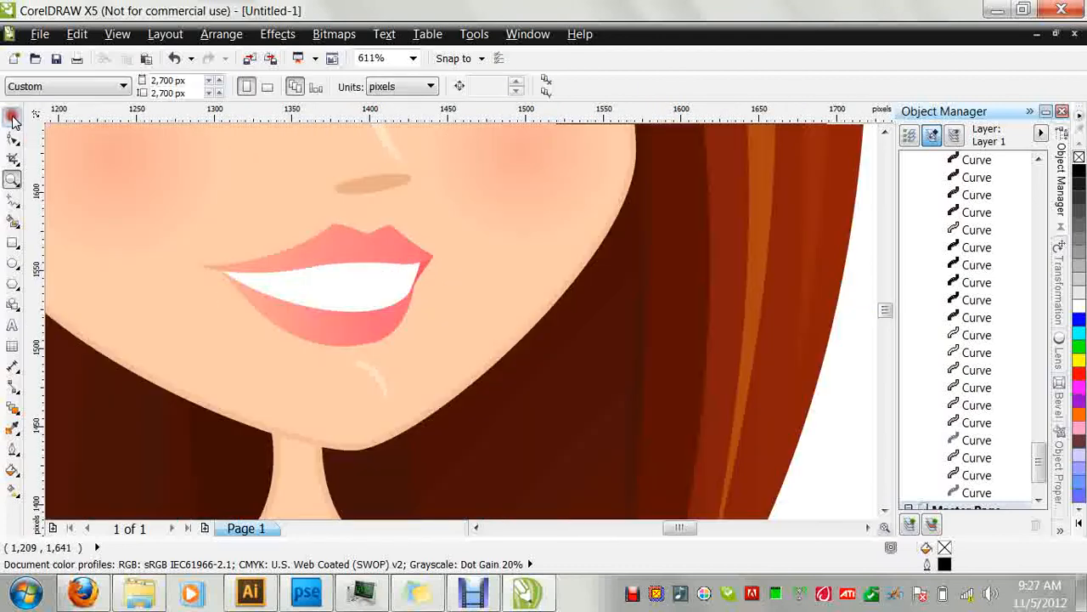
click(339, 246)
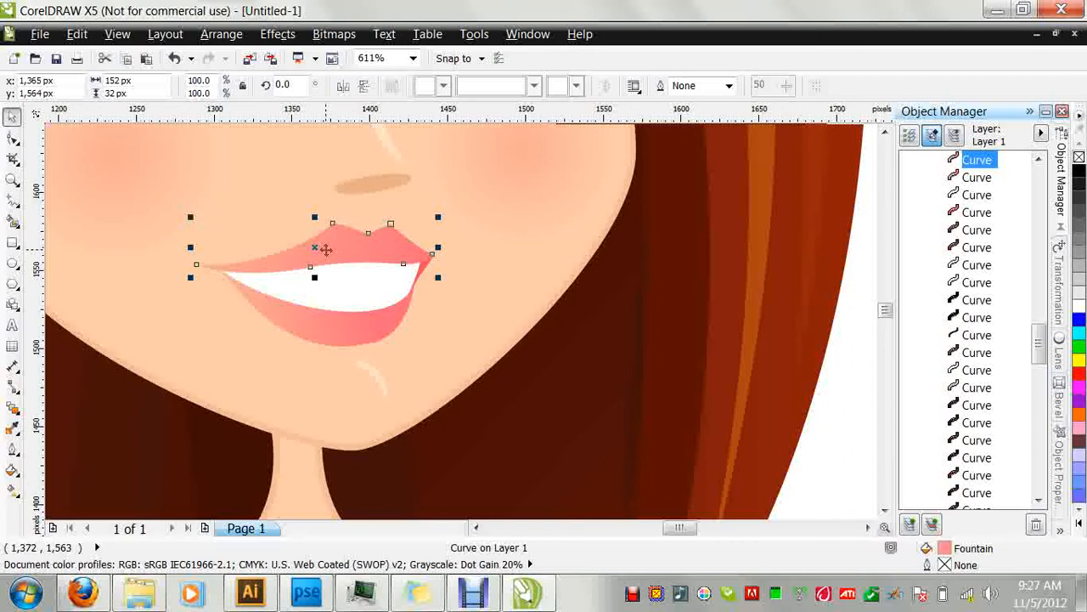
key(KP_Add)
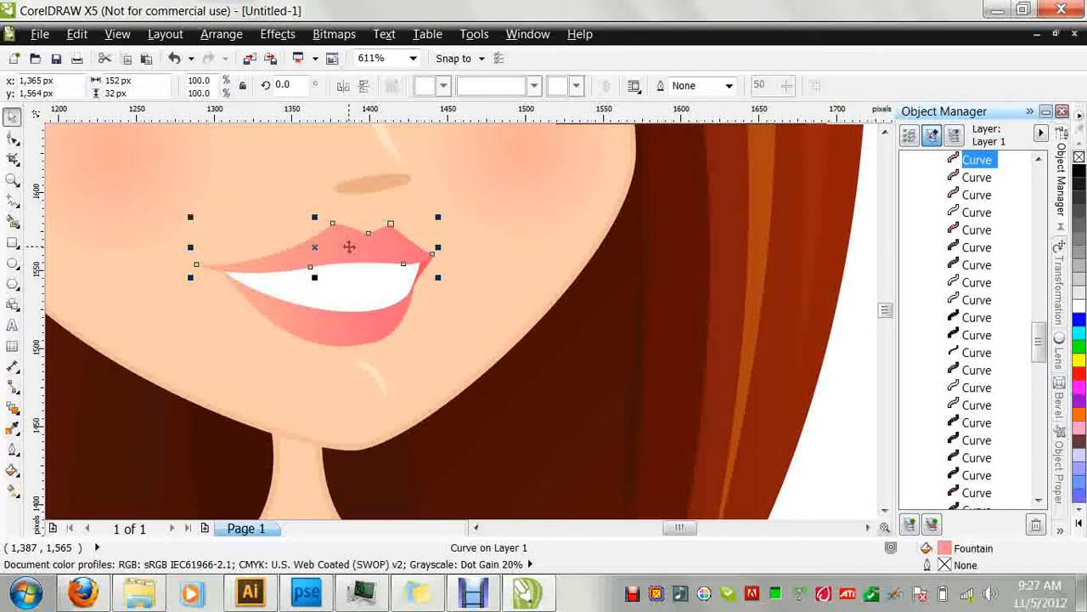
Nudge the duplicated lip upward above the original lip, to about y 1,580 px.
key(Up)
key(Up)
key(Up)
key(Up)
key(Up)
key(Up)
key(Up)
key(Up)
key(Up)
key(Up)
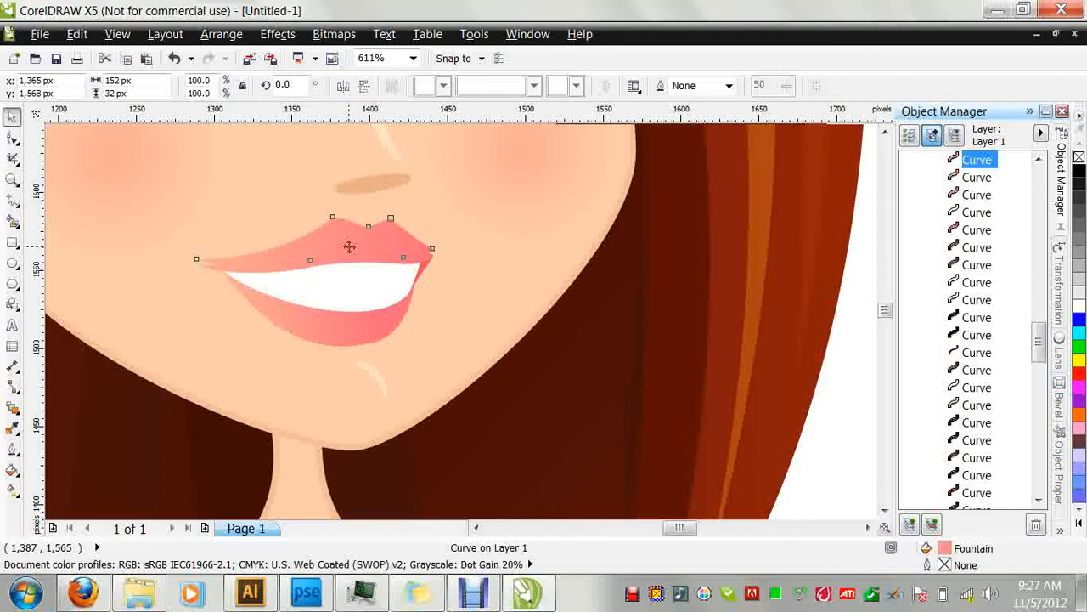
key(Up)
key(Up)
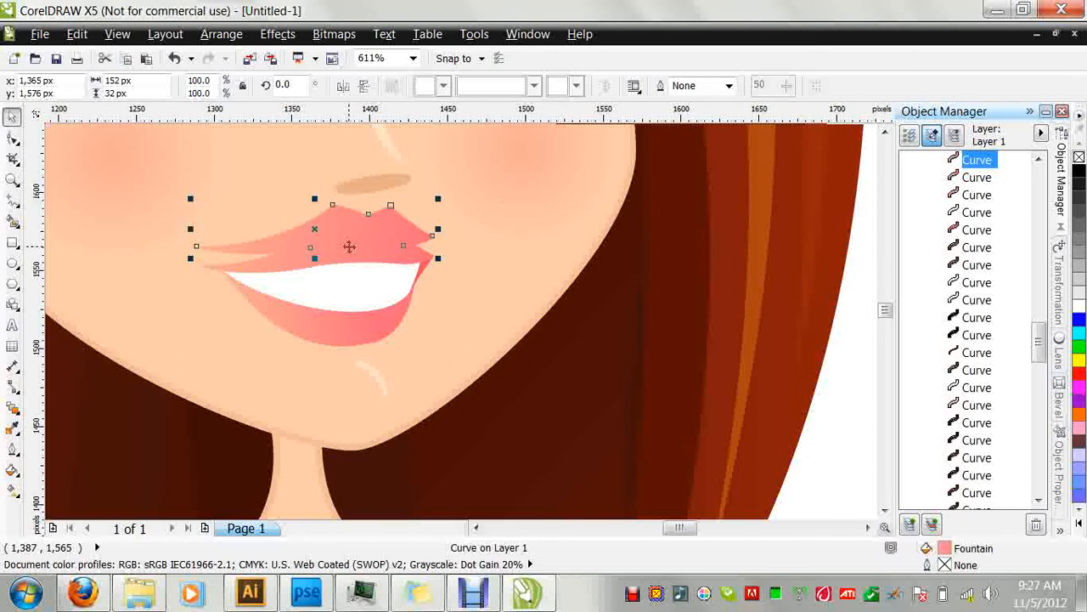
key(Up)
key(Up)
key(Up)
key(Up)
key(Up)
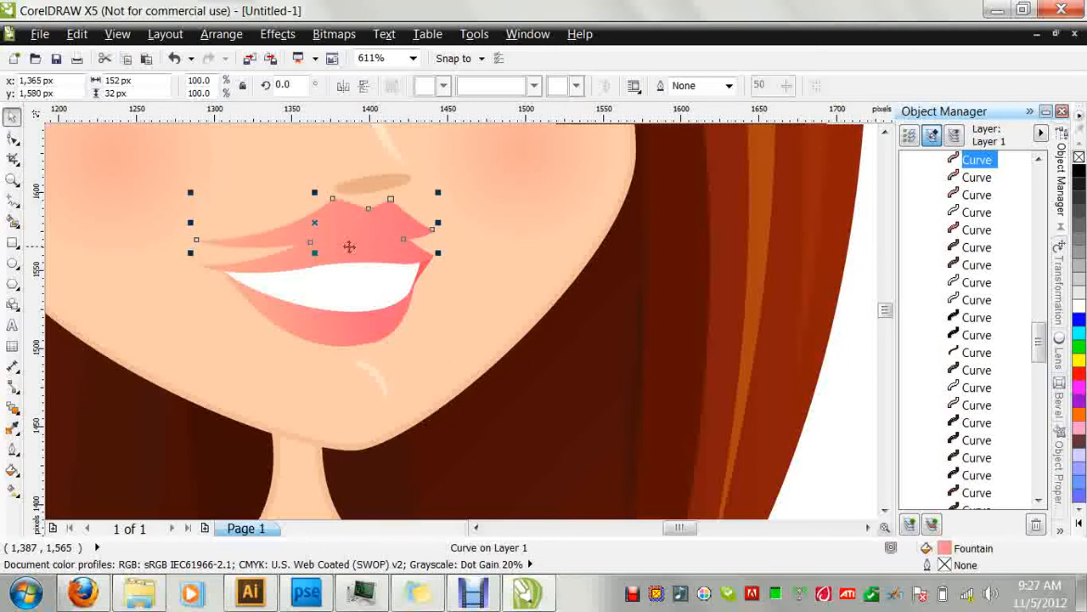
key(Up)
Nudge the duplicated lip down, right and back left, to about x 1,364 px, y 1,579 px.
key(Down)
key(Down)
key(Down)
key(Right)
key(Right)
key(Right)
key(Right)
key(Right)
key(Left)
key(Left)
key(Left)
key(Left)
key(Left)
key(Left)
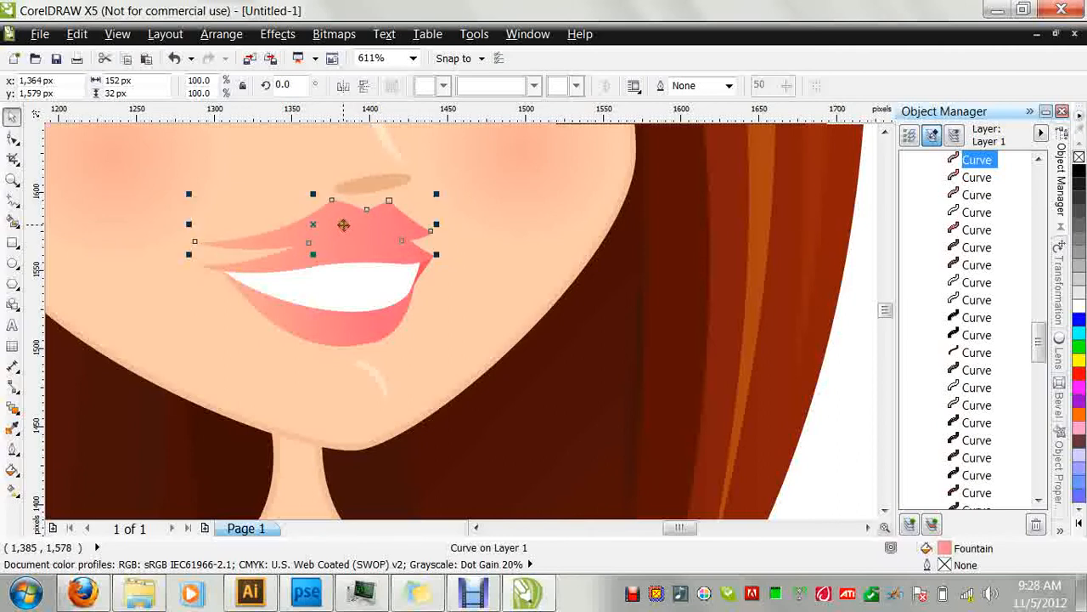
Toggle the duplicated lip repeatedly between its sizing handles and its rotation and skew handles.
click(340, 216)
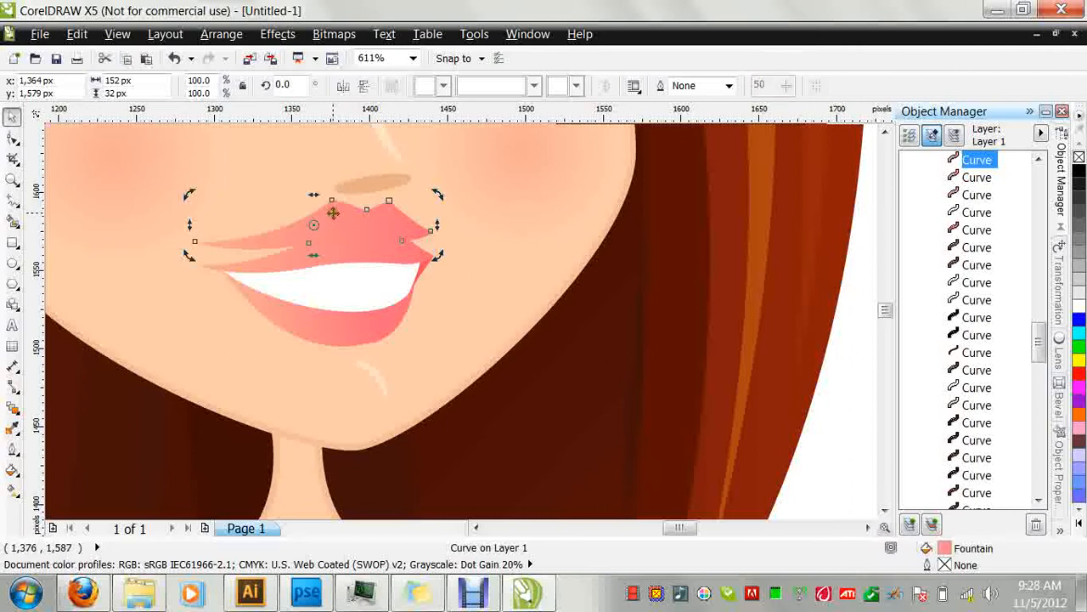
click(329, 221)
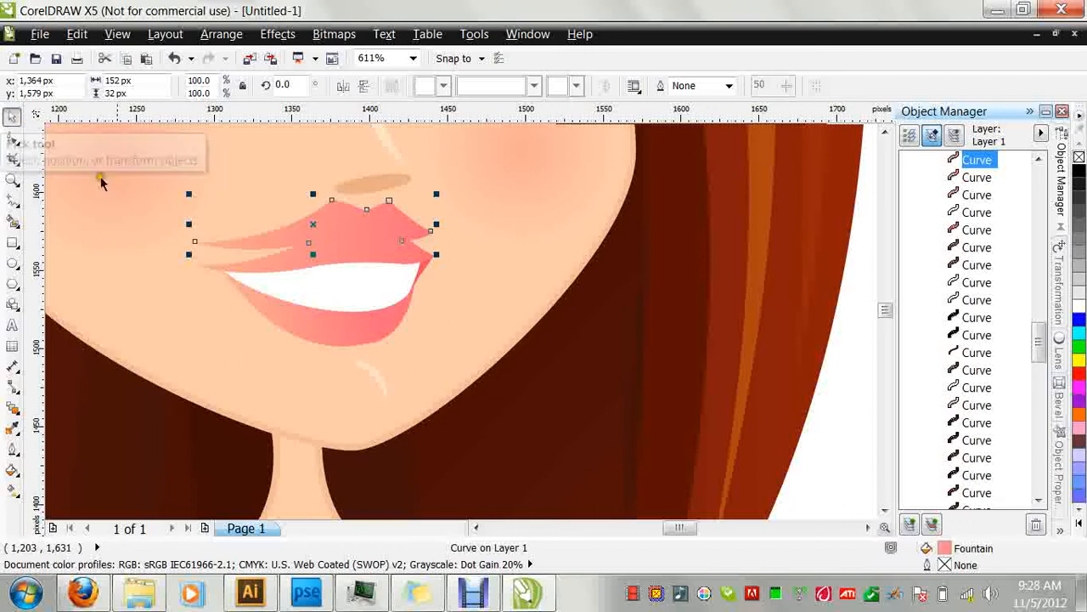
click(328, 216)
mouse_move(329, 217)
mouse_down()
mouse_move(363, 231)
mouse_move(330, 217)
mouse_up()
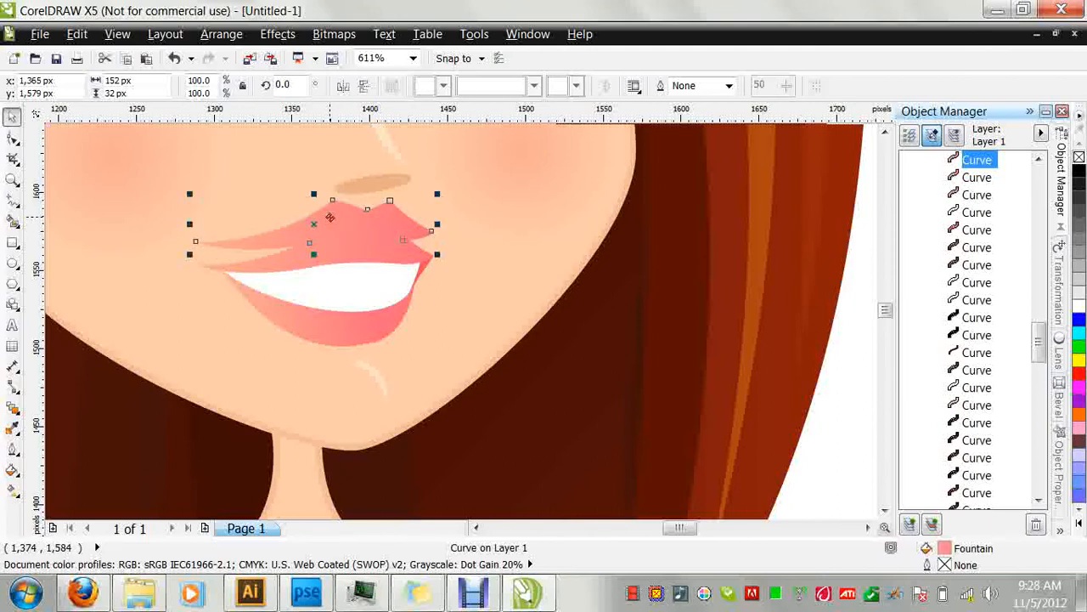
click(329, 217)
click(330, 217)
click(329, 217)
click(330, 216)
click(330, 217)
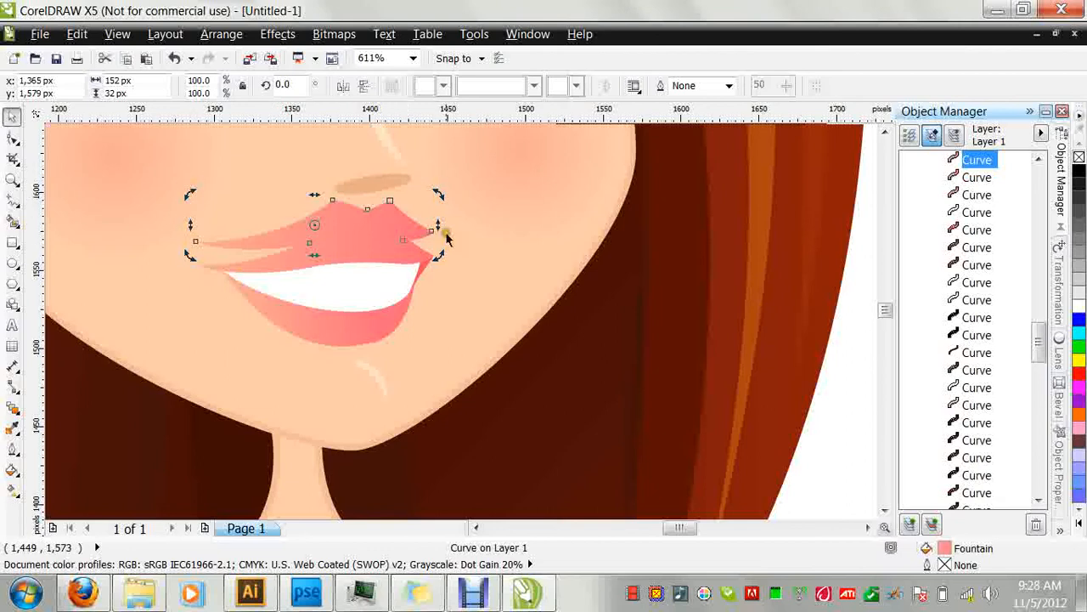
click(336, 212)
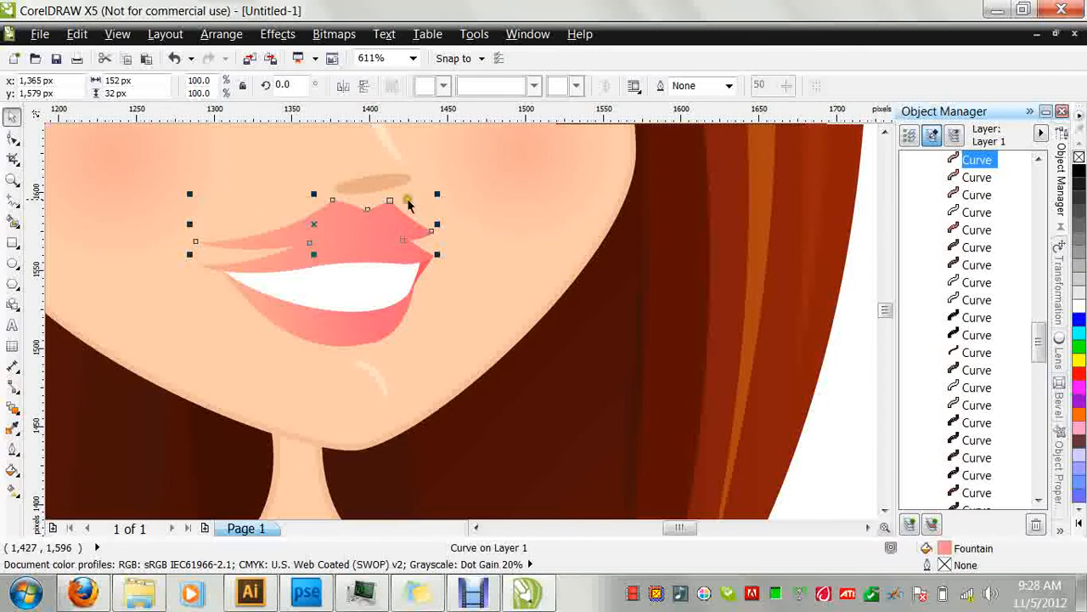
click(346, 217)
click(345, 217)
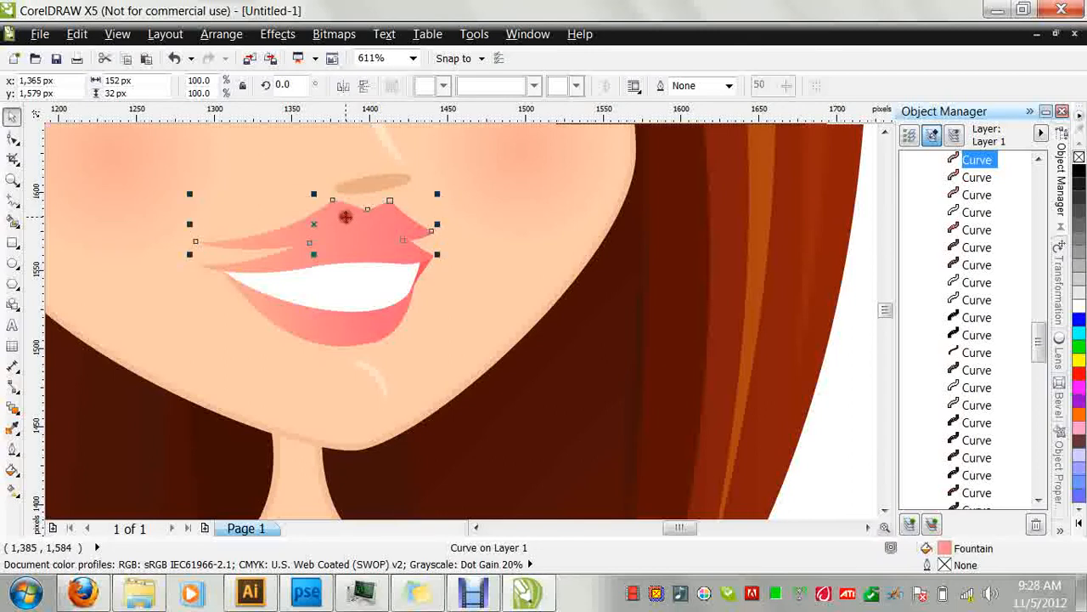
Move the duplicated lip to about x 1,353 px, y 1,583 px, and rotate it freehand counterclockwise.
mouse_move(345, 216)
mouse_down()
mouse_move(396, 246)
mouse_move(338, 253)
mouse_move(325, 199)
mouse_move(328, 210)
mouse_up()
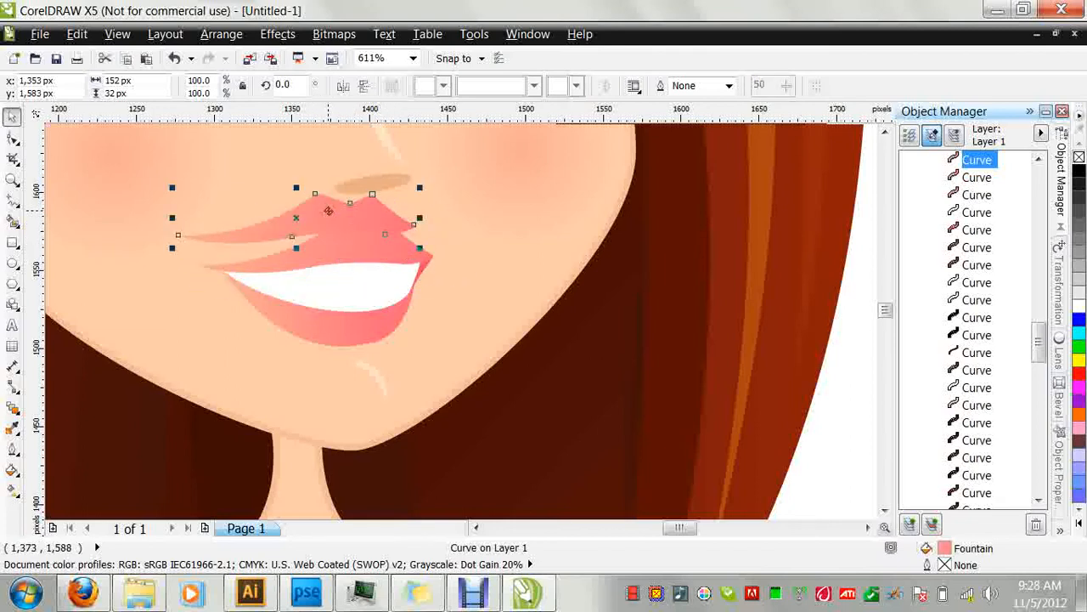
click(328, 211)
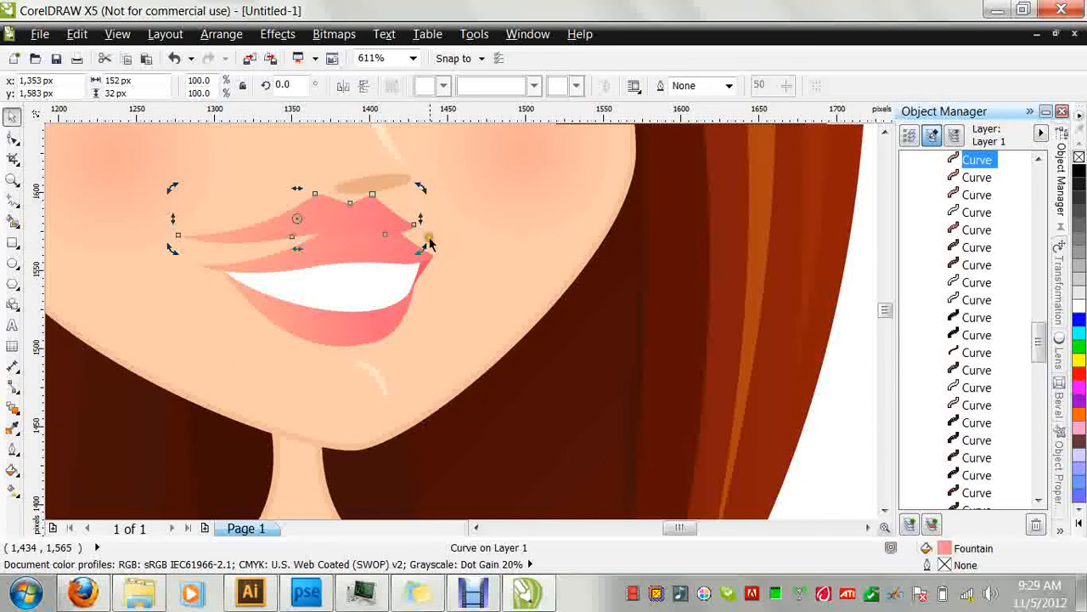
click(420, 186)
mouse_move(421, 186)
mouse_down()
mouse_move(426, 225)
mouse_move(415, 237)
mouse_move(401, 164)
mouse_move(419, 177)
mouse_up()
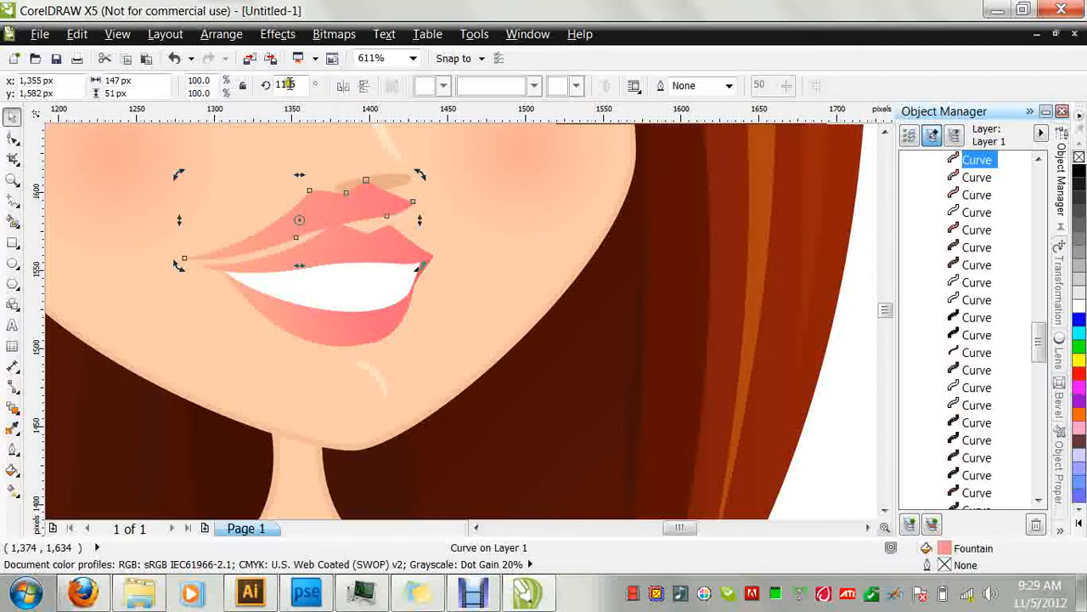
drag(419, 176, 416, 172)
mouse_move(407, 168)
mouse_down()
mouse_move(413, 174)
mouse_move(401, 158)
mouse_up()
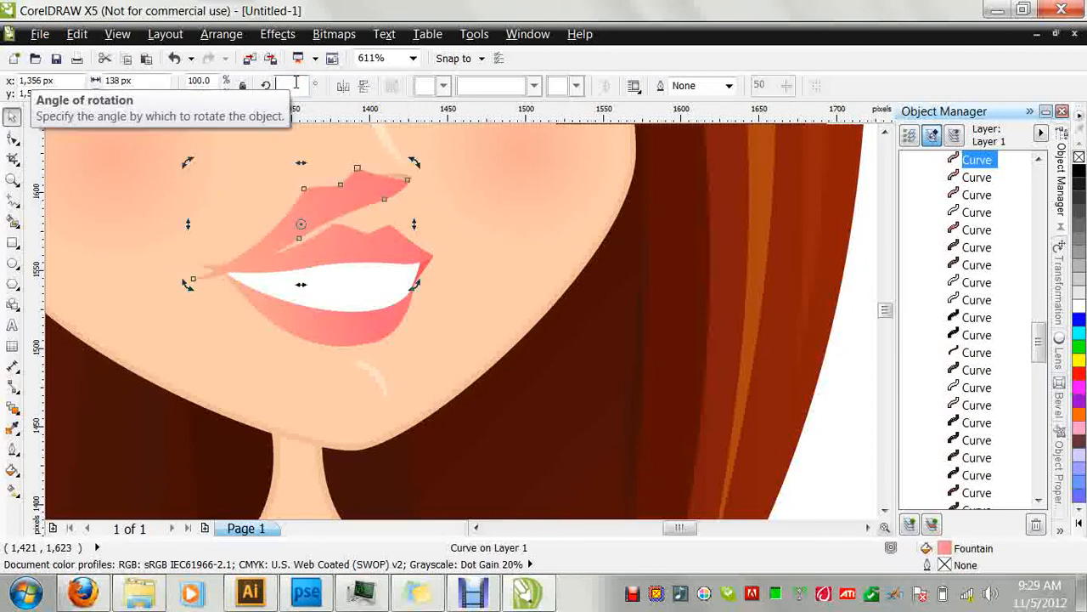
Set the duplicated lip's rotation angle to 45 degrees.
click(296, 82)
text(45)
key(Return)
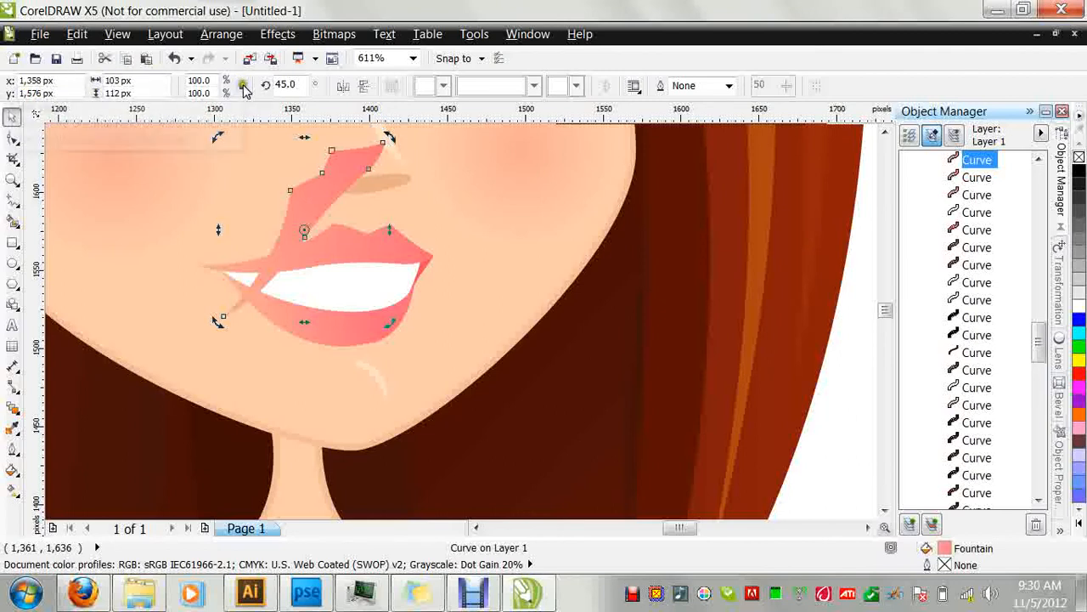
Scale the rotated lip proportionally to about 89.9%, and enlarge it again to about 96.4%.
click(328, 179)
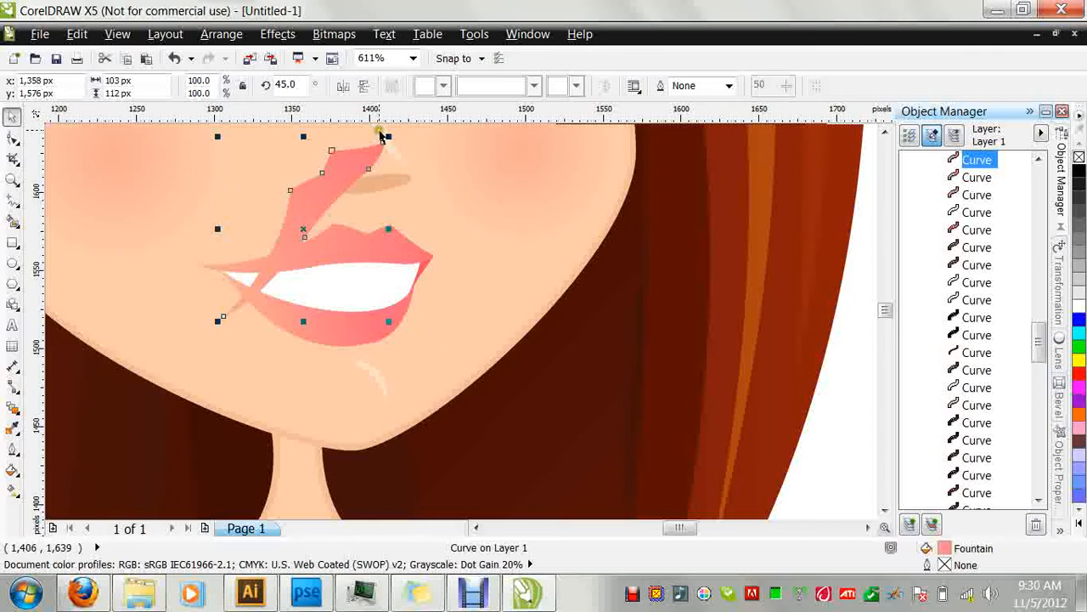
drag(218, 137, 233, 183)
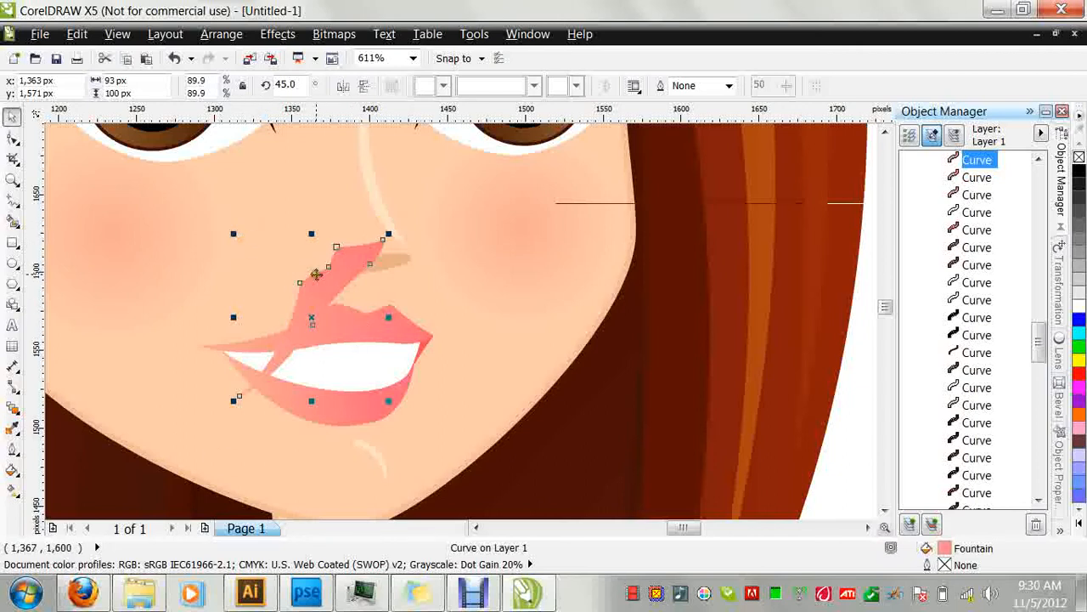
mouse_move(234, 234)
mouse_down()
mouse_move(275, 272)
mouse_move(223, 222)
mouse_up()
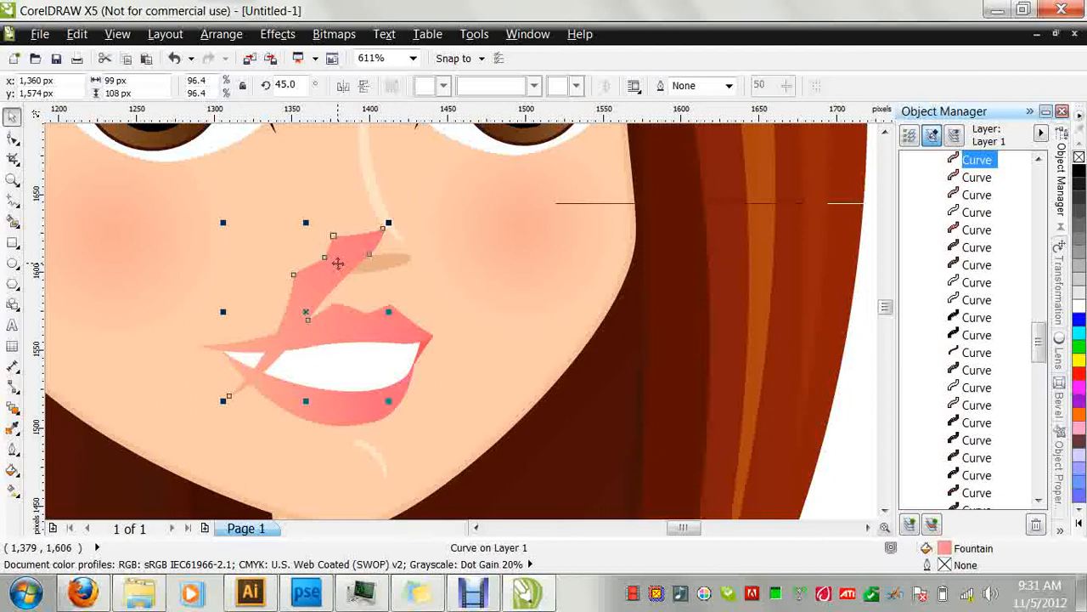
Undo the scaling, rotation and freehand move of the duplicated lip.
key(ctrl+z)
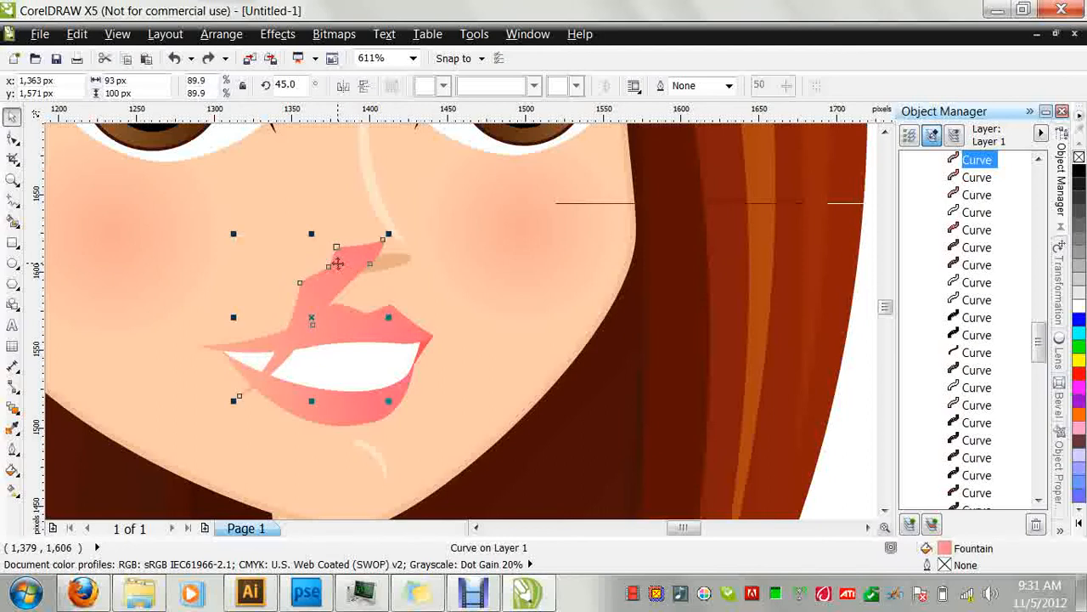
key(ctrl+z)
click(338, 263)
key(ctrl+z)
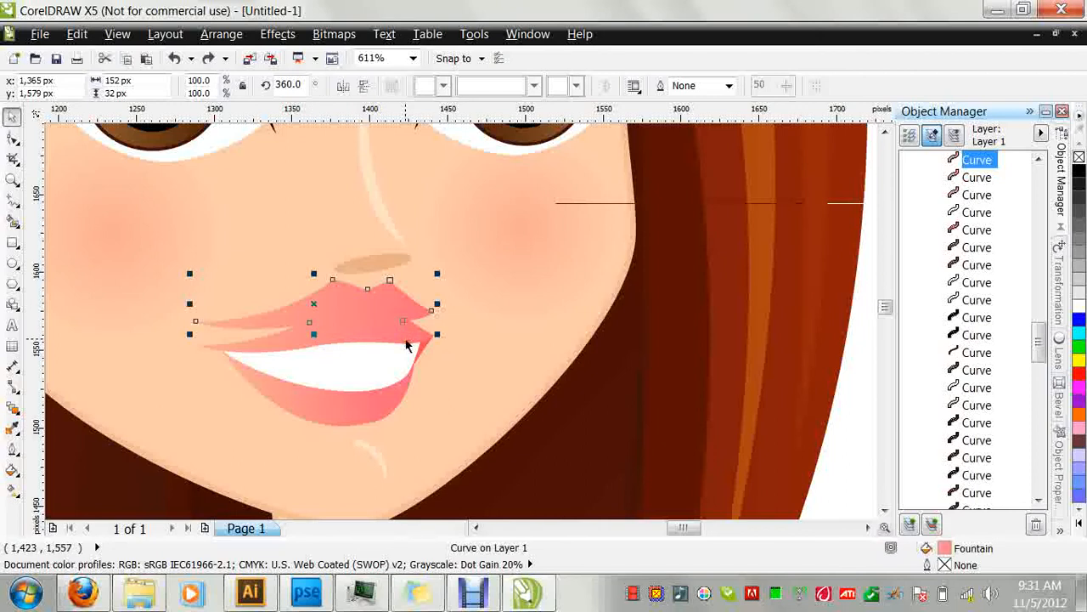
Nudge the duplicated lip to the right, to about x 1,368 px.
key(Right)
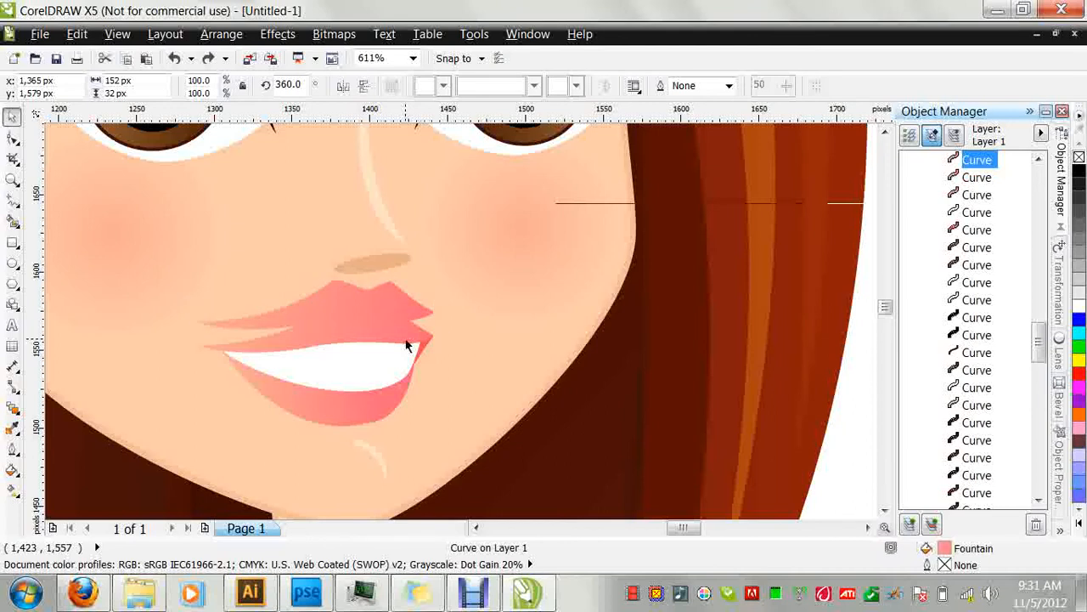
key(Right)
key(Right)
key(Right)
key(Right)
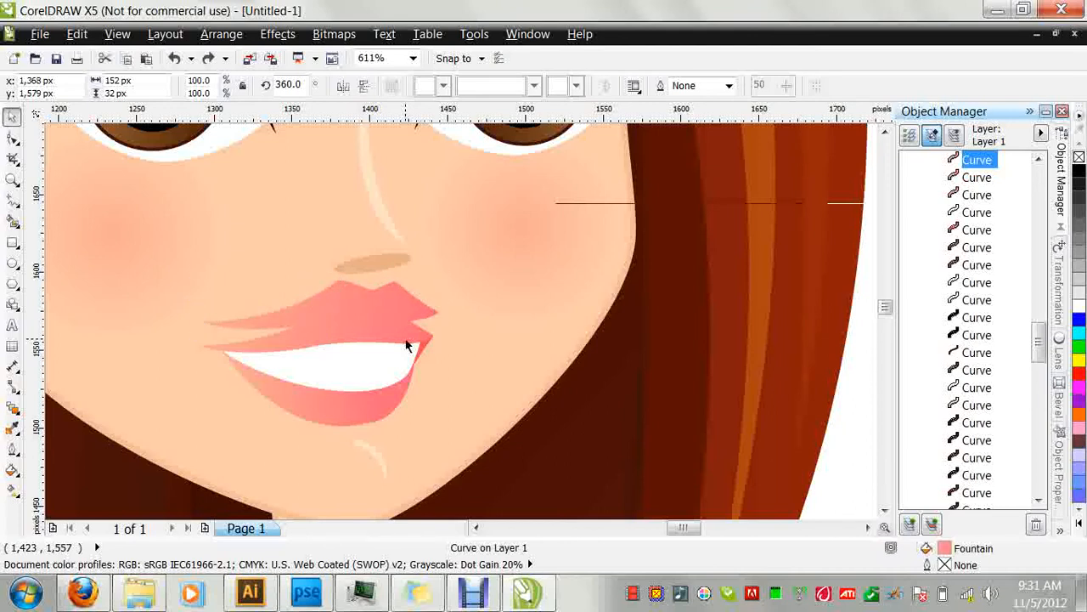
Nudge the duplicated lip back left and slightly up, and undo the nudges.
key(Left)
key(Left)
key(Left)
key(Left)
key(Left)
key(Up)
key(ctrl+z)
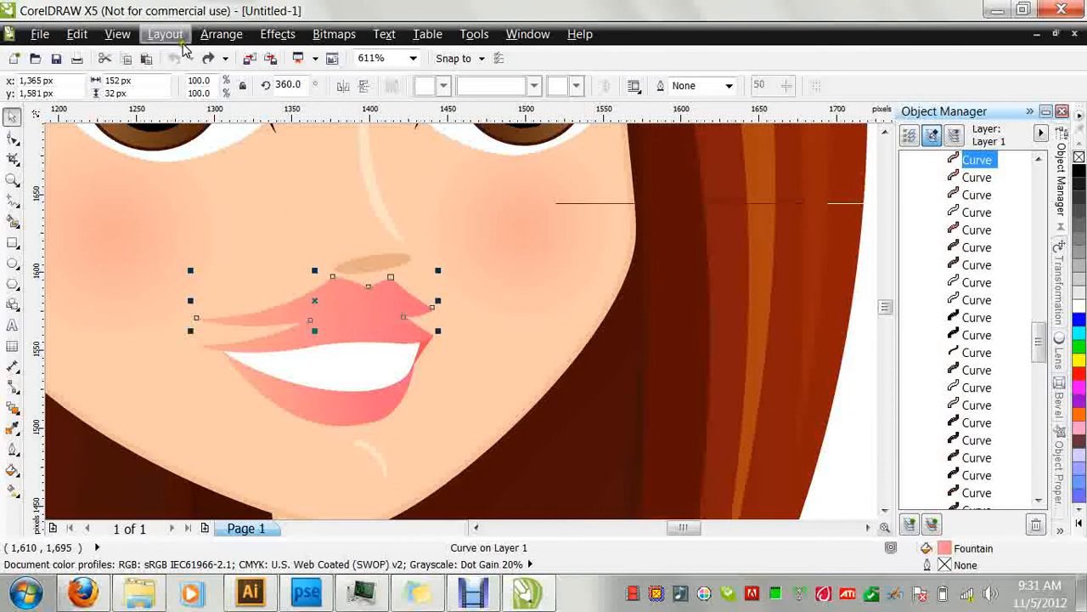
Move the duplicated lip down over the original to about y 1,565 px, and undo and redo that move.
click(345, 296)
drag(346, 295, 345, 323)
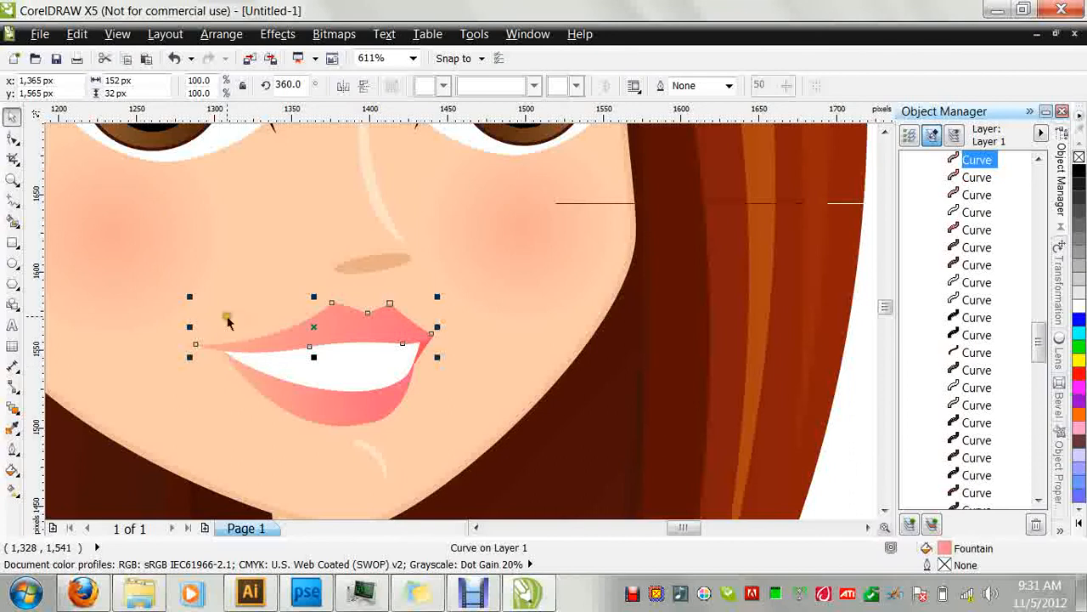
click(172, 62)
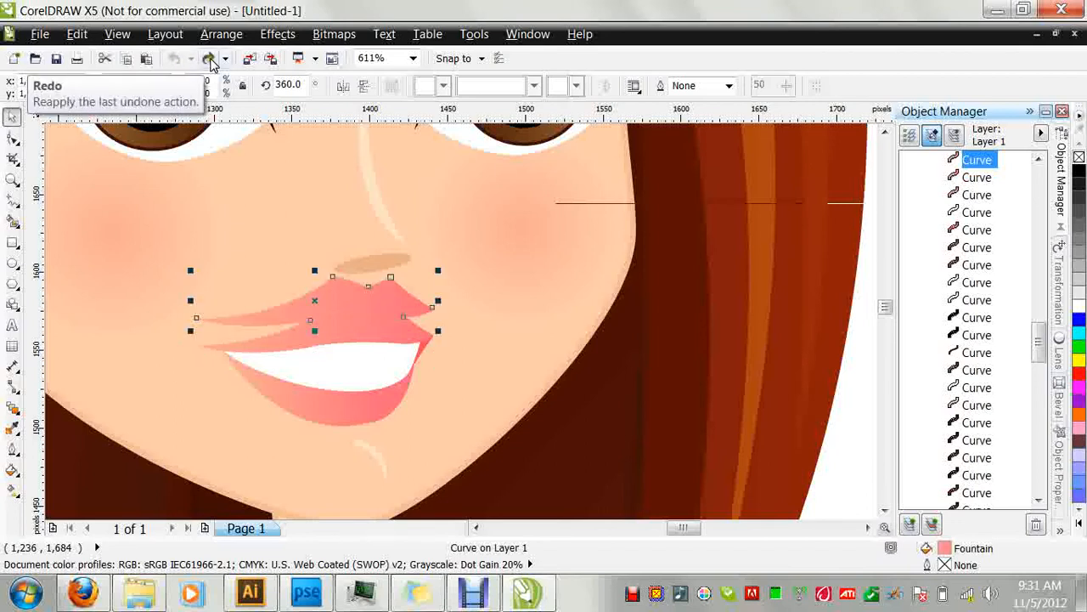
click(210, 62)
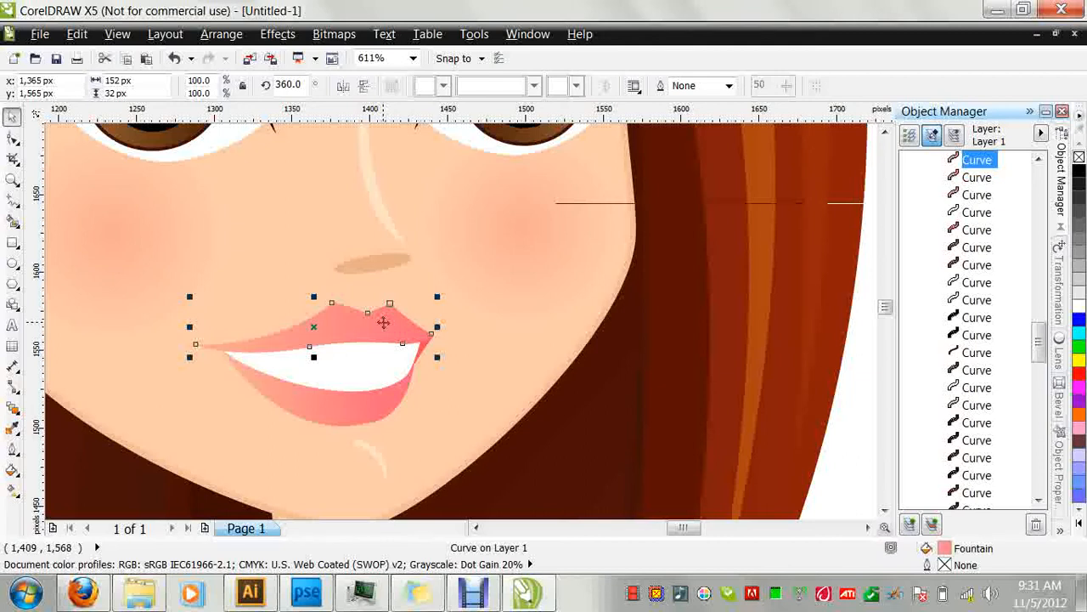
Move the duplicated lip up to about y 1,572 px and delete it, leaving only the original upper lip.
drag(384, 328, 385, 317)
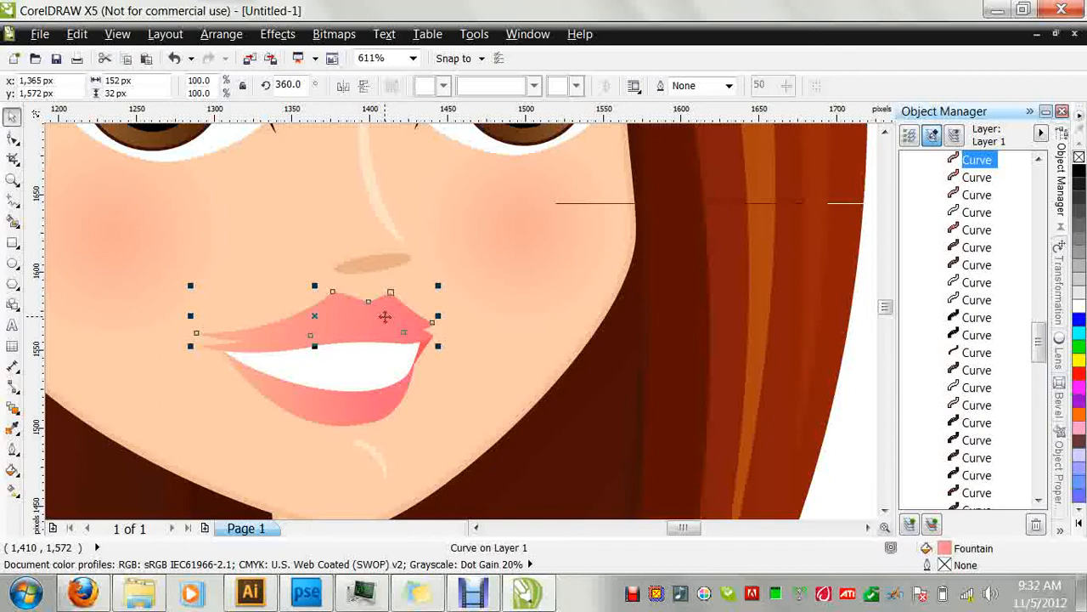
key(Escape)
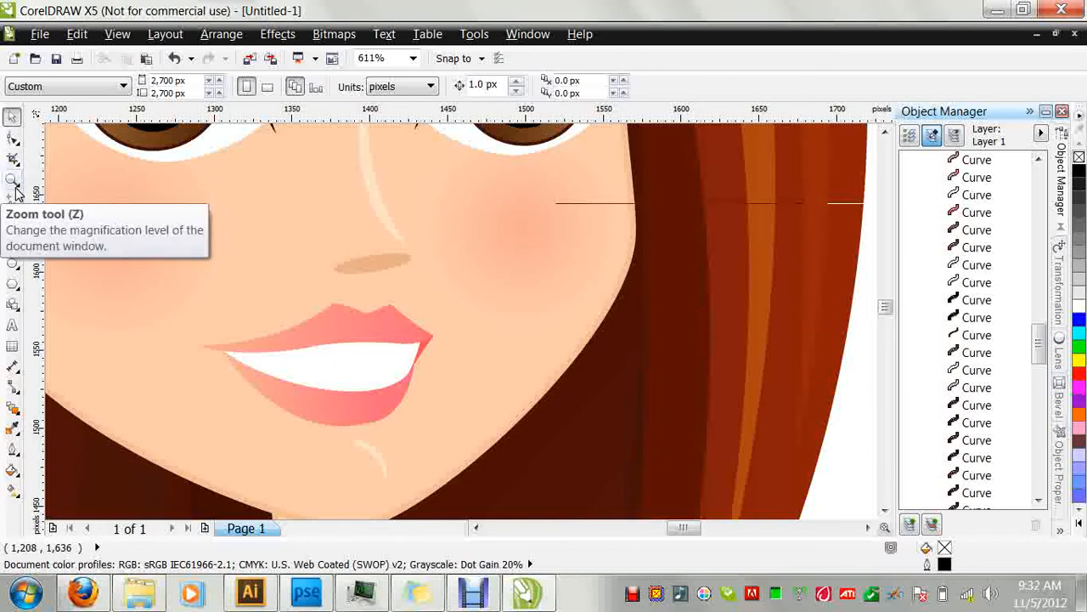
Set the zoom level to 100% and bring the character into view down to her shoes.
click(411, 57)
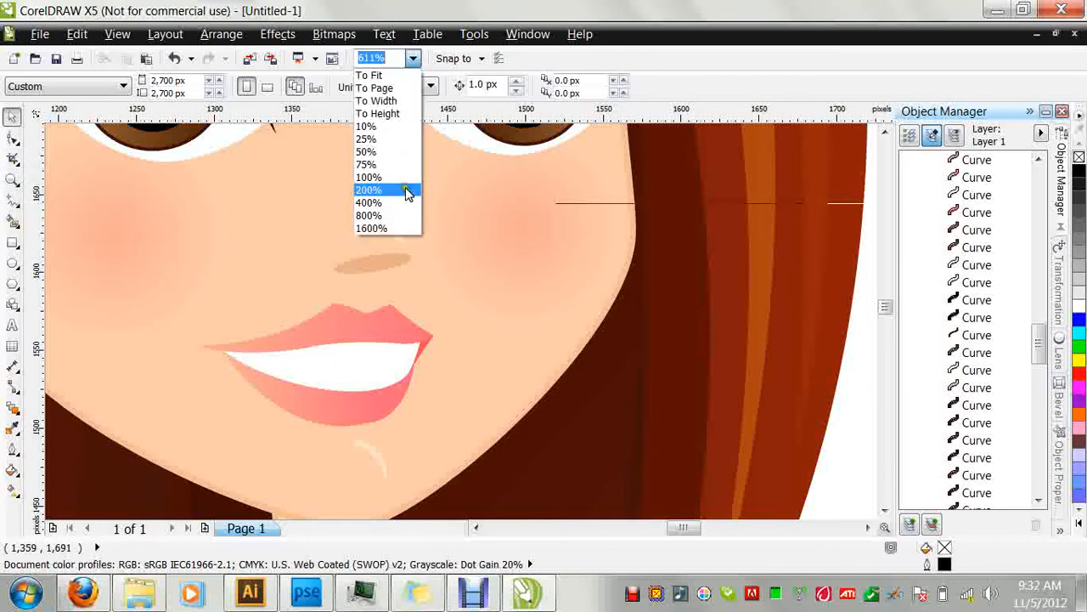
click(404, 177)
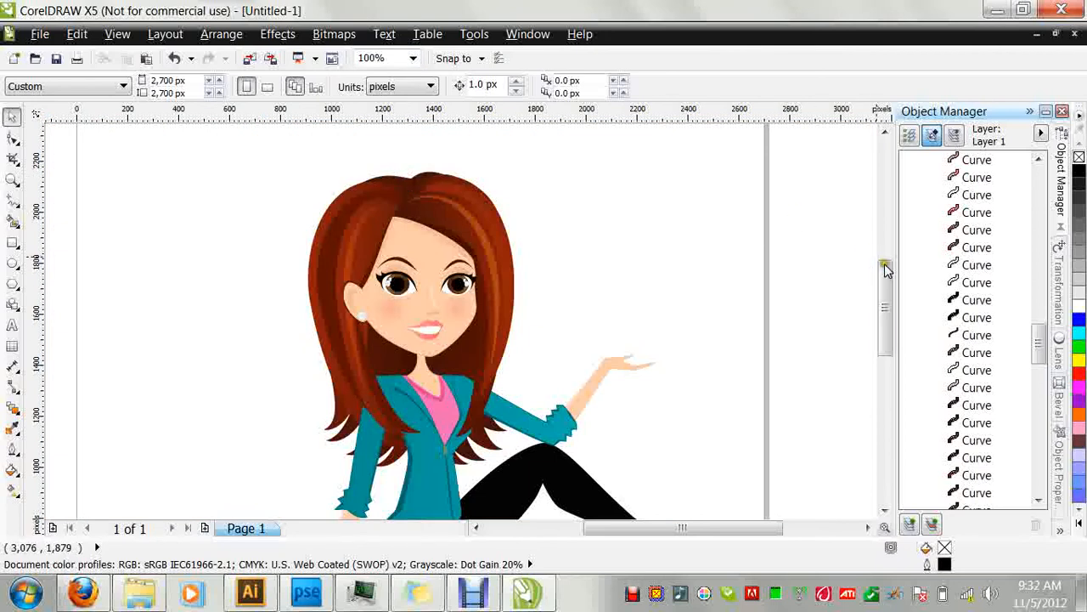
drag(888, 282, 886, 298)
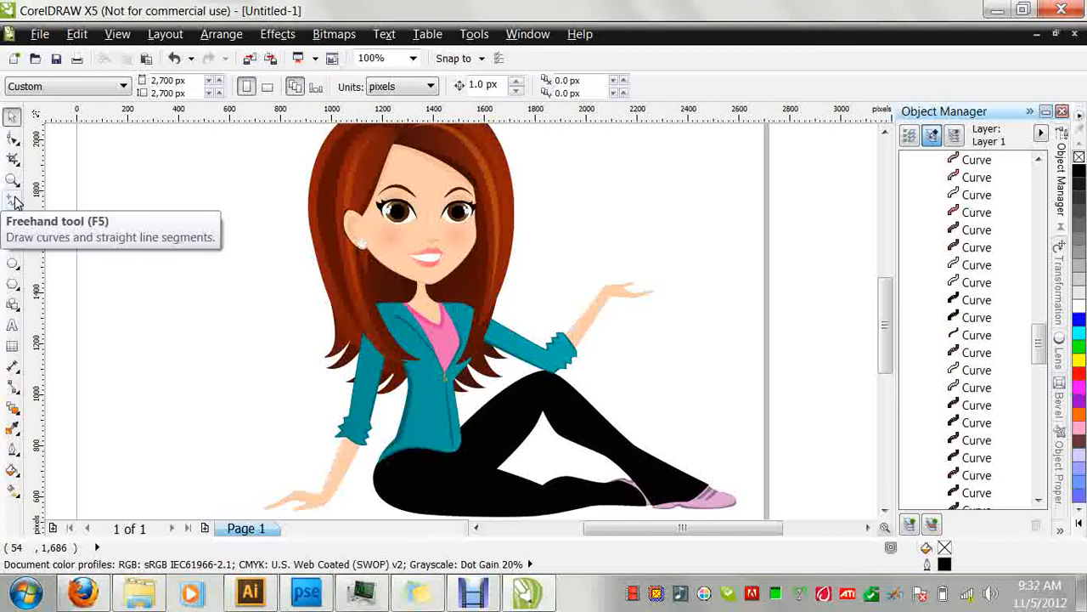
Switch to the red cross set.eps document in Adobe Illustrator.
click(252, 593)
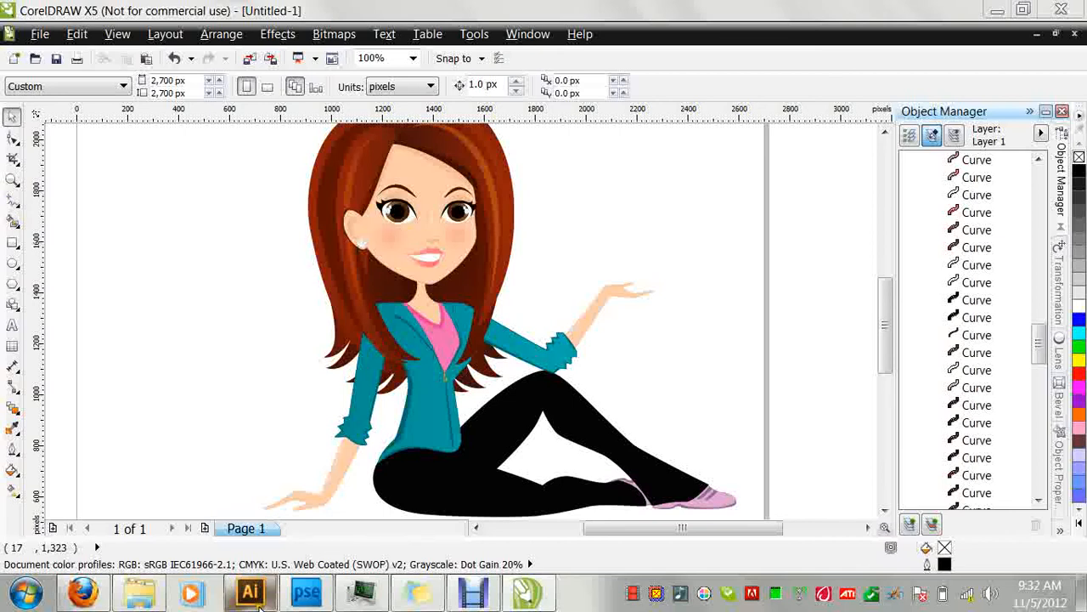
mouse_move(261, 602)
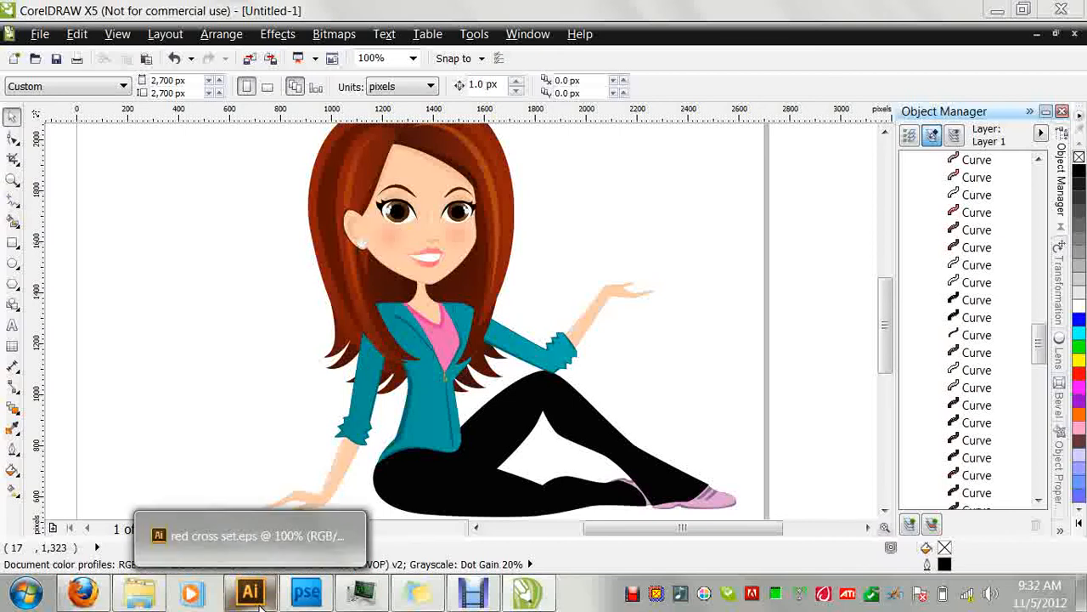
click(249, 544)
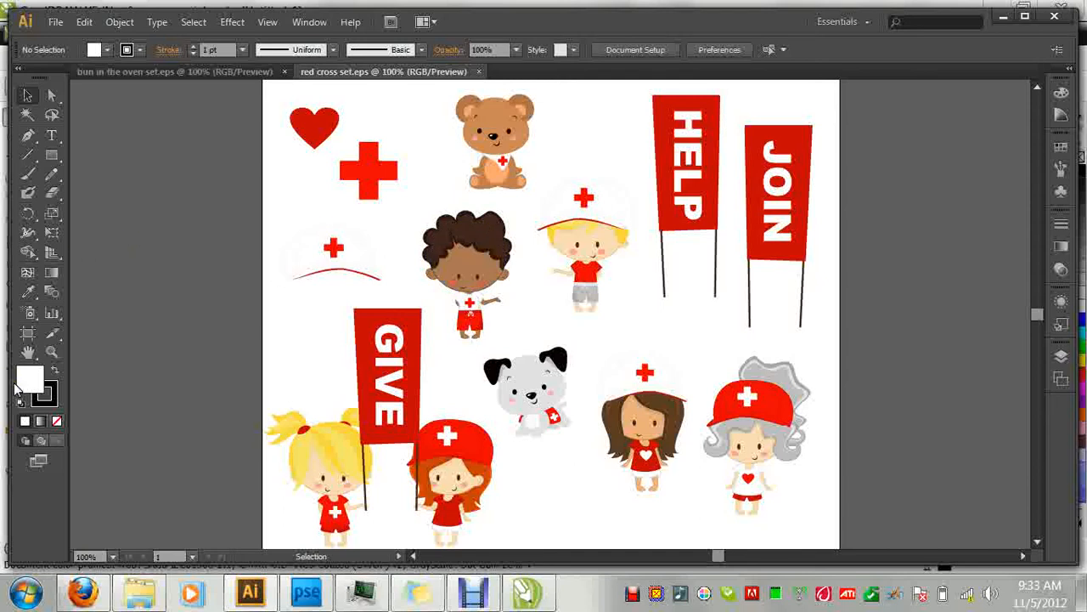
Draw a closed, roughly round eight-point path of straight segments below the dog with the Pen tool.
click(28, 138)
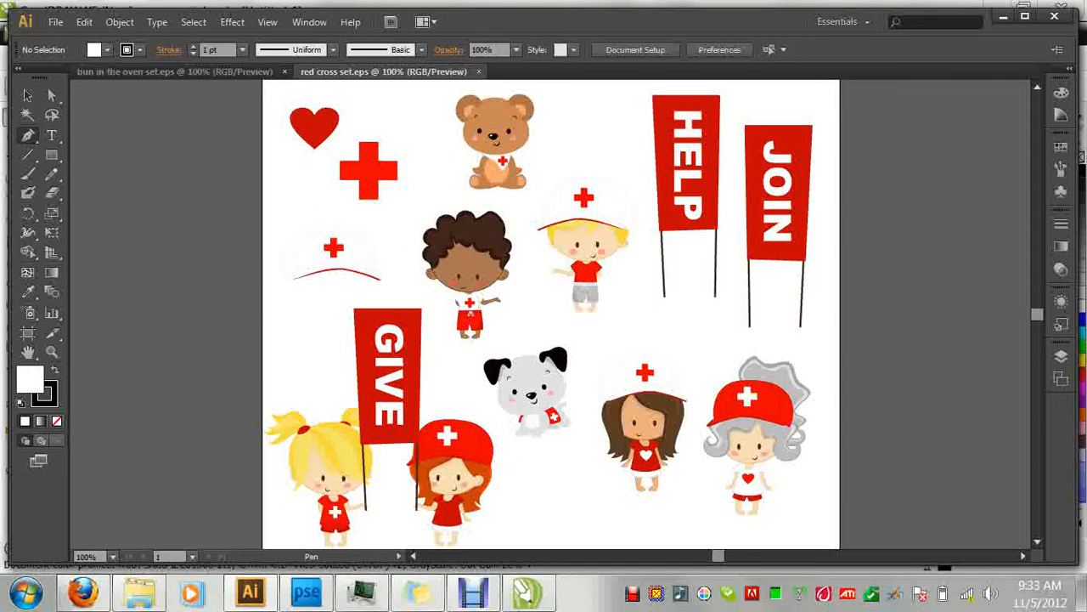
drag(549, 388, 547, 462)
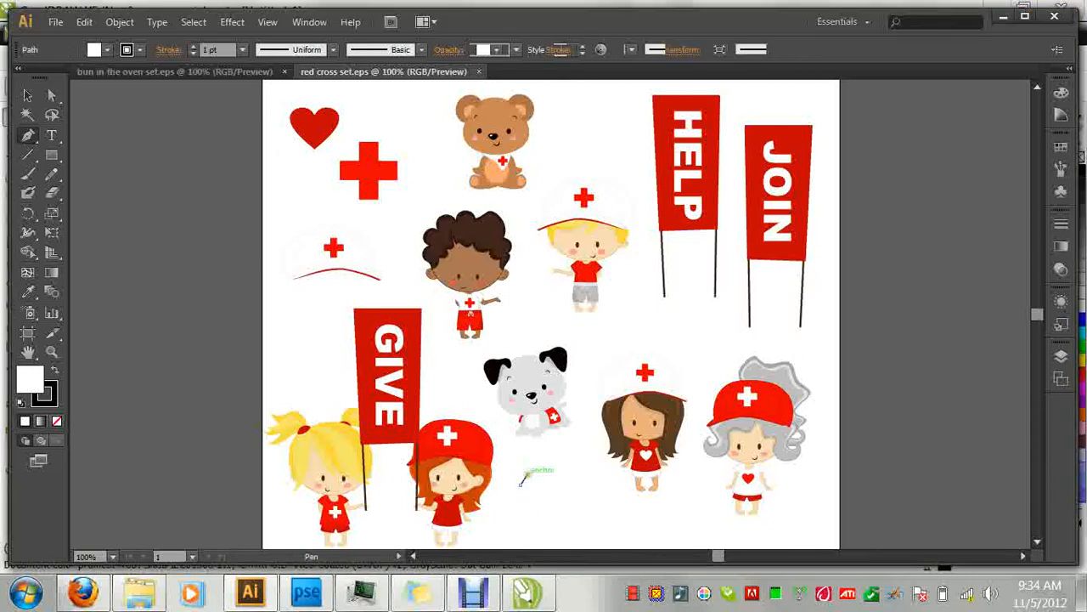
drag(522, 480, 558, 480)
click(557, 480)
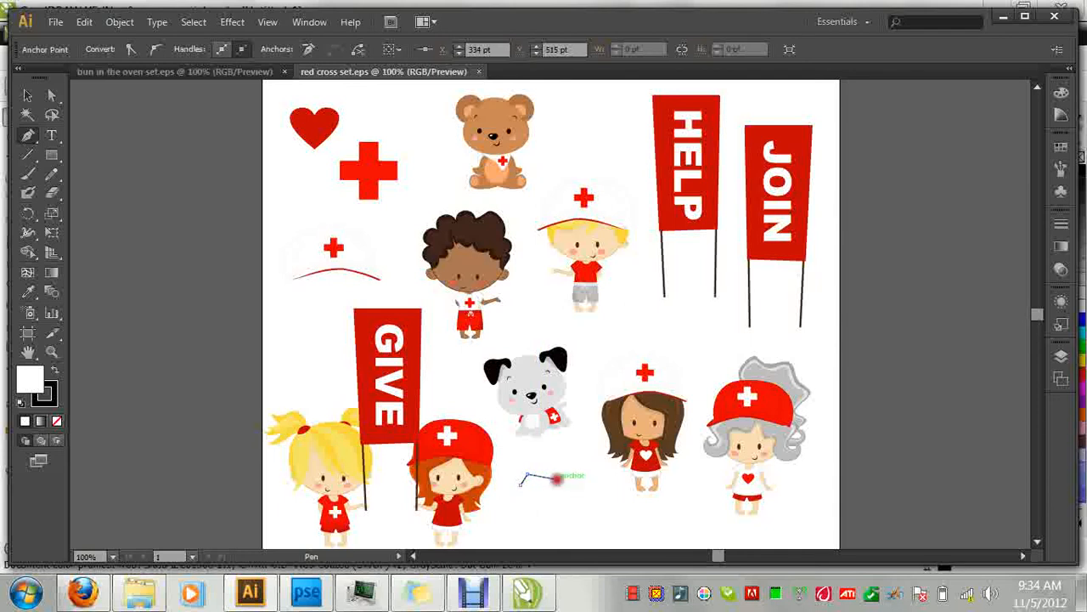
click(564, 495)
click(564, 512)
click(543, 523)
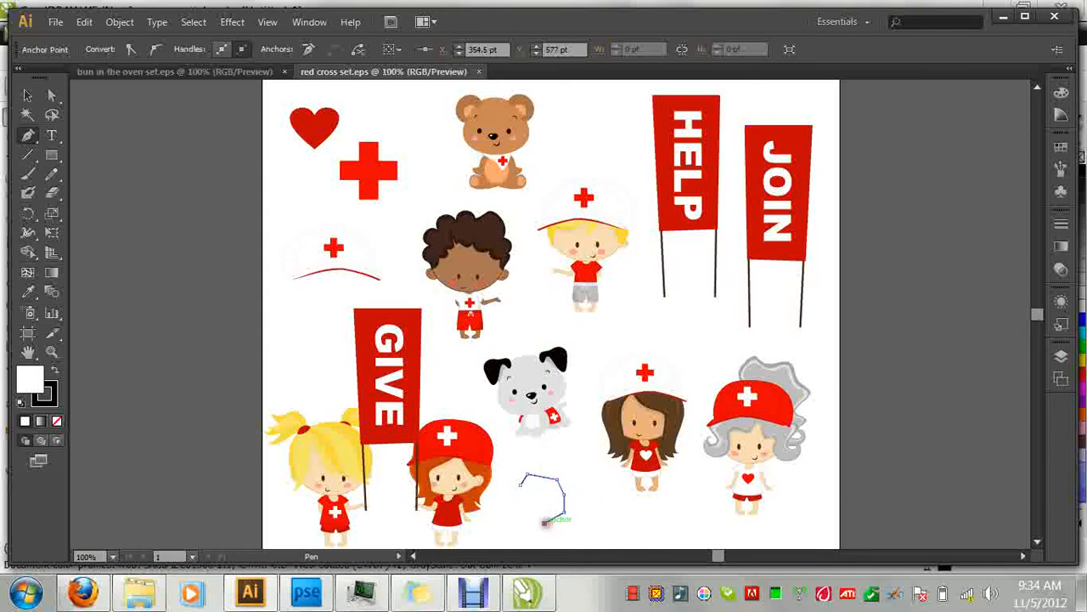
click(525, 527)
click(514, 501)
click(520, 484)
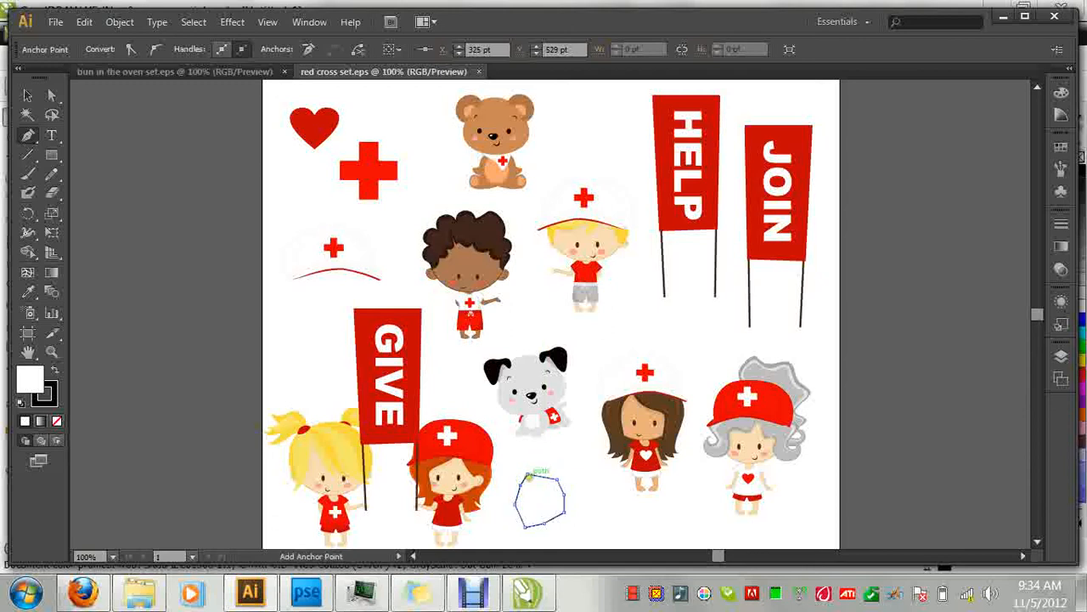
Delete the topmost anchor point of the new path and look at the Pen tool variants.
click(528, 474)
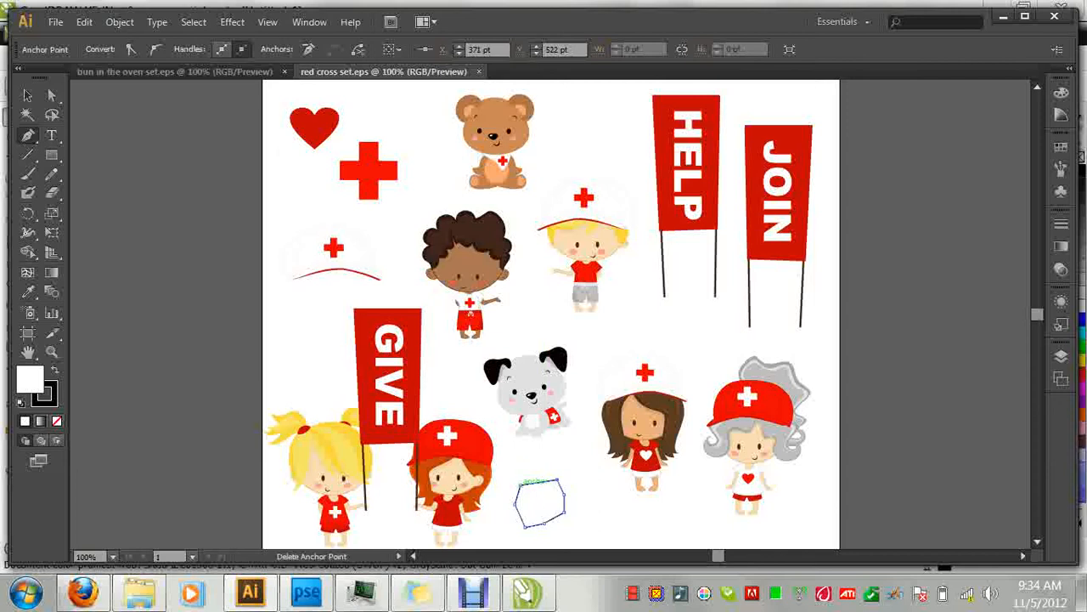
click(38, 146)
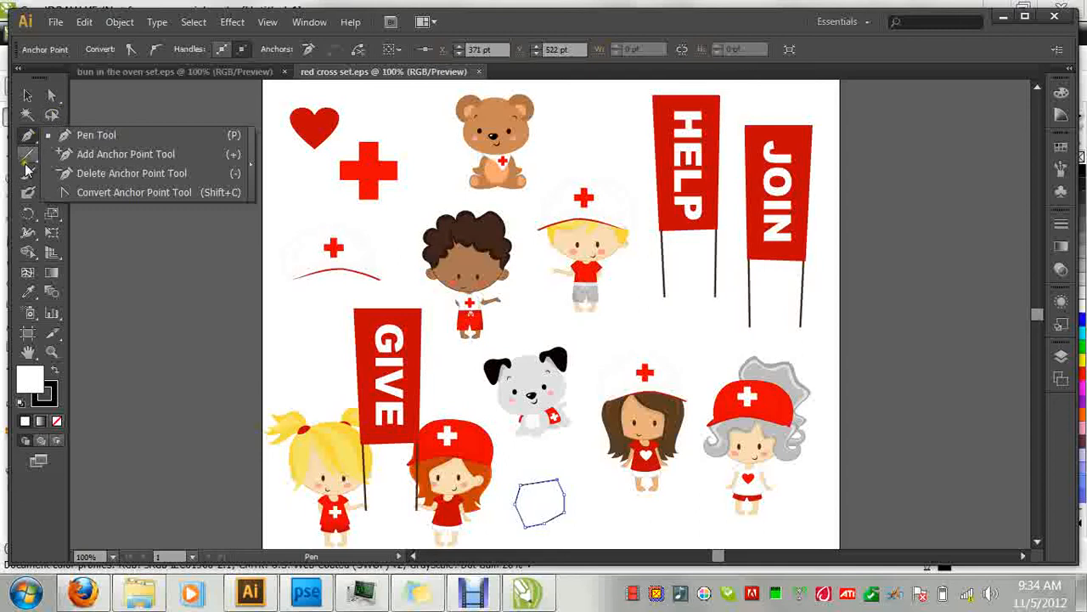
click(31, 160)
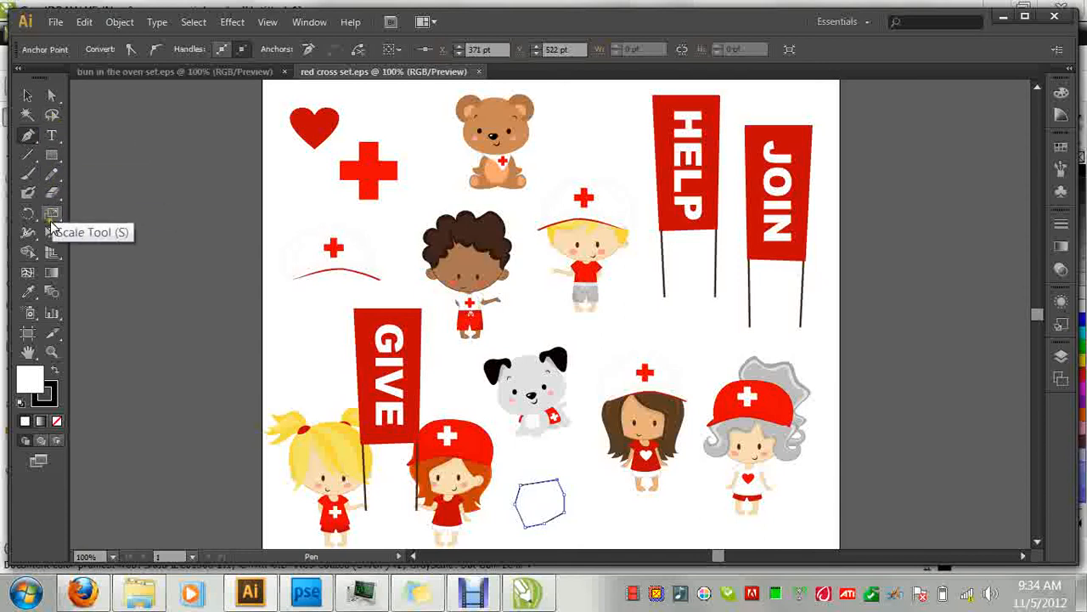
Convert the path's upper-left, lower-left and lower-right corner points to smooth curves with the Convert Anchor Point Tool.
click(29, 137)
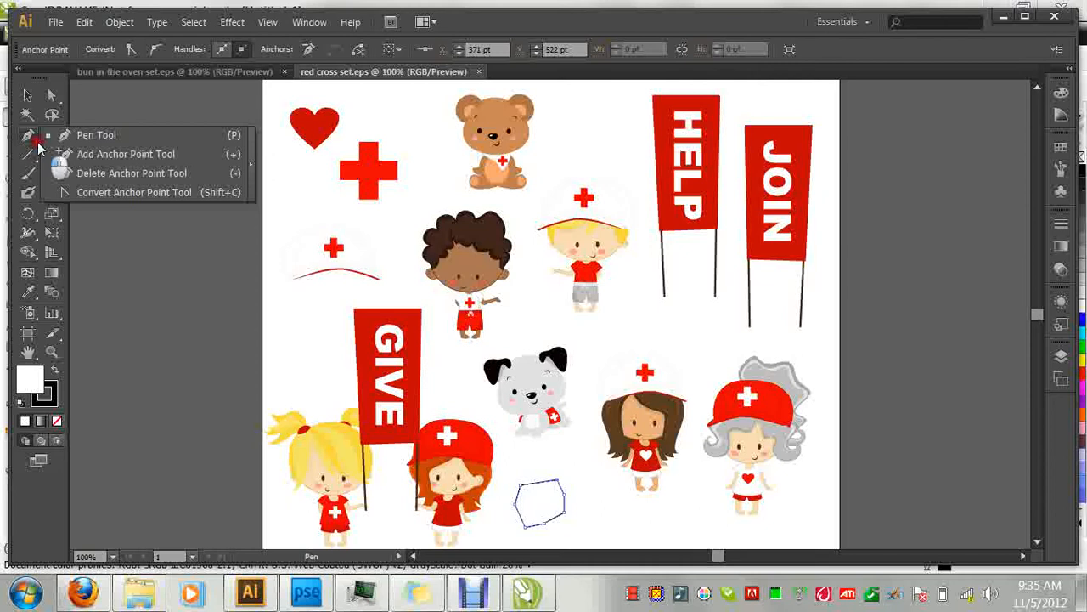
click(106, 188)
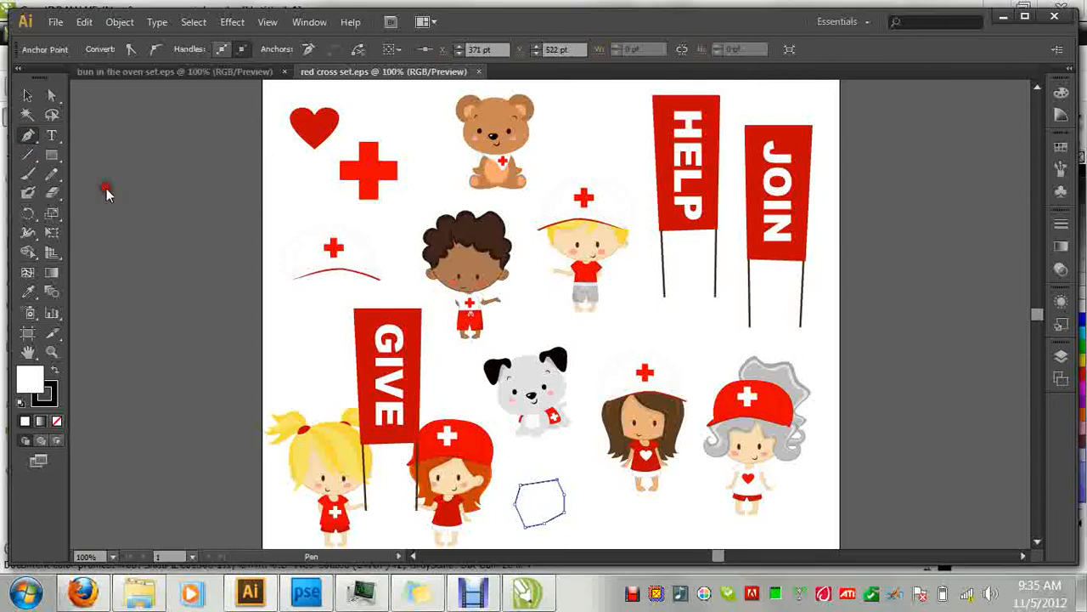
click(518, 484)
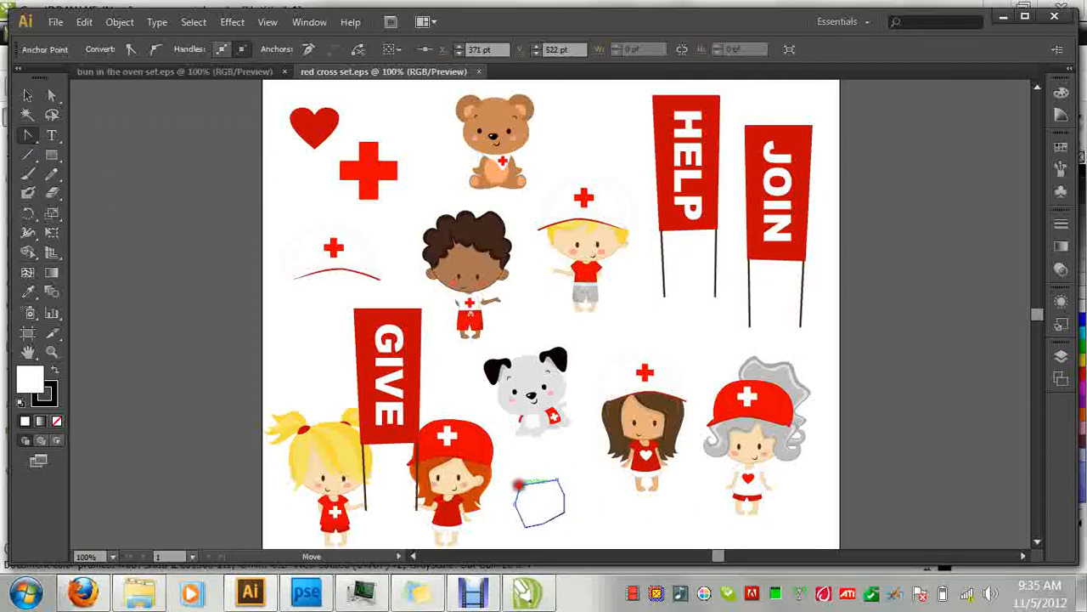
mouse_move(518, 484)
mouse_down()
mouse_move(535, 465)
mouse_move(525, 459)
mouse_move(528, 471)
mouse_up()
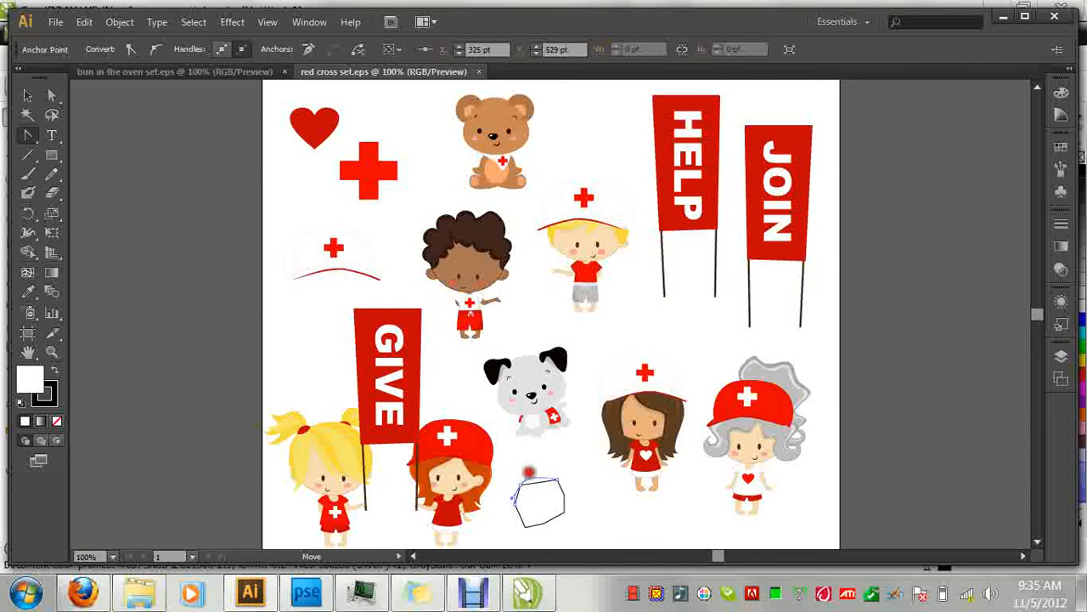
drag(530, 471, 512, 497)
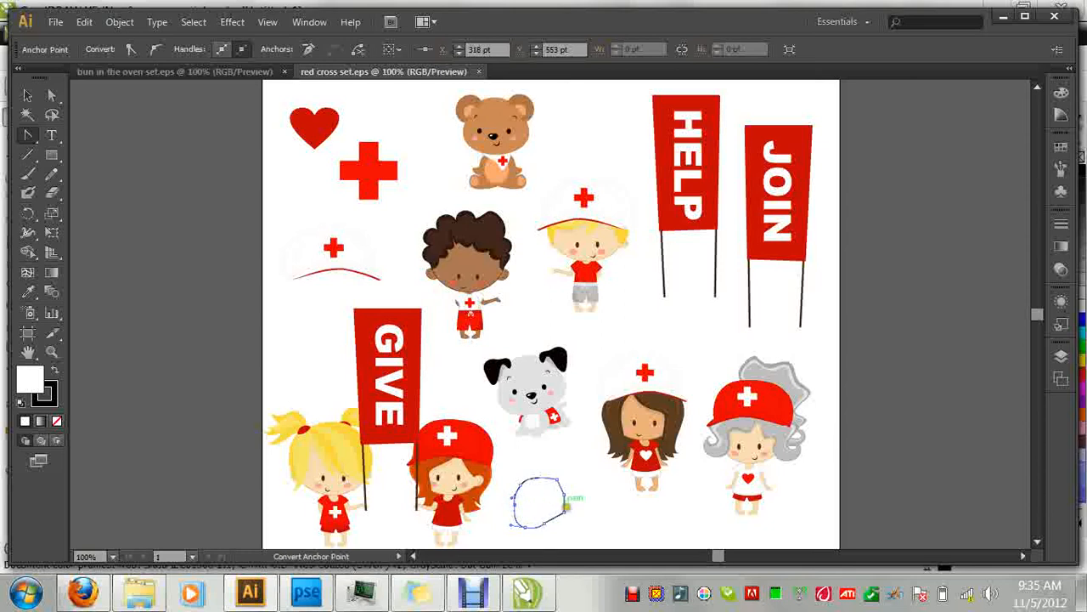
click(564, 512)
mouse_move(565, 512)
mouse_down()
mouse_move(574, 492)
mouse_move(557, 523)
mouse_up()
Return to CorelDRAW and draw a closed, roughly round freehand curve about 474 by 511 px beside the character.
click(1000, 21)
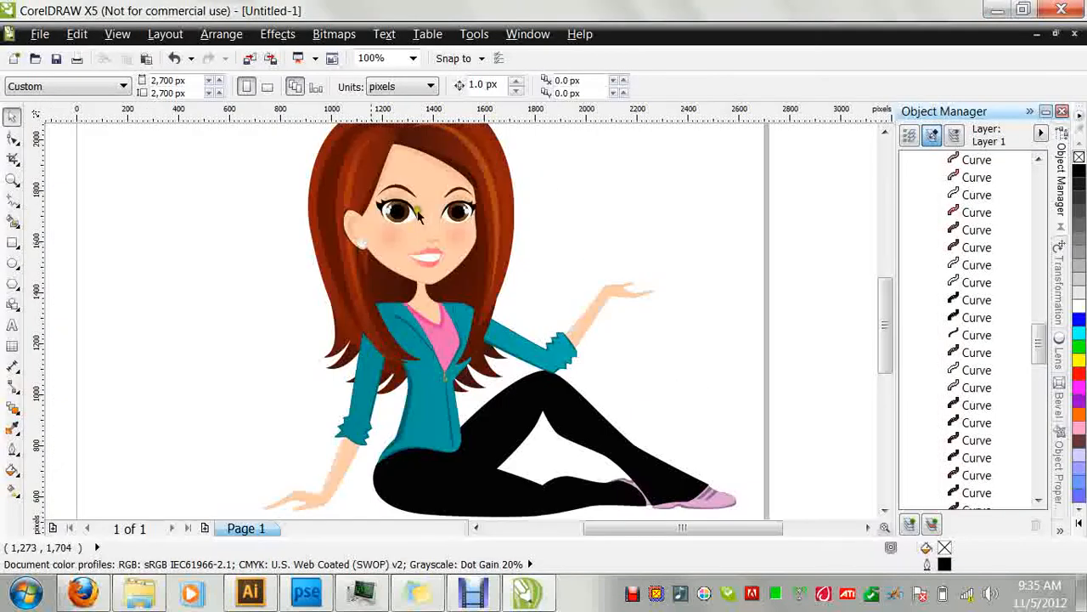
click(13, 202)
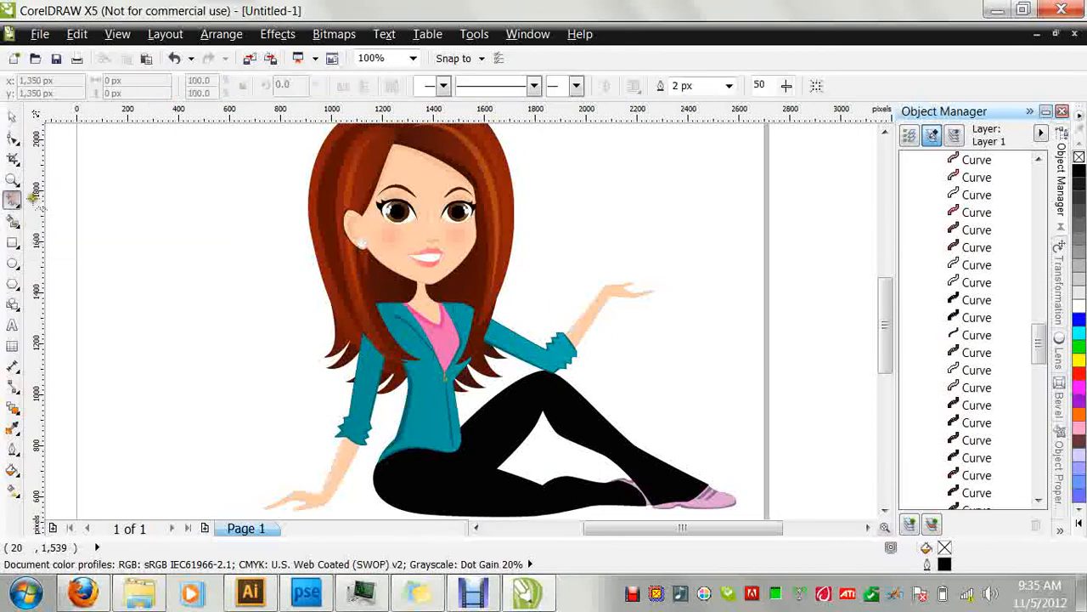
click(181, 211)
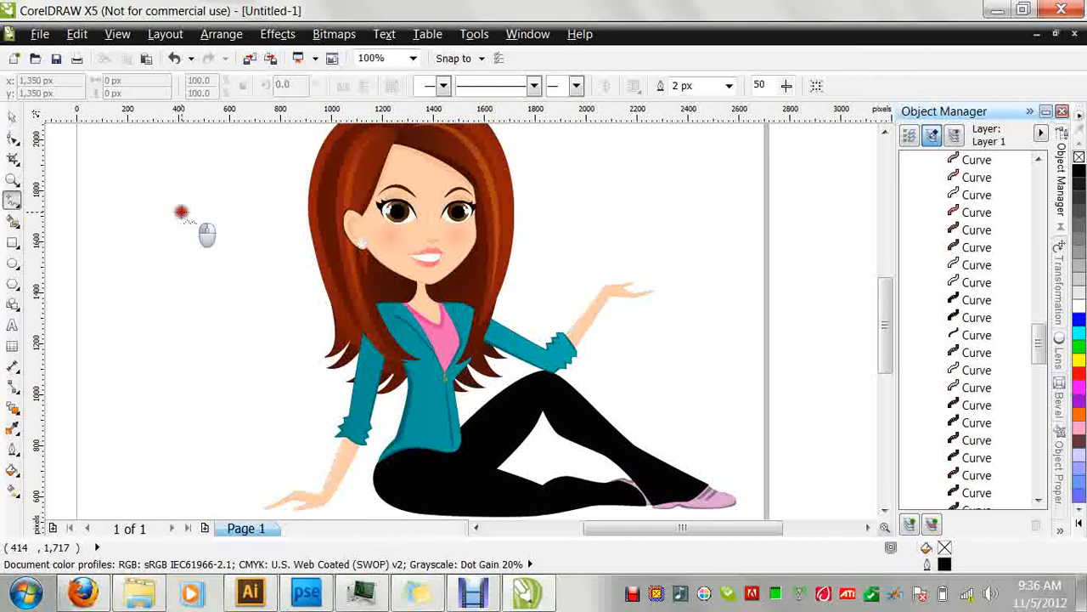
mouse_move(181, 212)
mouse_down()
mouse_move(124, 309)
mouse_move(172, 332)
mouse_move(222, 294)
mouse_move(228, 234)
mouse_move(182, 209)
mouse_up()
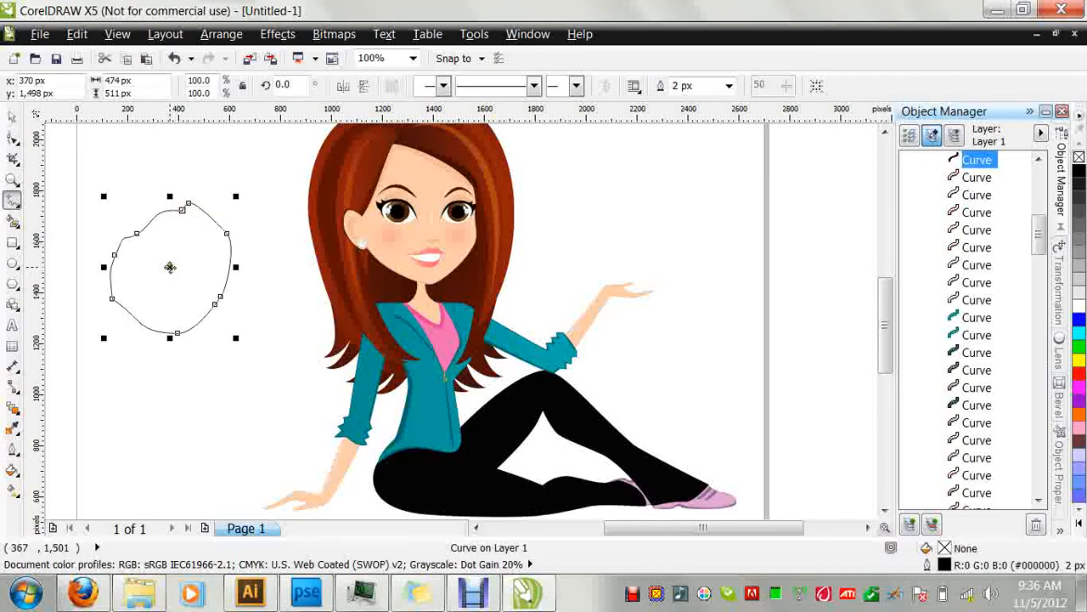
Edit the round curve's nodes with the Shape tool and delete the surplus ones at its upper left, lower left and lower right.
click(171, 267)
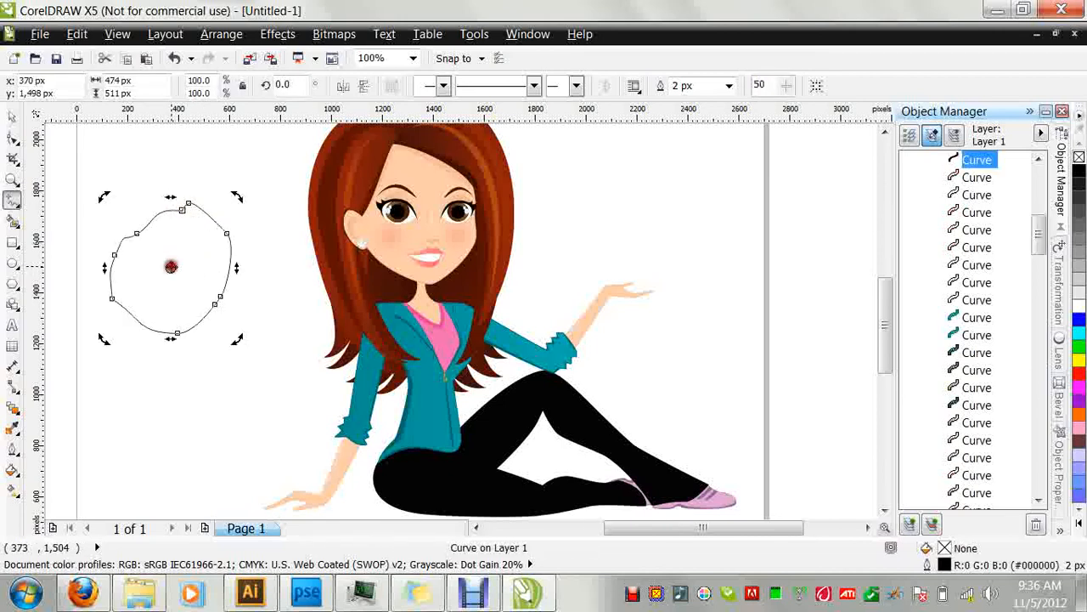
double_click(171, 266)
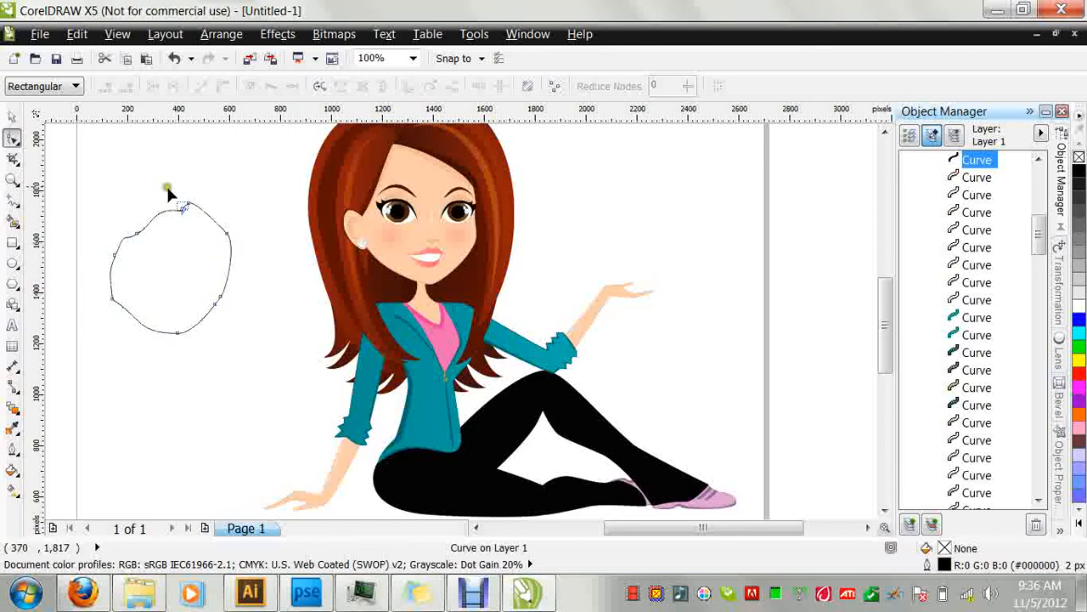
click(136, 232)
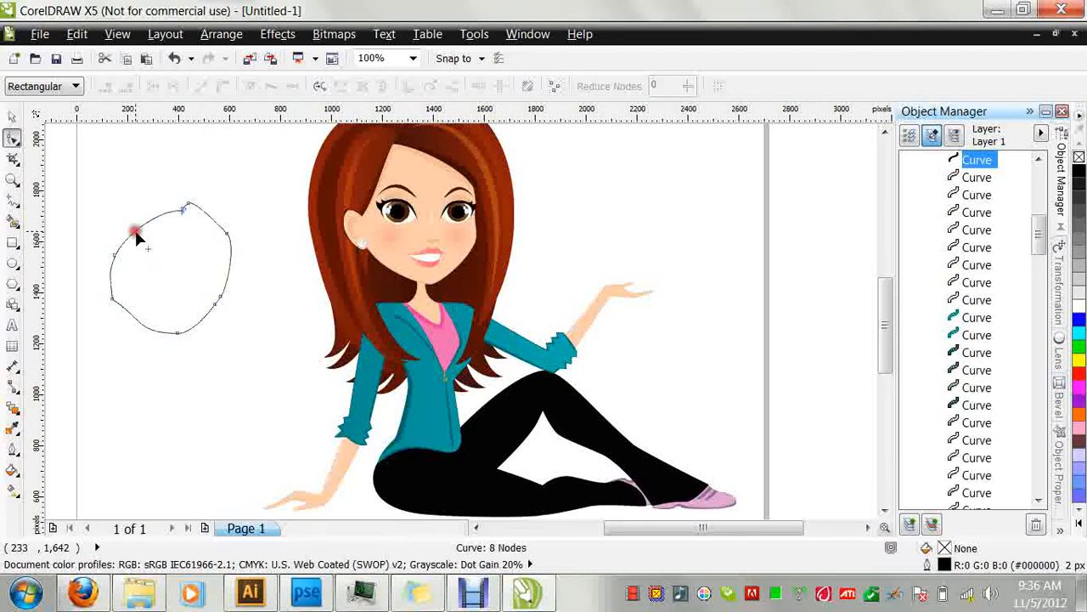
click(114, 300)
key(Delete)
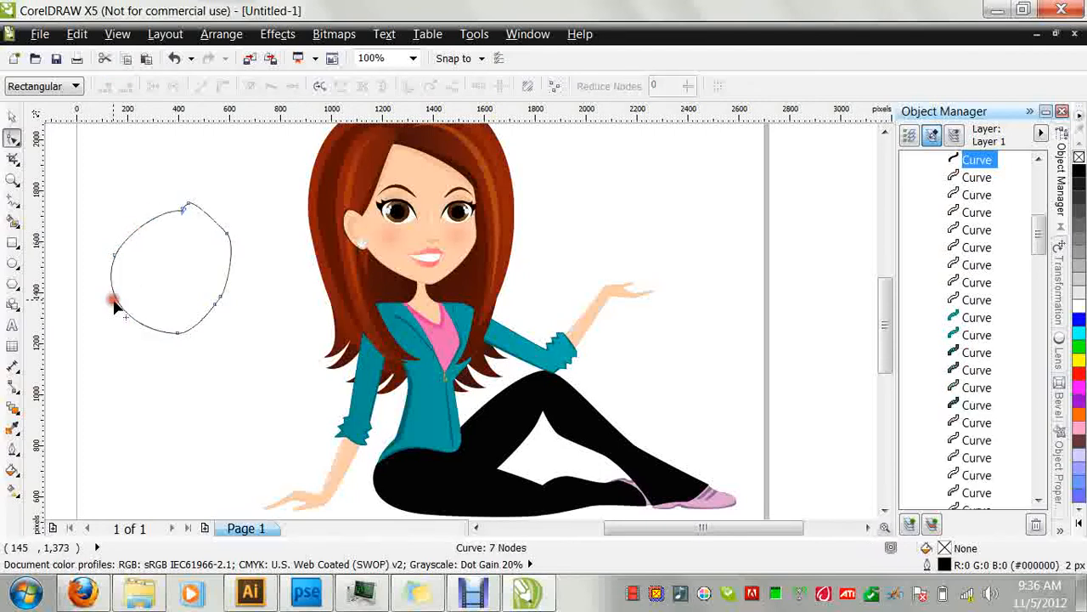
click(215, 303)
key(Delete)
click(219, 295)
key(Delete)
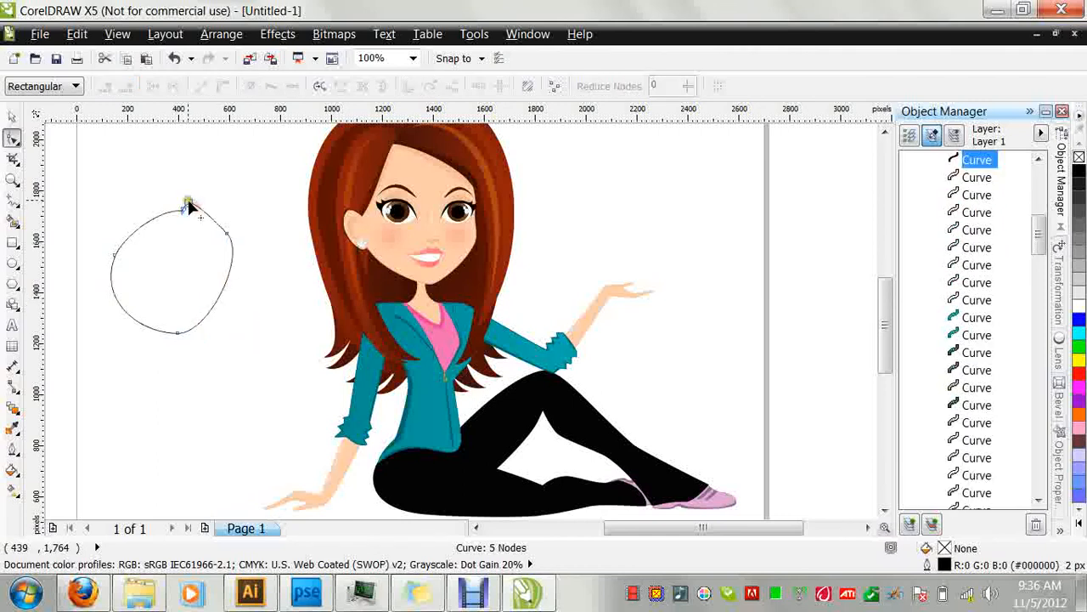
Delete the two nodes at the top of the curve, where the freehand outline starts and ends.
click(188, 204)
key(Delete)
click(184, 210)
key(Delete)
Reposition the curve's upper-right node and its lower handle, and raise the left node slightly to round the outline.
drag(225, 233, 227, 239)
click(227, 240)
click(175, 182)
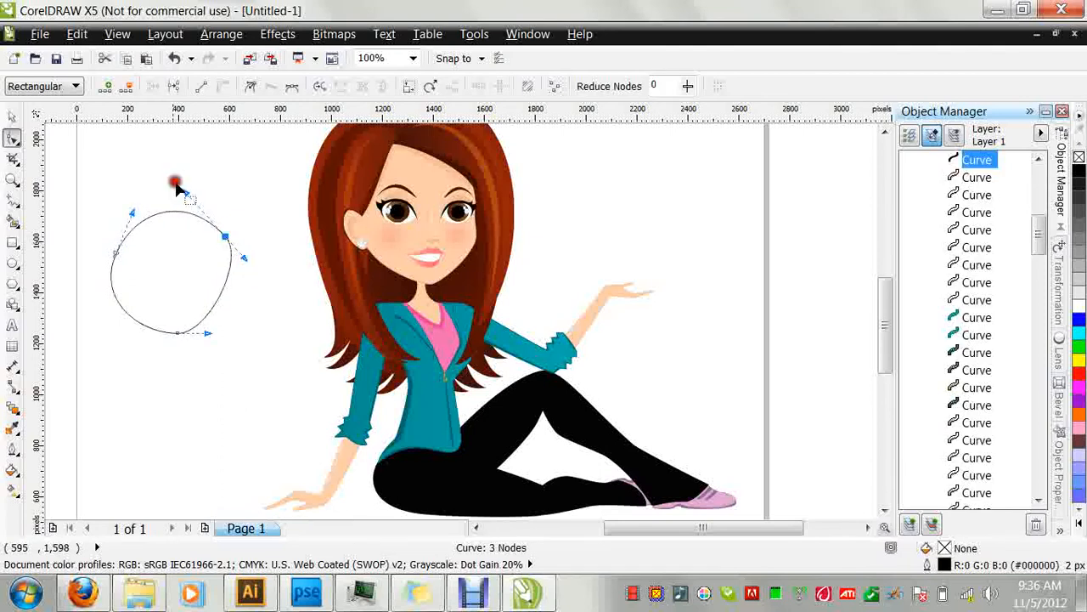
drag(245, 258, 248, 273)
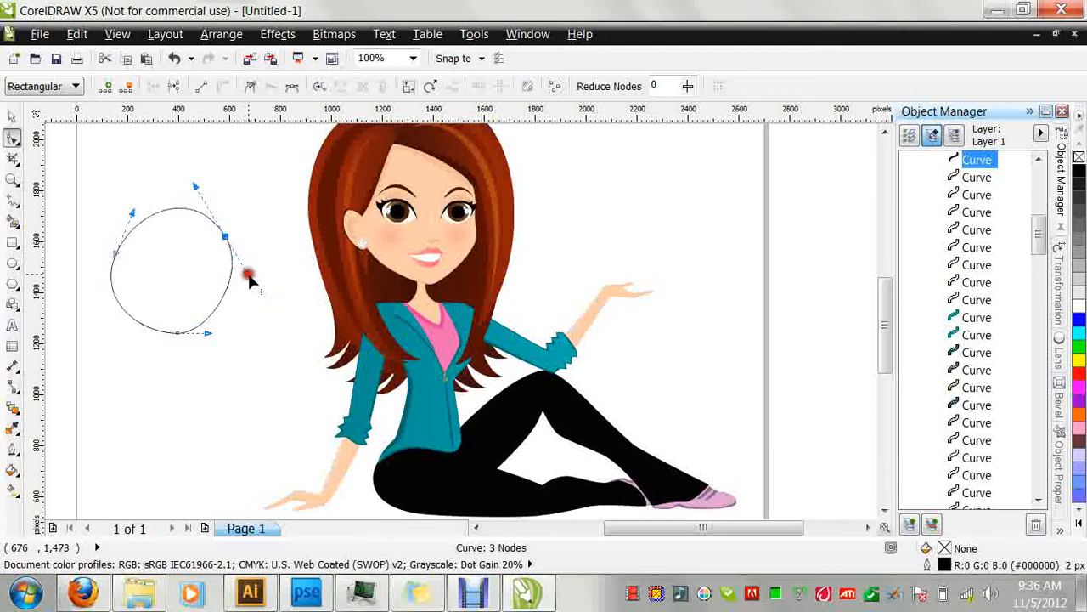
drag(114, 251, 114, 244)
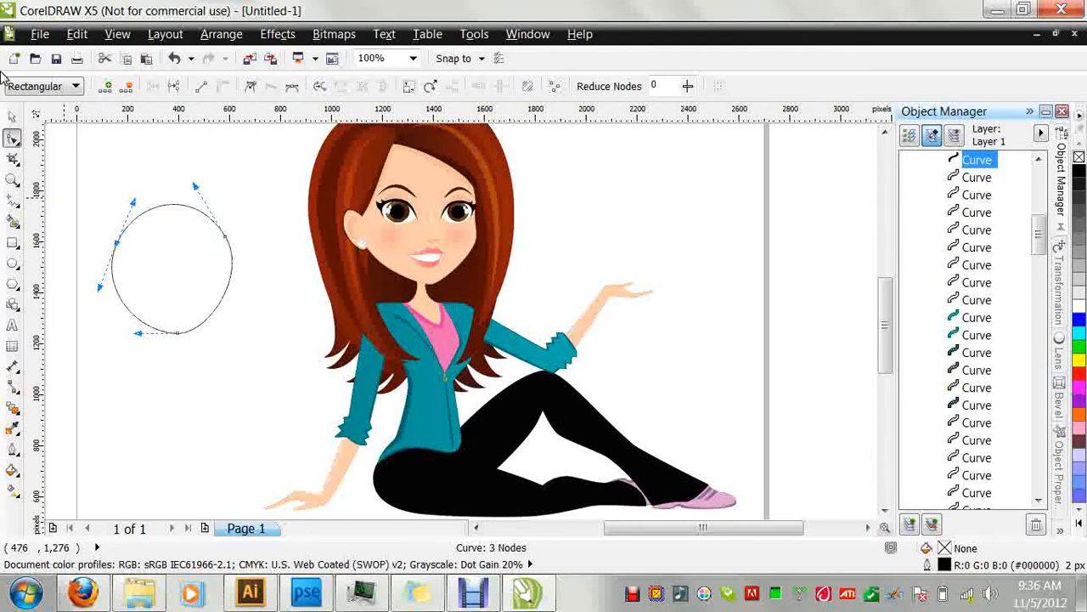
Leave node editing, deselect the round curve and reselect it as a whole object.
click(12, 117)
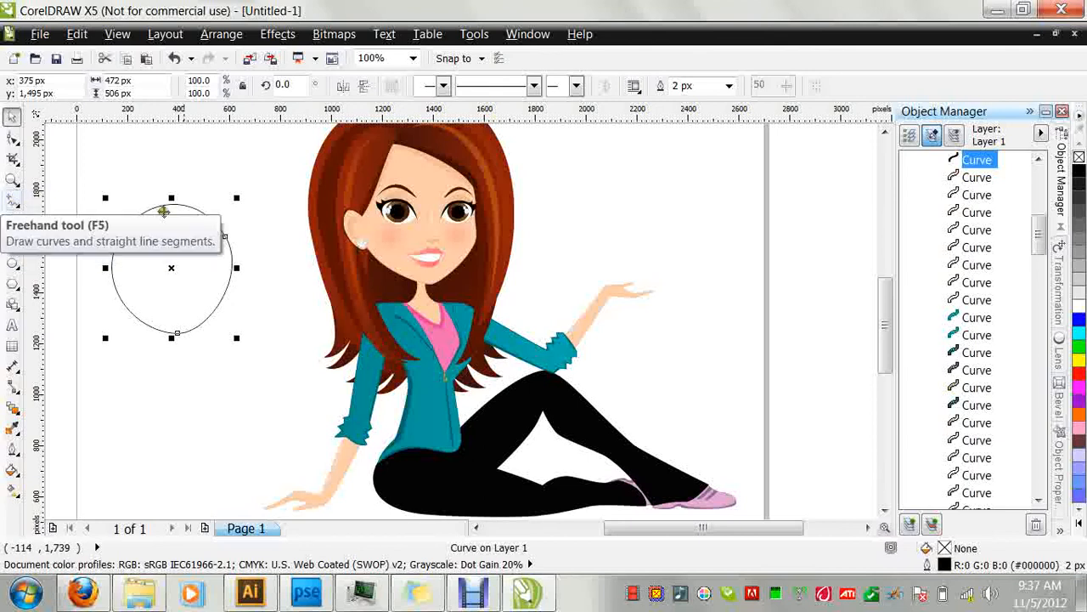
click(13, 204)
click(216, 389)
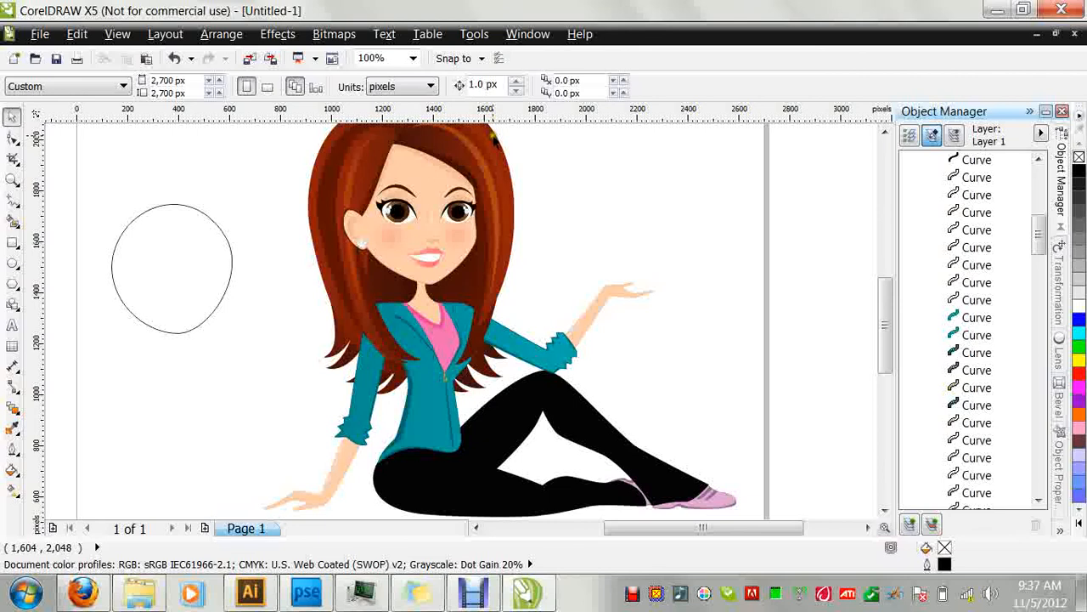
click(149, 275)
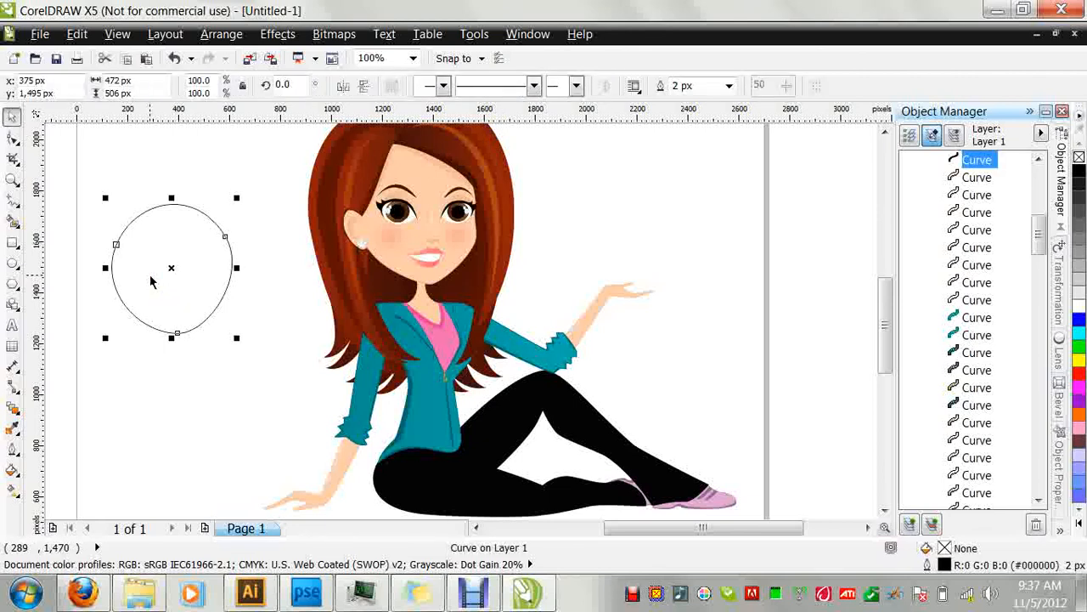
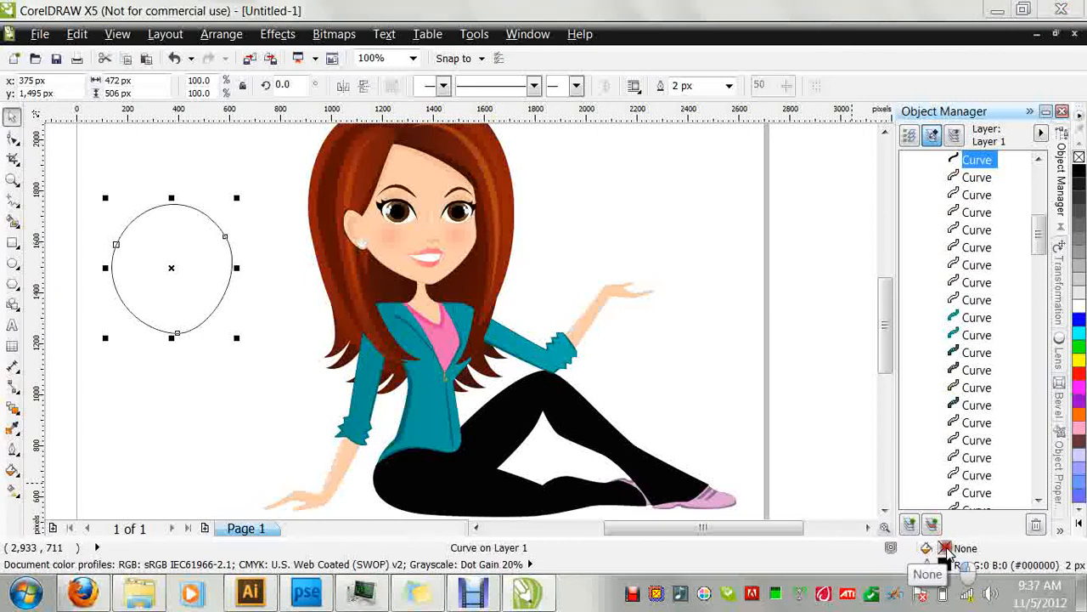
Fill the round curve with a uniform brown, RGB 148, 121, 99.
double_click(945, 549)
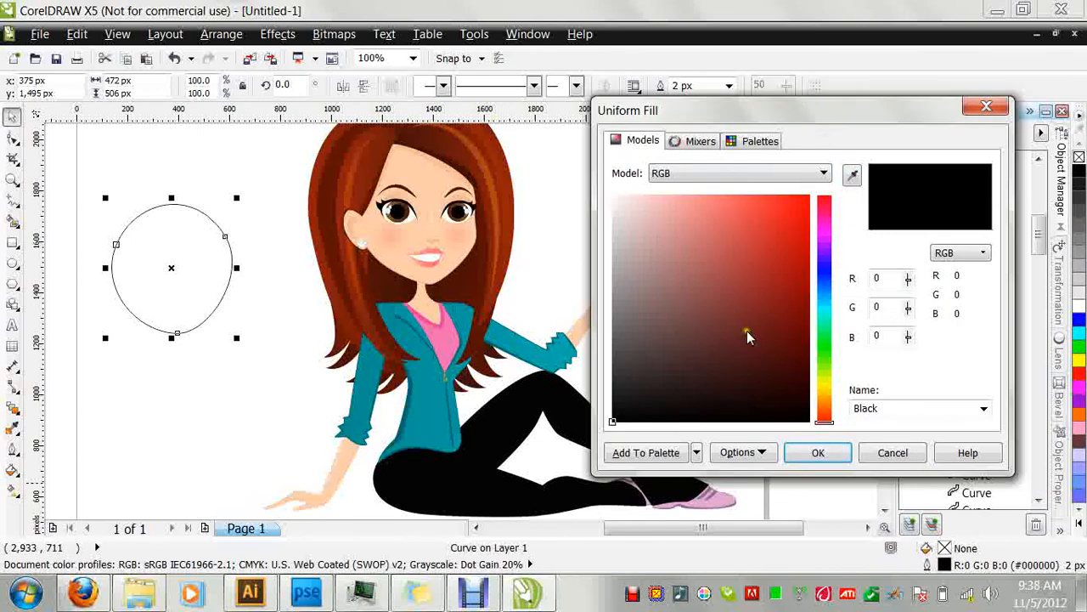
click(824, 392)
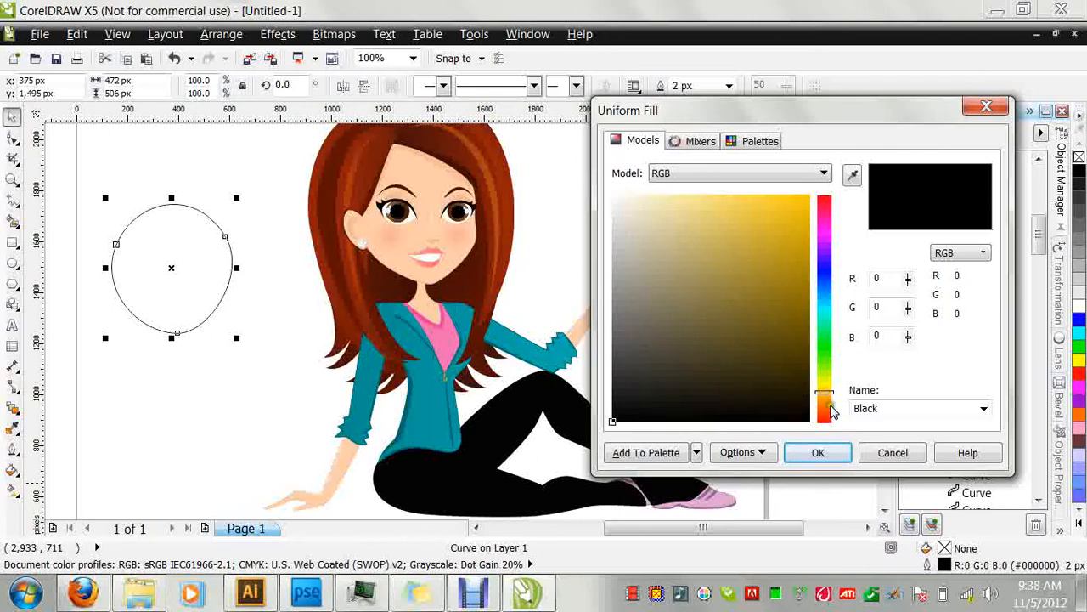
click(830, 405)
click(677, 290)
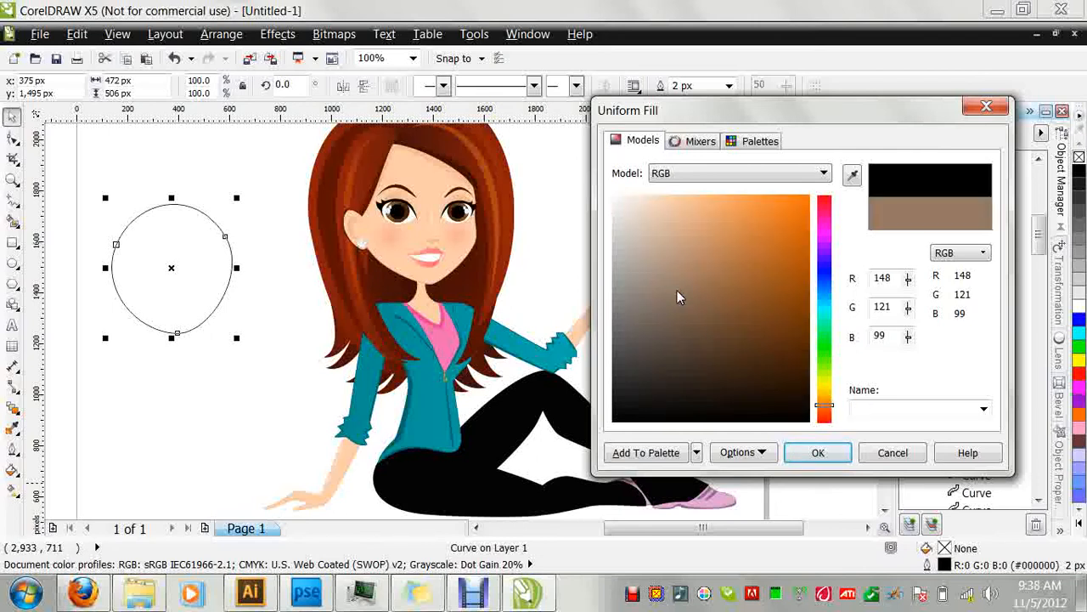
key(Return)
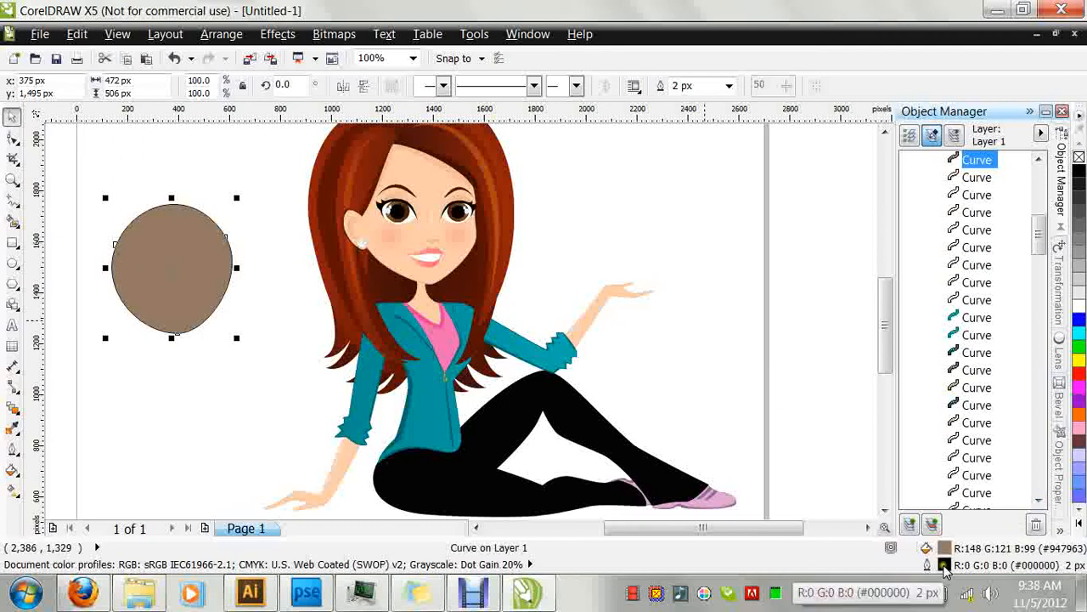
Set the round curve's outline width to 8 px.
double_click(944, 566)
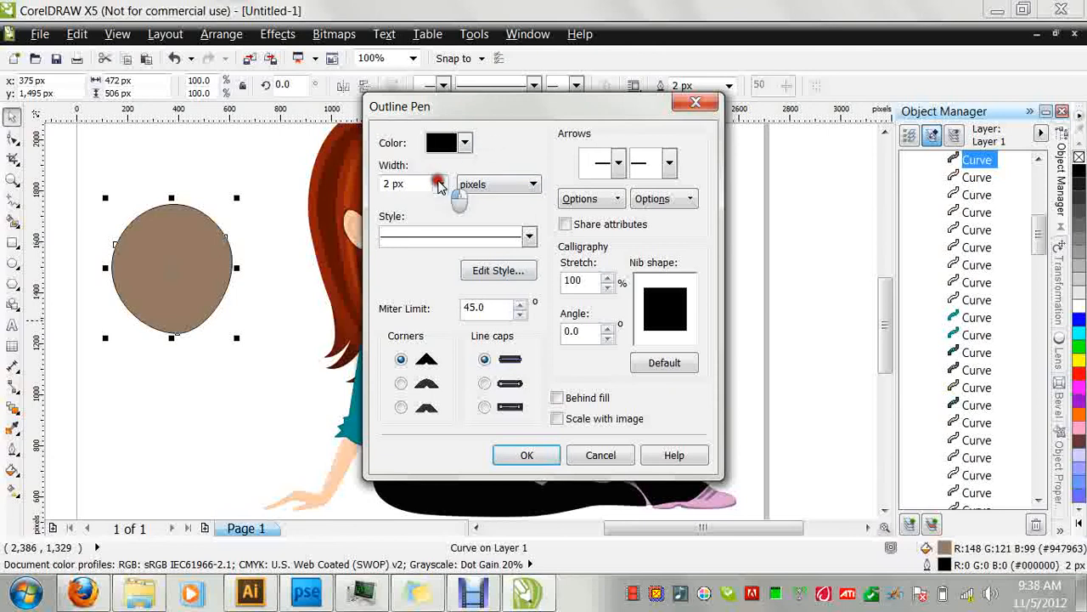
click(439, 185)
click(429, 297)
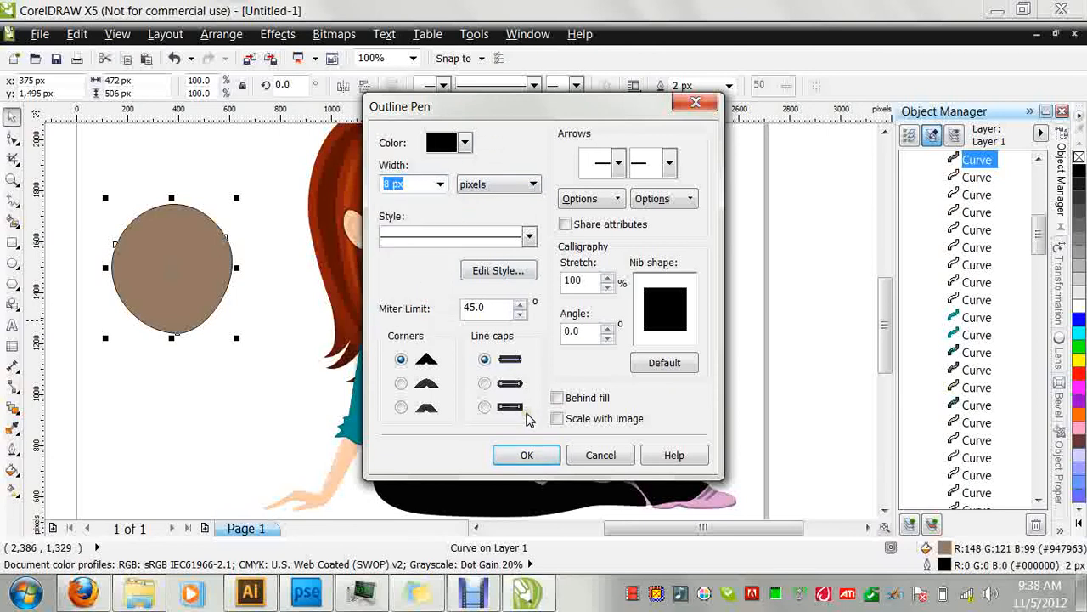
key(Return)
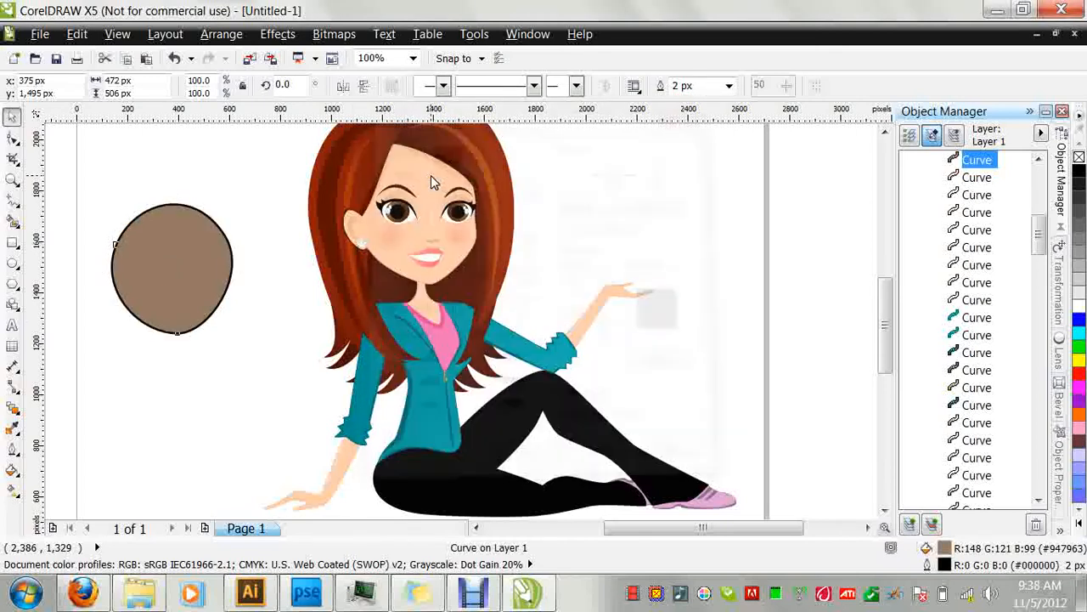
Change the round curve's outline style from solid to a short-dashed line.
double_click(944, 565)
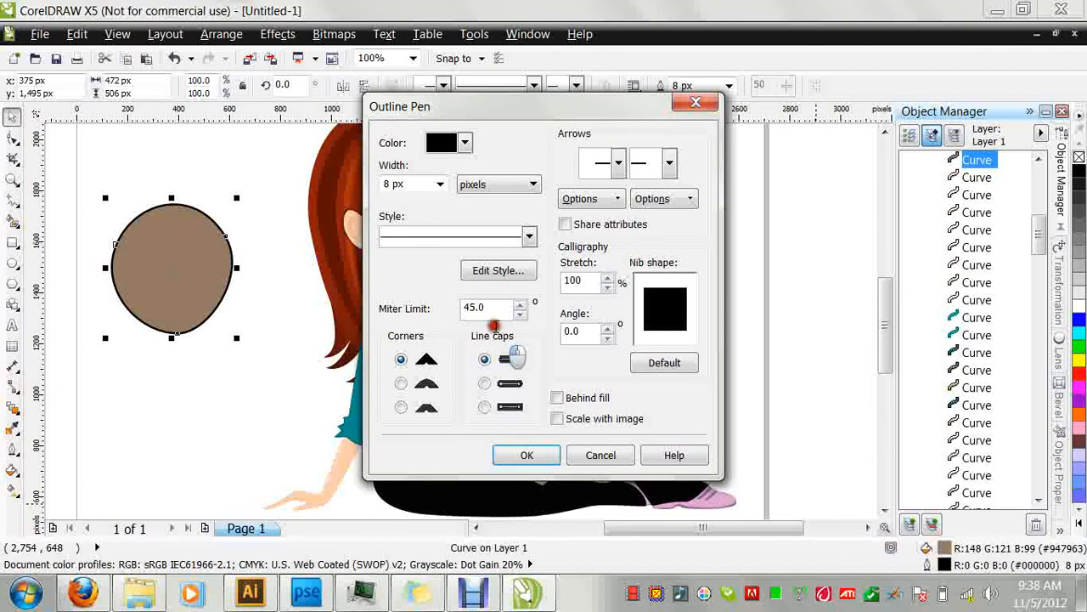
click(529, 236)
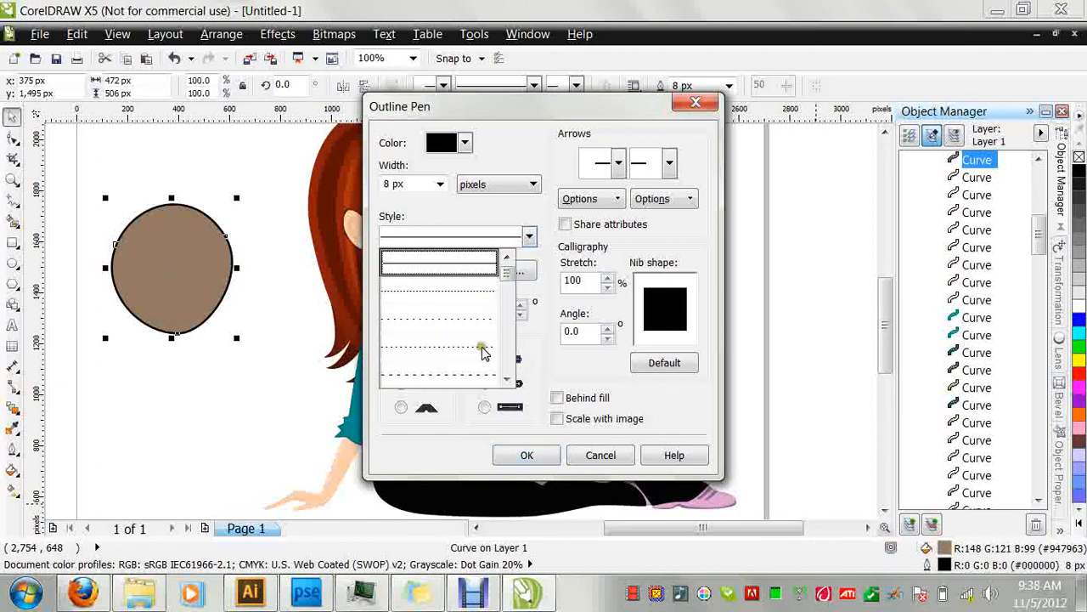
click(472, 375)
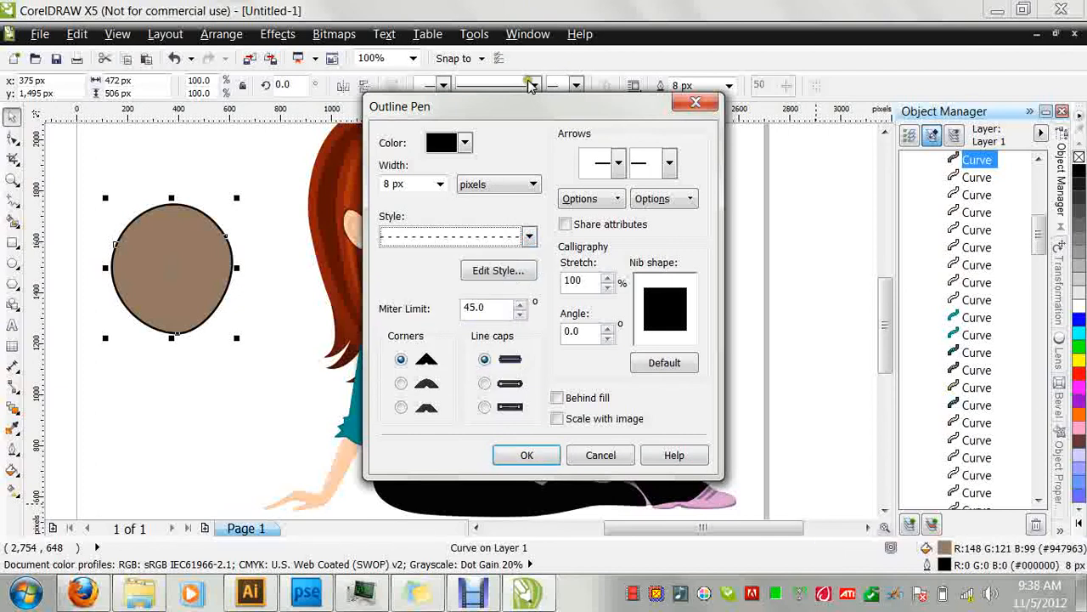
drag(474, 106, 604, 124)
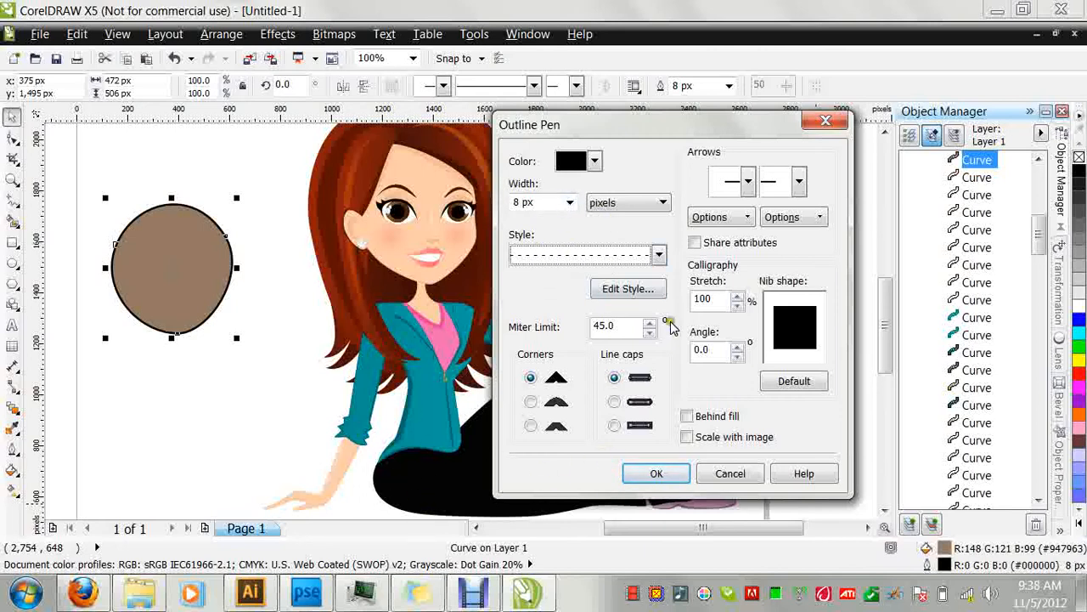
click(655, 474)
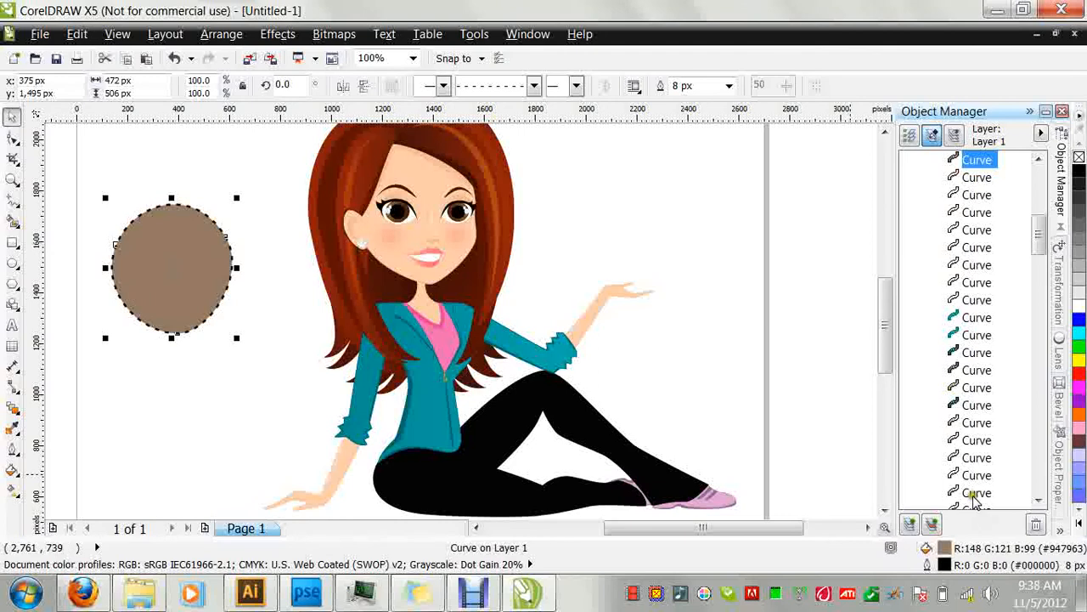
Recolor the round curve's dashed outline mint green, RGB 102, 255, 204, and deselect the curve.
double_click(943, 566)
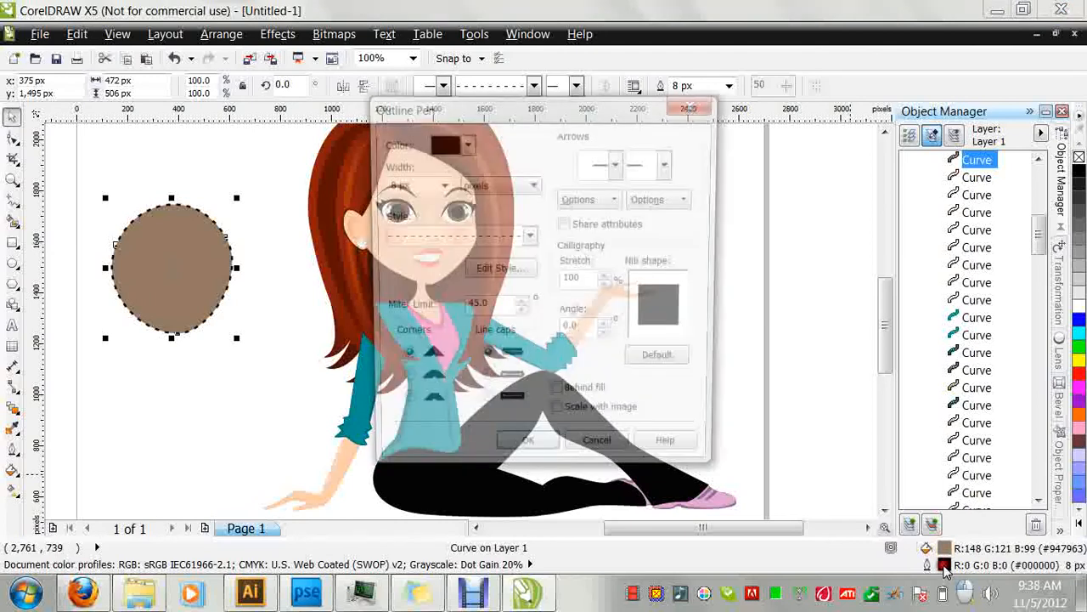
click(439, 184)
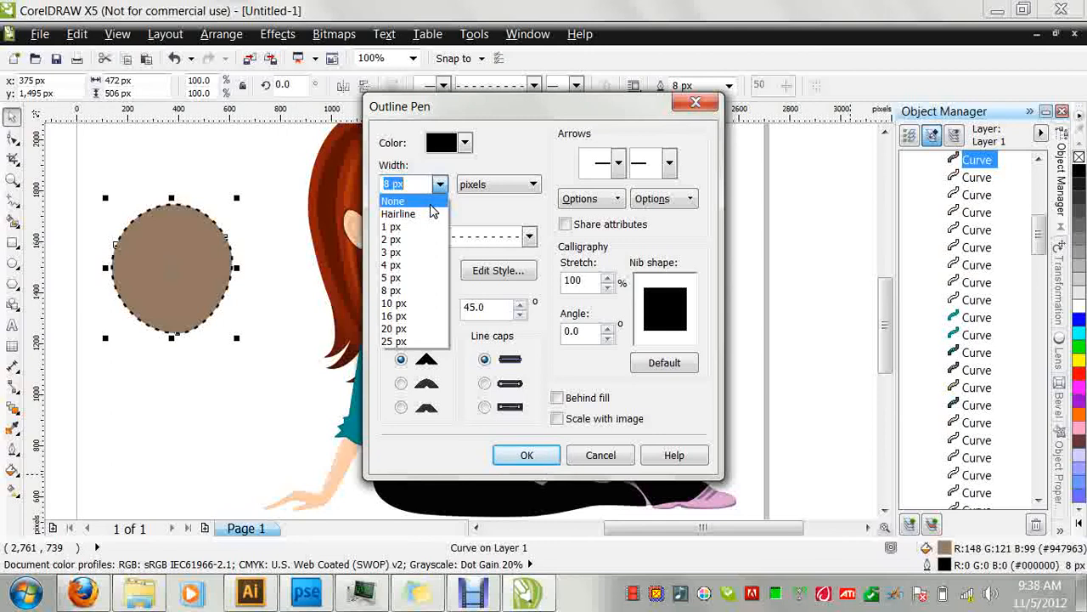
click(467, 142)
click(466, 143)
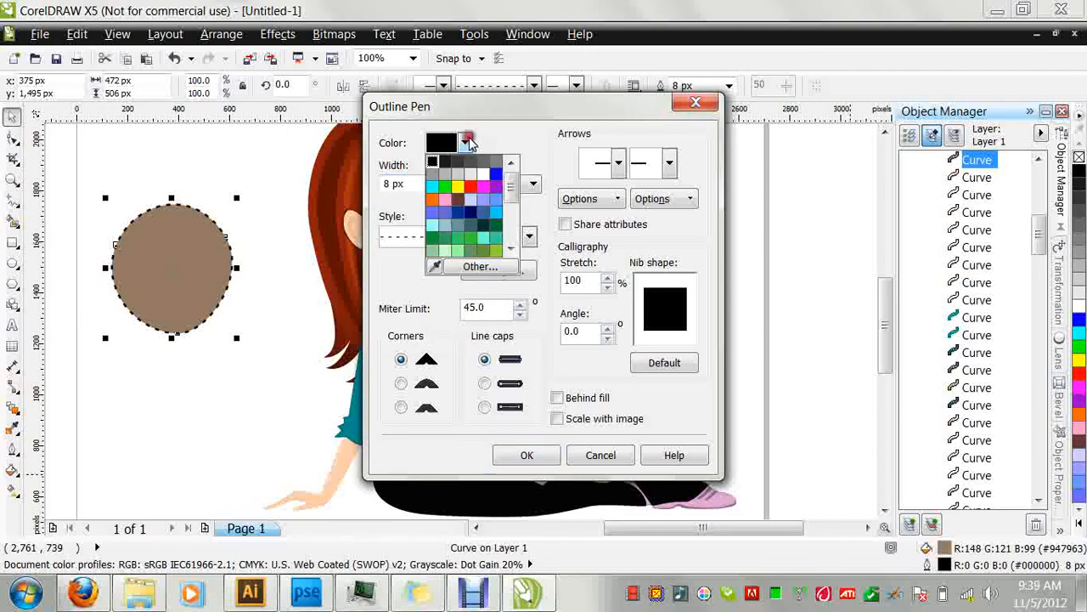
click(483, 238)
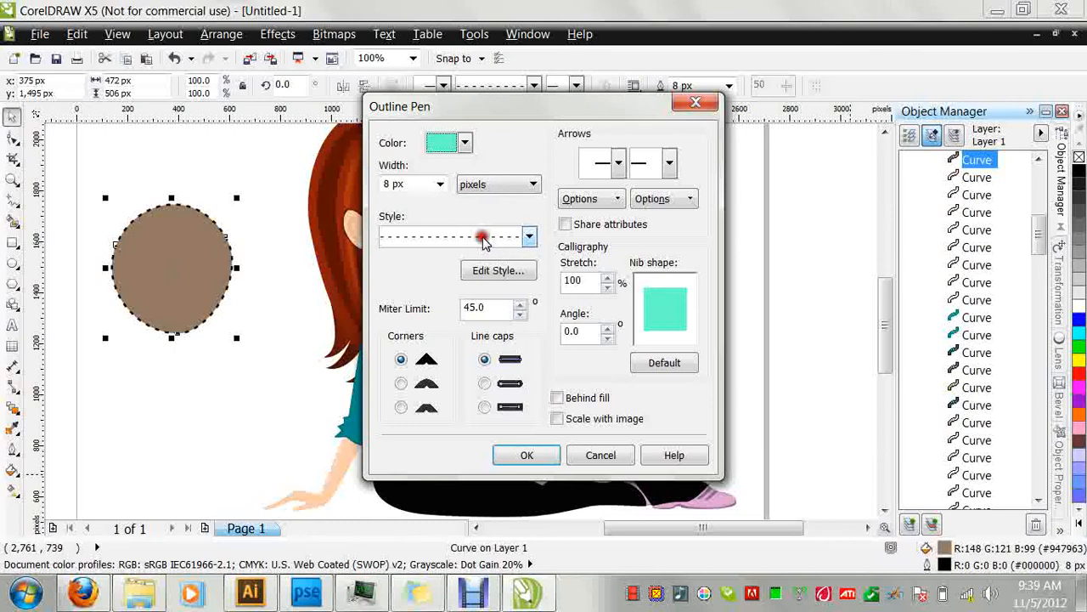
click(520, 459)
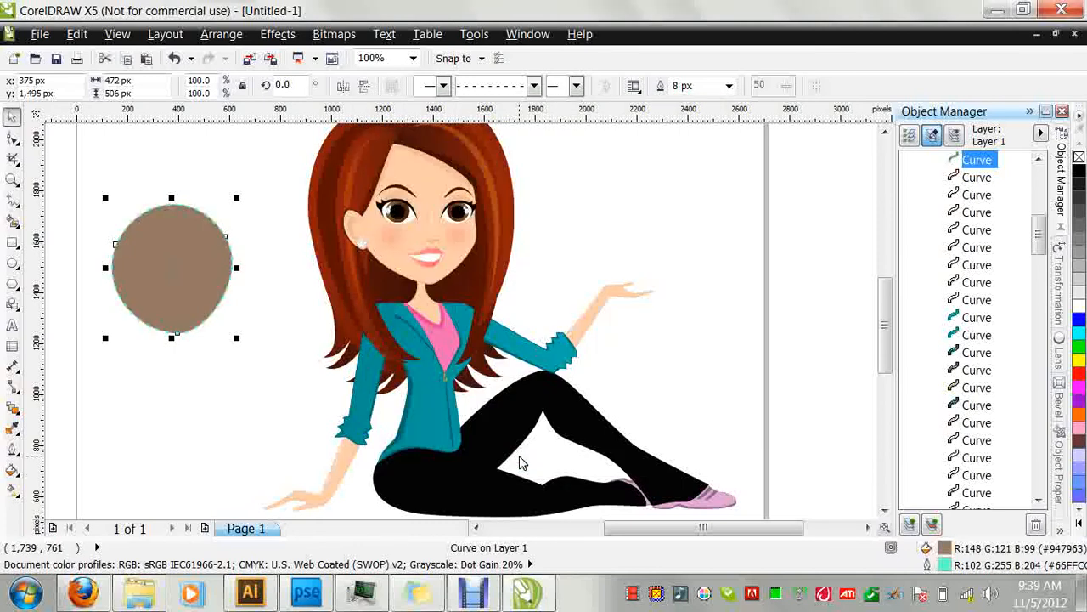
click(540, 296)
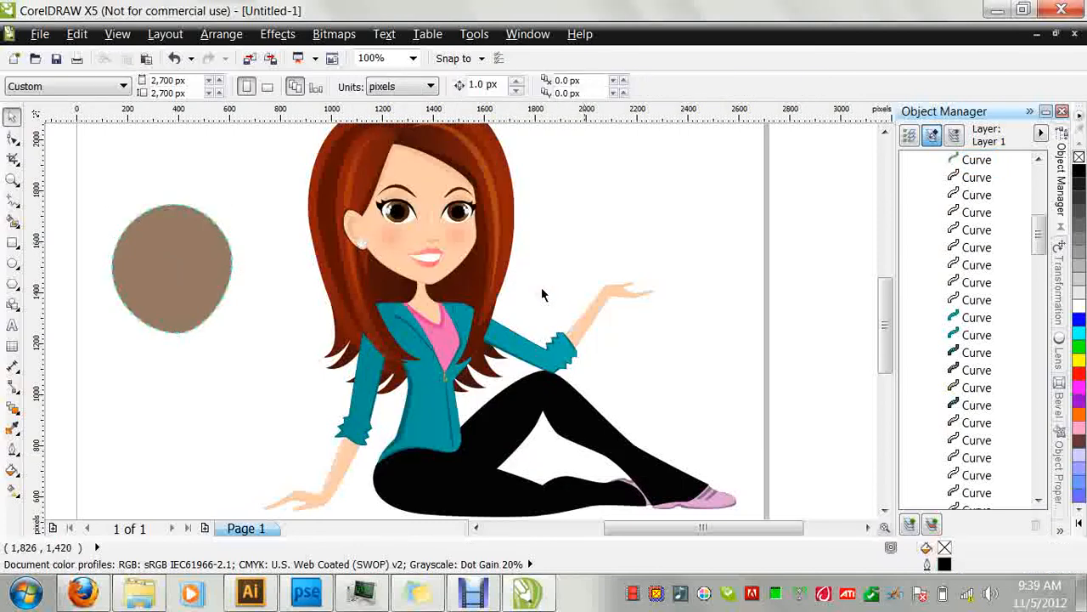
double_click(944, 563)
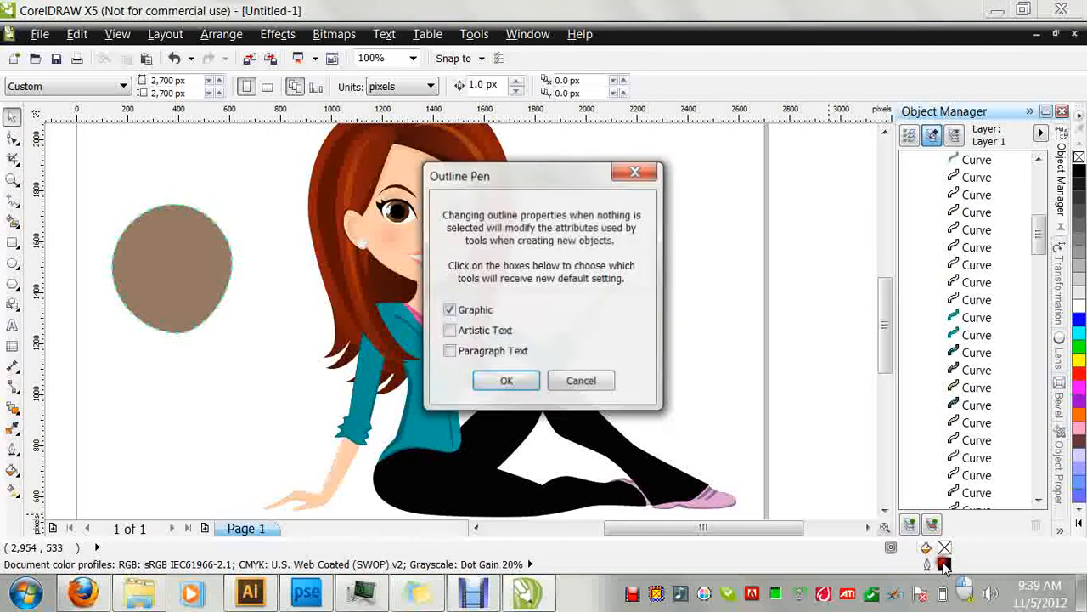
click(578, 382)
click(157, 255)
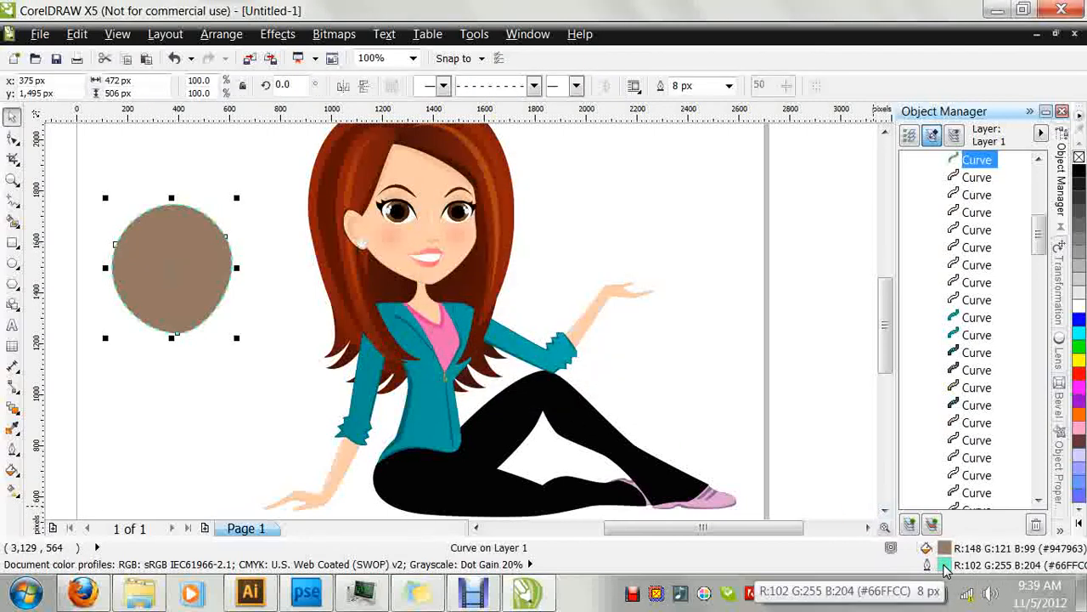
click(603, 226)
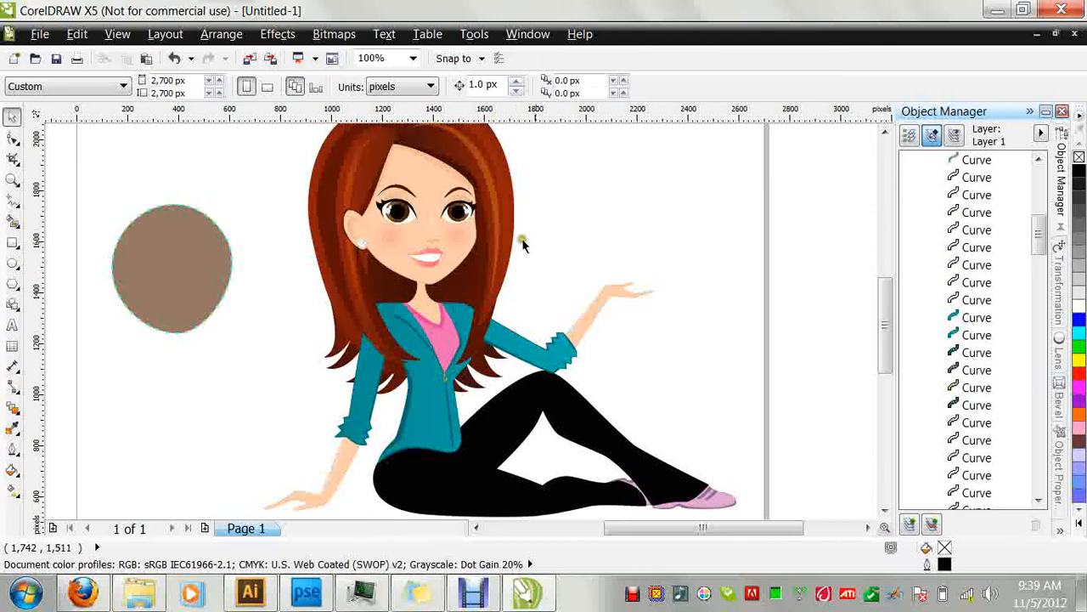
With nothing selected, set the default outline width for new graphic objects to None.
double_click(945, 565)
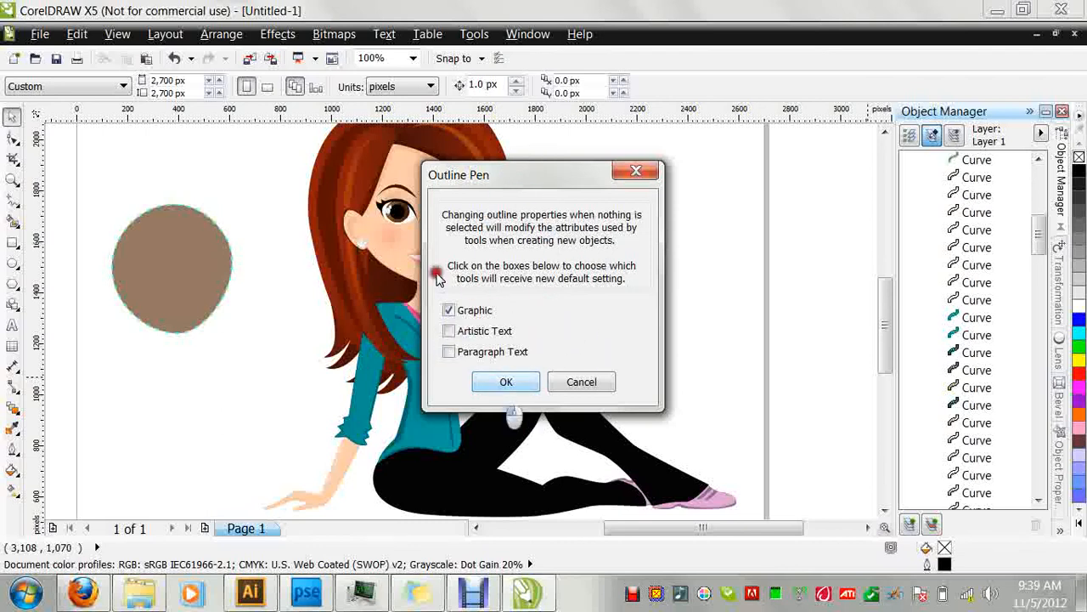
click(502, 381)
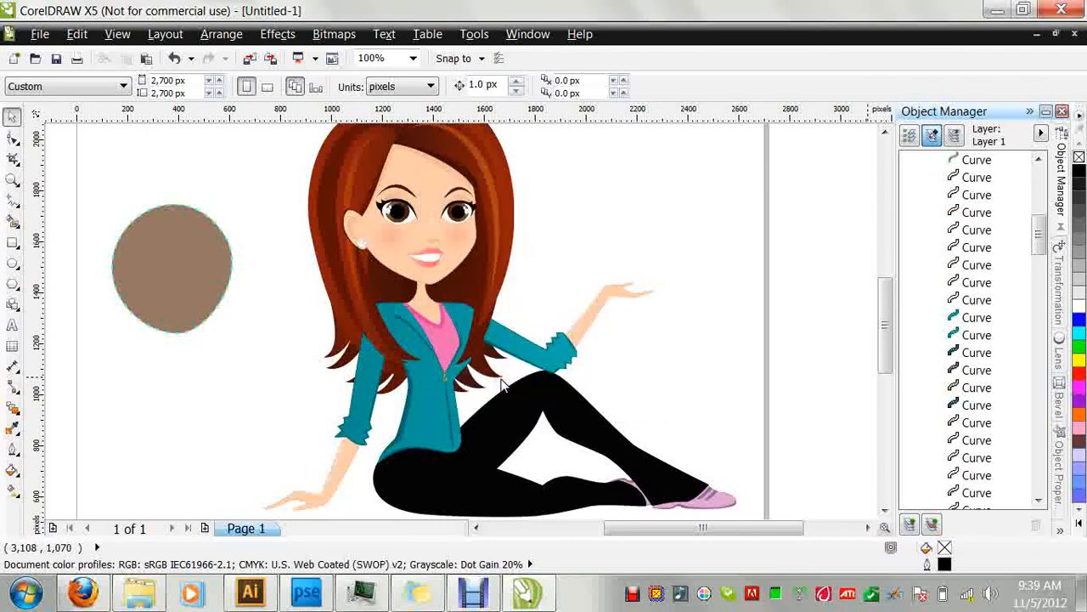
key(F12)
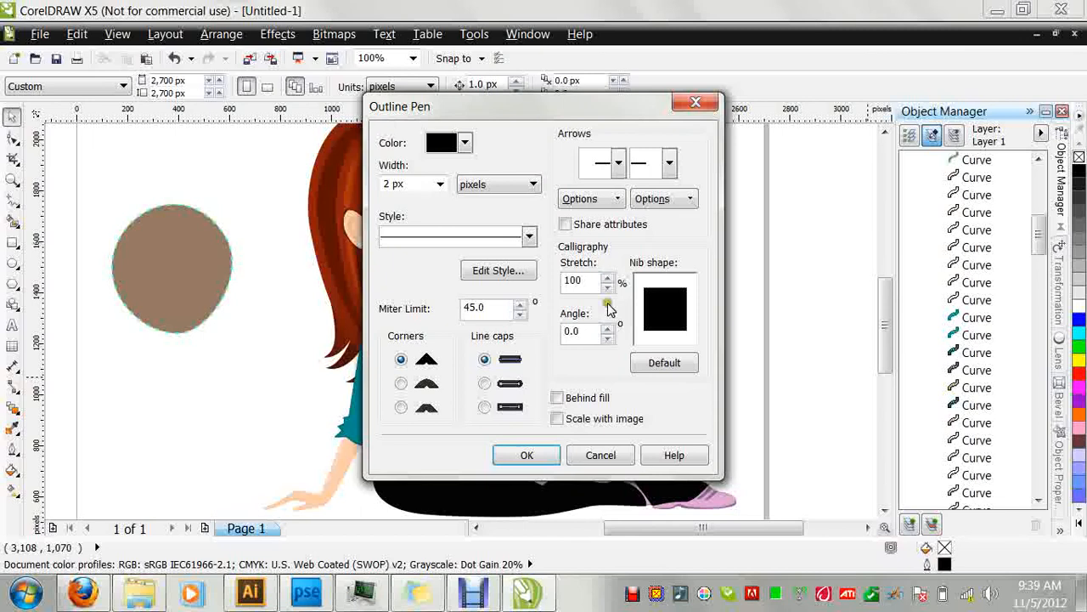
click(466, 144)
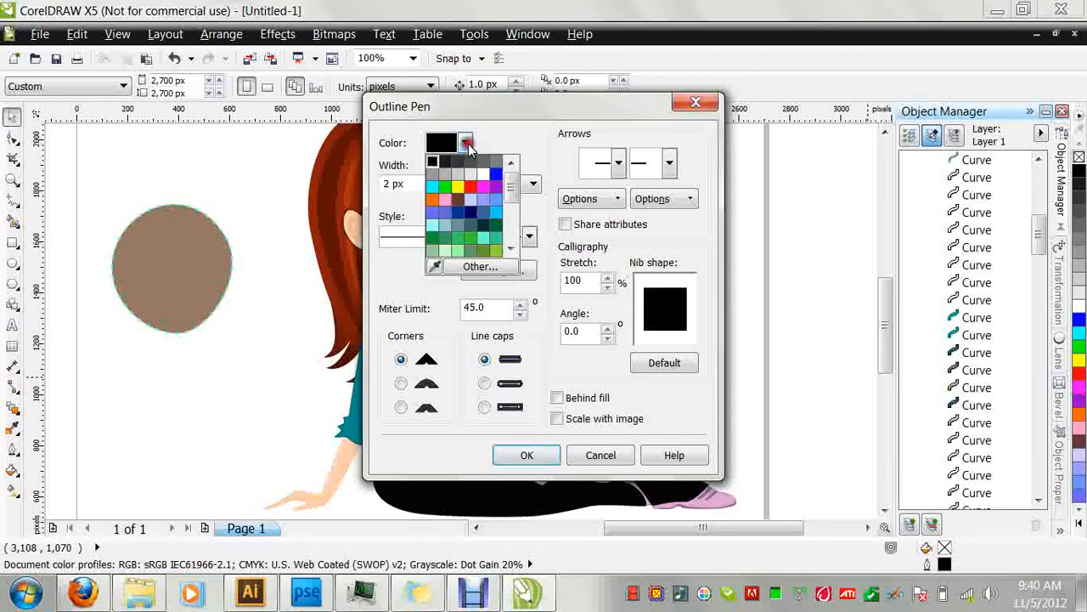
click(535, 136)
click(439, 185)
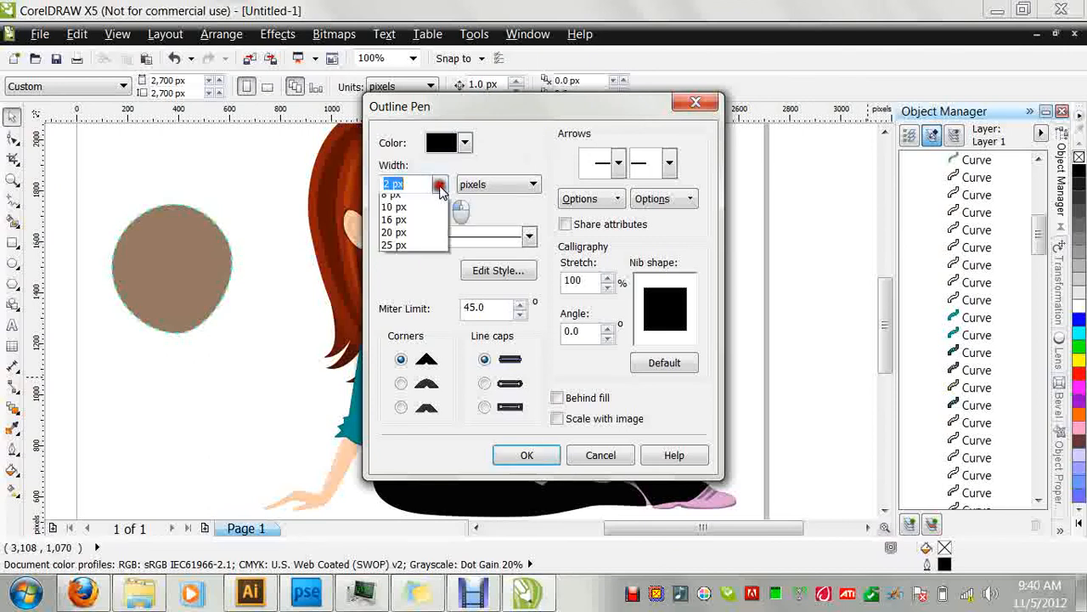
click(429, 200)
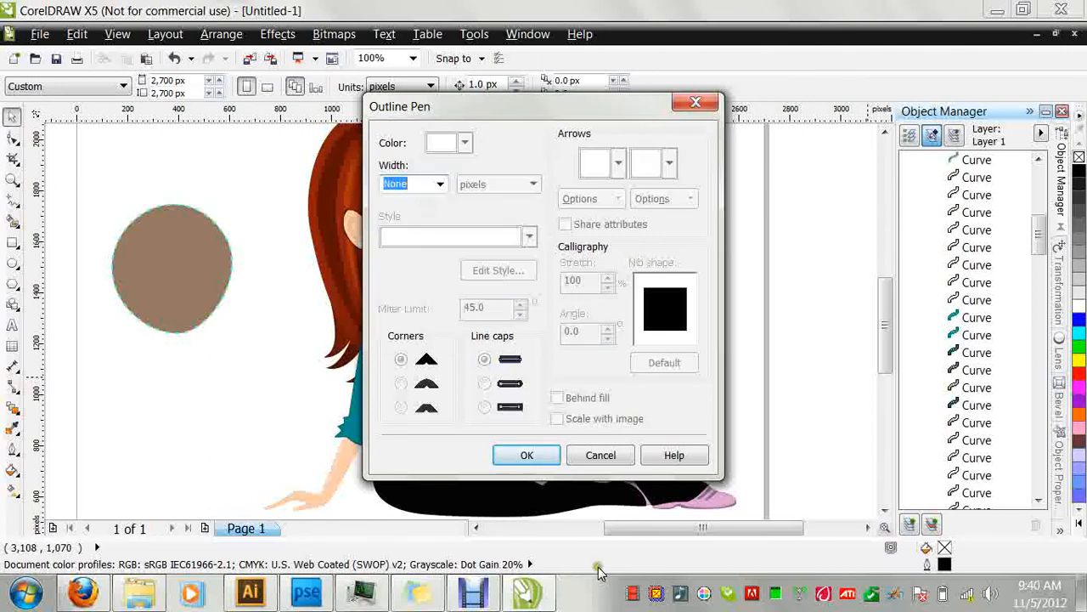
click(516, 458)
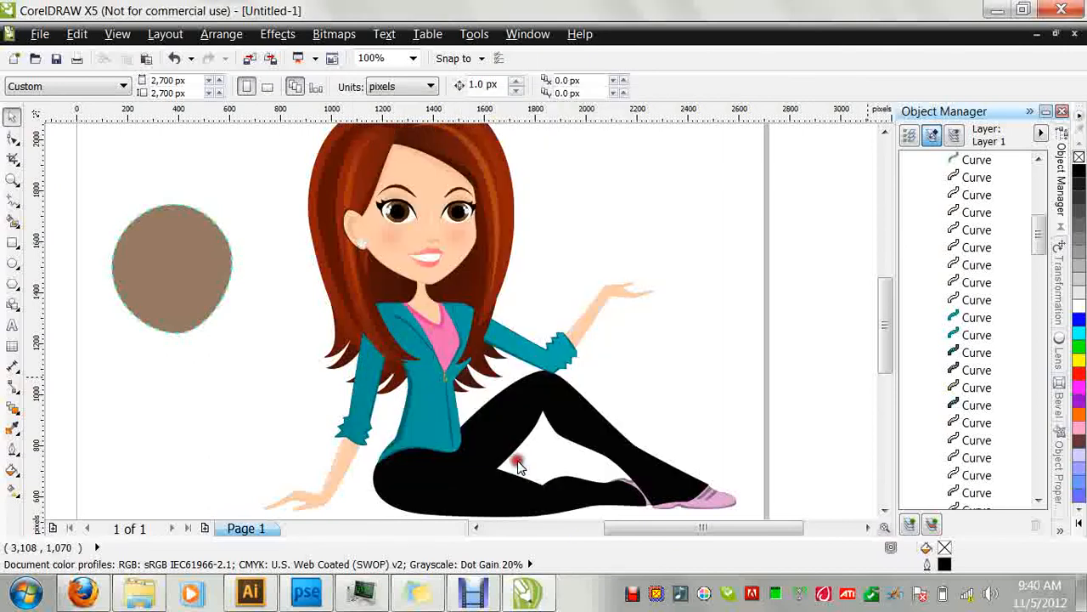
With nothing selected, set the default uniform fill for new graphic objects to pink, CMYK 0, 53, 20, 0.
double_click(926, 548)
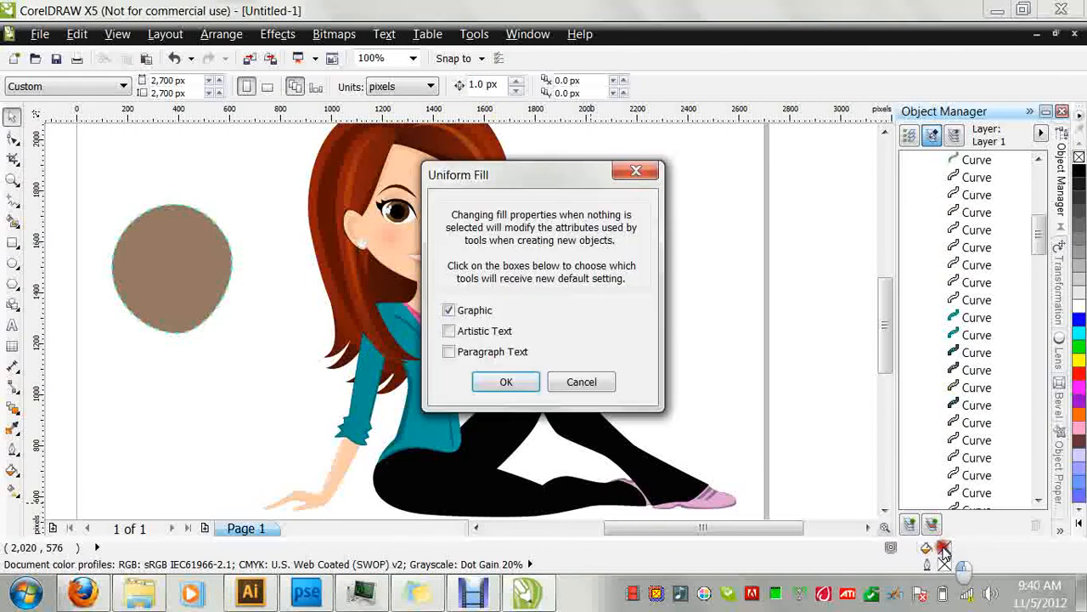
click(502, 382)
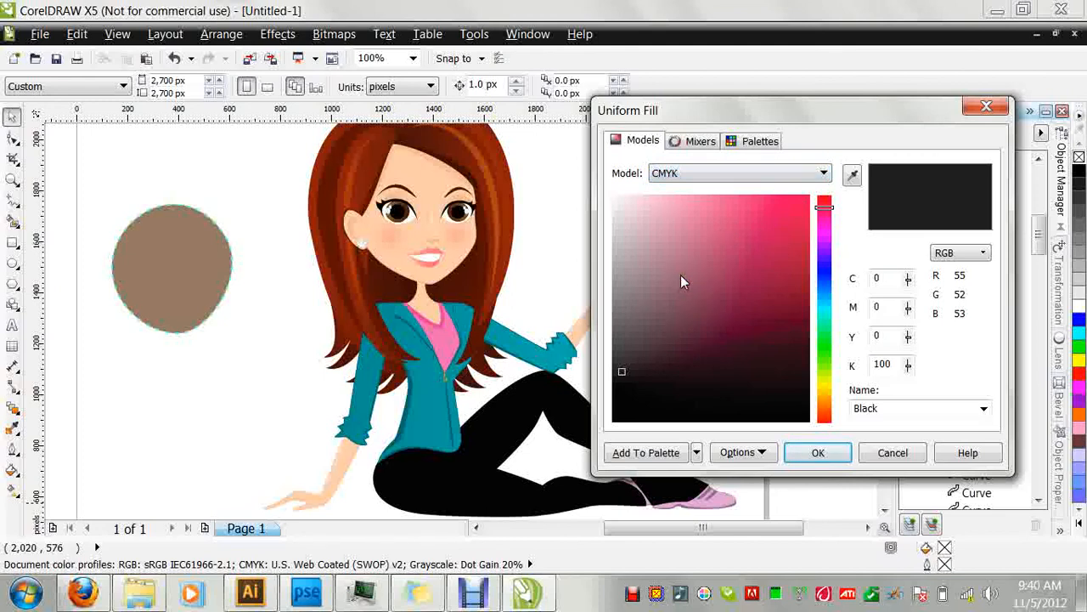
click(824, 174)
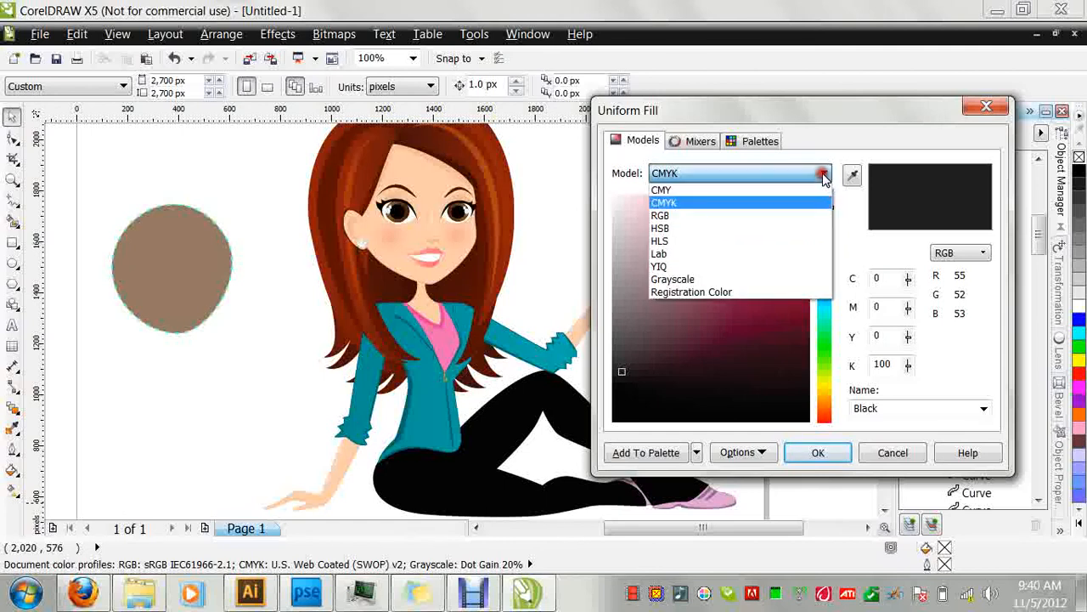
click(790, 220)
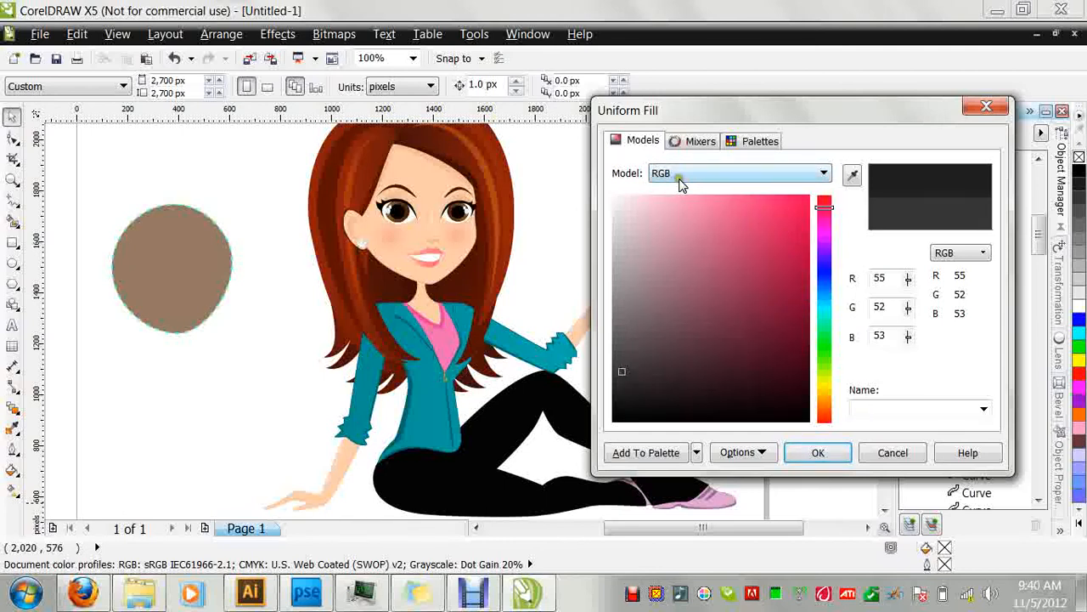
click(826, 173)
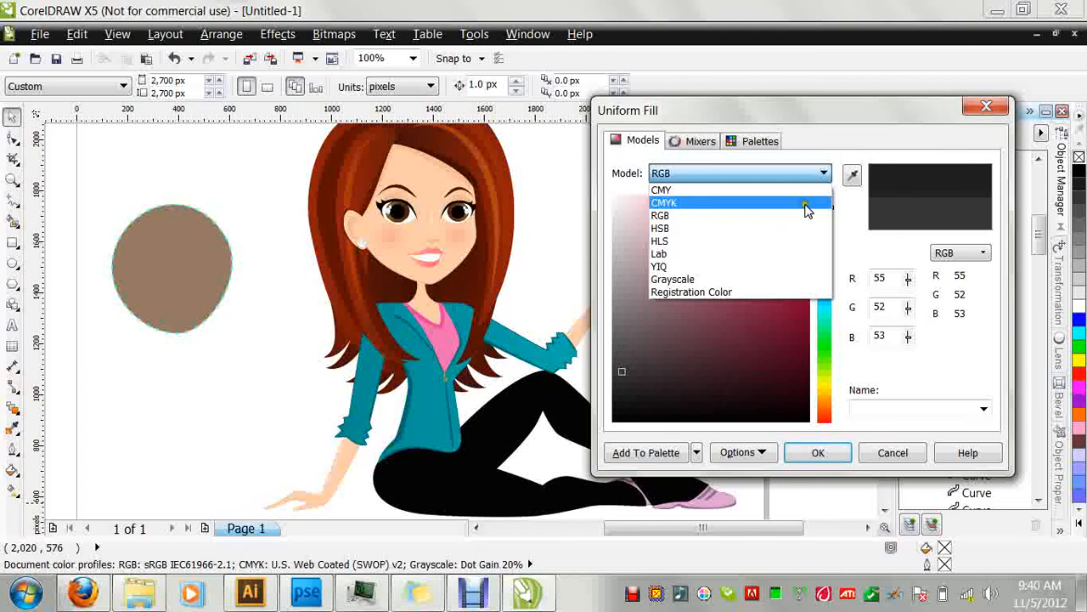
click(803, 203)
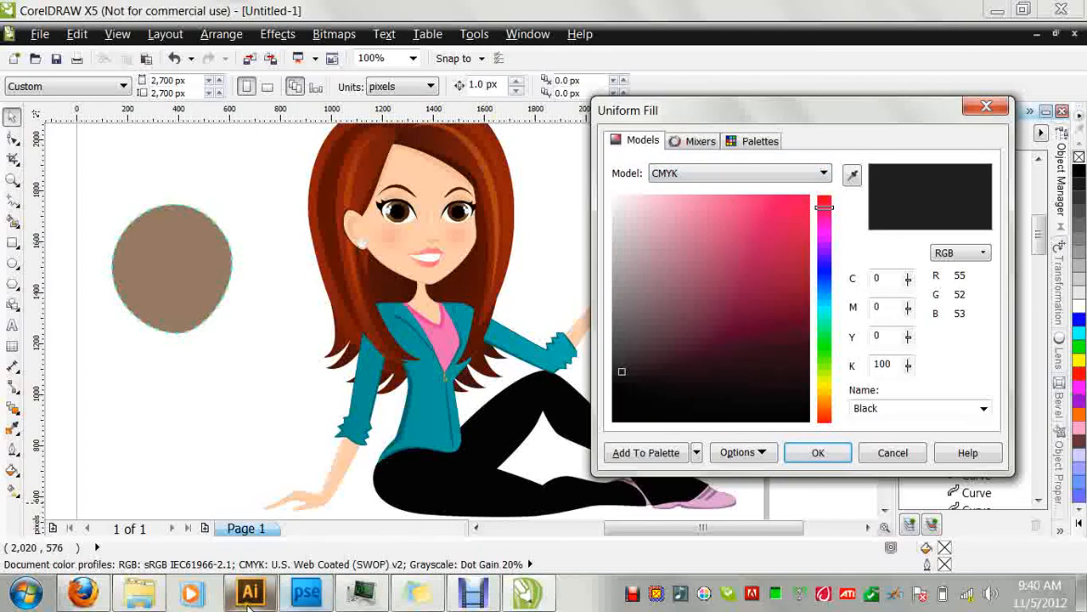
mouse_move(250, 593)
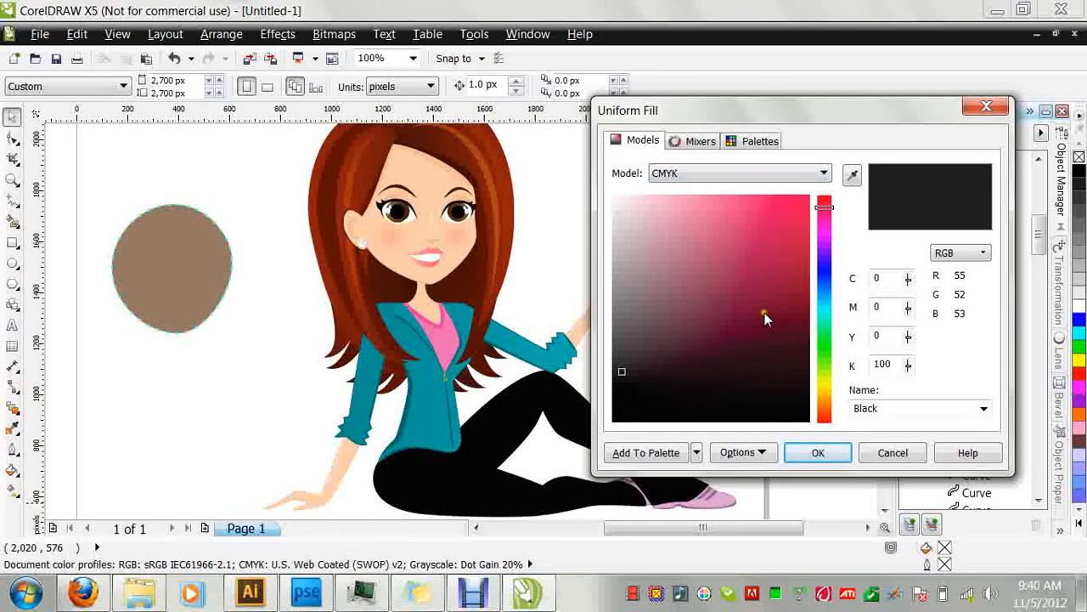
click(824, 204)
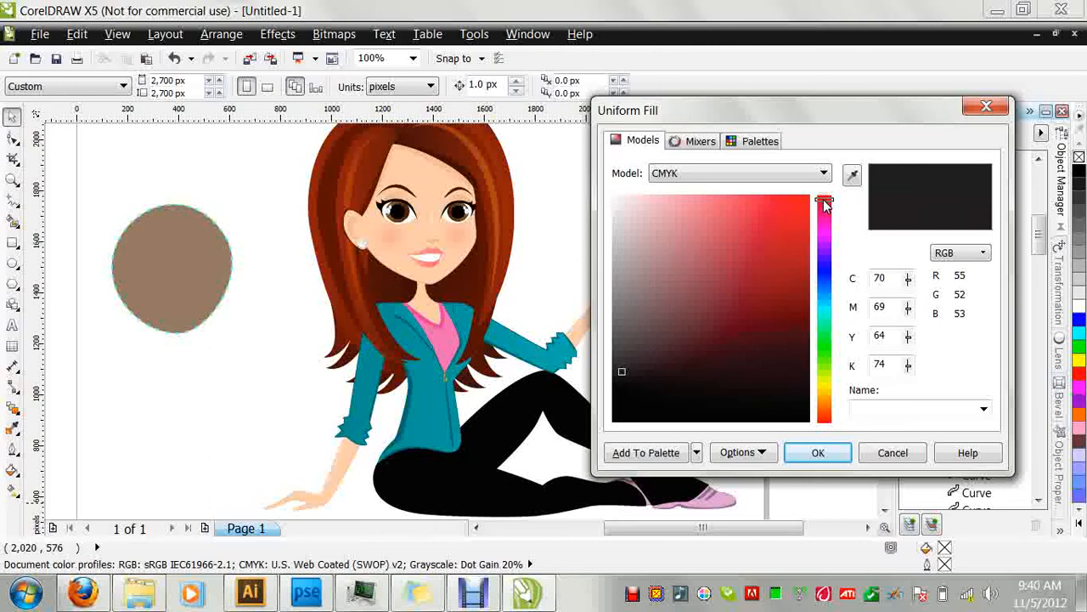
click(691, 201)
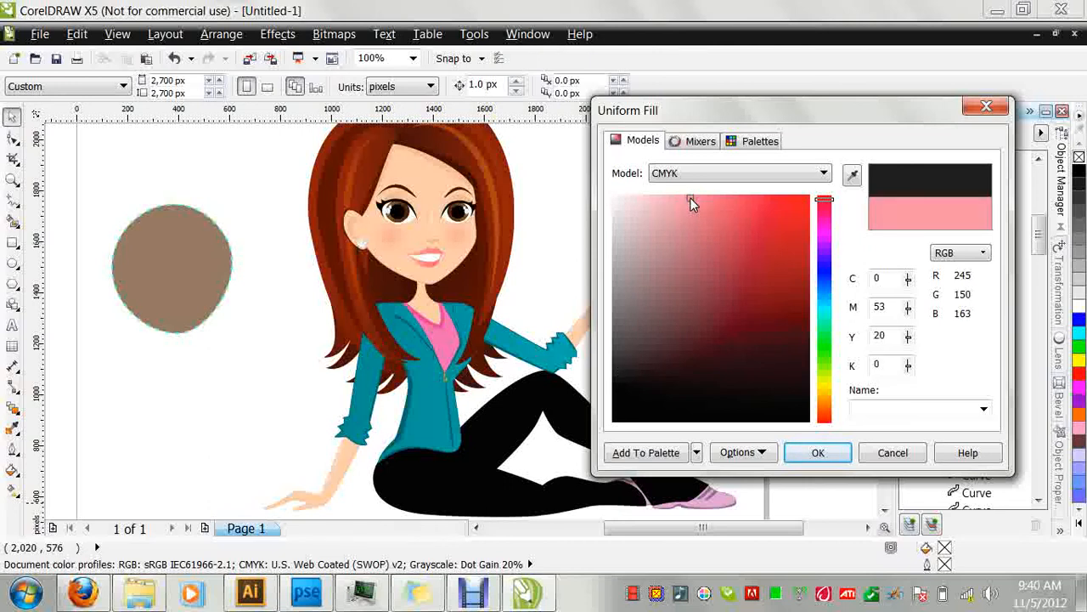
click(816, 452)
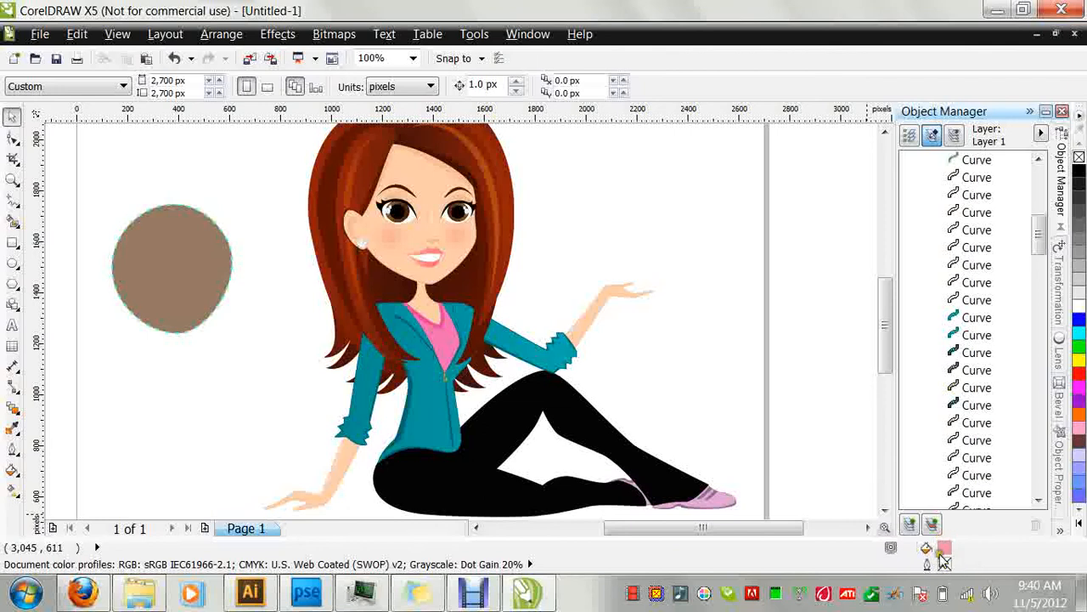
Draw two round freehand shapes, about 440 × 449 px above the raised hand and about 369 × 375 px below it.
click(12, 204)
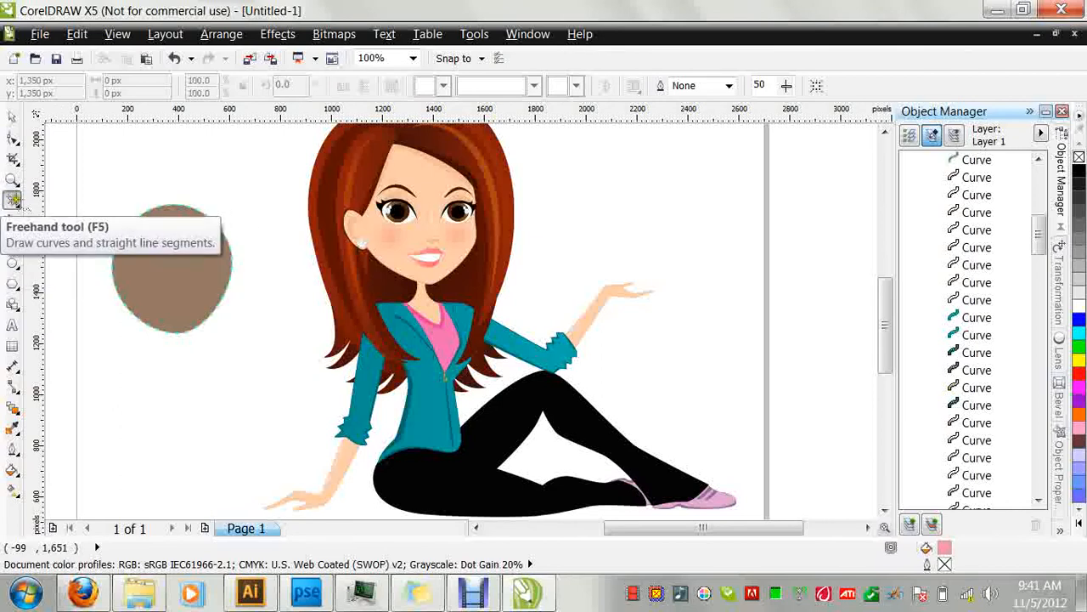
mouse_move(595, 178)
mouse_down()
mouse_move(649, 171)
mouse_move(680, 213)
mouse_move(681, 268)
mouse_move(637, 283)
mouse_move(588, 269)
mouse_move(596, 180)
mouse_up()
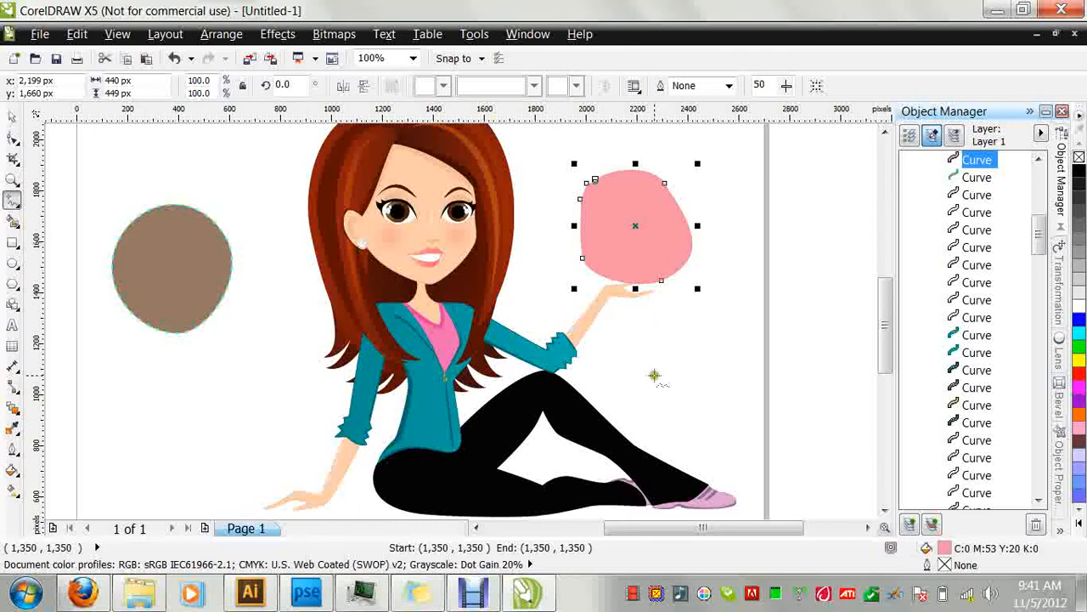
mouse_move(651, 336)
mouse_down()
mouse_move(712, 363)
mouse_move(714, 401)
mouse_move(673, 429)
mouse_move(633, 404)
mouse_move(631, 347)
mouse_up()
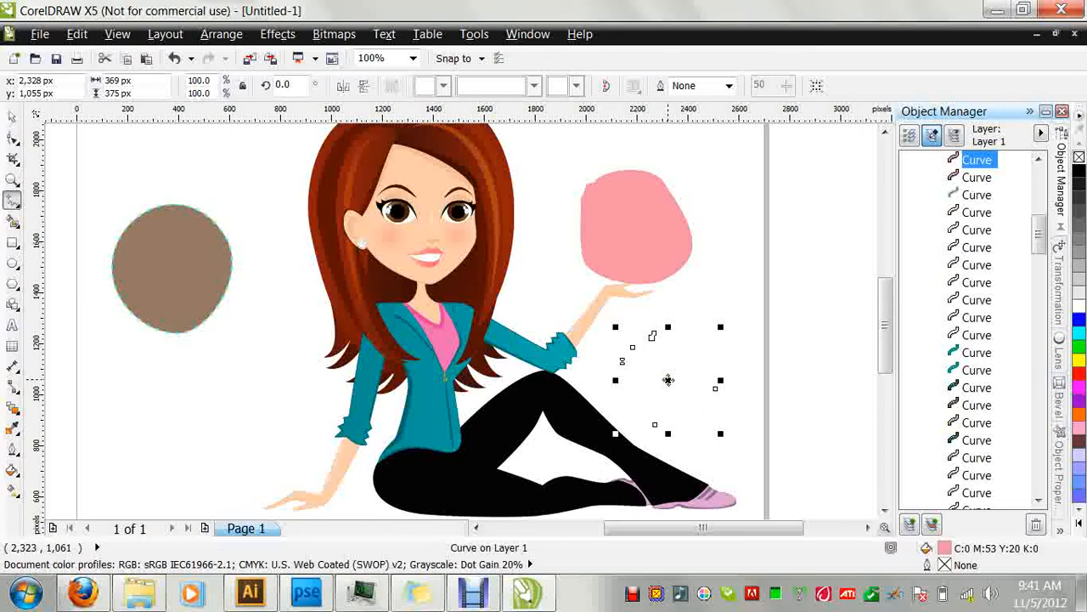
Close the lower round curve by joining its open end nodes, and deselect it.
click(667, 380)
click(668, 381)
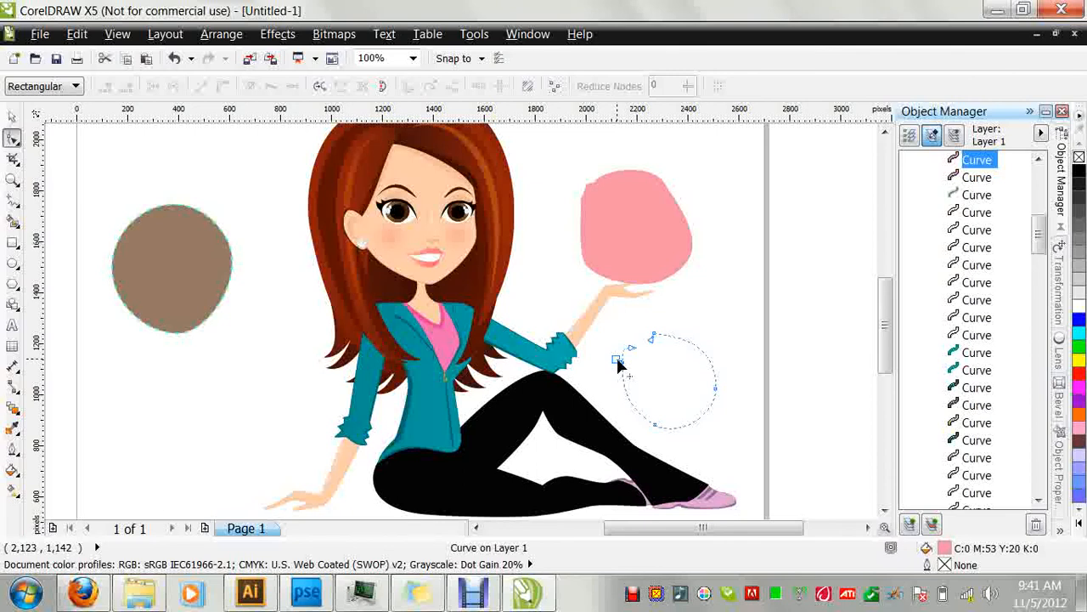
drag(633, 352, 661, 336)
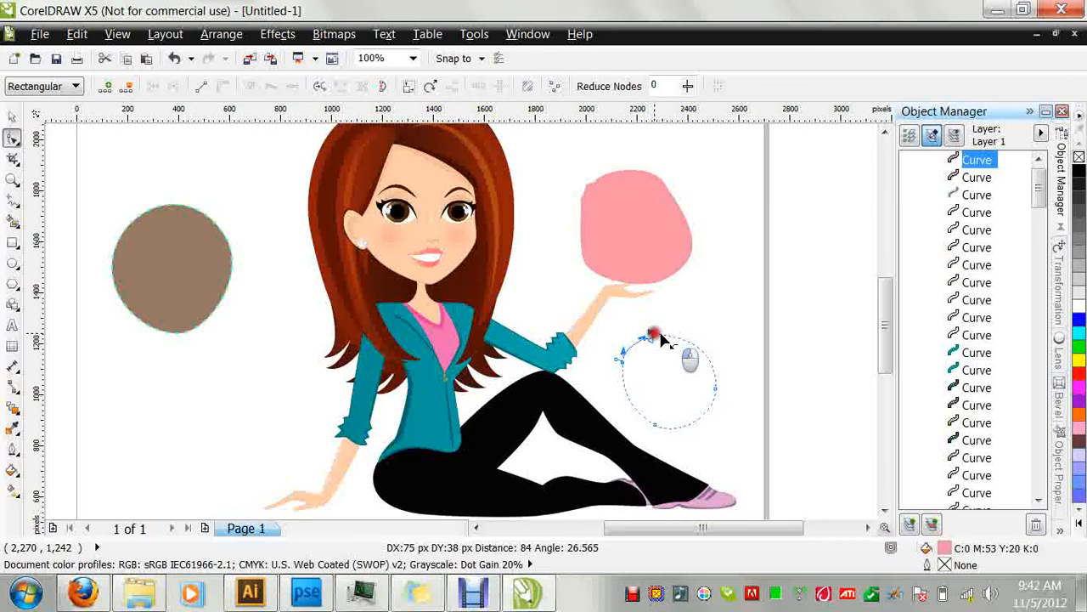
drag(663, 338, 668, 340)
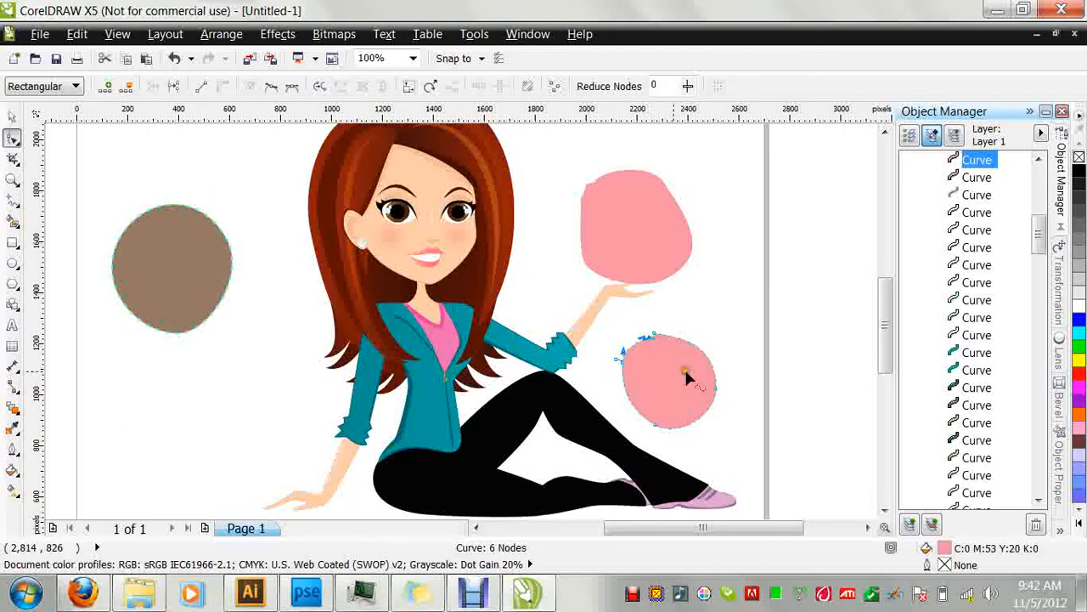
click(13, 117)
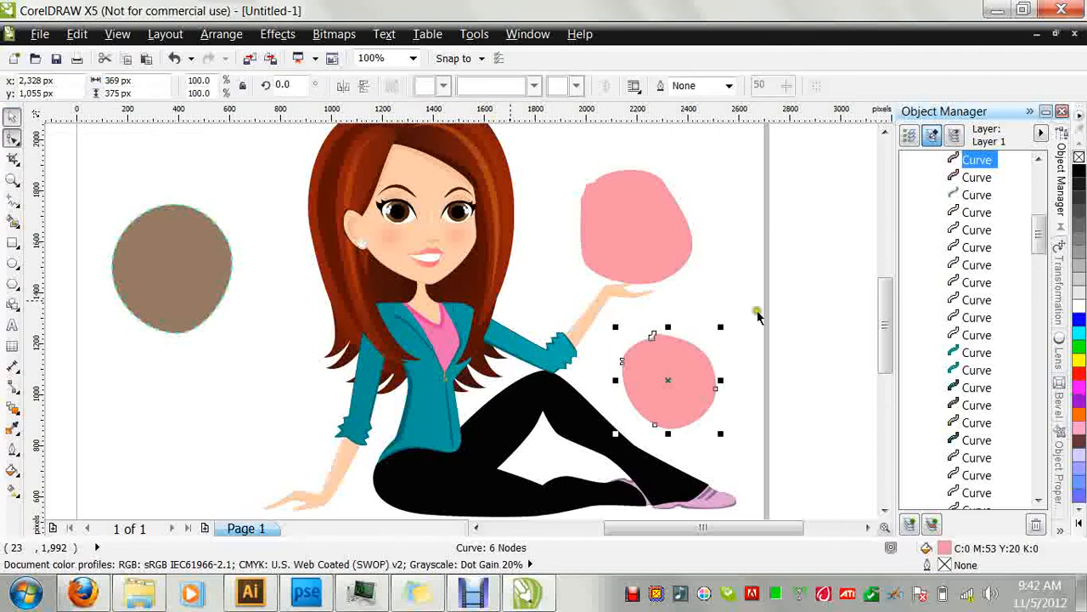
click(719, 269)
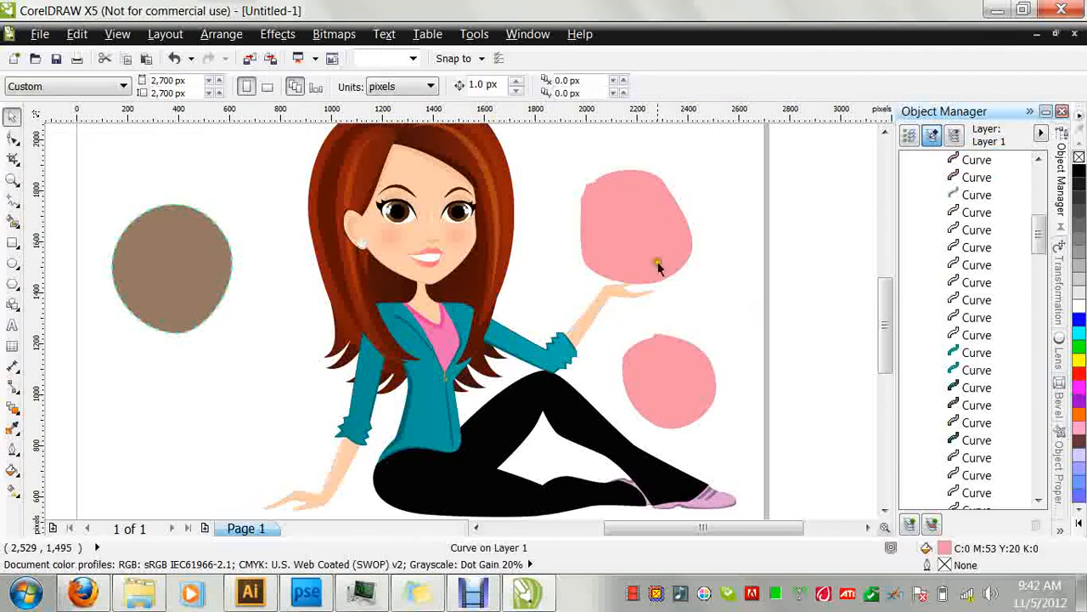
Smooth the upper pink shape into an even oval by deleting its surplus nodes.
click(633, 215)
key(F10)
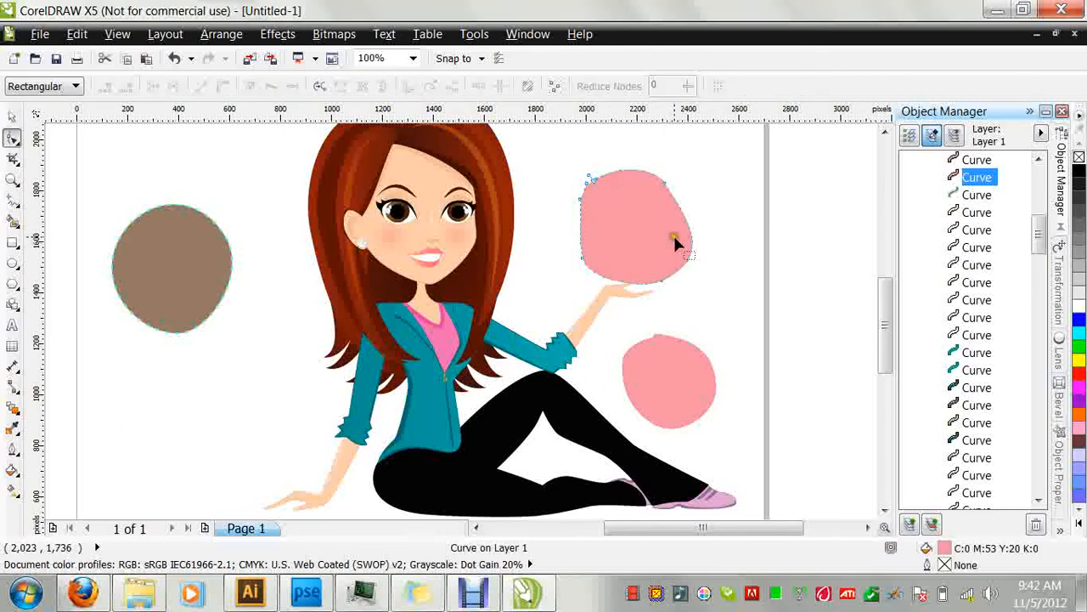
double_click(587, 175)
double_click(581, 197)
click(578, 234)
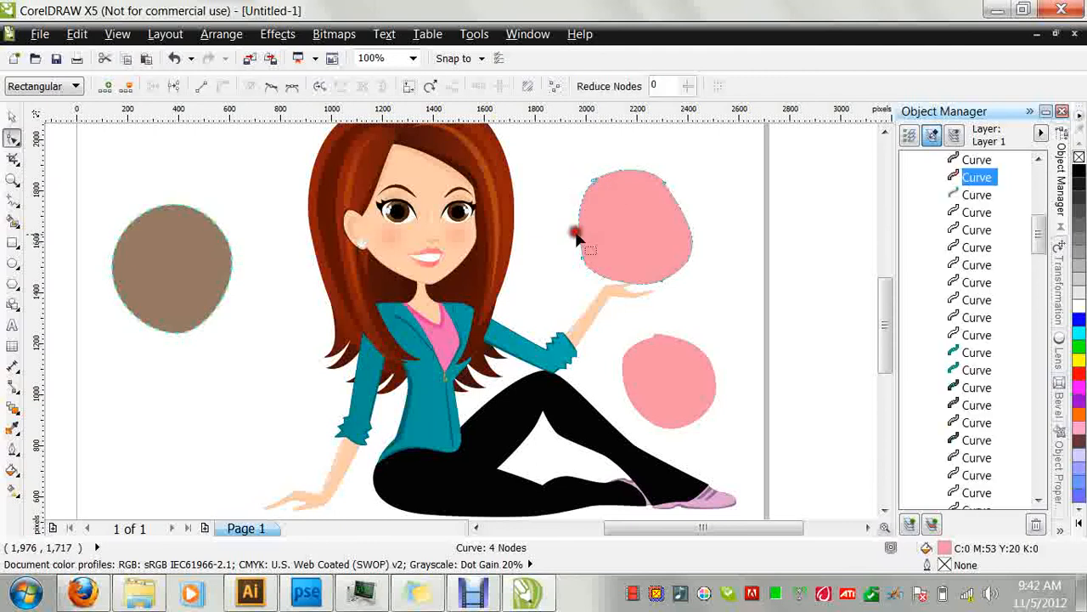
click(583, 260)
double_click(583, 262)
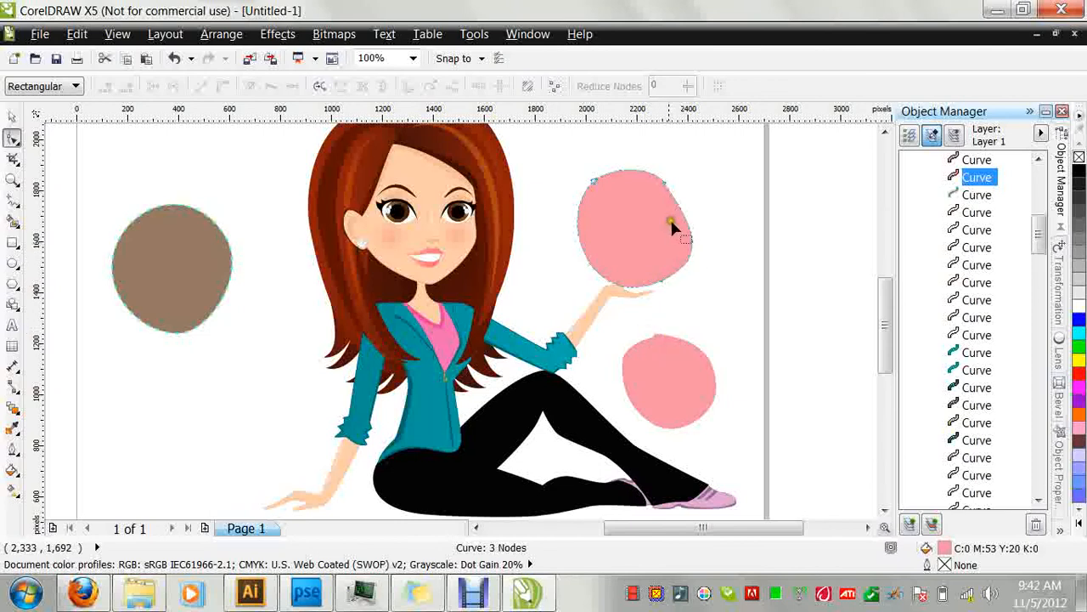
double_click(667, 185)
Reduce the lower pink shape to three nodes by deleting the surplus ones along its upper left edge.
click(644, 370)
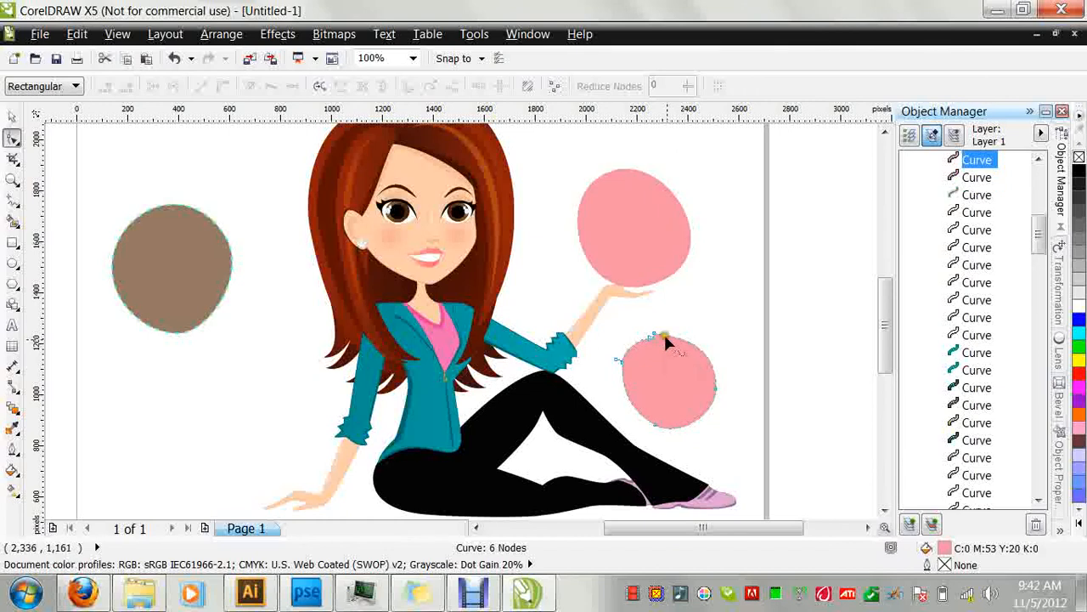
double_click(655, 331)
double_click(651, 334)
double_click(619, 359)
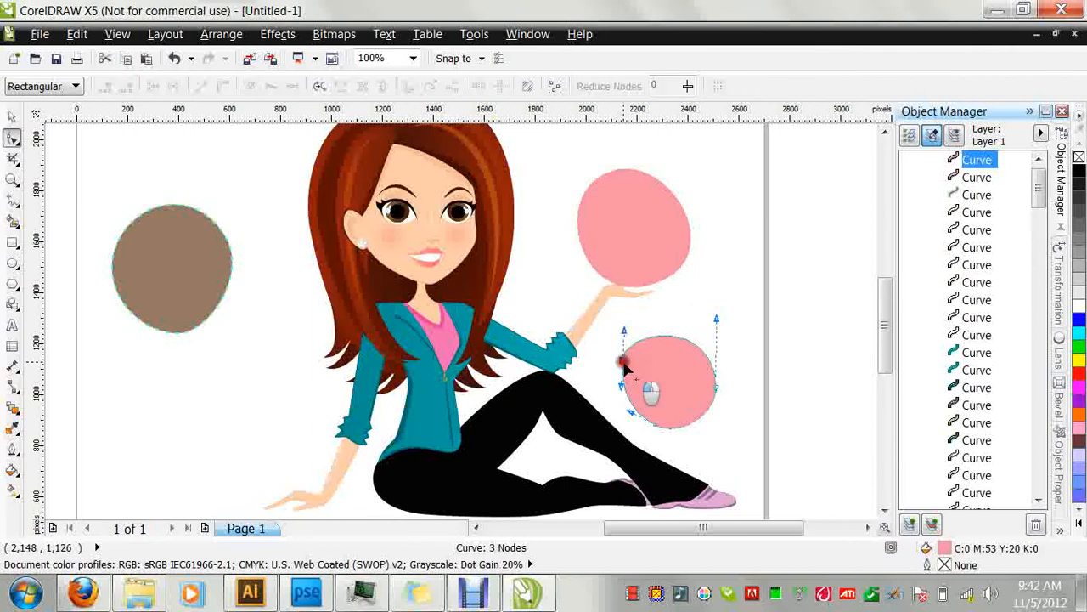
Bend the upper segment of the lower pink shape downward to form a crescent.
click(623, 361)
drag(664, 327, 662, 311)
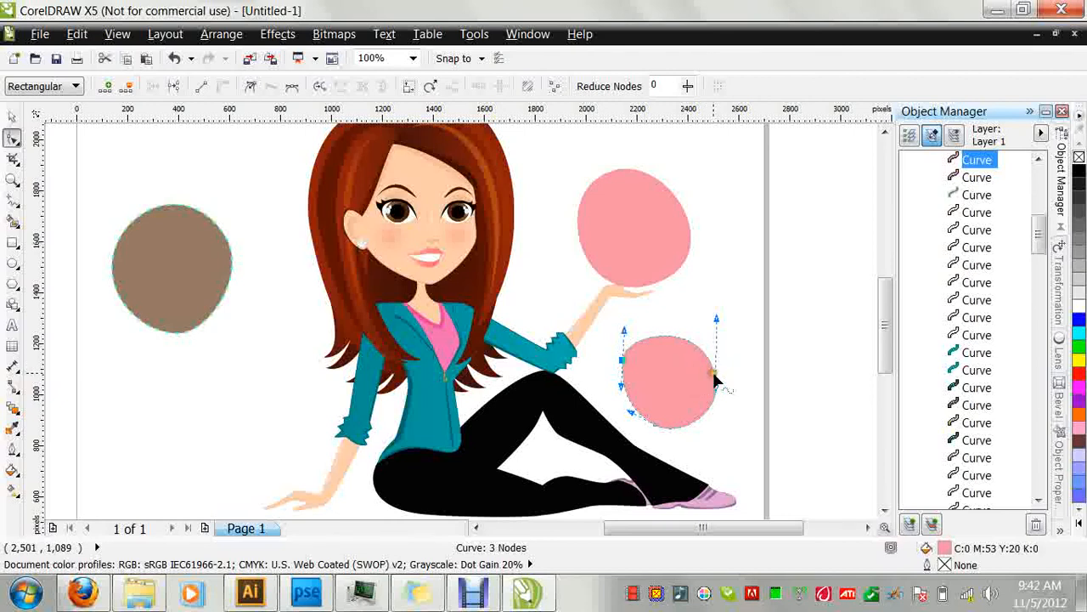
click(625, 330)
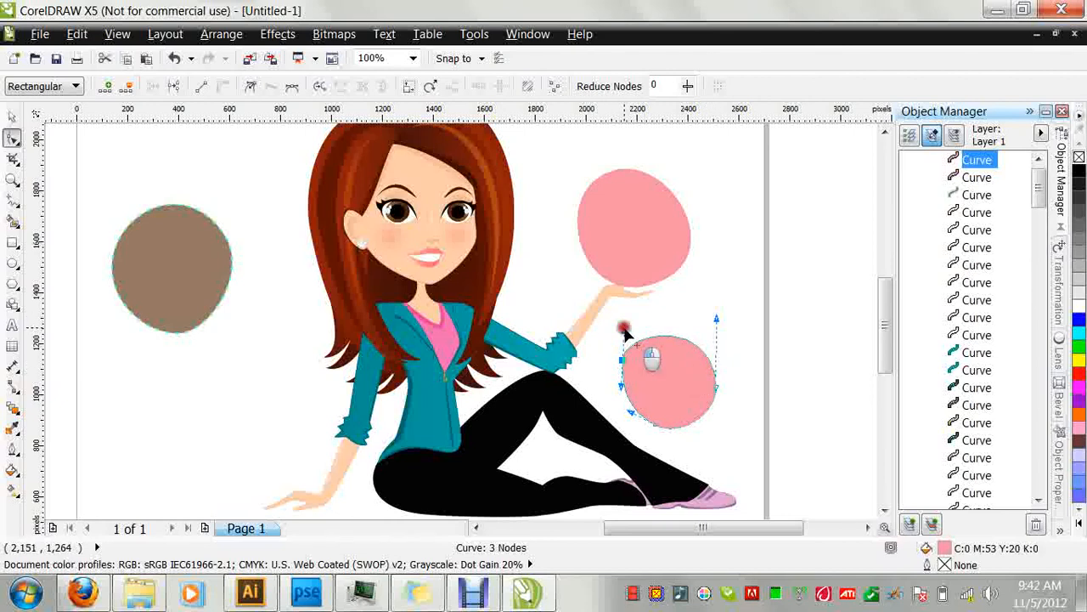
drag(650, 291, 690, 466)
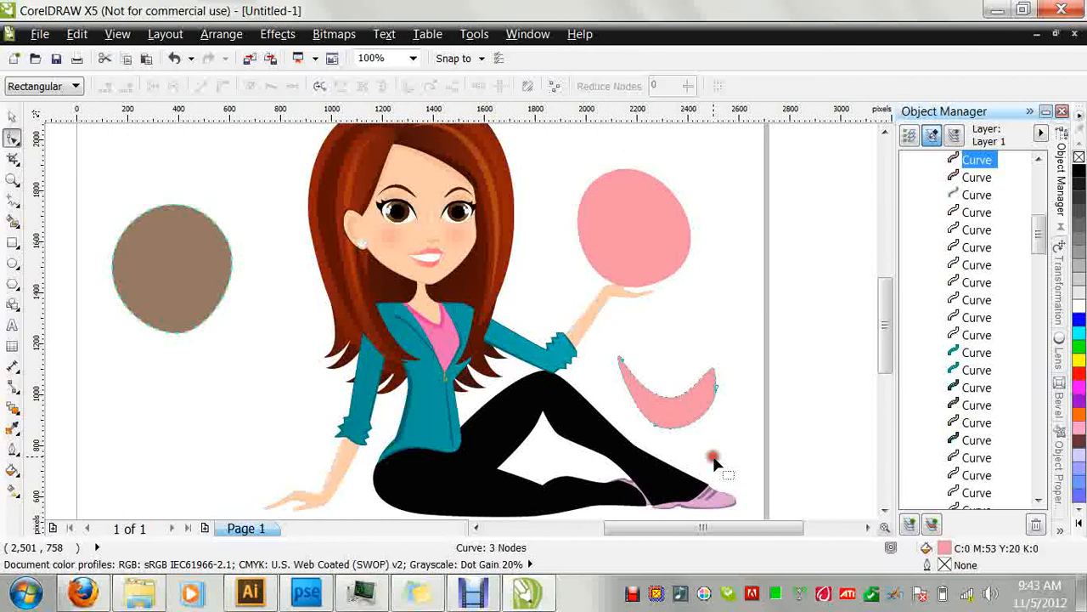
Reshape the crescent by adjusting its bottom node's handles, lowering its left node and stretching its right node outward.
click(651, 421)
drag(631, 414, 684, 439)
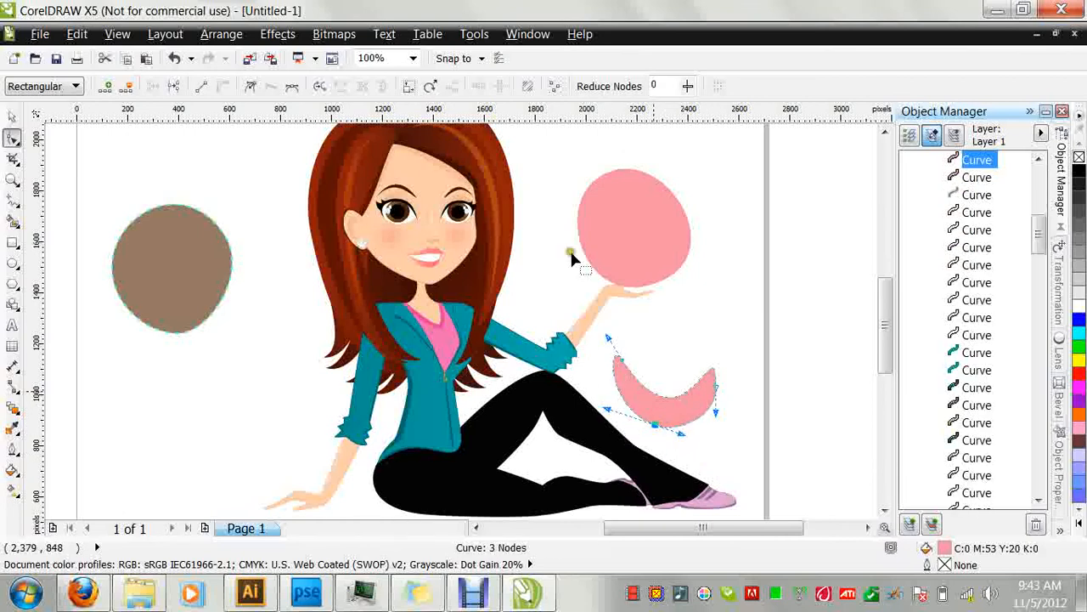
click(658, 401)
drag(623, 361, 625, 379)
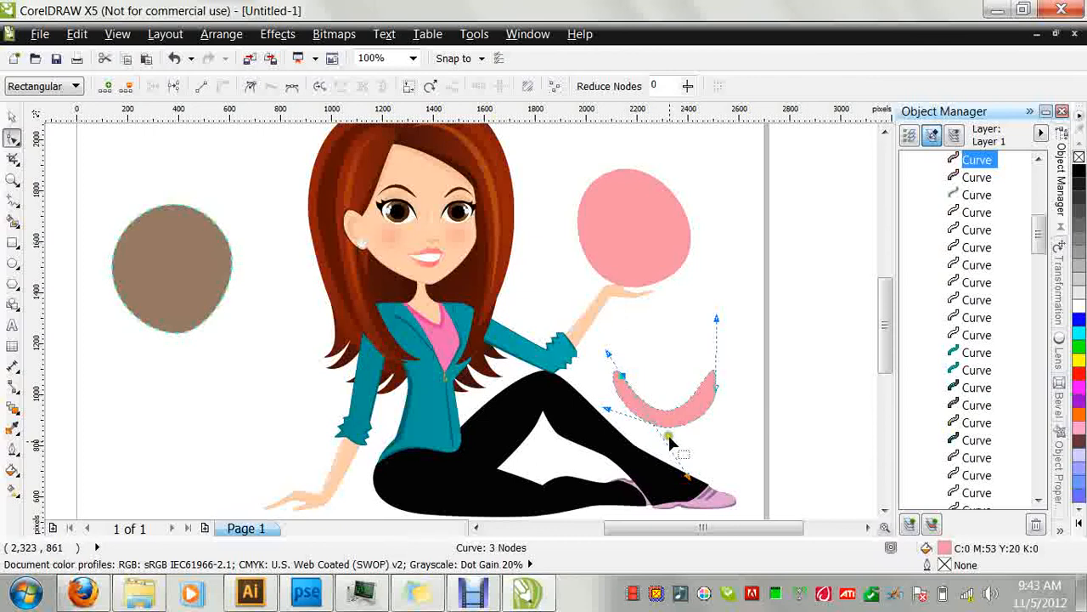
drag(687, 475, 672, 465)
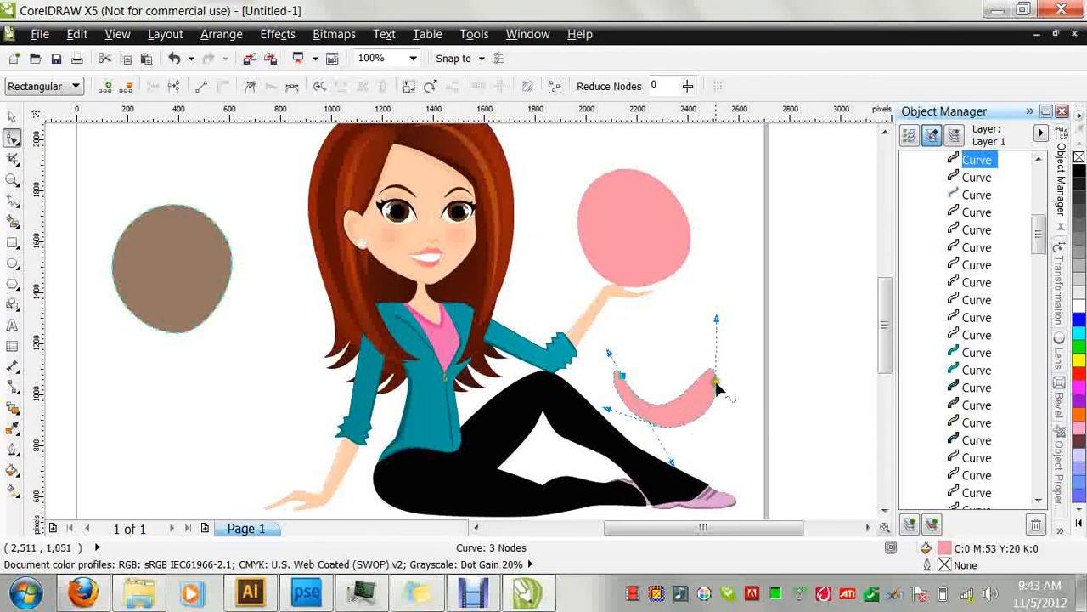
mouse_move(716, 383)
mouse_down()
mouse_move(718, 399)
mouse_move(748, 395)
mouse_up()
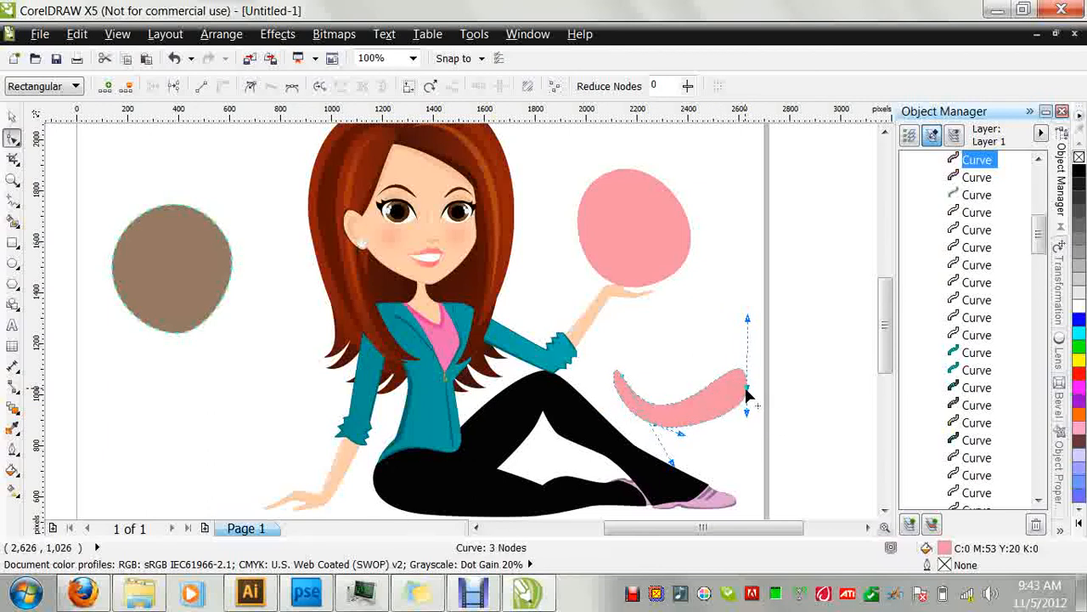
Mirror the crescent vertically and scale it down to about 504 px wide by 138 px high.
click(11, 121)
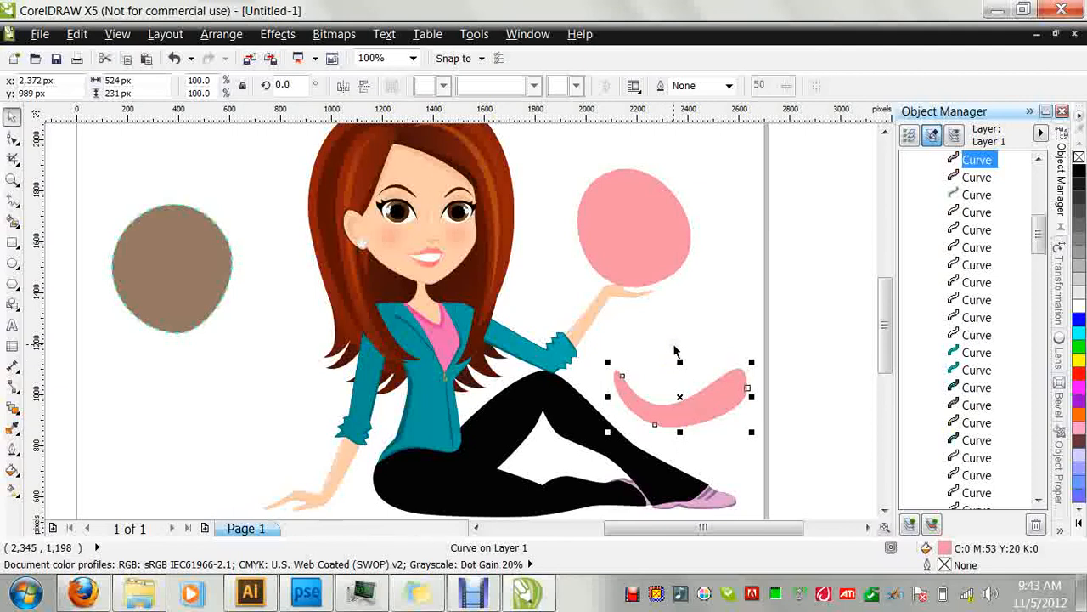
click(366, 85)
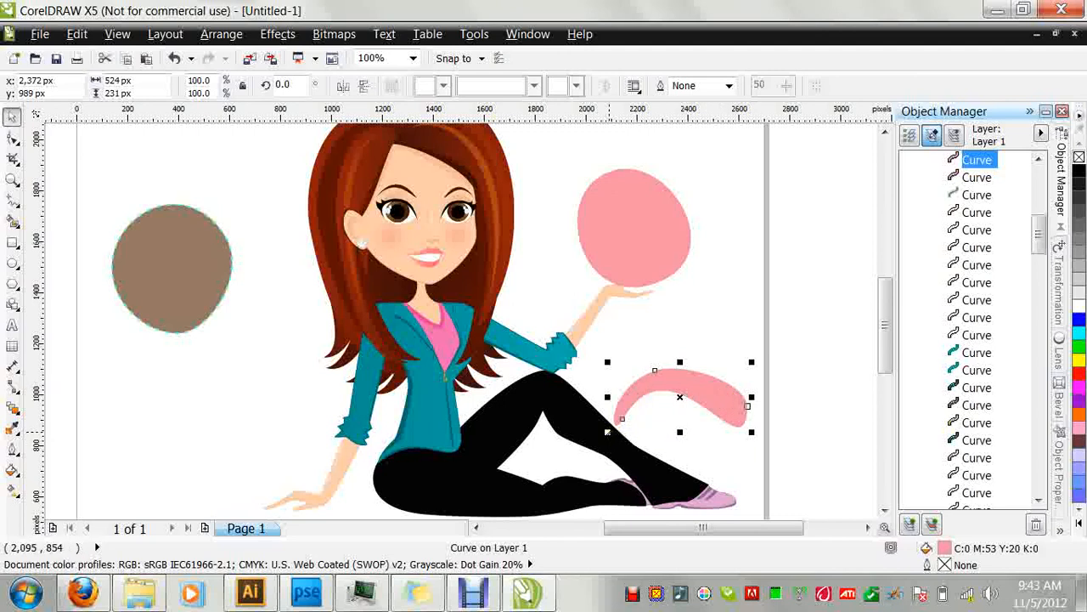
mouse_move(607, 431)
mouse_down()
mouse_move(649, 433)
mouse_move(618, 446)
mouse_move(669, 420)
mouse_move(639, 435)
mouse_move(612, 431)
mouse_up()
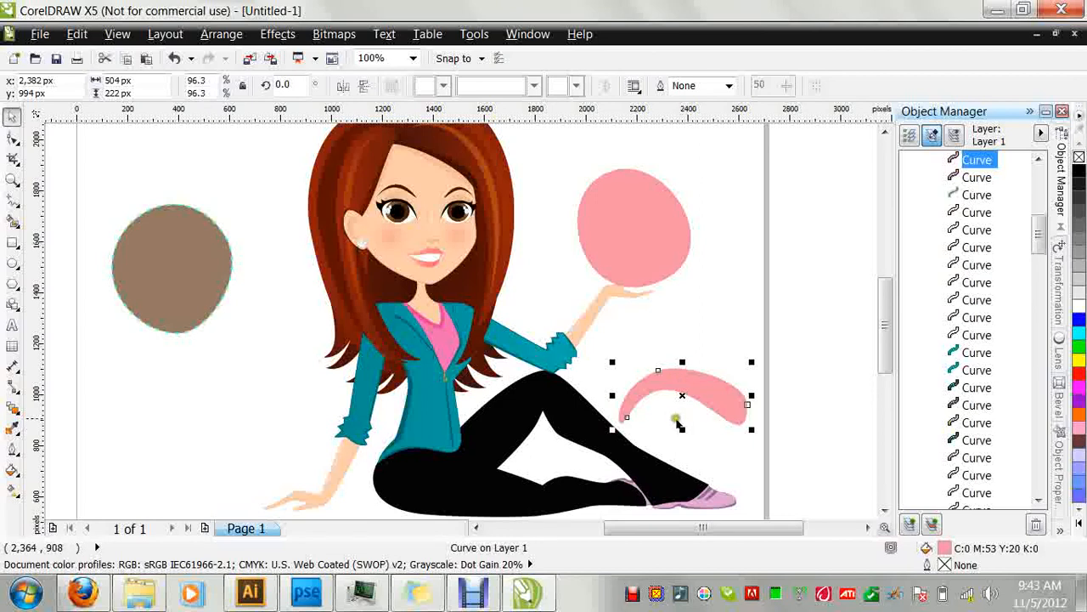
mouse_move(682, 428)
mouse_down()
mouse_move(682, 390)
mouse_move(685, 472)
mouse_move(684, 374)
mouse_move(685, 407)
mouse_up()
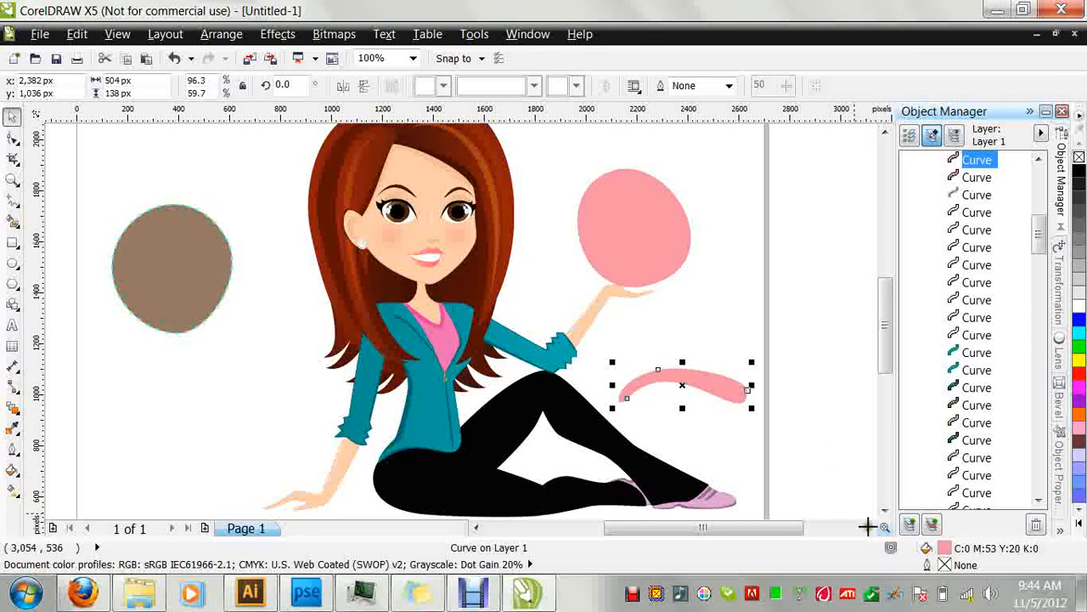
Open the crescent's uniform fill, check the RGB palette colours, and try a dark brown of C47 M76 Y86 K70 from the CMYK model.
double_click(944, 549)
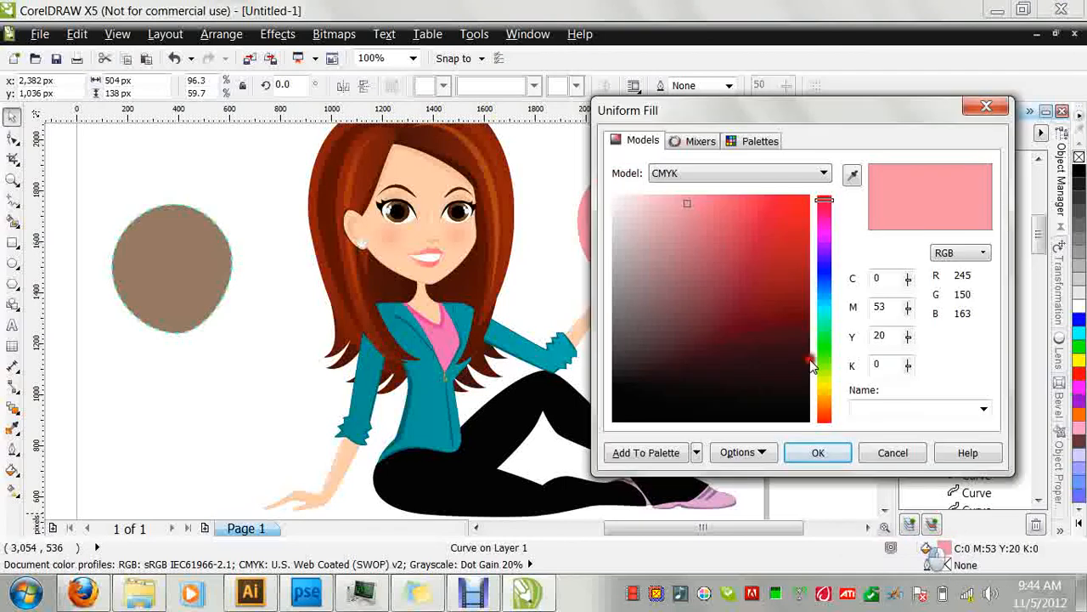
click(824, 415)
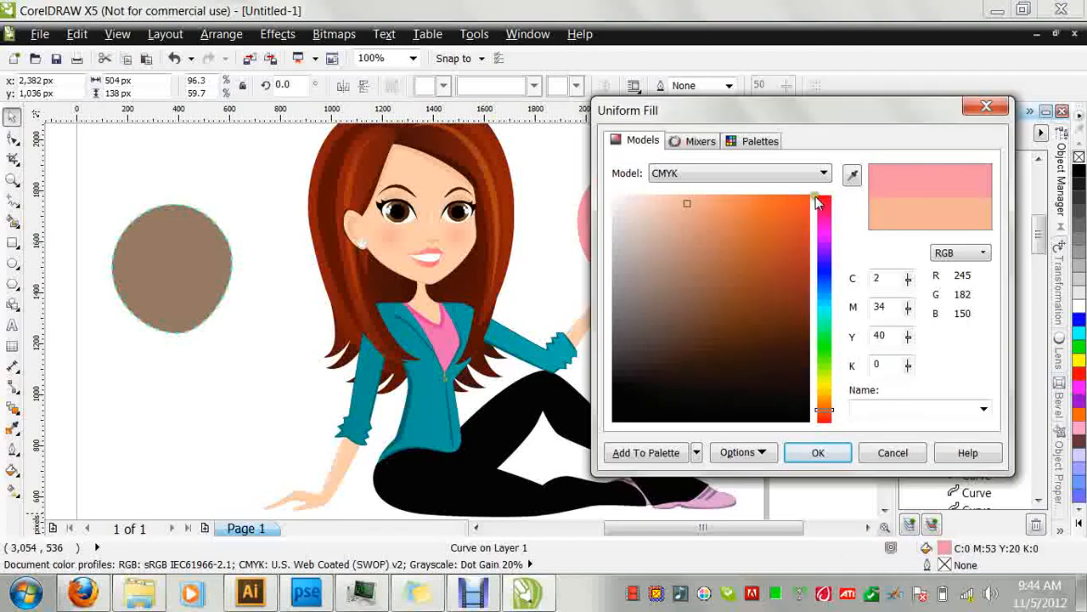
click(715, 332)
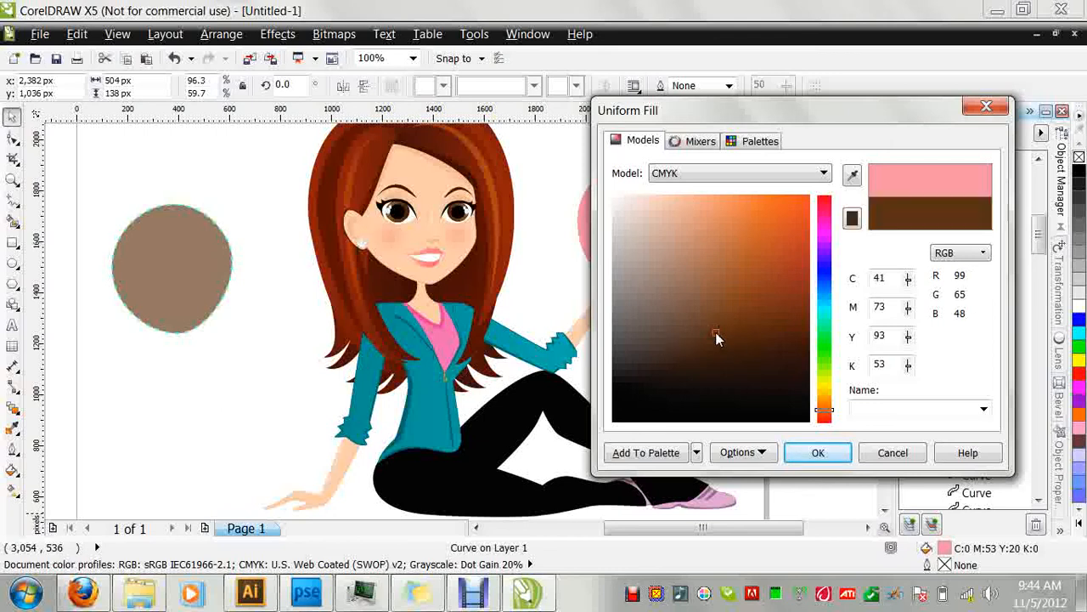
click(760, 142)
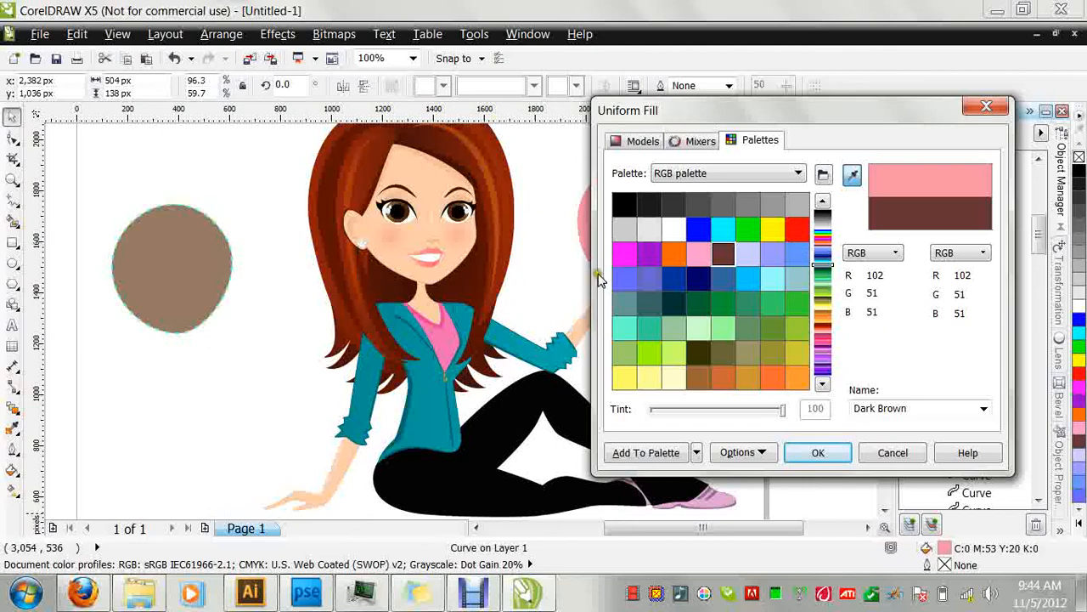
click(637, 143)
click(642, 141)
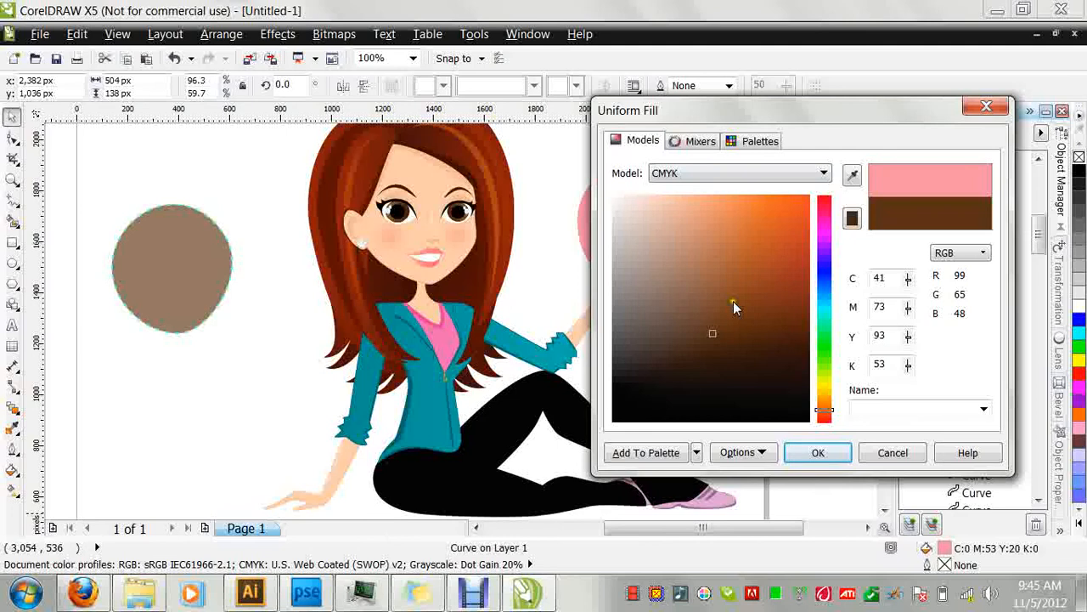
click(755, 346)
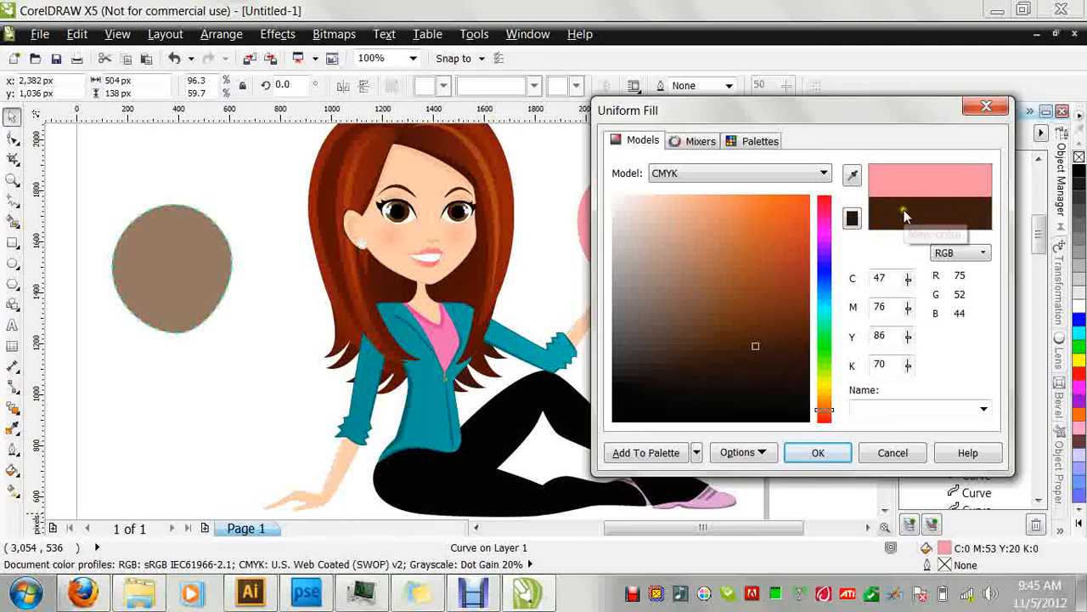
Fill the crescent with the dark brown R66 G18 B8 sampled from the character's eyebrow.
drag(688, 109, 775, 101)
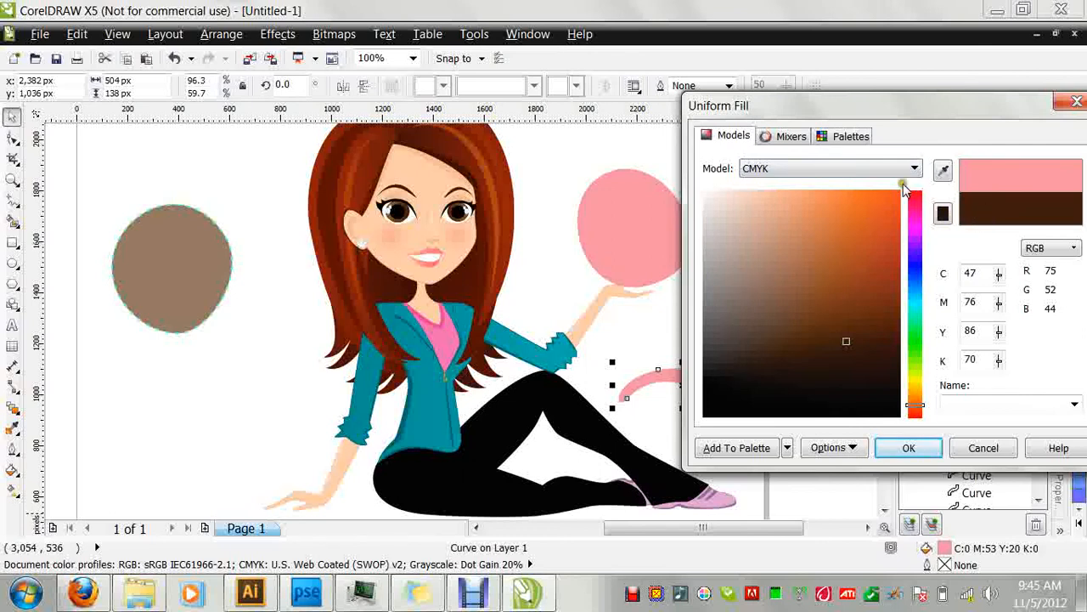
click(943, 170)
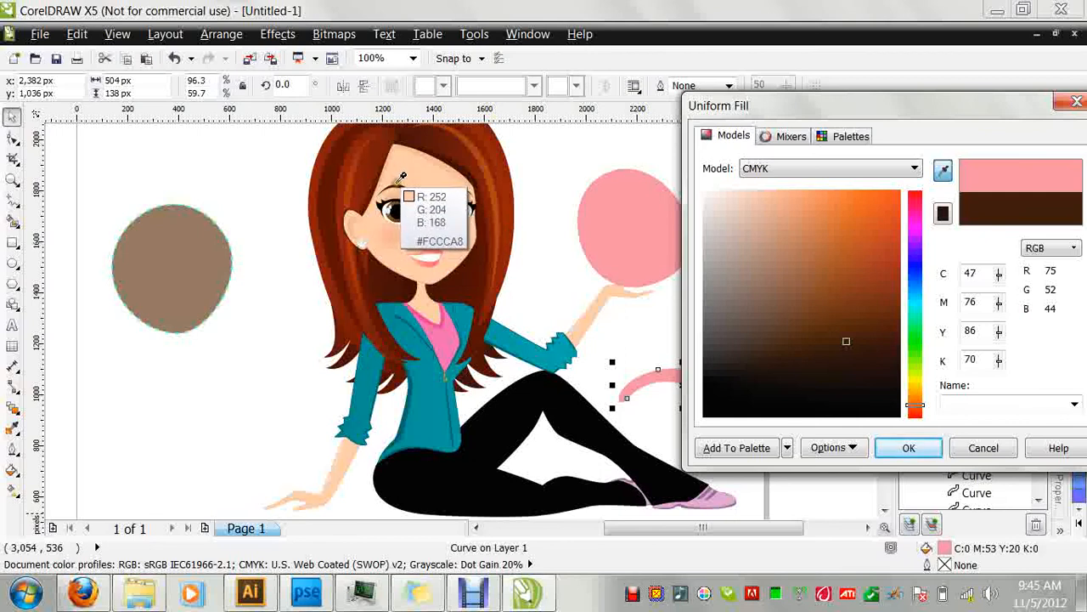
click(944, 172)
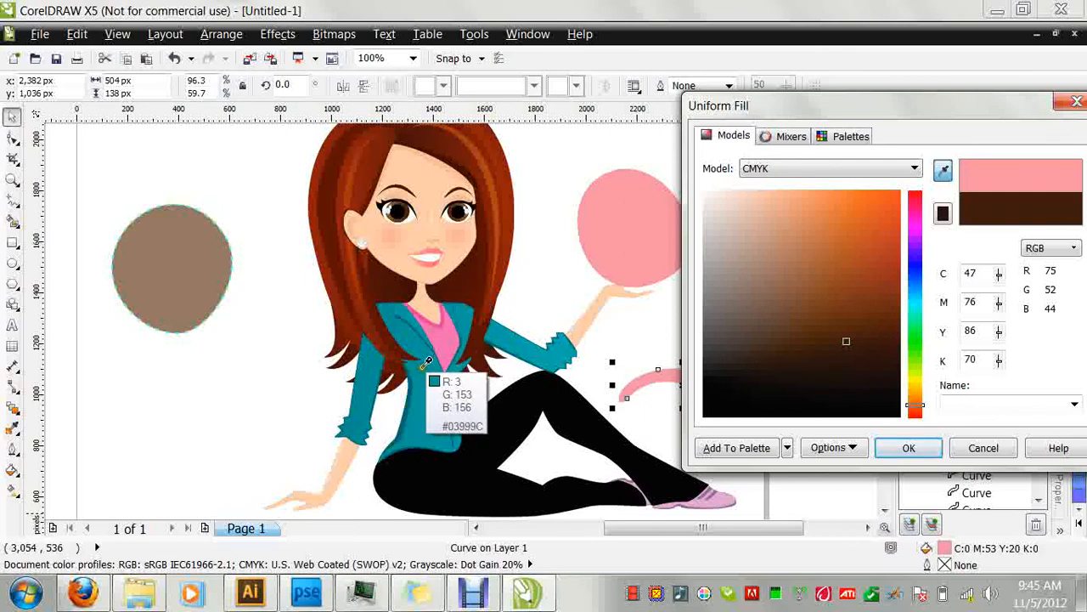
click(406, 182)
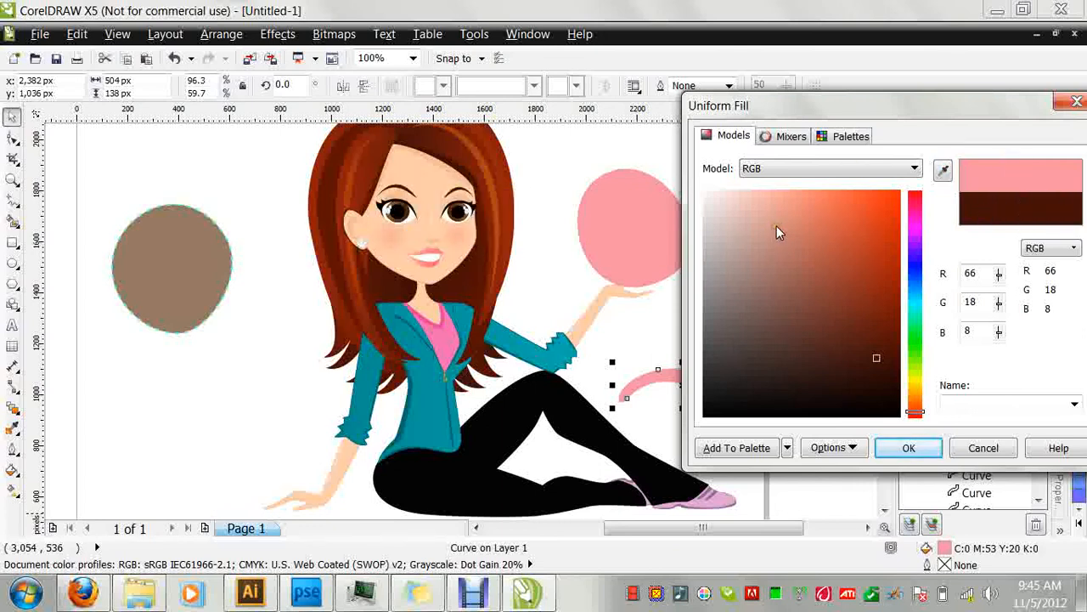
click(890, 448)
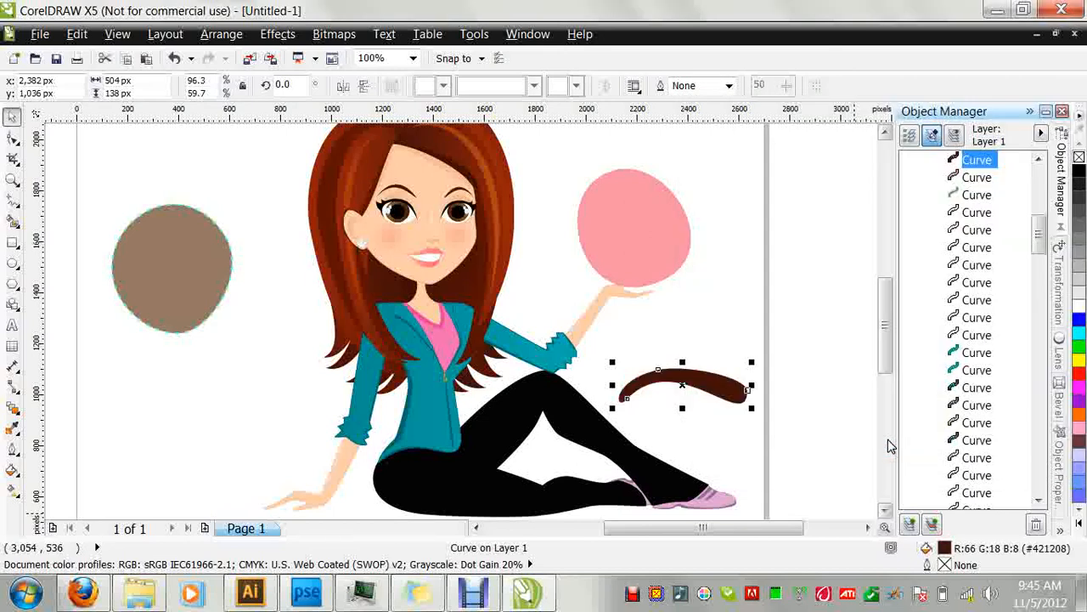
Scale the crescent to 150 px by 41 px and put it in place of the original eyebrow above the character's left-hand eye.
drag(706, 386, 648, 361)
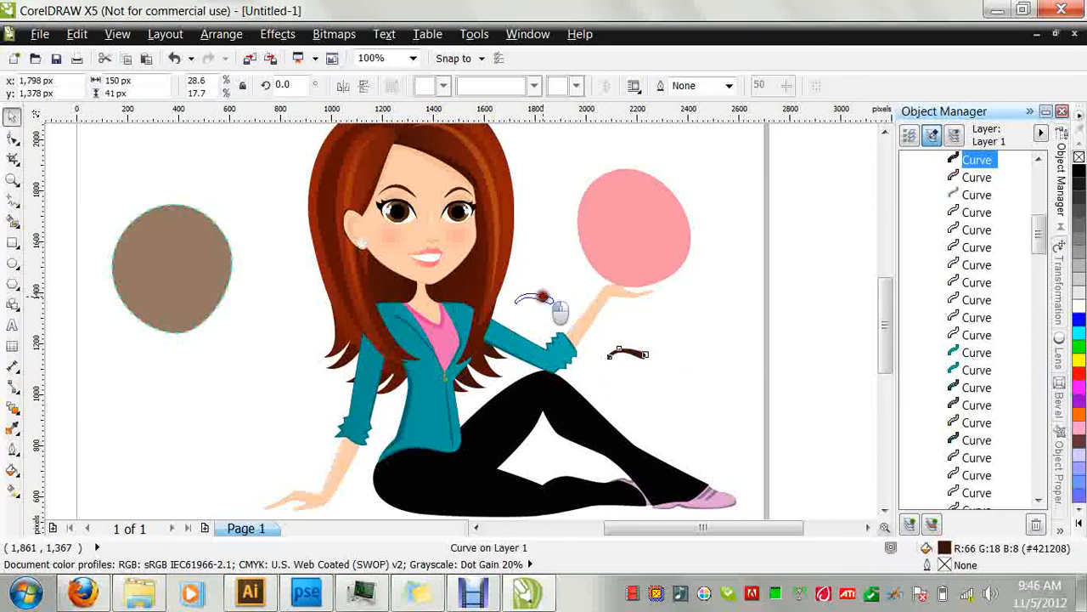
drag(426, 206, 429, 176)
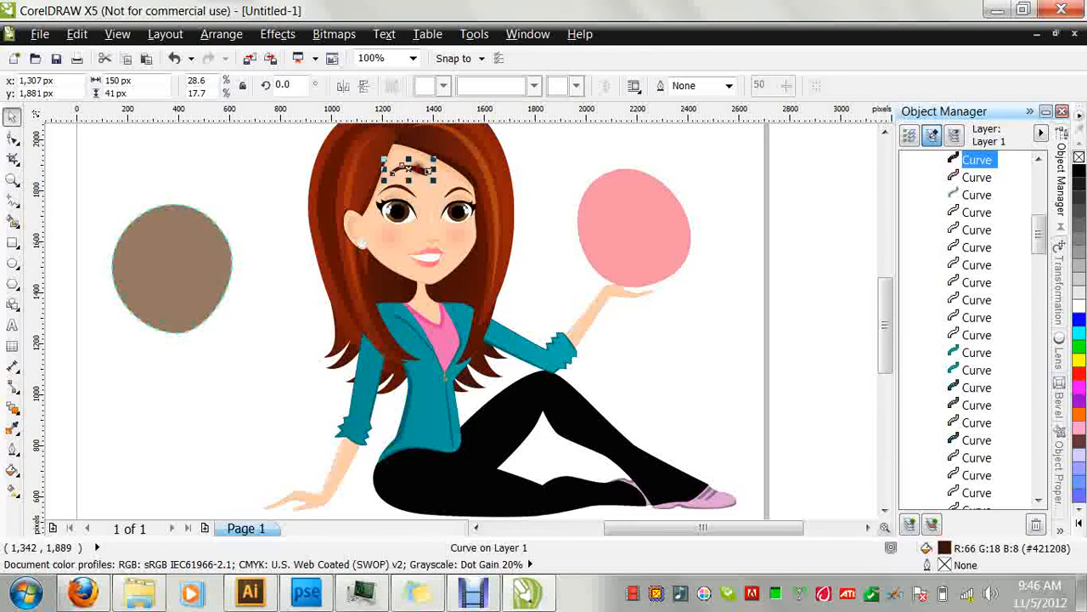
click(404, 192)
key(Escape)
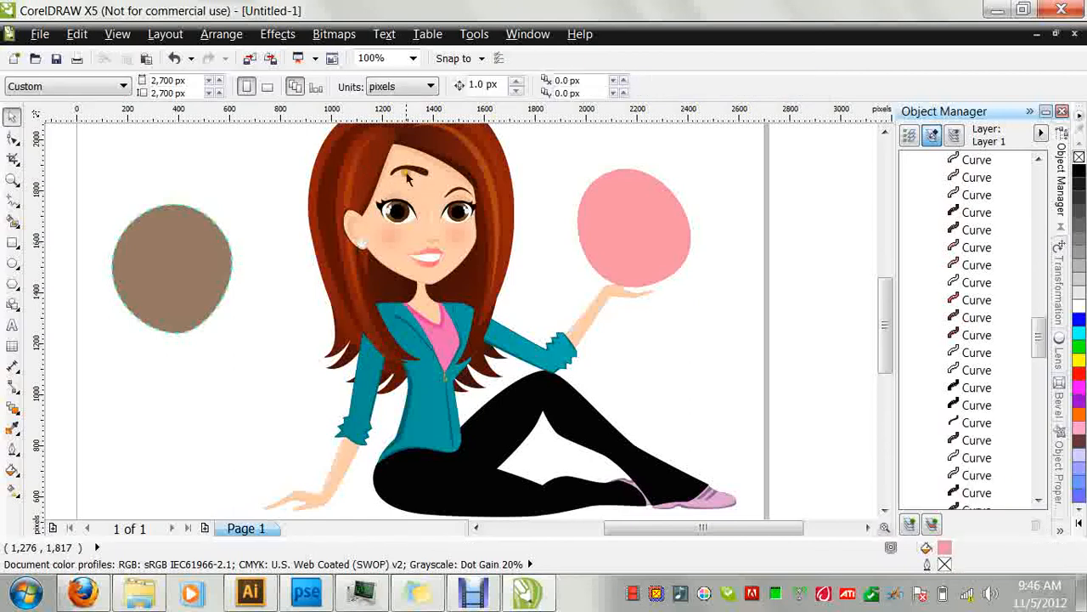
click(422, 174)
drag(422, 175, 423, 197)
click(649, 305)
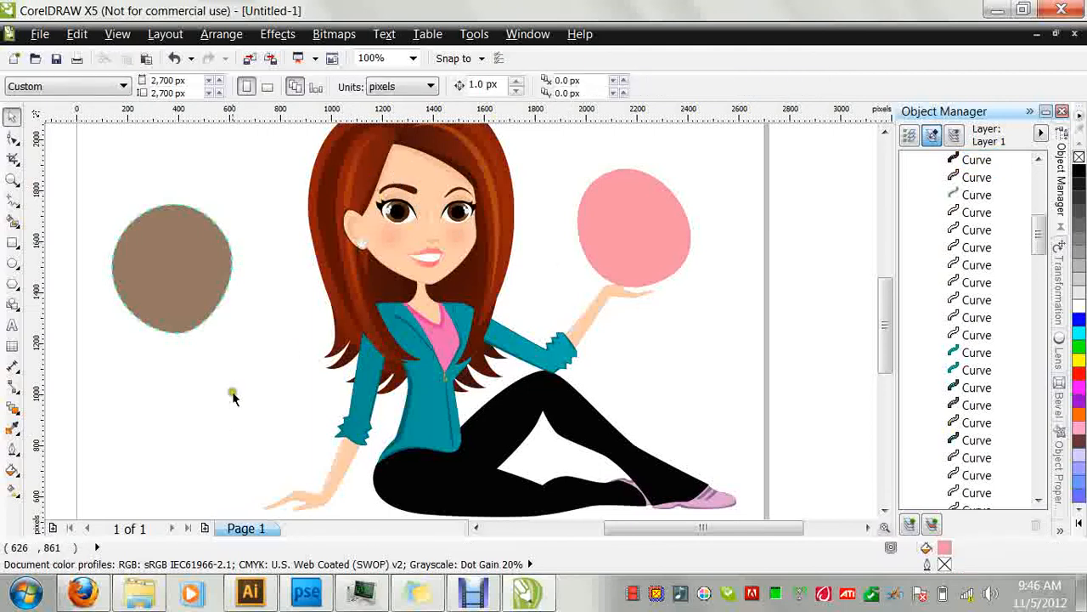
Move the replacement eyebrow off the face to above the brown circle and delete it.
click(236, 364)
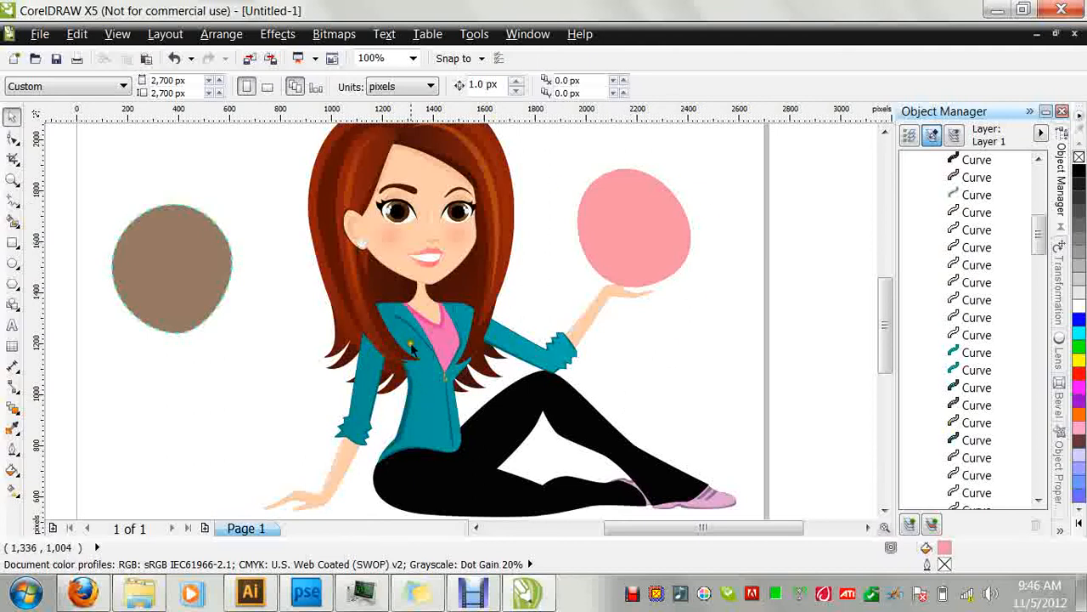
click(409, 194)
drag(409, 193, 264, 171)
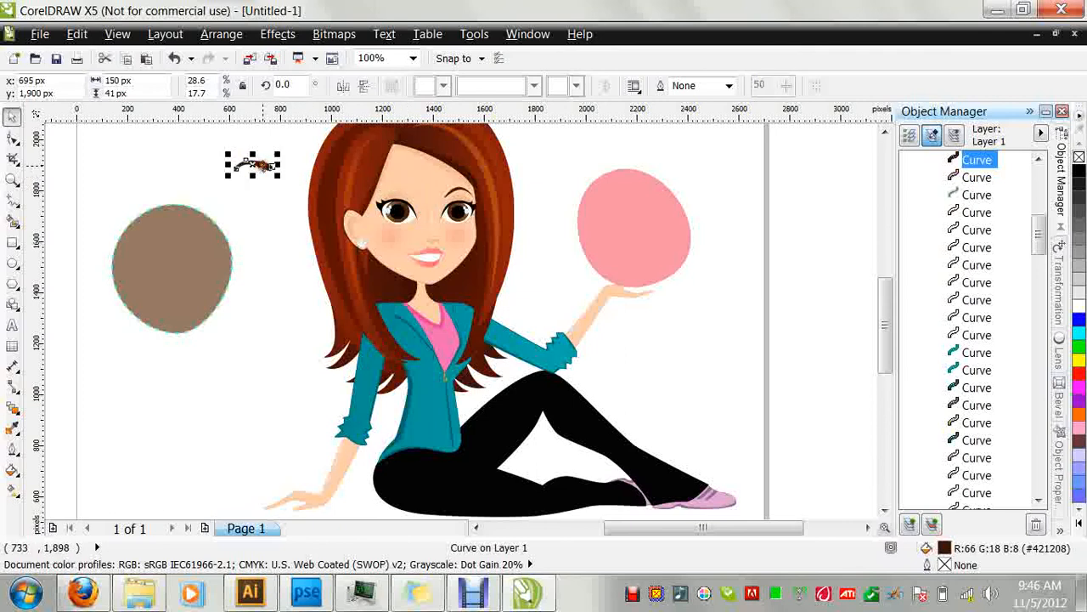
key(Delete)
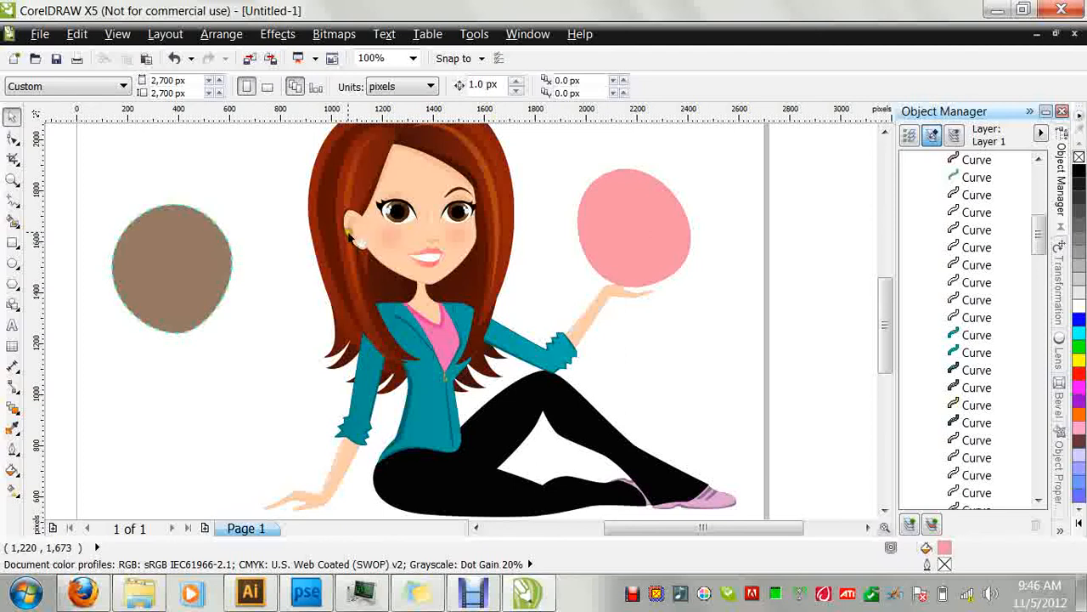
Undo the recent deletions and moves back to the original eyebrow, with the crescent on the forehead.
key(ctrl+z)
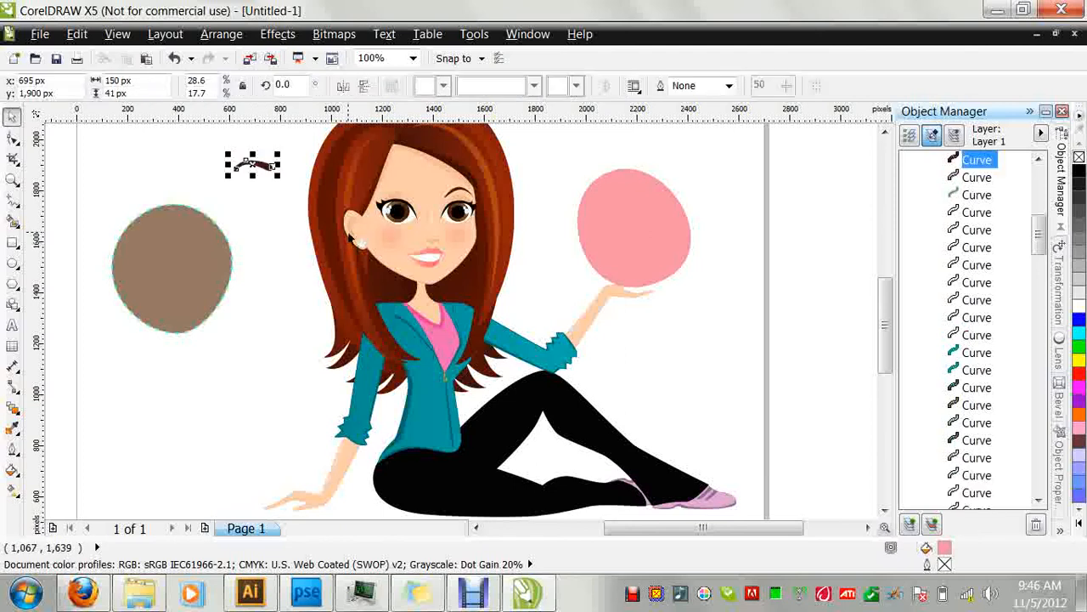
key(ctrl+z)
key(ctrl+z)
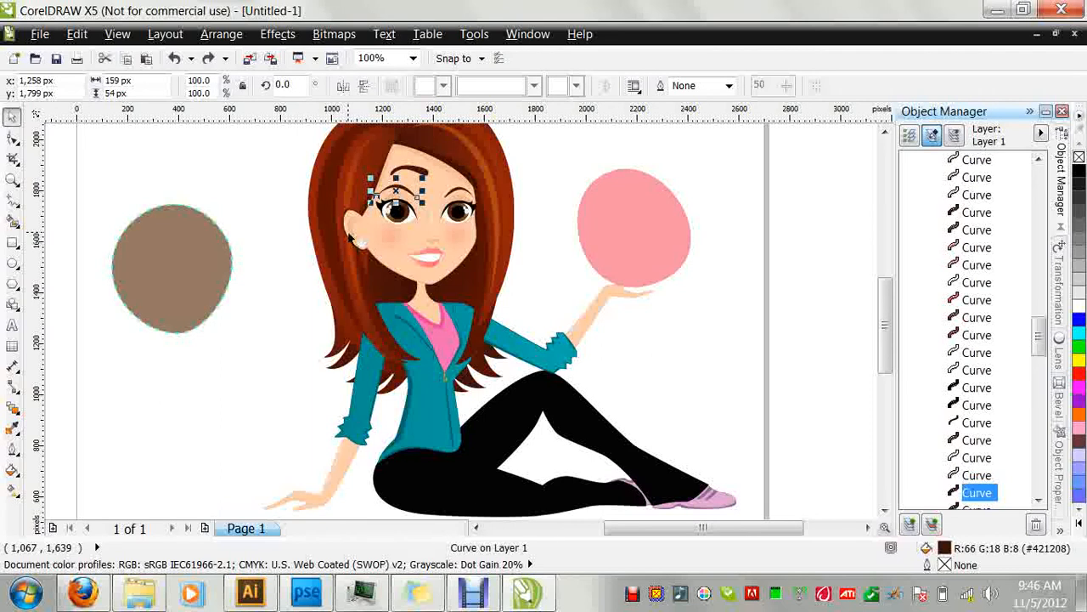
Move the small crescent from the forehead to the empty area beside the hair and delete it.
click(423, 167)
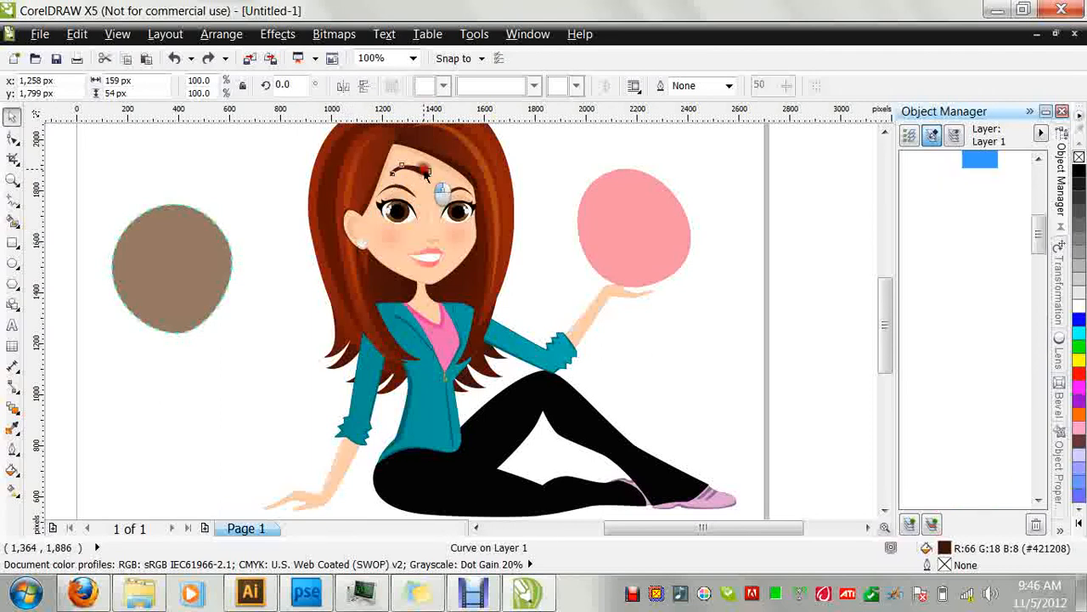
drag(419, 167, 289, 180)
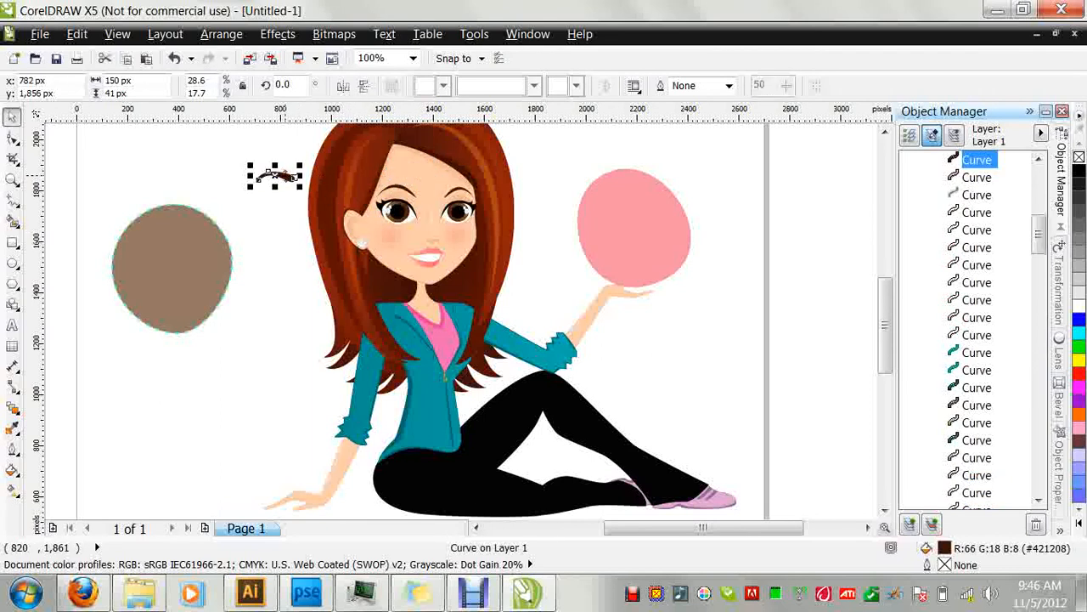
key(Delete)
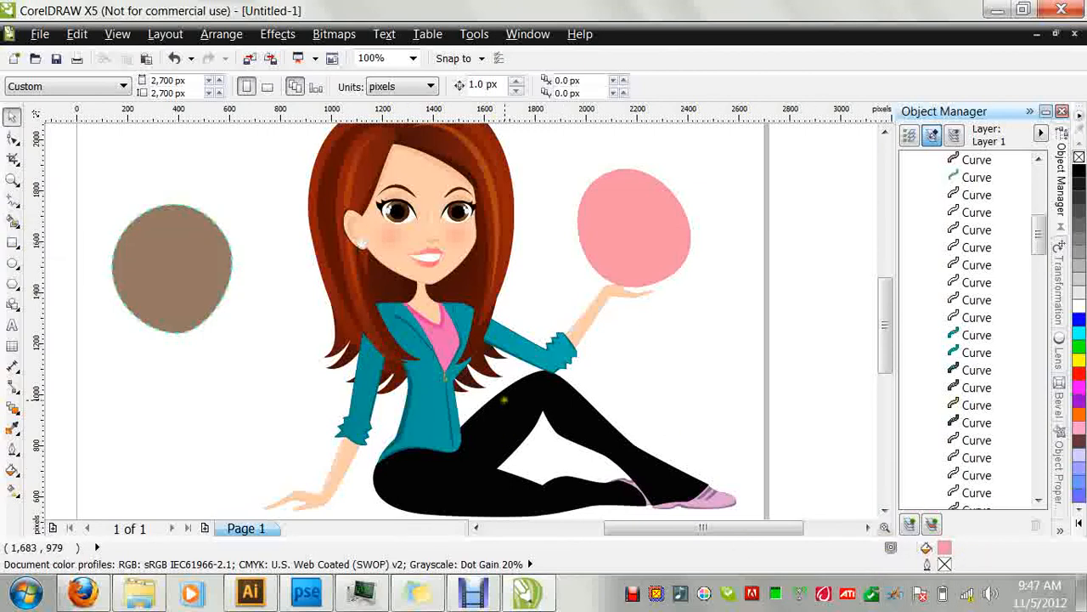
Draw a rectangle about 619 px wide by 109 px high beneath the brown circle.
click(17, 247)
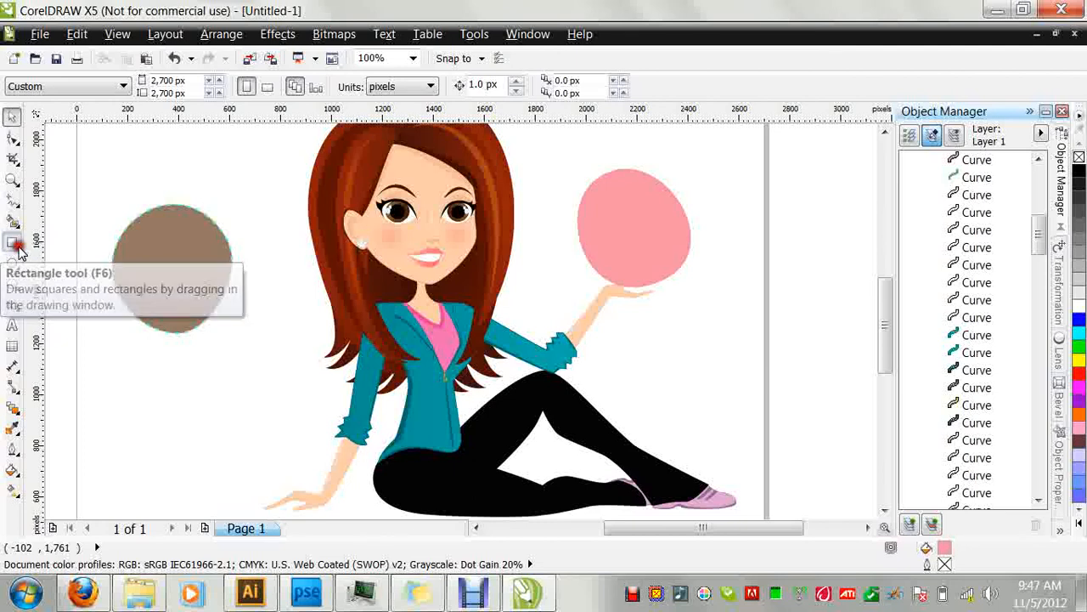
click(56, 246)
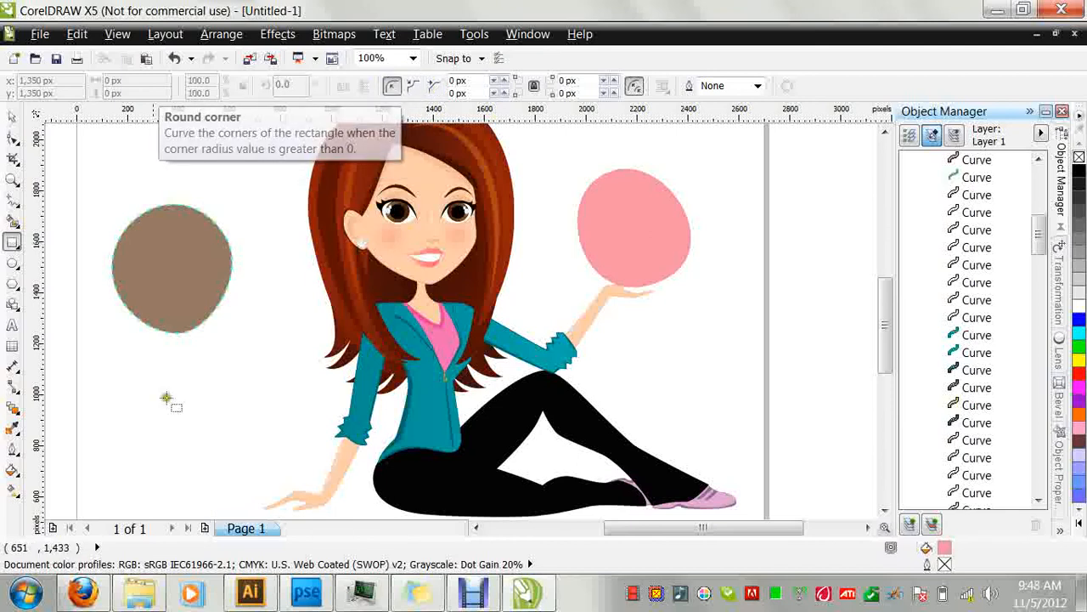
drag(105, 364, 263, 390)
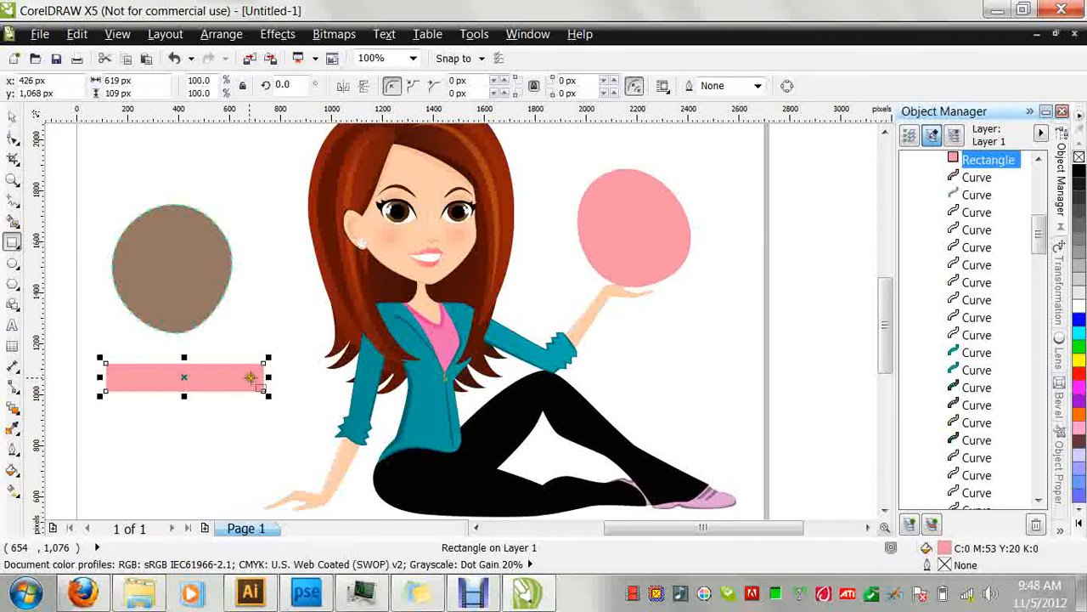
Draw a second rectangle about 513 px by 91 px below the first and give it 8 px round corners.
drag(112, 425, 247, 454)
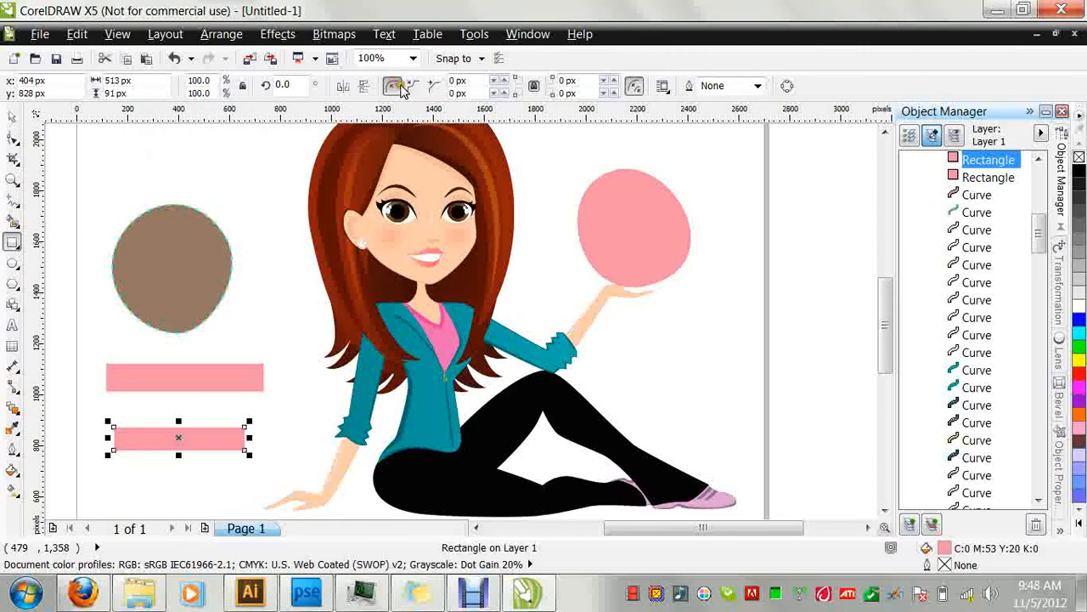
click(504, 81)
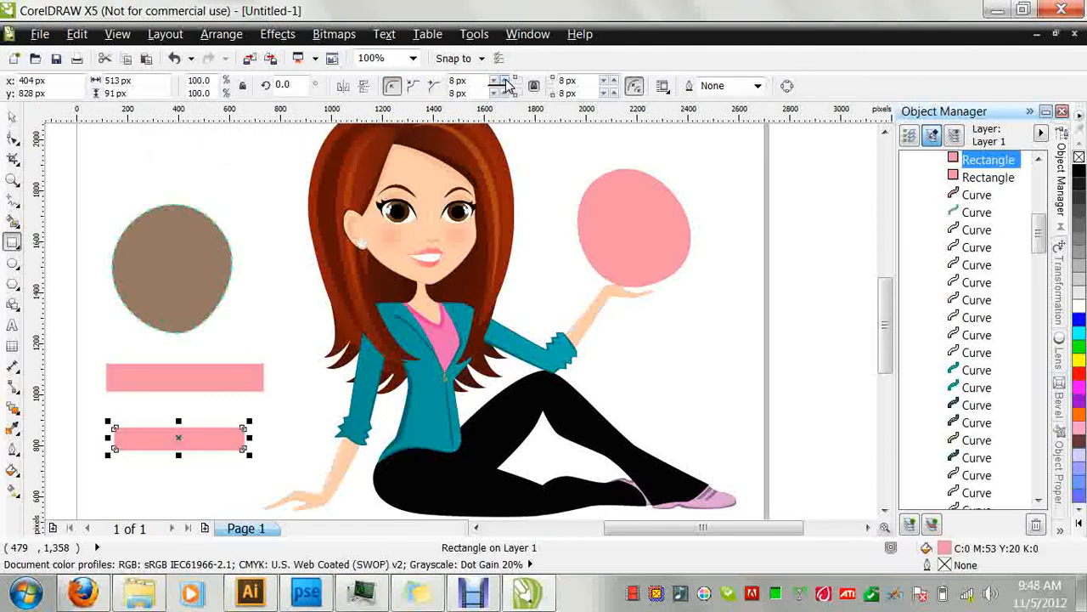
Round the lower pink rectangle's corners to a 20 px radius and deselect it.
click(505, 81)
click(506, 81)
click(505, 81)
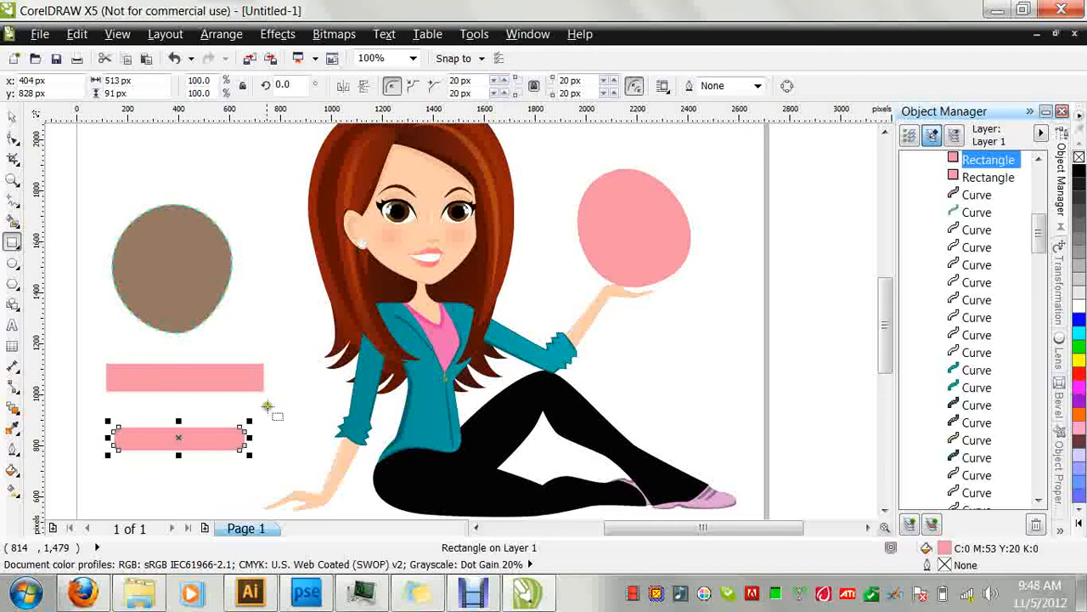
click(12, 117)
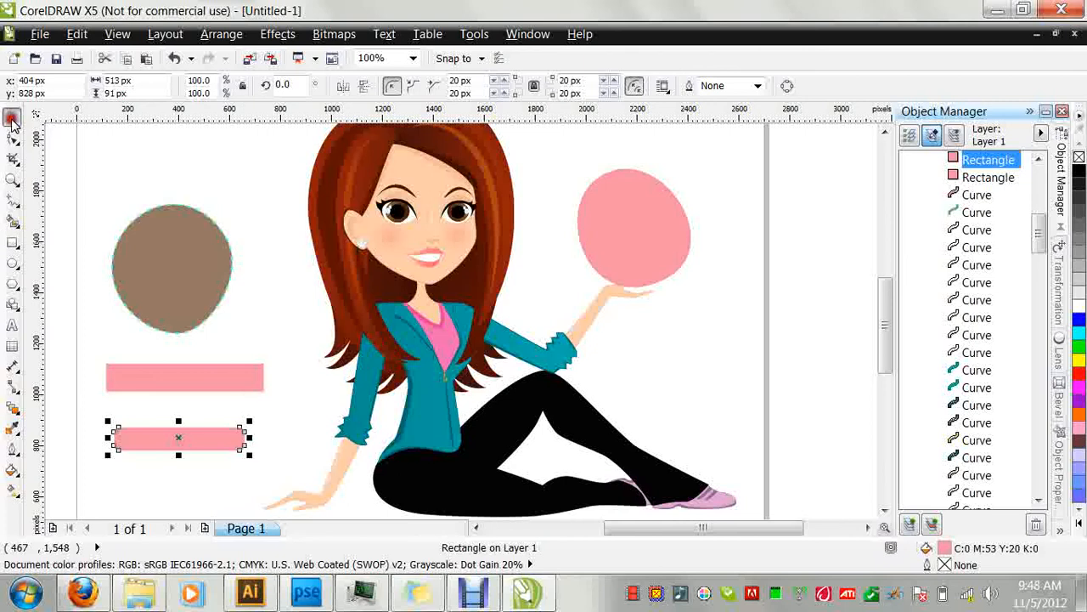
click(282, 405)
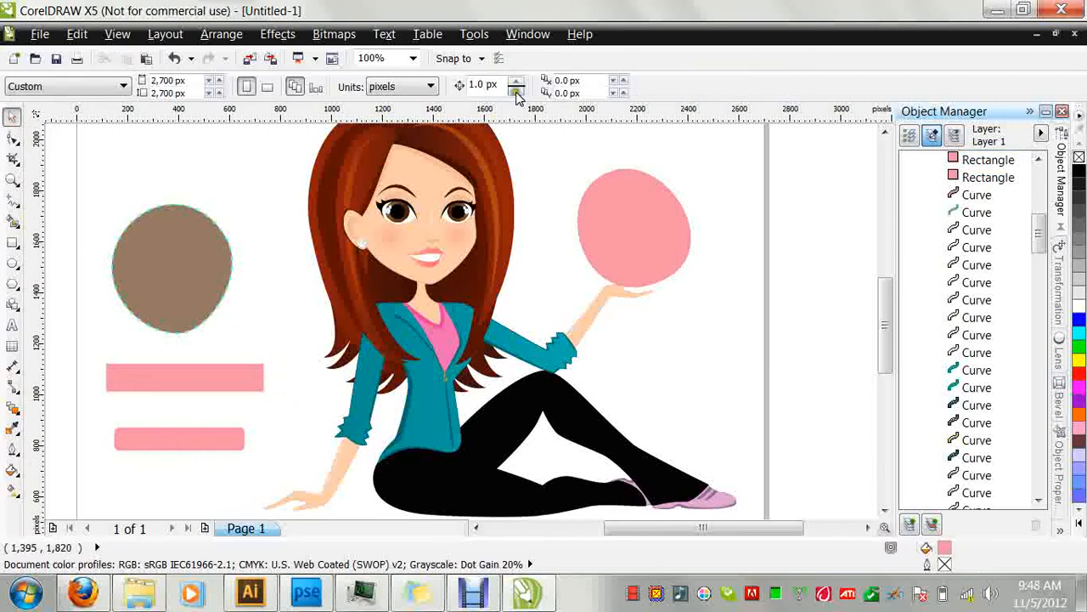
Remove the corner rounding from the lower pink rectangle so its corners are square.
click(165, 444)
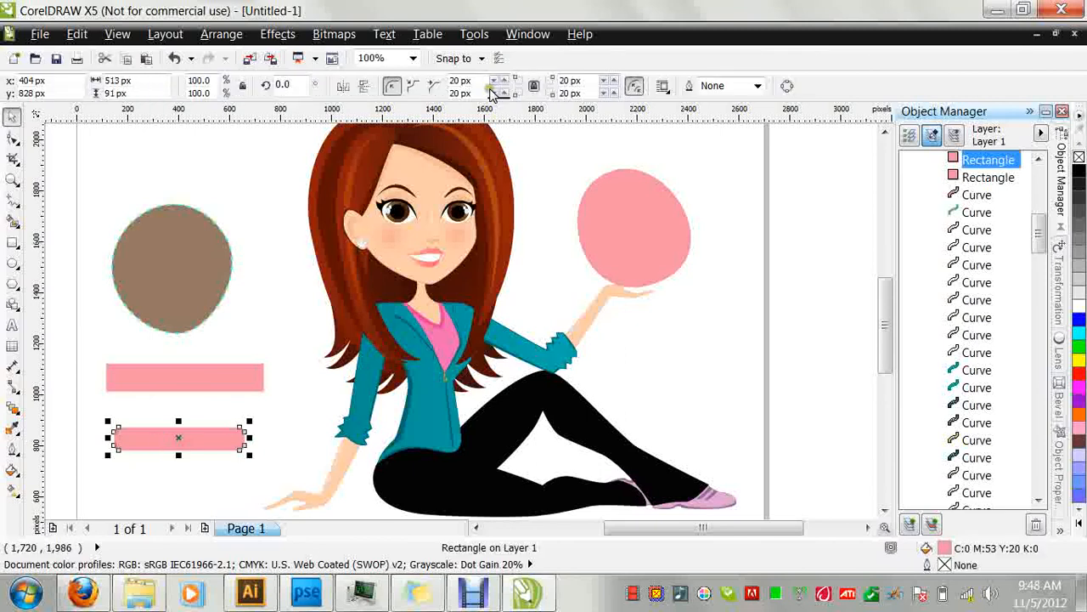
click(494, 94)
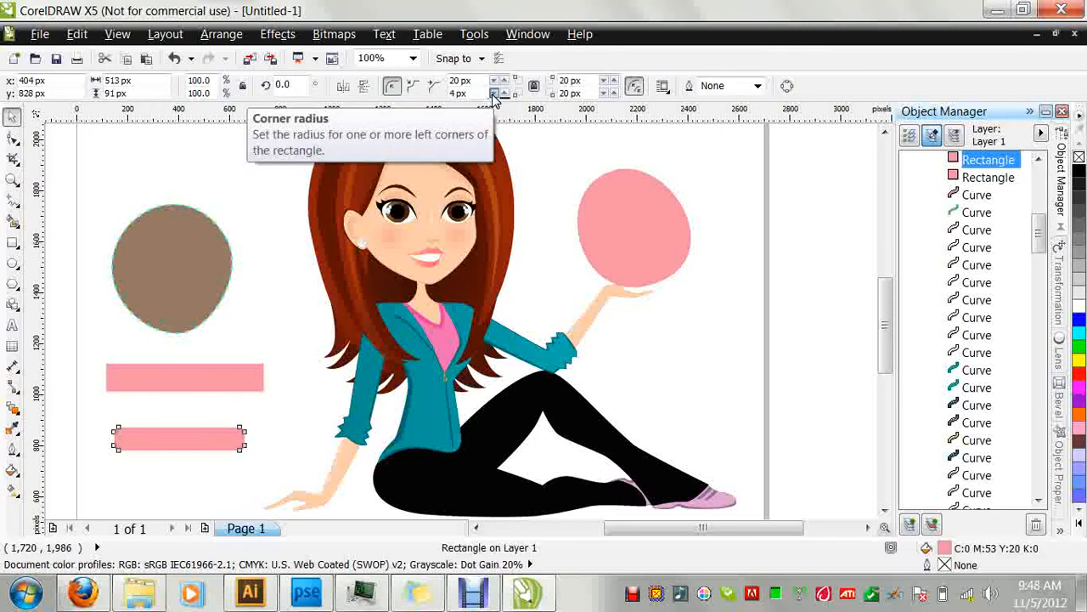
click(235, 481)
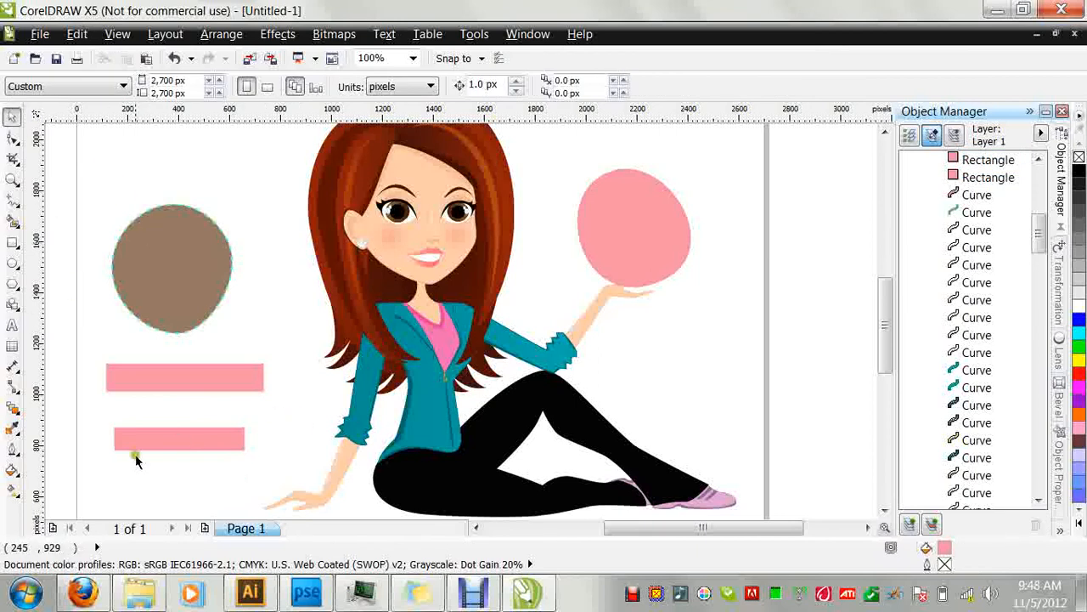
Draw an ellipse in the empty space below the raised hand and size it to 316 by 316 px.
click(13, 264)
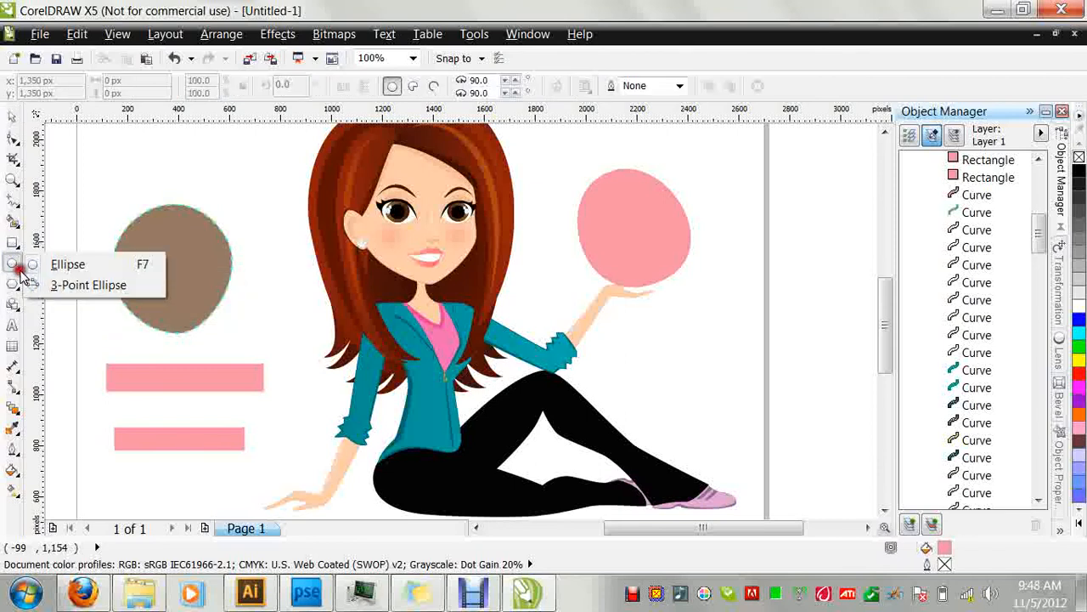
click(76, 271)
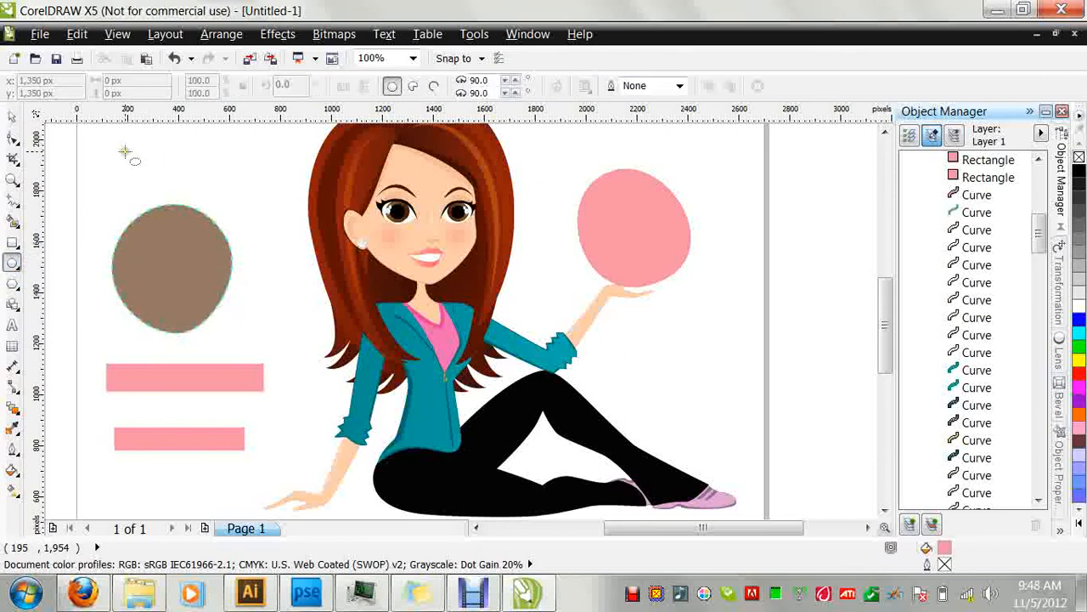
drag(637, 335, 720, 414)
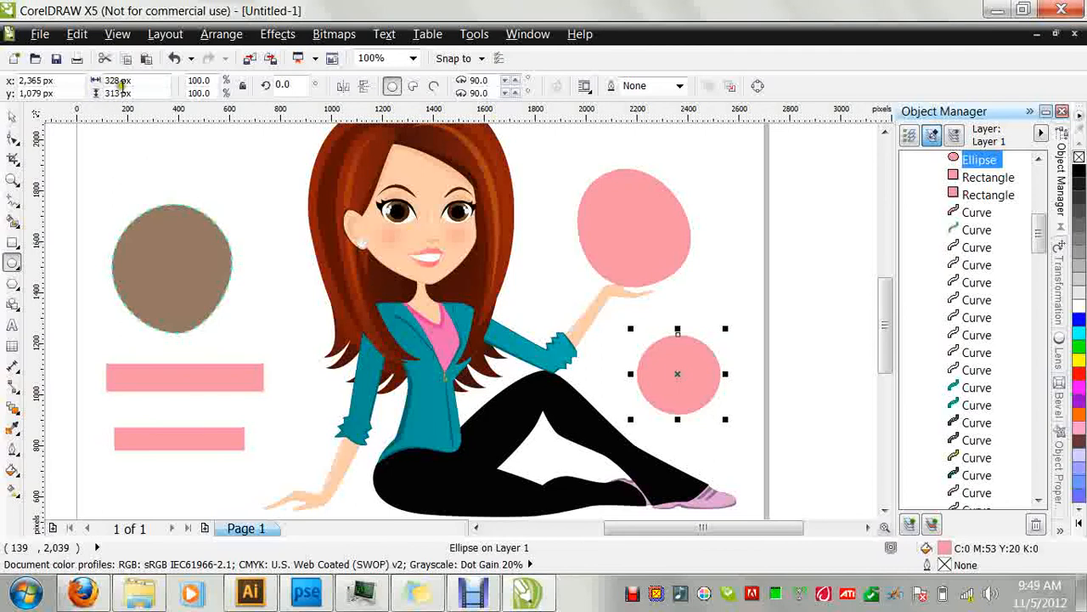
drag(631, 330, 634, 332)
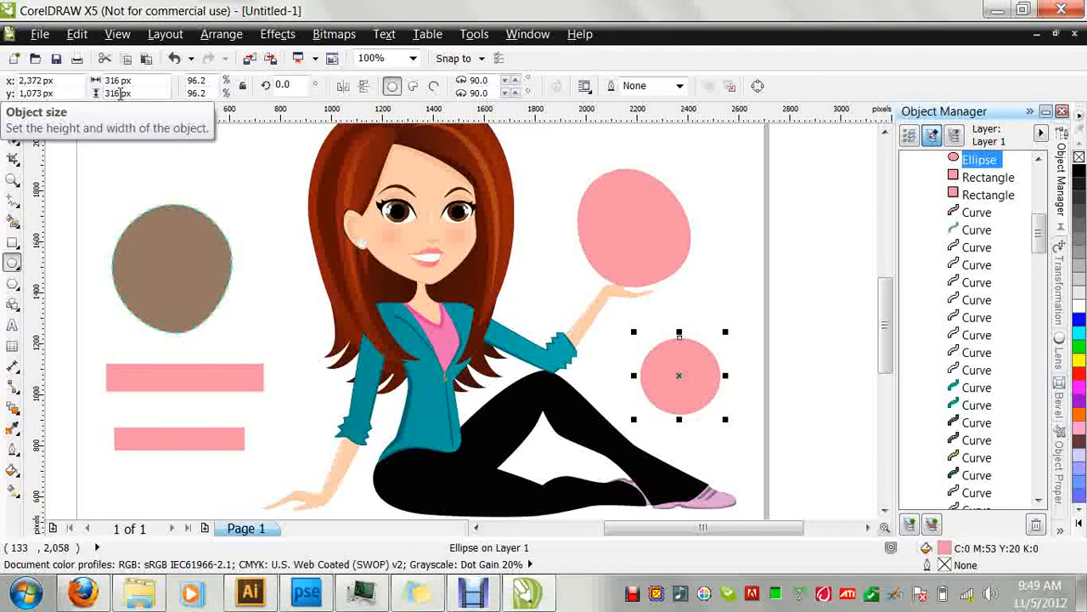
key(Return)
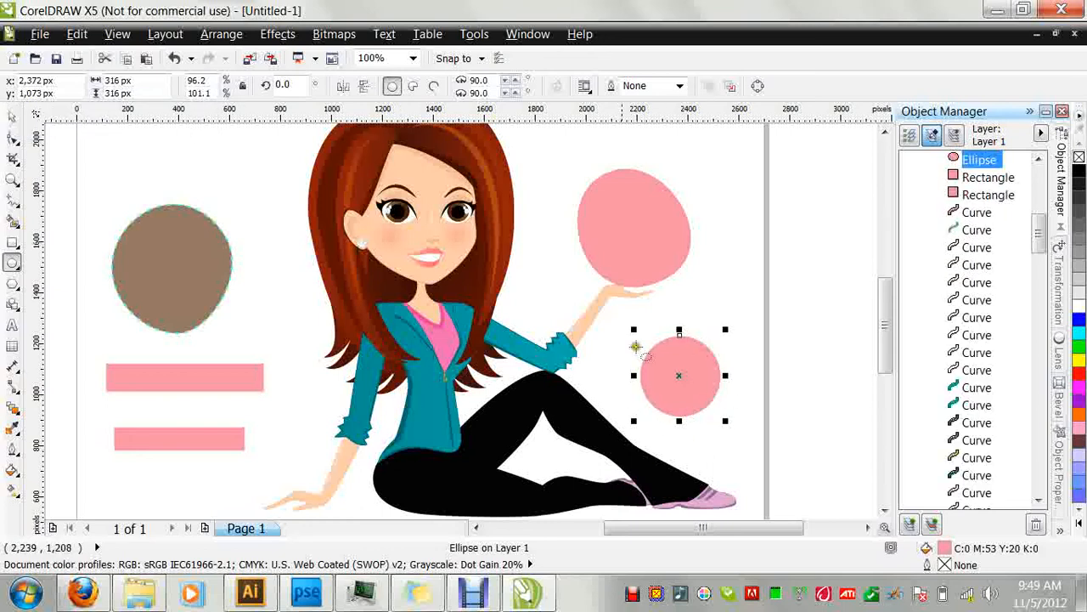
Convert the new circle below the raised hand to curves.
click(680, 375)
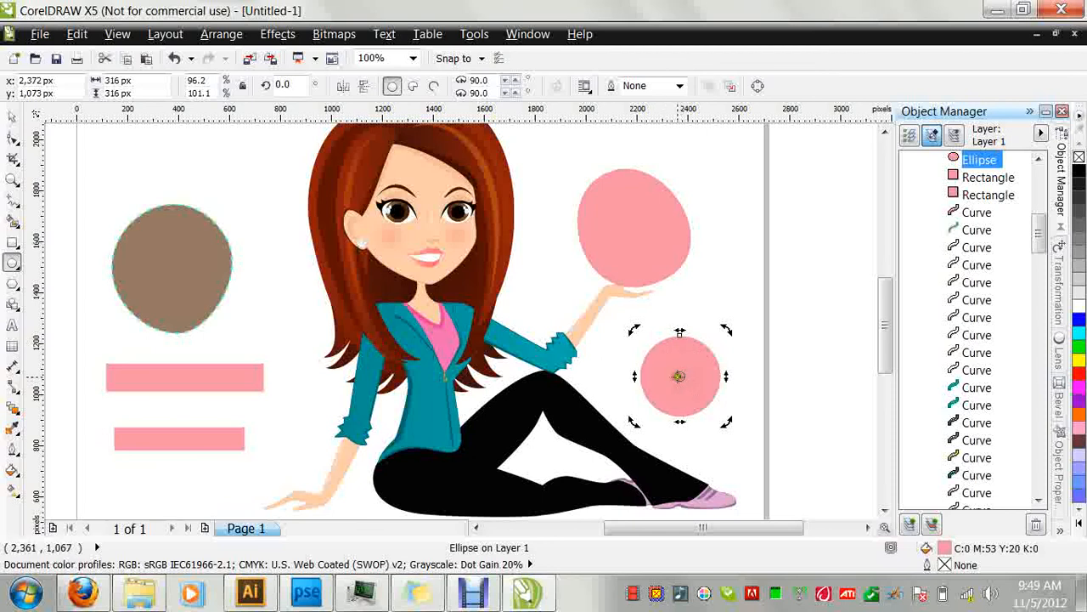
click(697, 388)
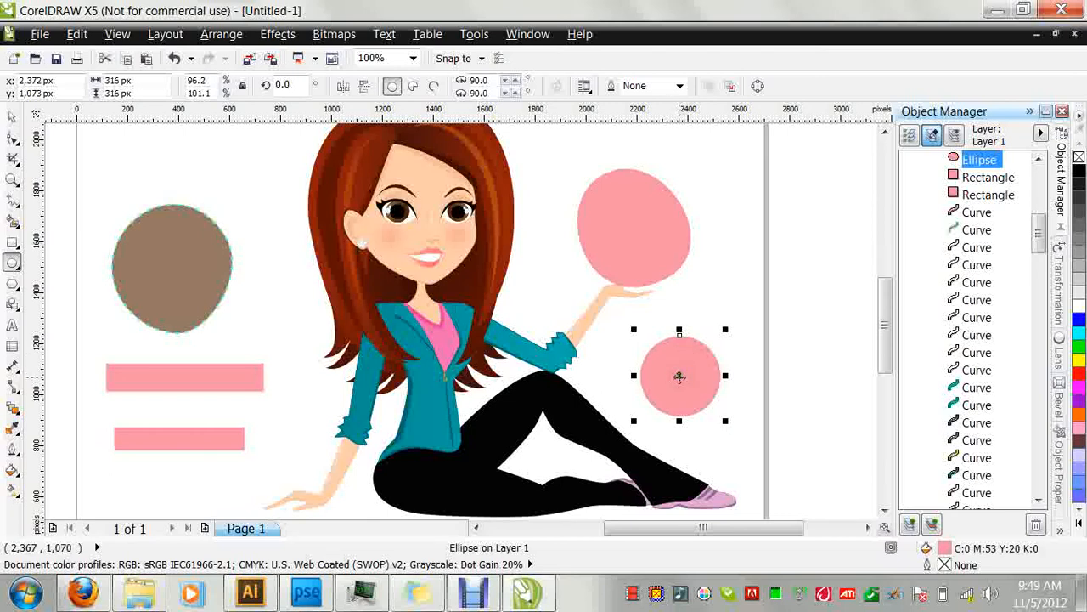
right_click(679, 377)
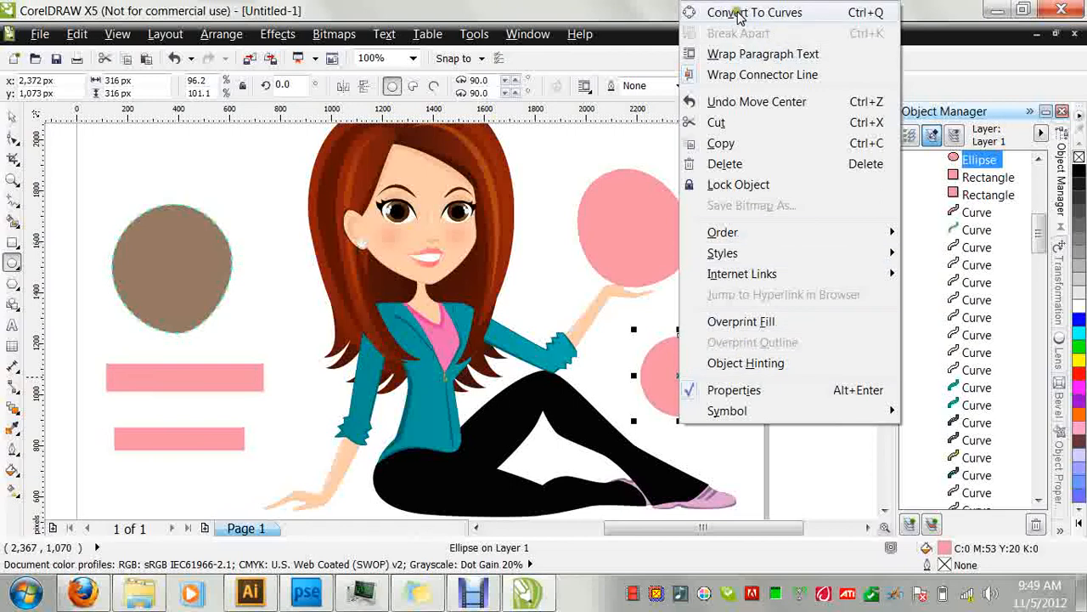
click(789, 17)
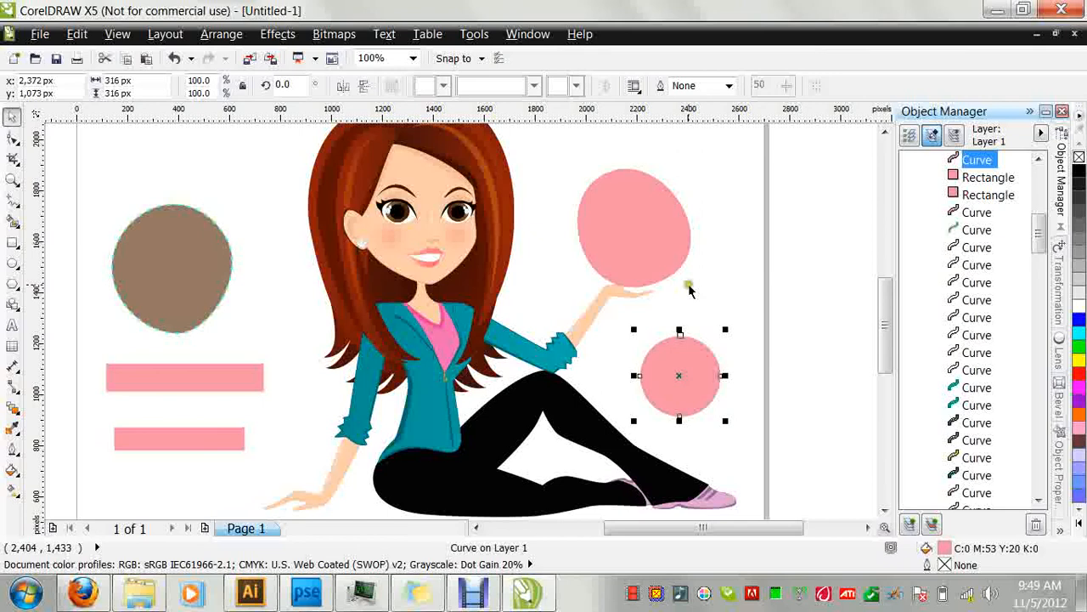
Reshape the converted circle into a crescent by bending its left side inward, and deselect it.
key(F10)
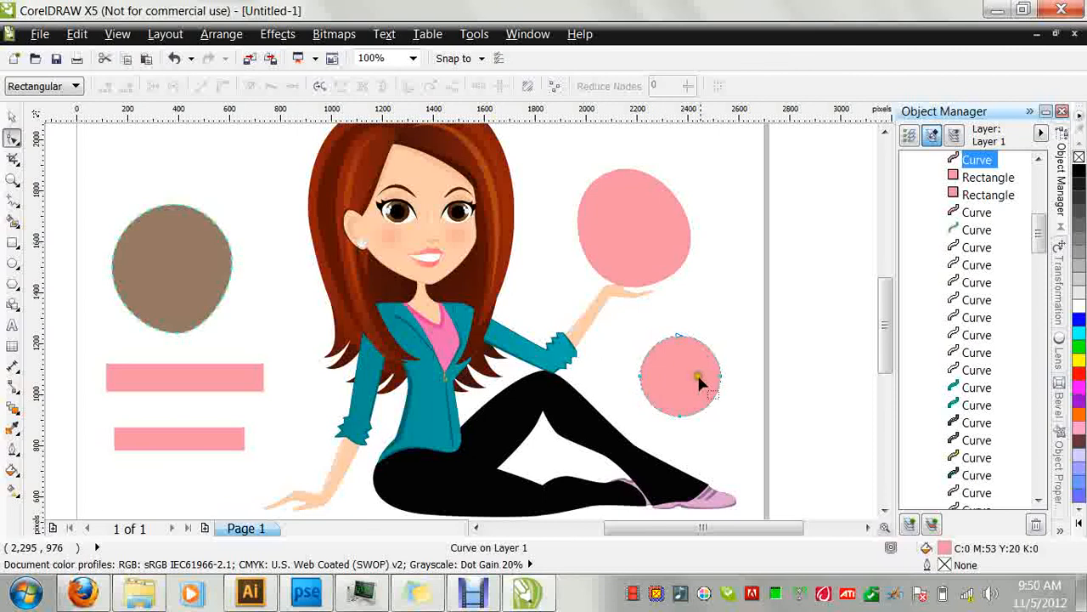
drag(641, 376, 703, 340)
drag(704, 420, 718, 432)
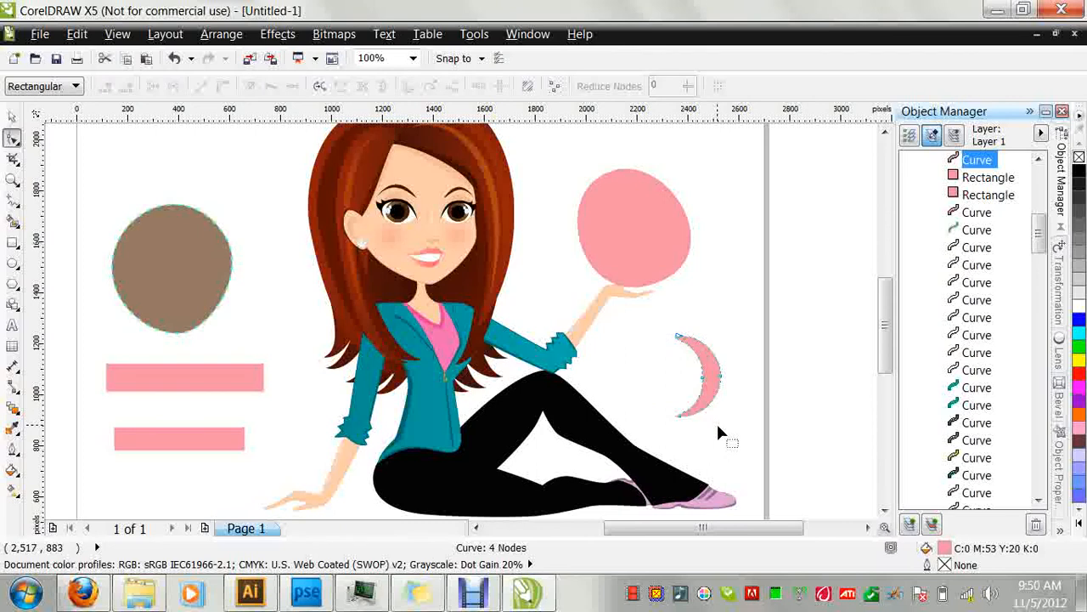
click(12, 119)
click(159, 185)
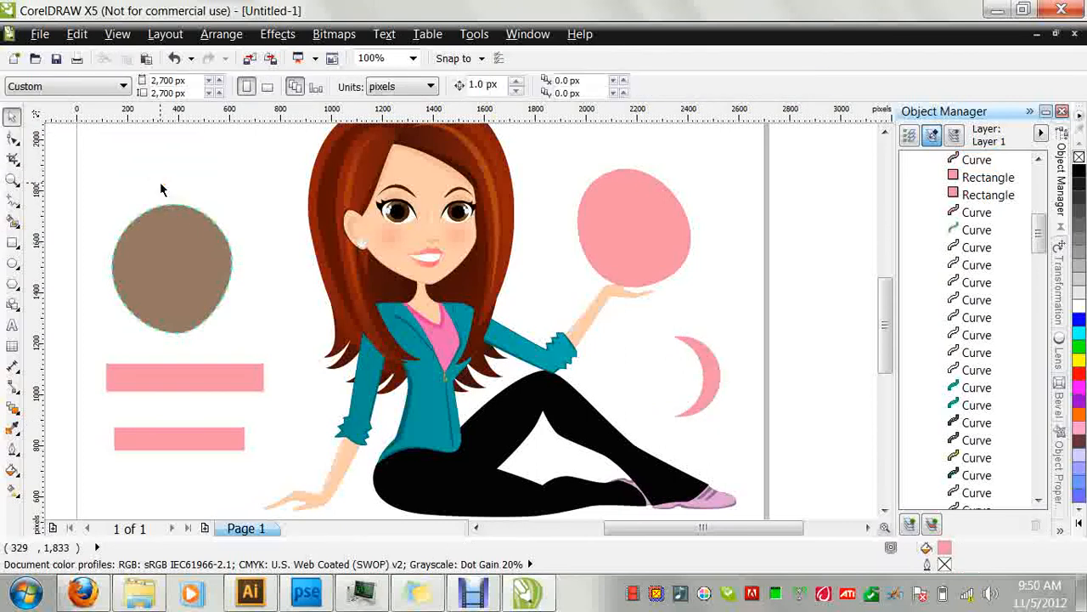
Convert the upper pink rectangle to curves and deselect it.
click(155, 368)
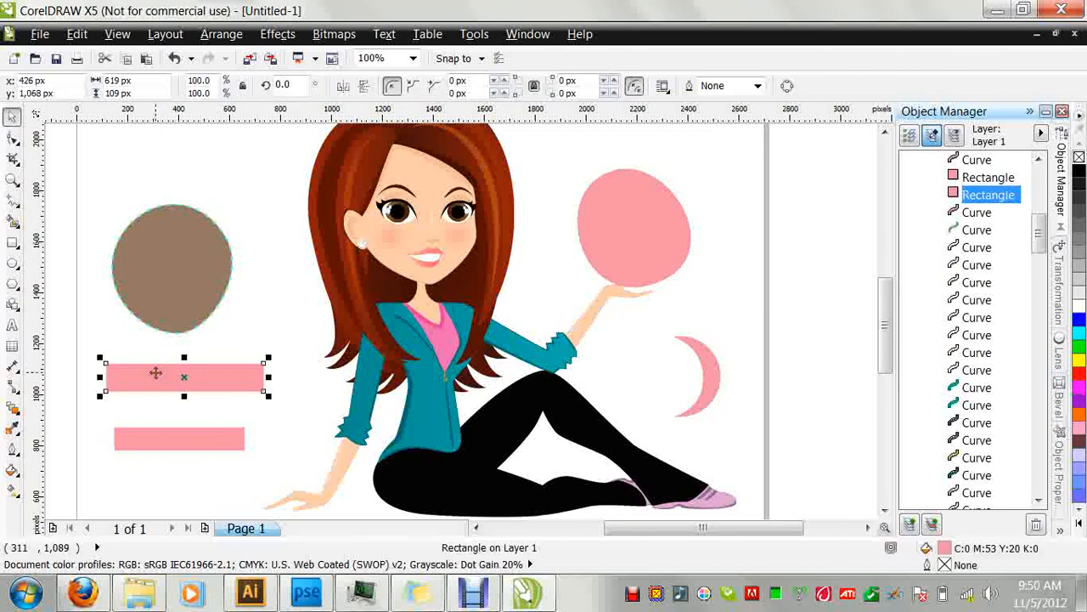
right_click(157, 374)
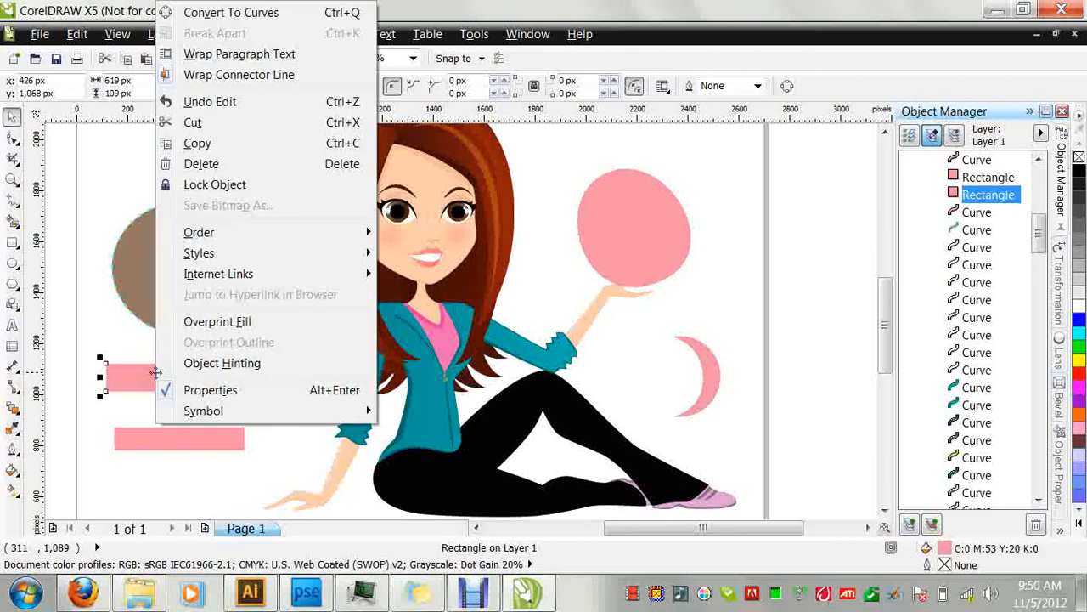
click(284, 15)
click(281, 325)
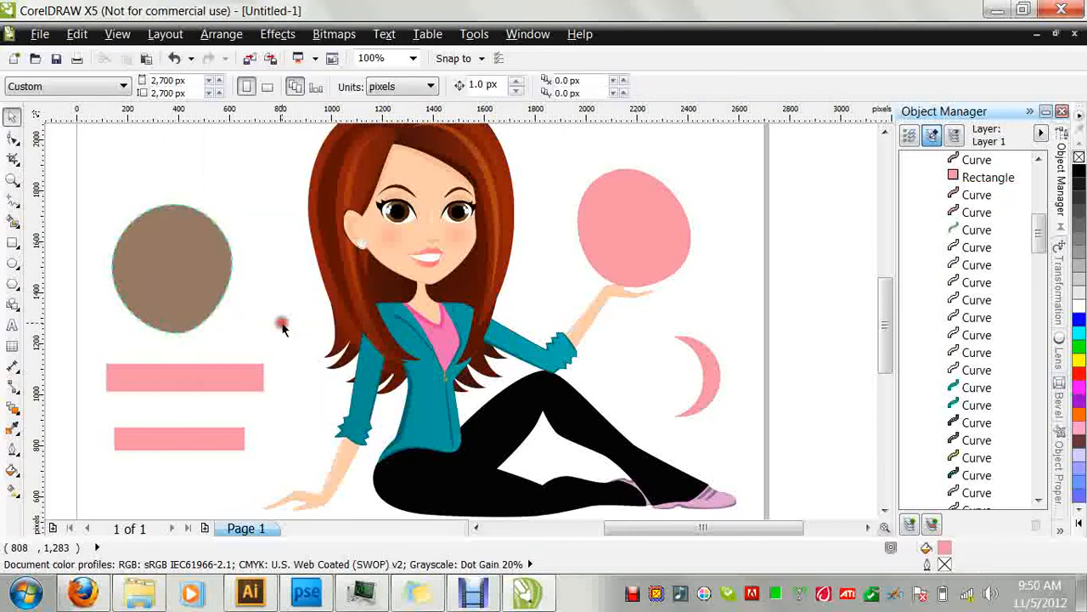
Move the lower-left node of the upper pink shape downward to give it a slanted bottom edge.
click(214, 369)
key(F10)
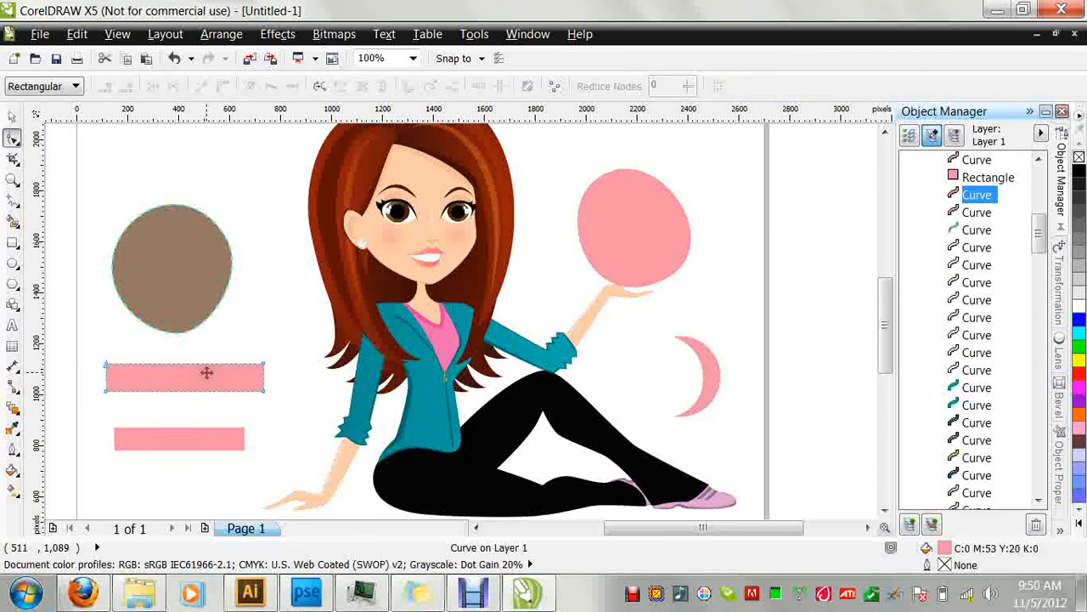
click(162, 375)
drag(162, 376, 102, 417)
click(255, 401)
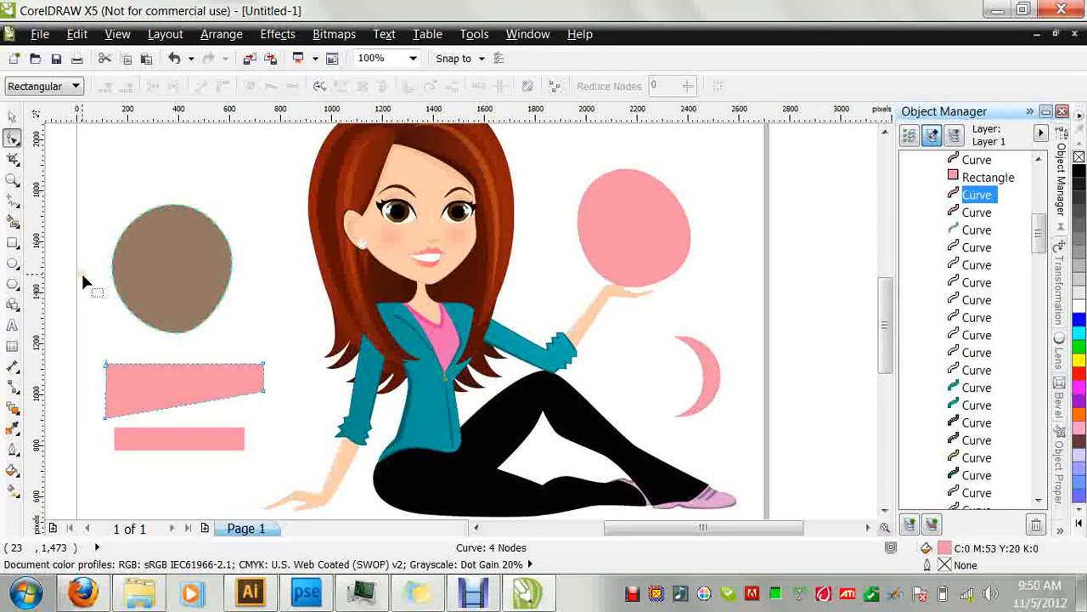
Review the polygon tool variants and the preset shapes offered by the Basic Shapes tool.
click(17, 293)
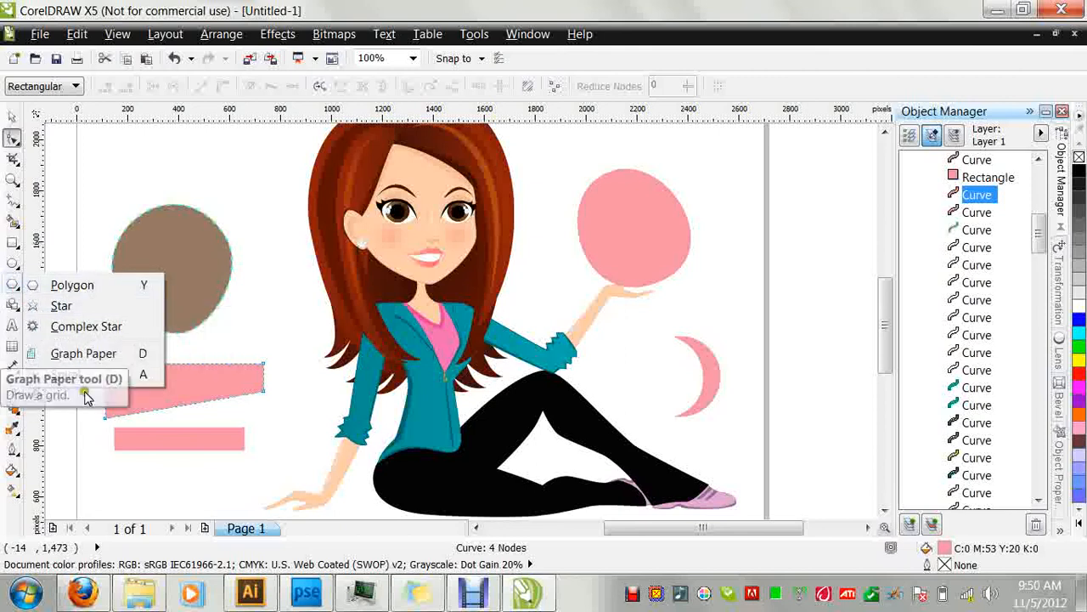
click(83, 134)
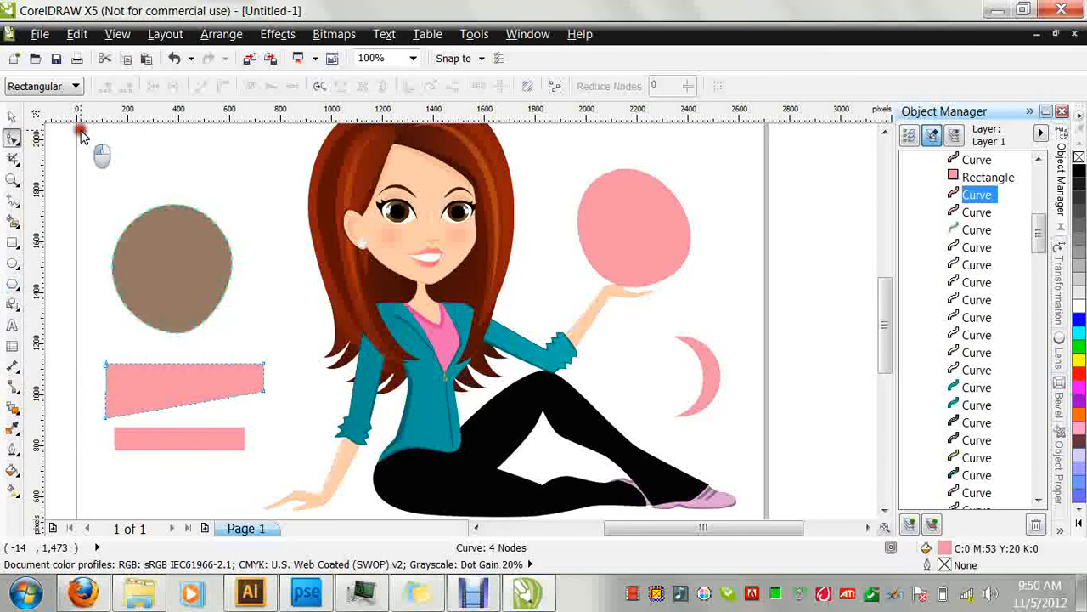
click(20, 312)
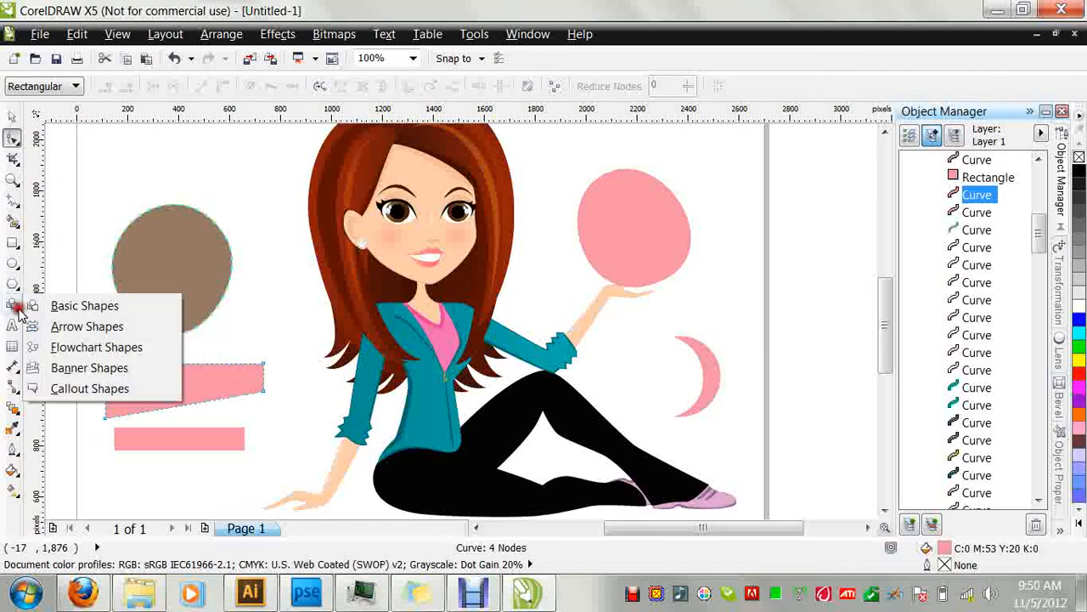
click(74, 307)
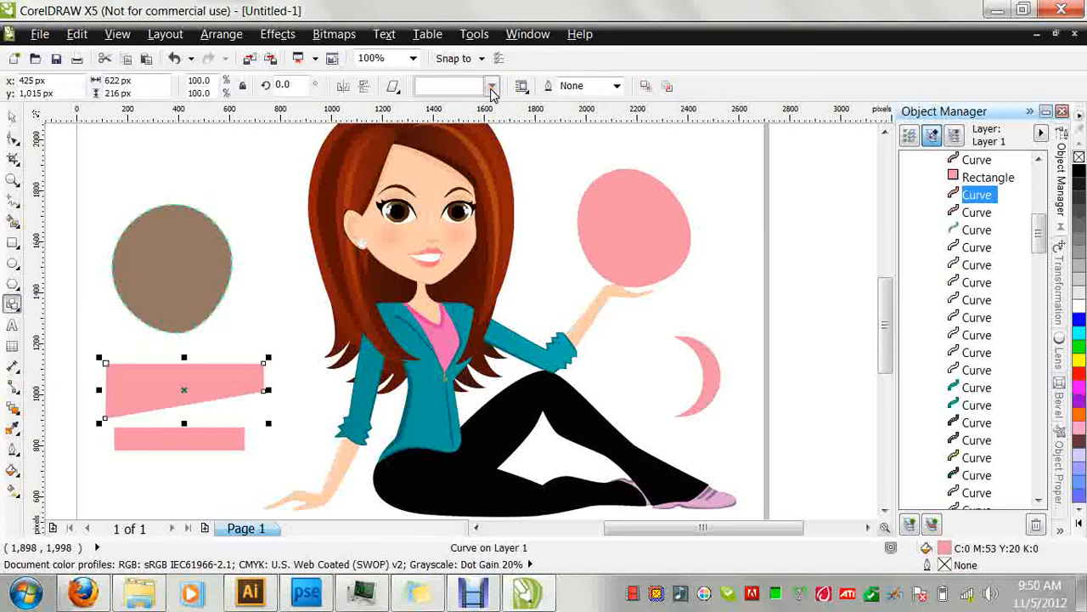
click(17, 305)
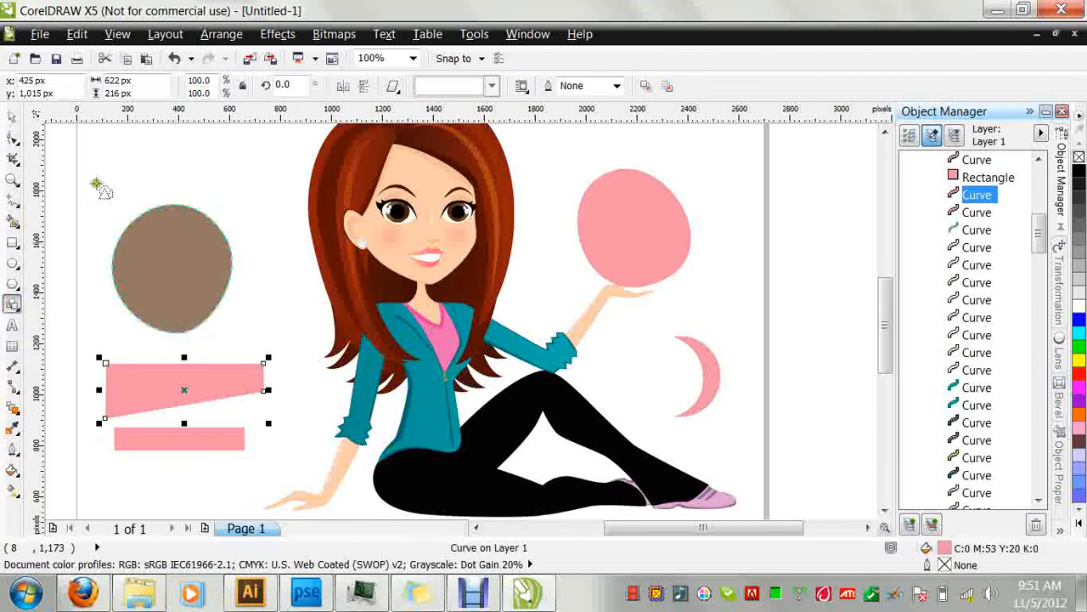
click(395, 88)
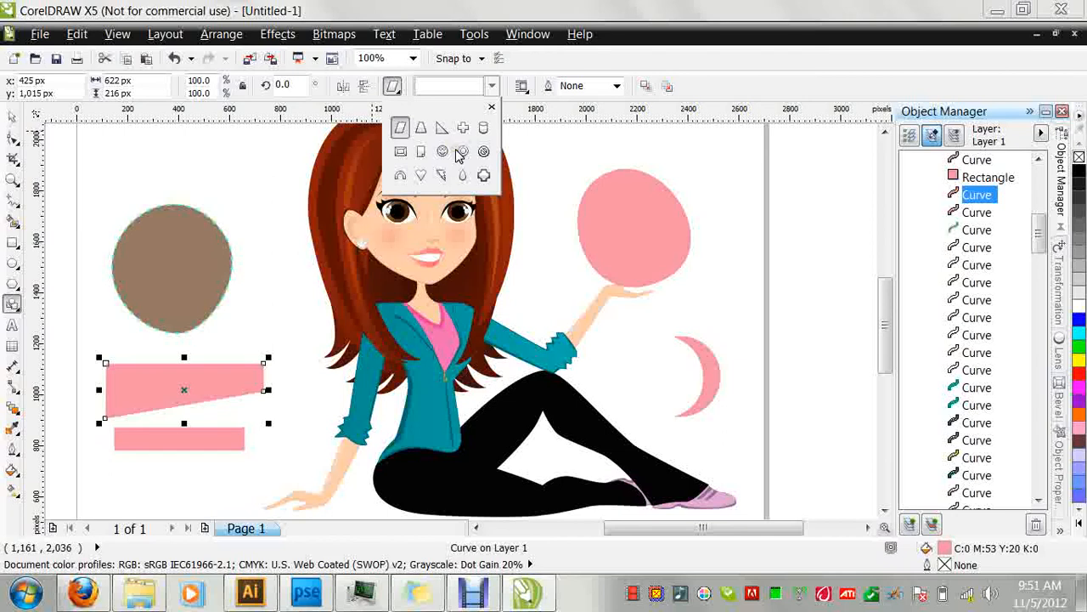
click(489, 109)
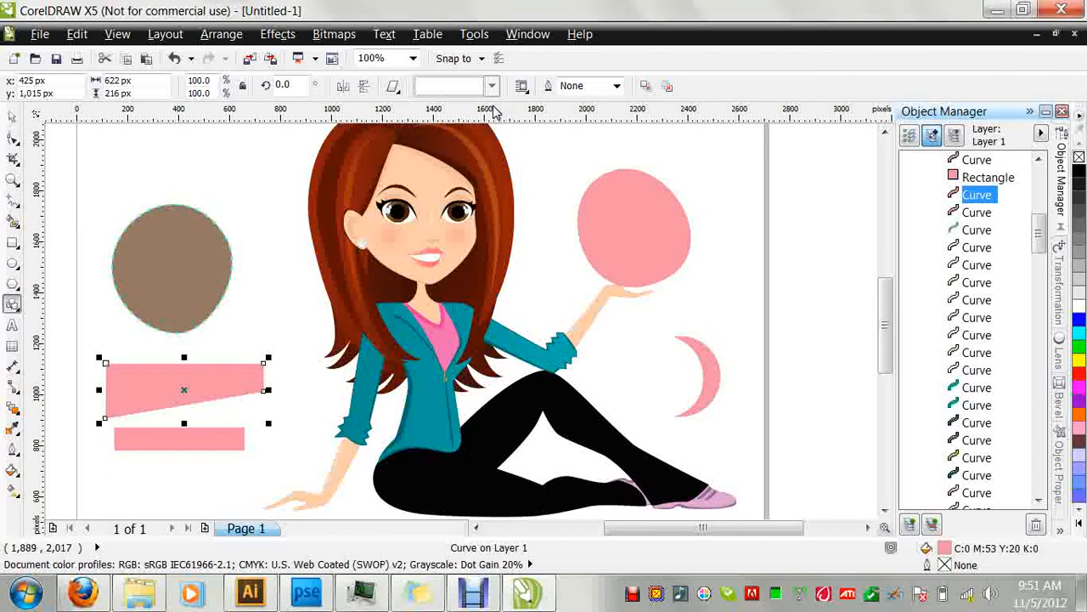
Draw a paragraph text frame about 281 by 162 px beside the hand and another about 872 by 419 px over the large pink circle.
click(12, 328)
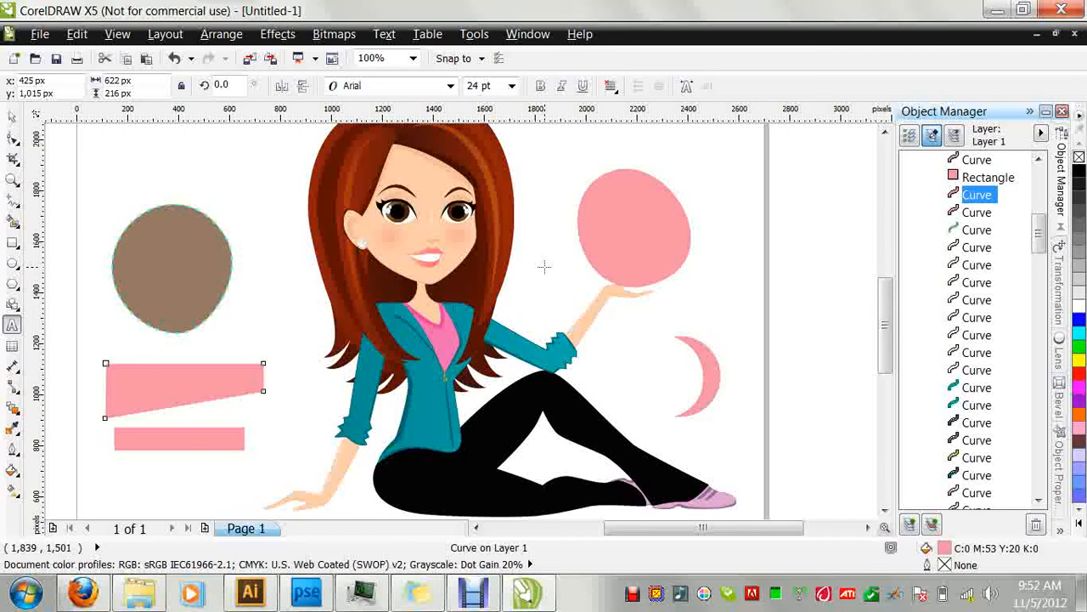
drag(534, 270, 605, 311)
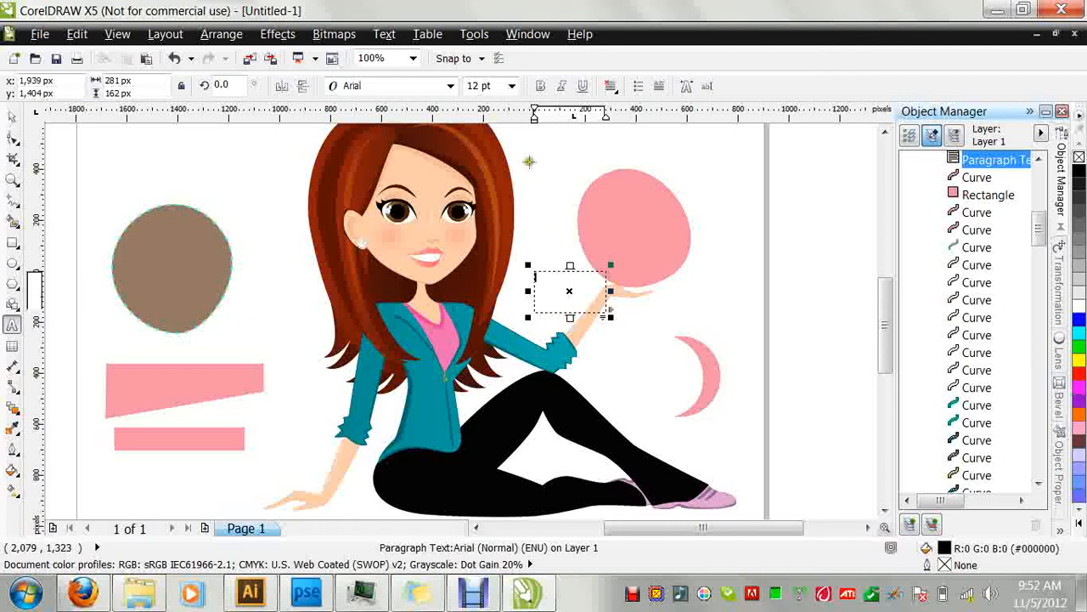
drag(532, 165, 755, 272)
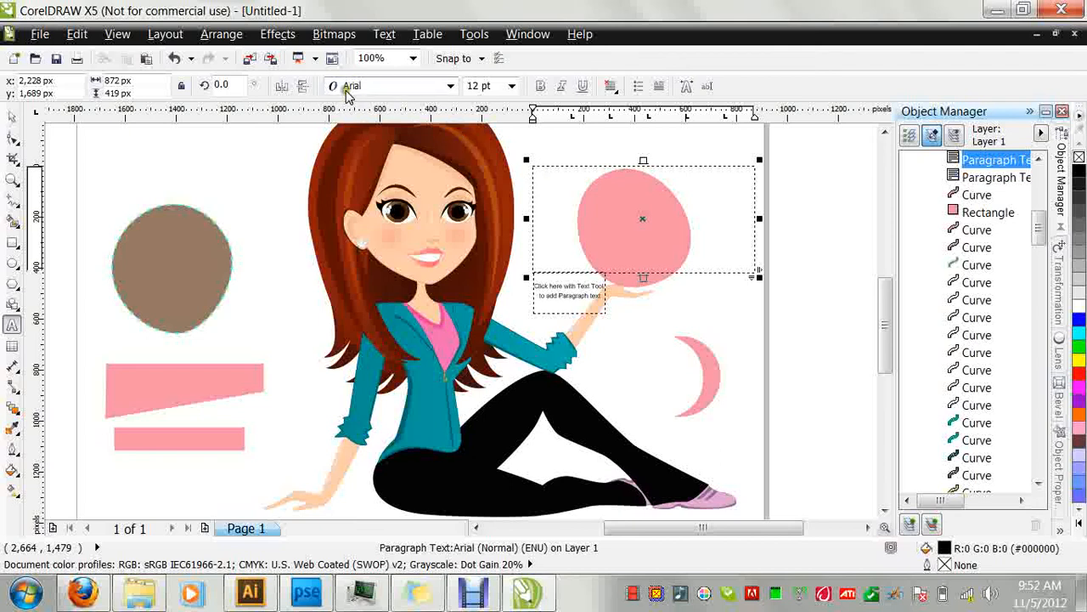
click(453, 86)
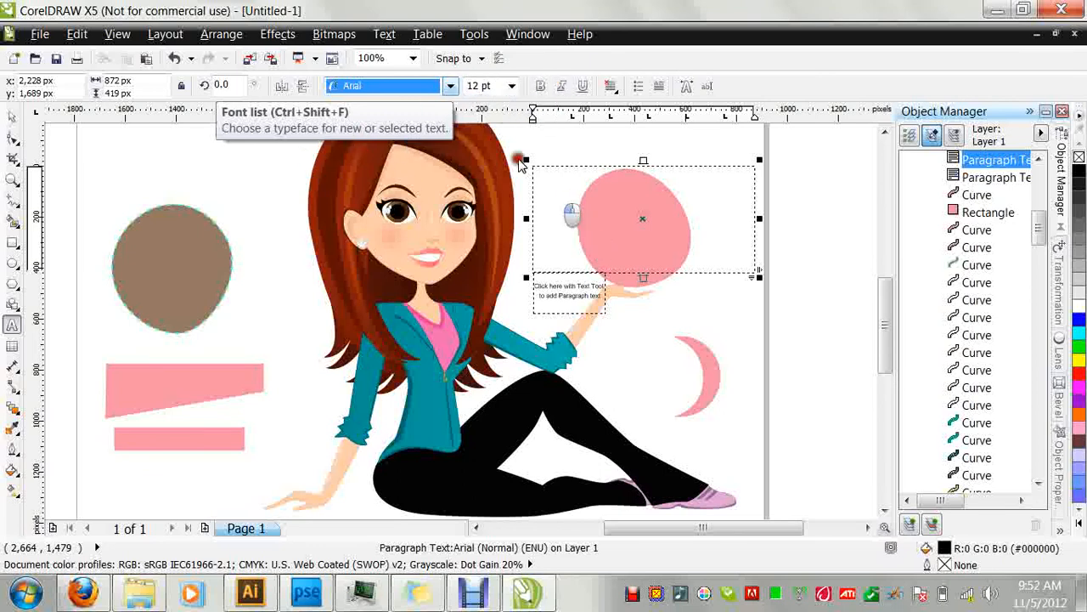
click(611, 255)
click(627, 283)
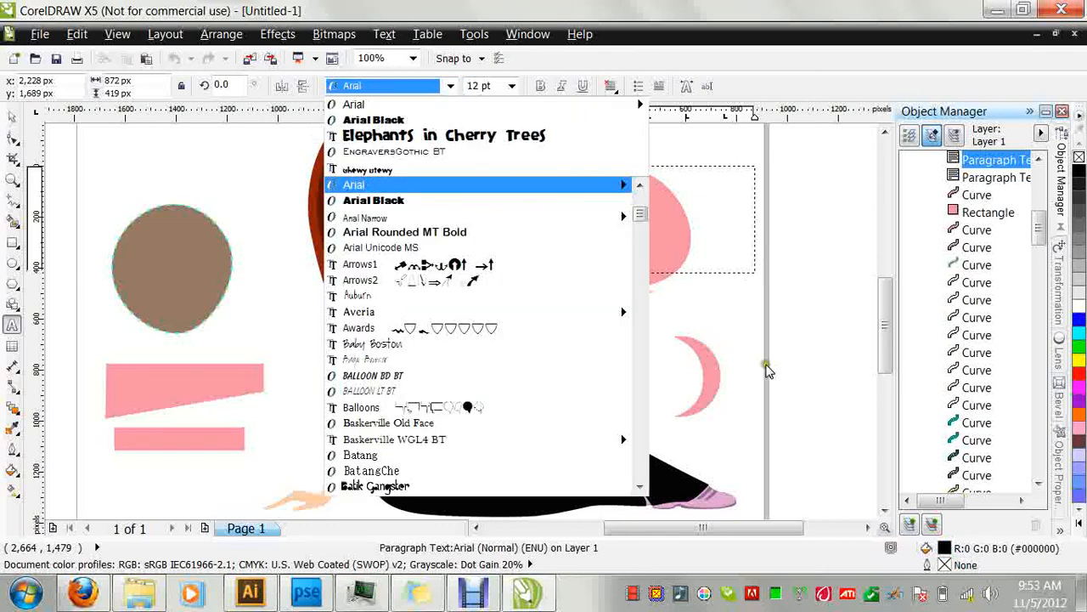
click(807, 336)
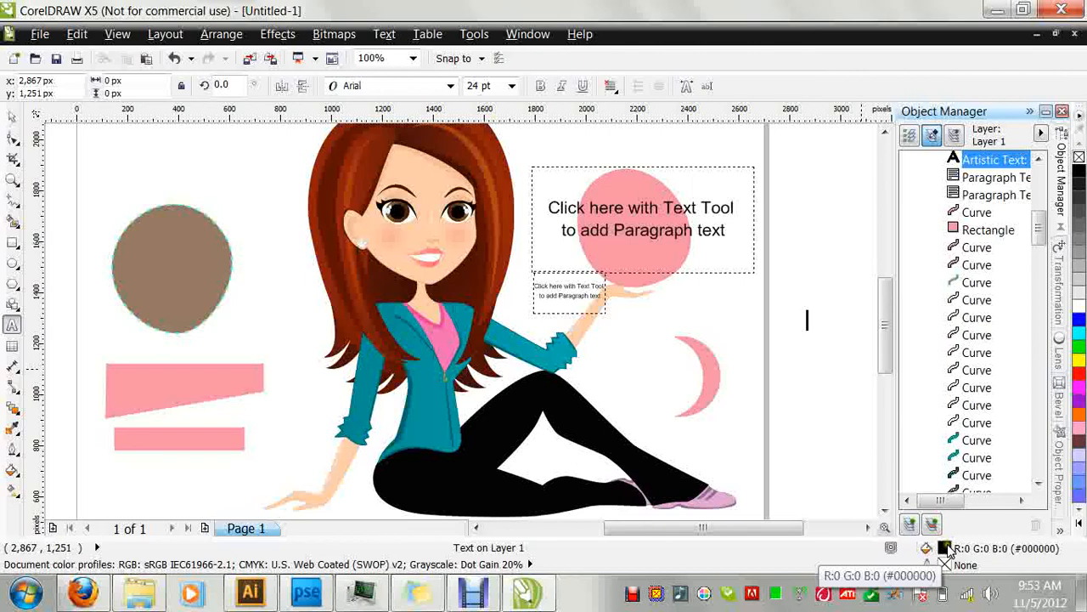
Enter "HI!!!!" in the large paragraph text frame over the pink circle.
click(546, 187)
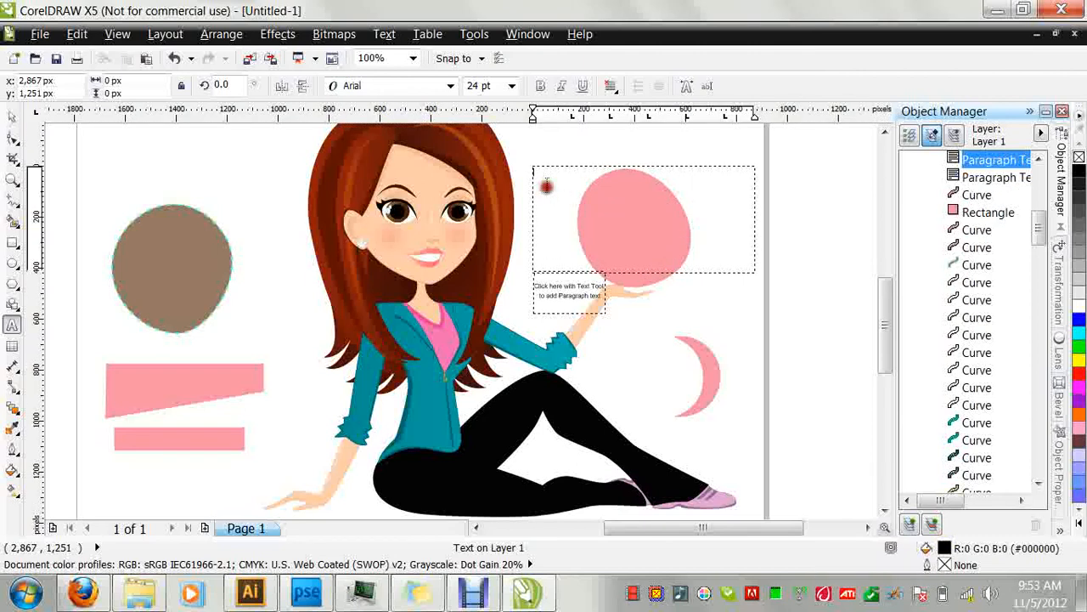
text(Hi!)
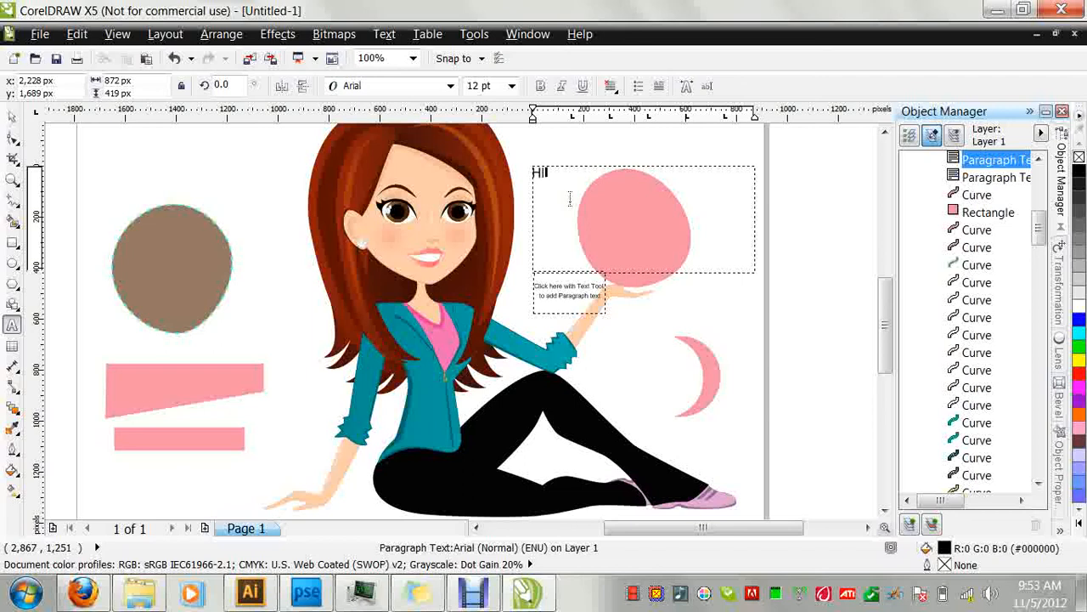
text(!!!!)
Give the "HI!!!!" text a uniform fill of Blue from the RGB palette and deselect the frame.
click(570, 173)
drag(569, 173, 533, 173)
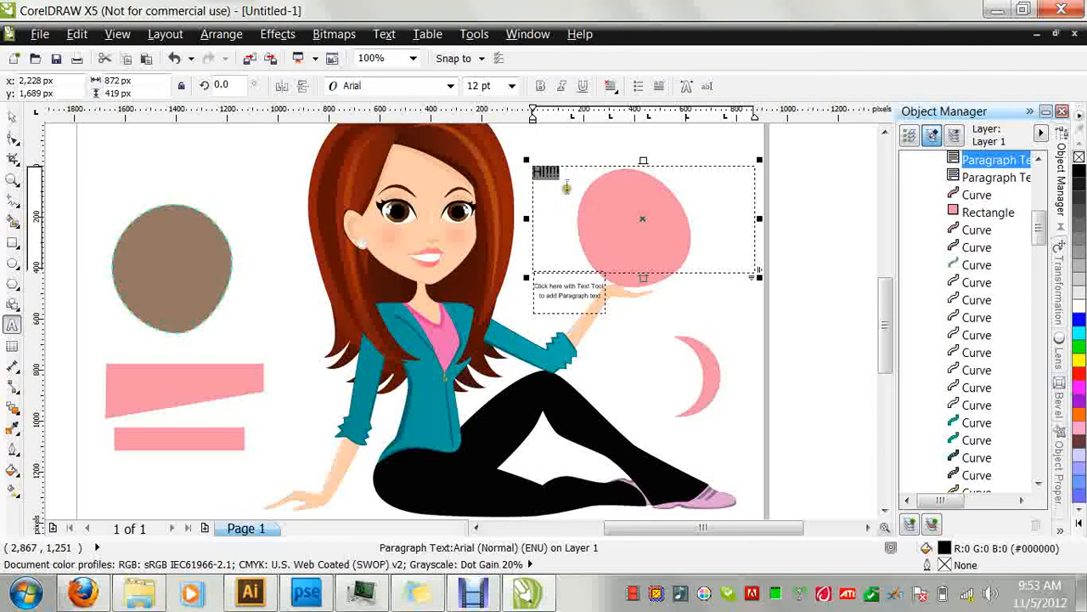
double_click(945, 550)
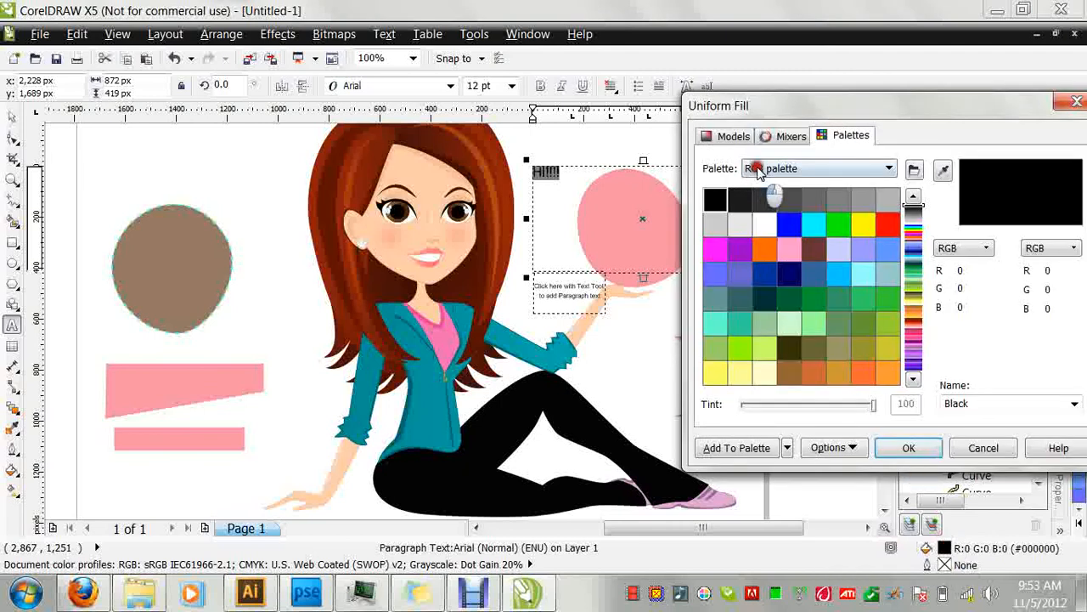
click(789, 223)
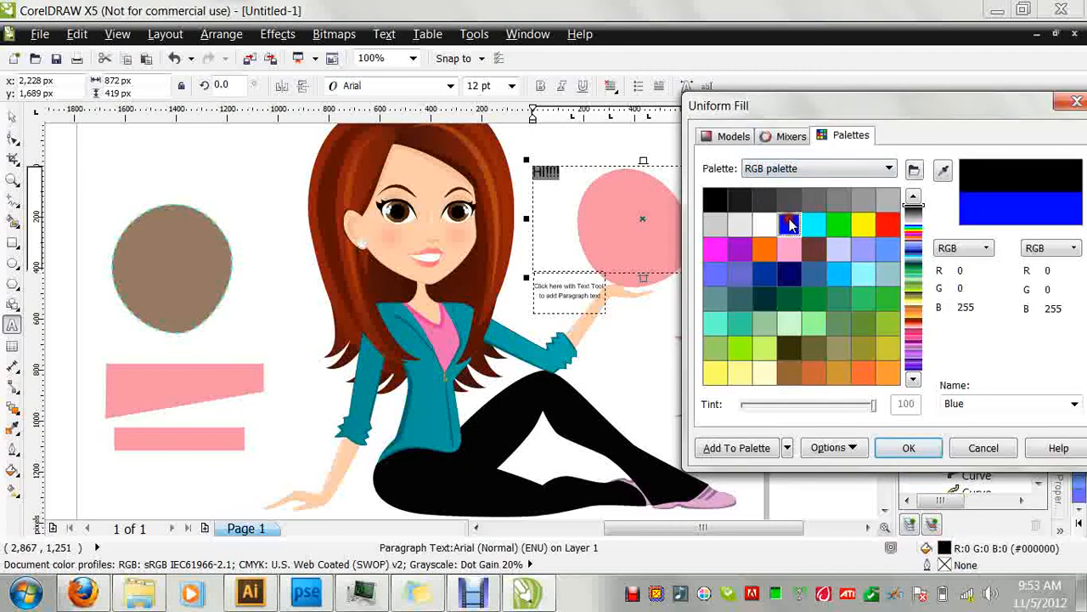
click(903, 452)
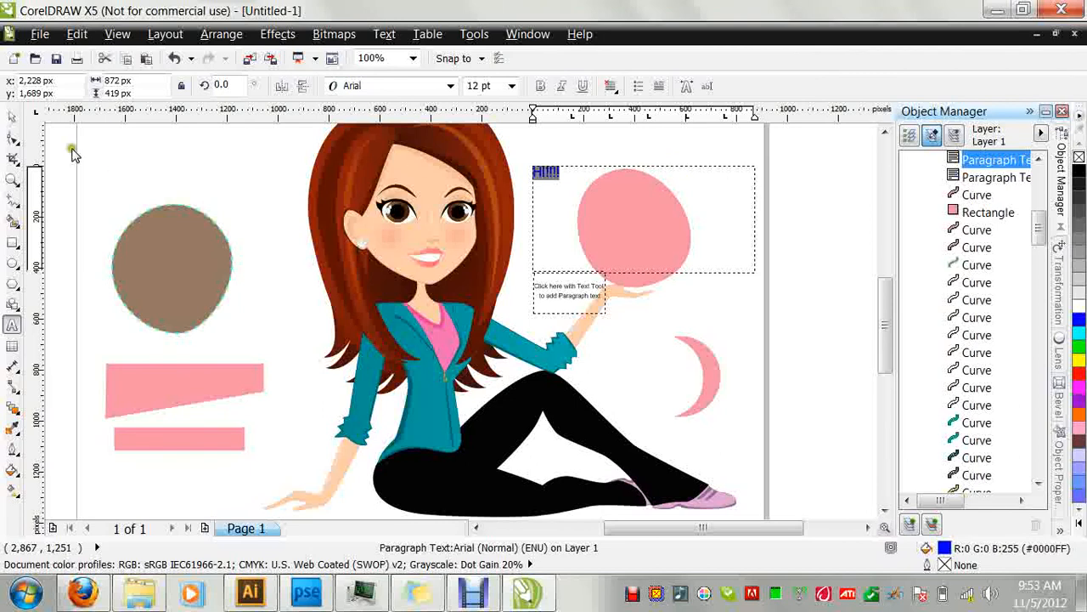
click(11, 115)
click(578, 151)
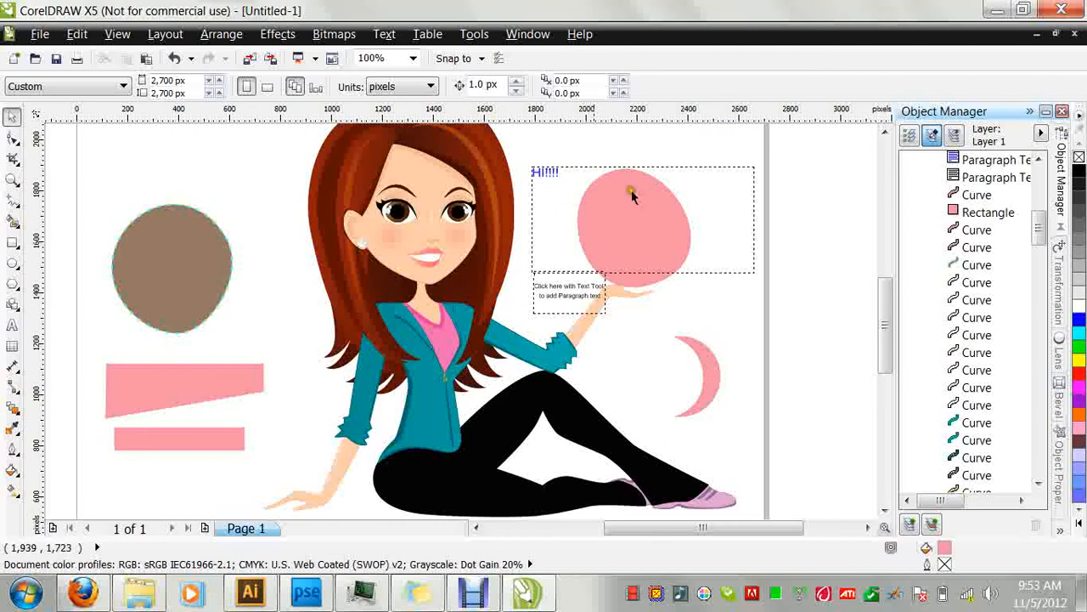
Set the "HI!!!!" text to 150 pt and enlarge its frame to about 2178 by 1046 px.
click(562, 173)
double_click(562, 172)
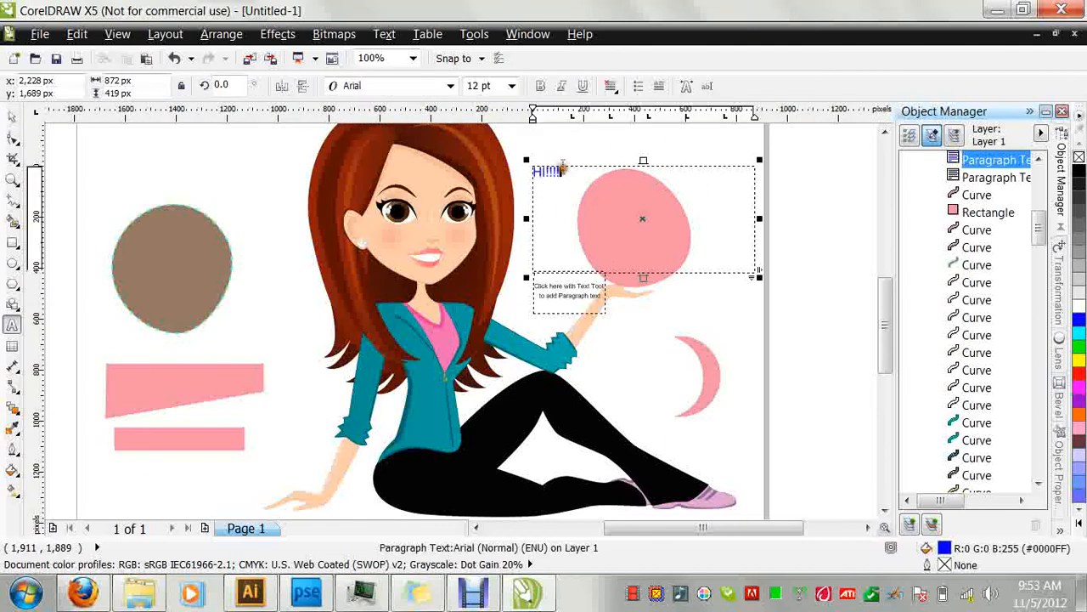
drag(566, 171, 521, 172)
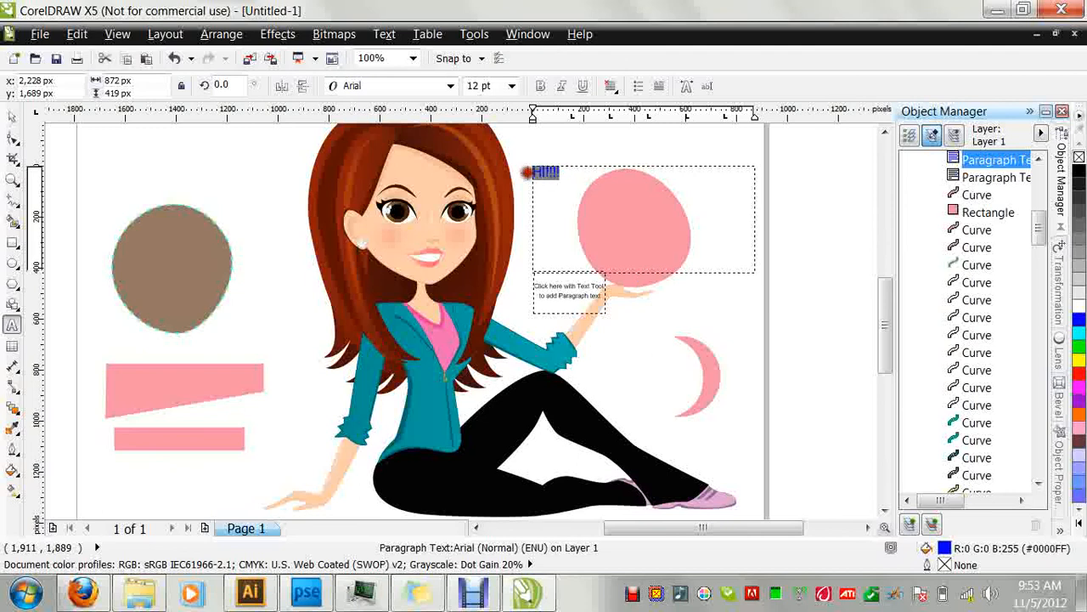
click(513, 86)
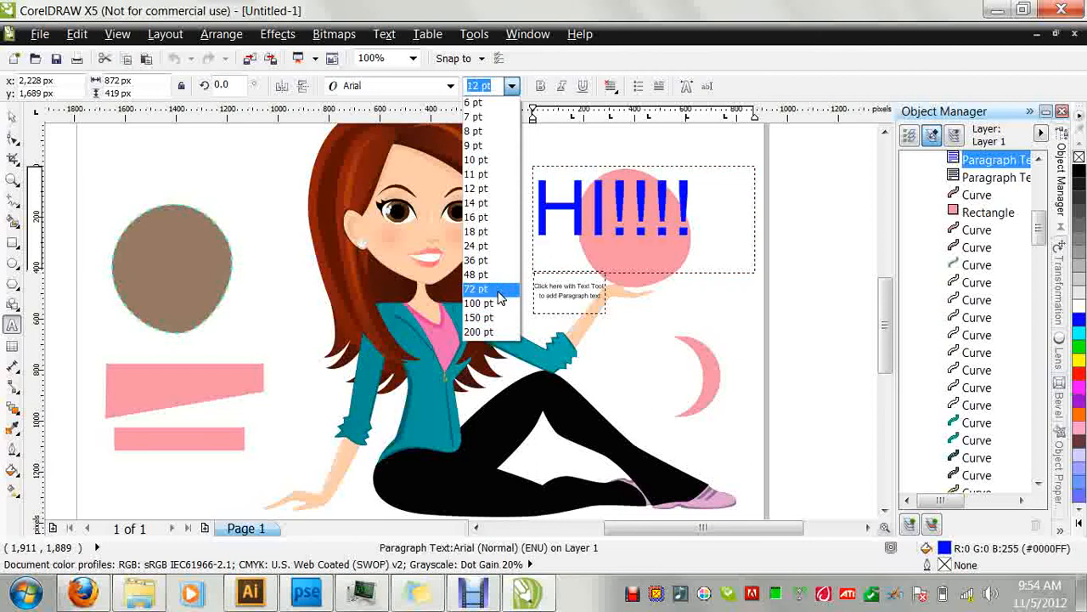
click(480, 317)
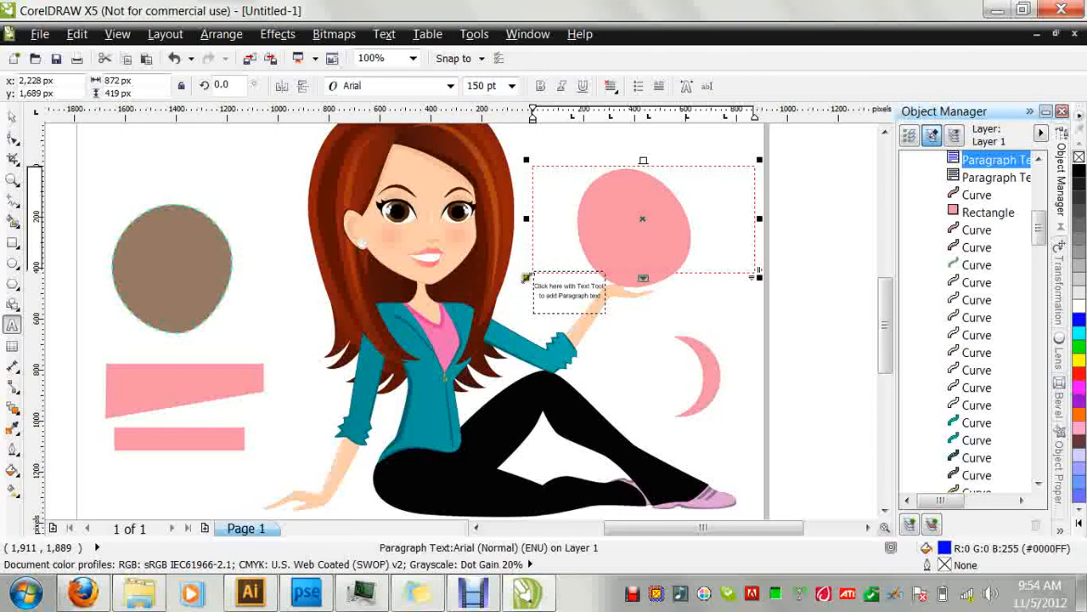
click(526, 293)
drag(510, 291, 194, 466)
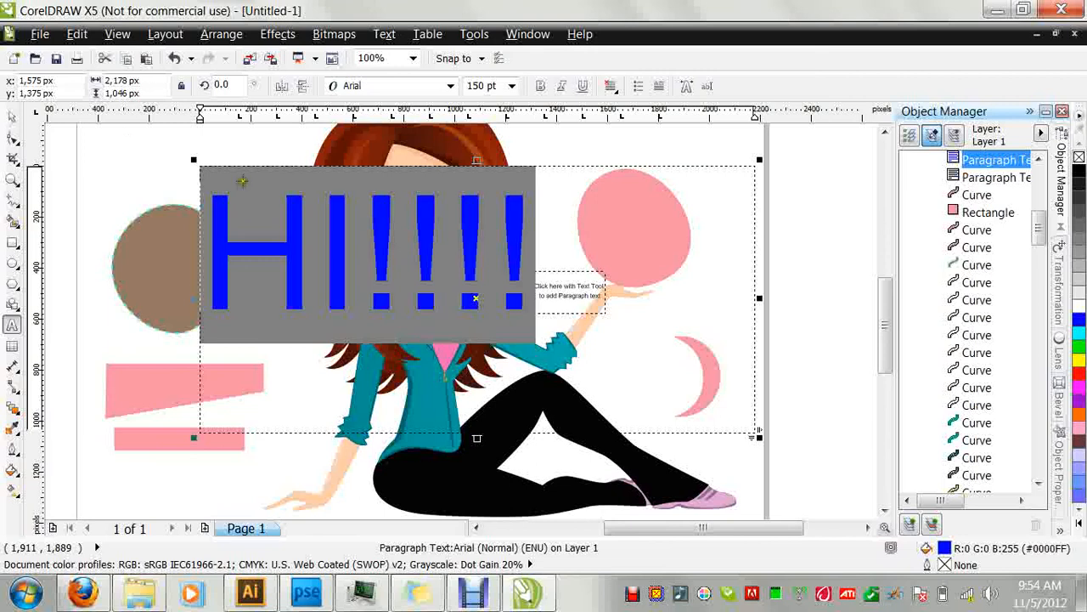
Move the "HI!!!!" text frame beside the character, past the page's right edge, to about x 3581, y 1366 px.
click(11, 115)
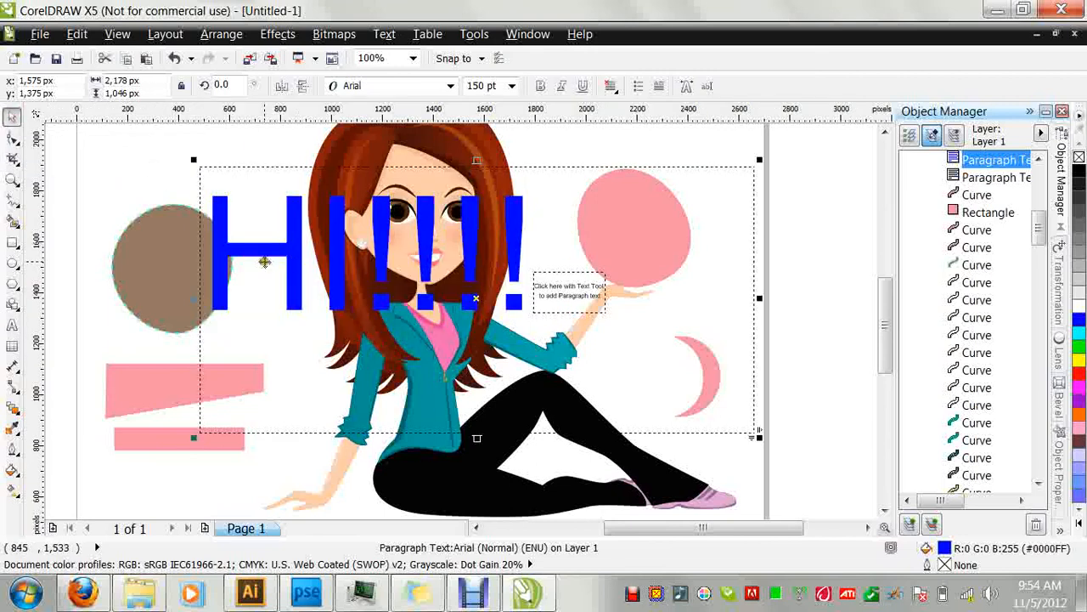
drag(754, 536, 815, 528)
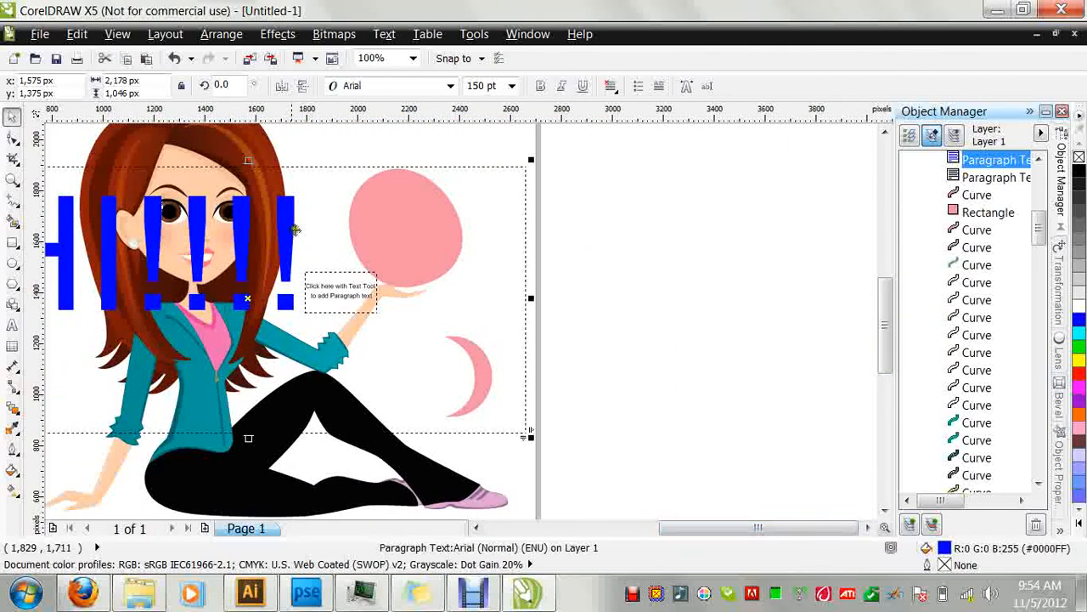
drag(302, 251, 809, 274)
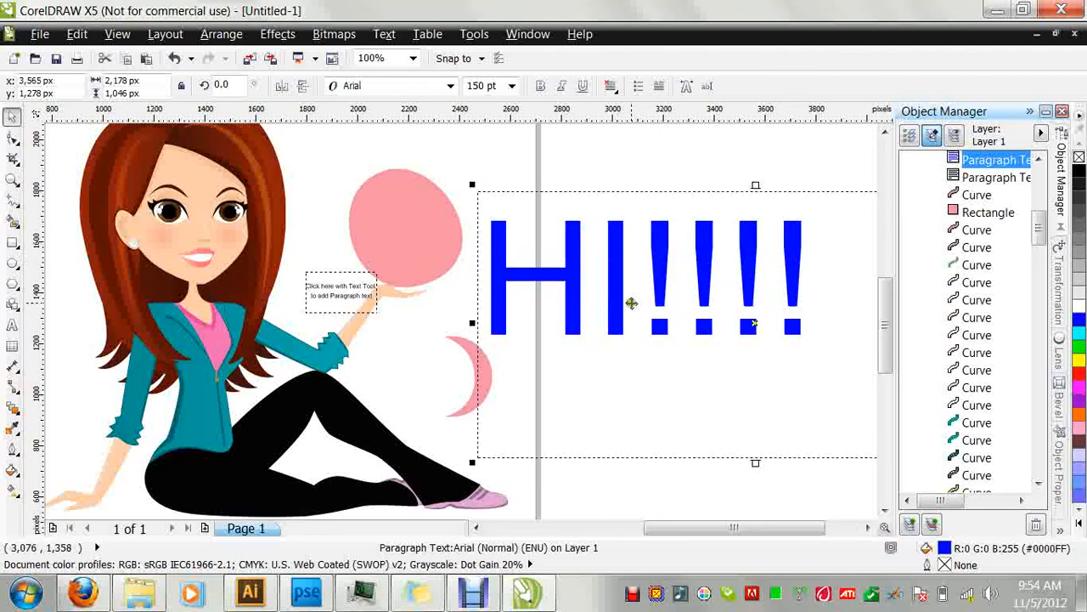
drag(621, 297, 609, 269)
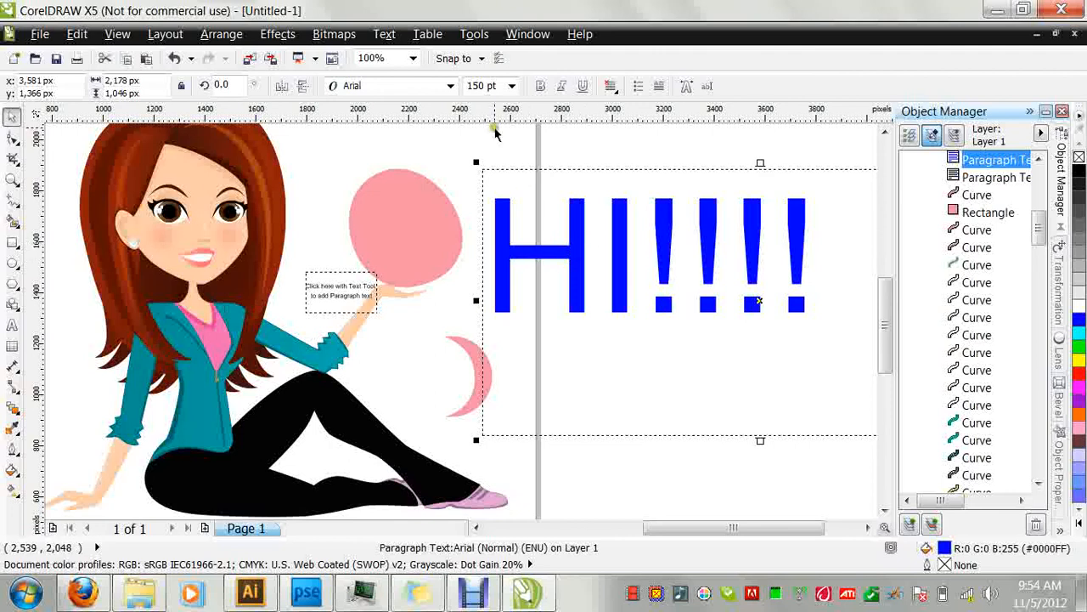
Change the "HI!!!!" text to the Elephants in Cherry Trees font at 100 pt.
double_click(518, 273)
drag(493, 265, 833, 286)
click(453, 87)
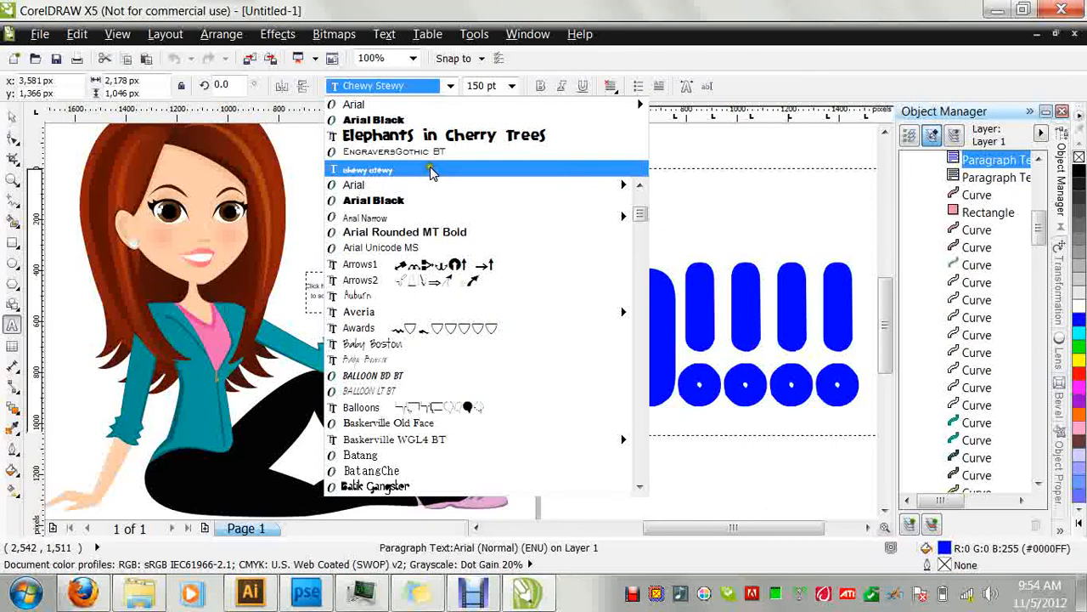
click(430, 136)
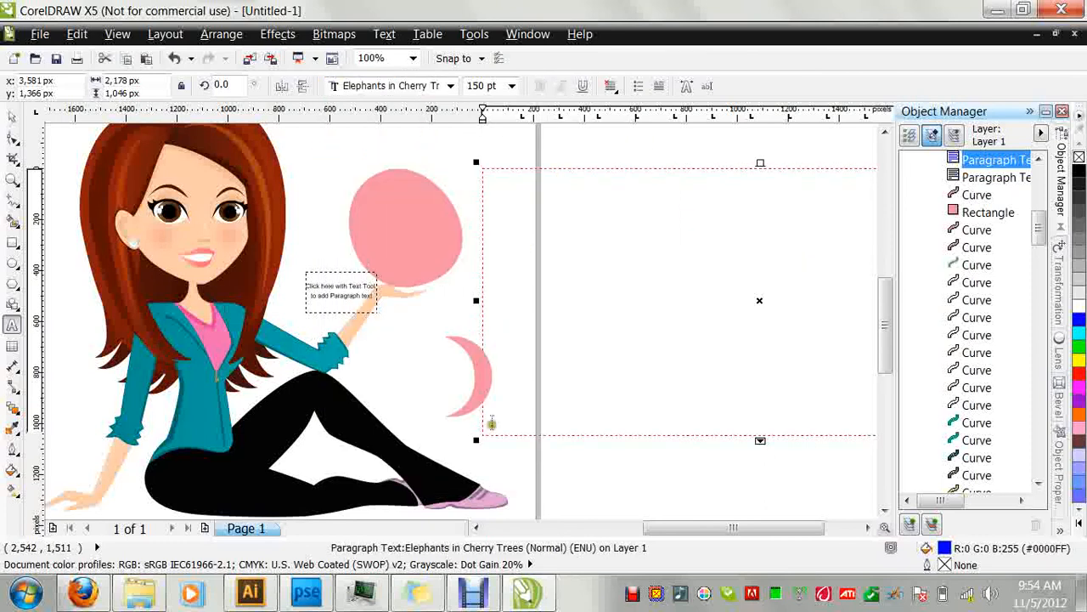
click(511, 86)
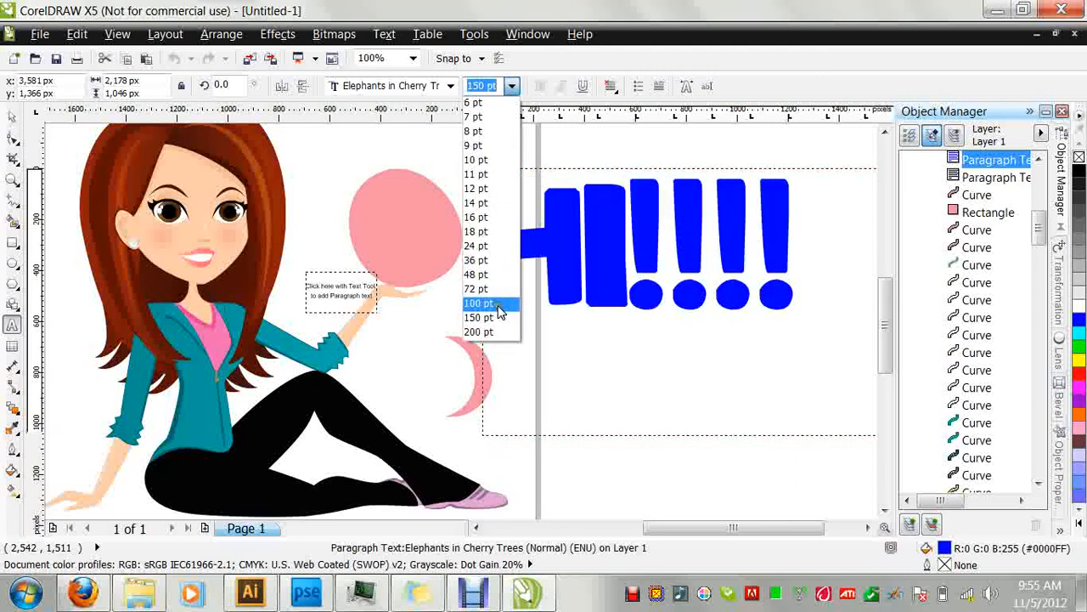
click(498, 303)
Convert the blue "HI!!!!" paragraph text to curves.
click(13, 115)
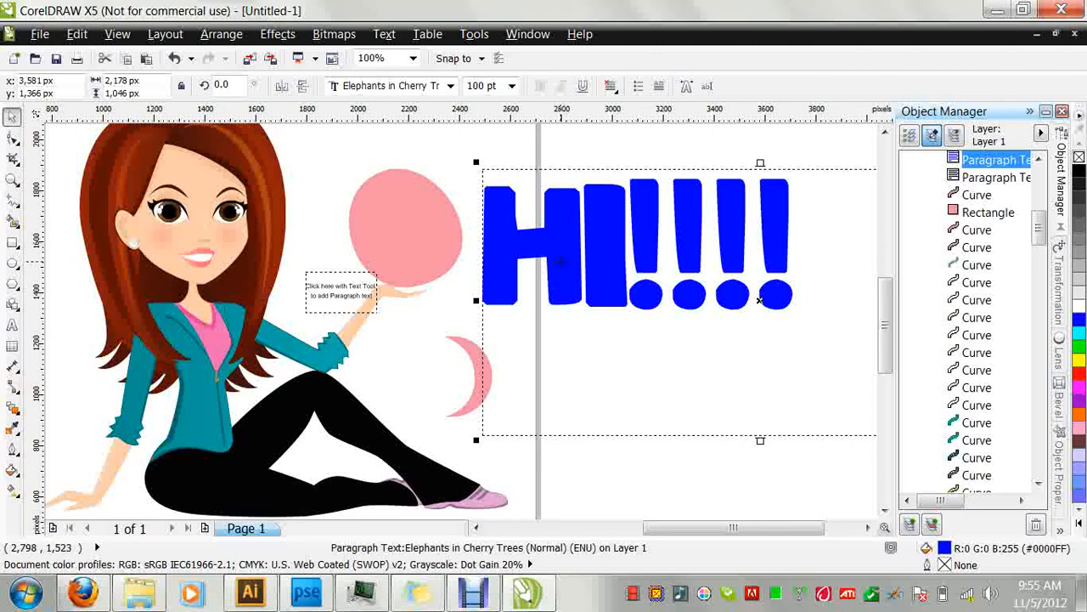
right_click(560, 260)
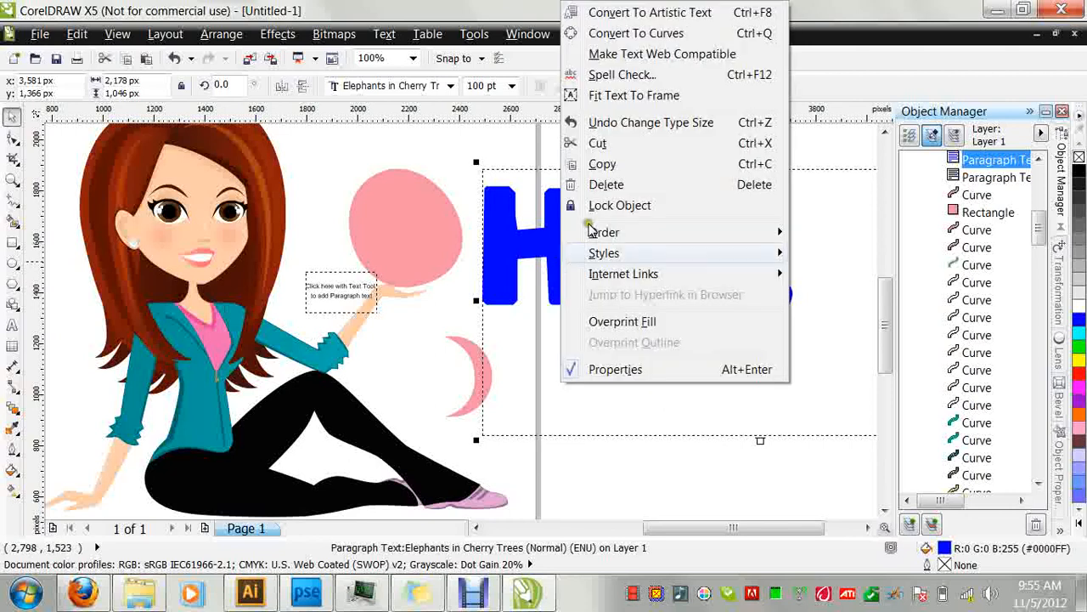
click(691, 36)
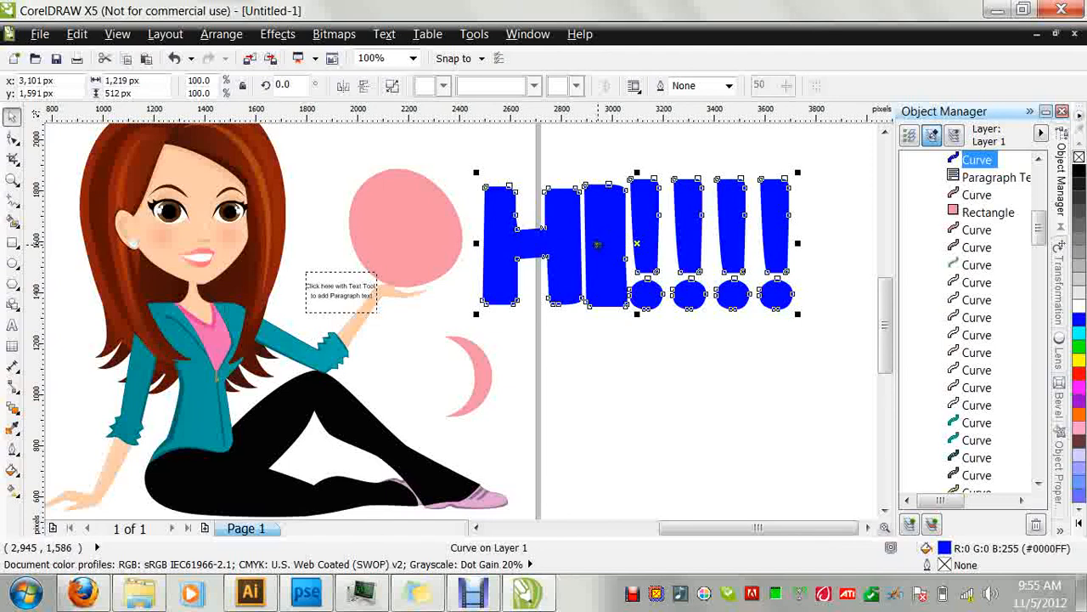
Reshape the right stem of the H by pulling its upper-left node upward and the node above the crossbar into the stem.
key(F10)
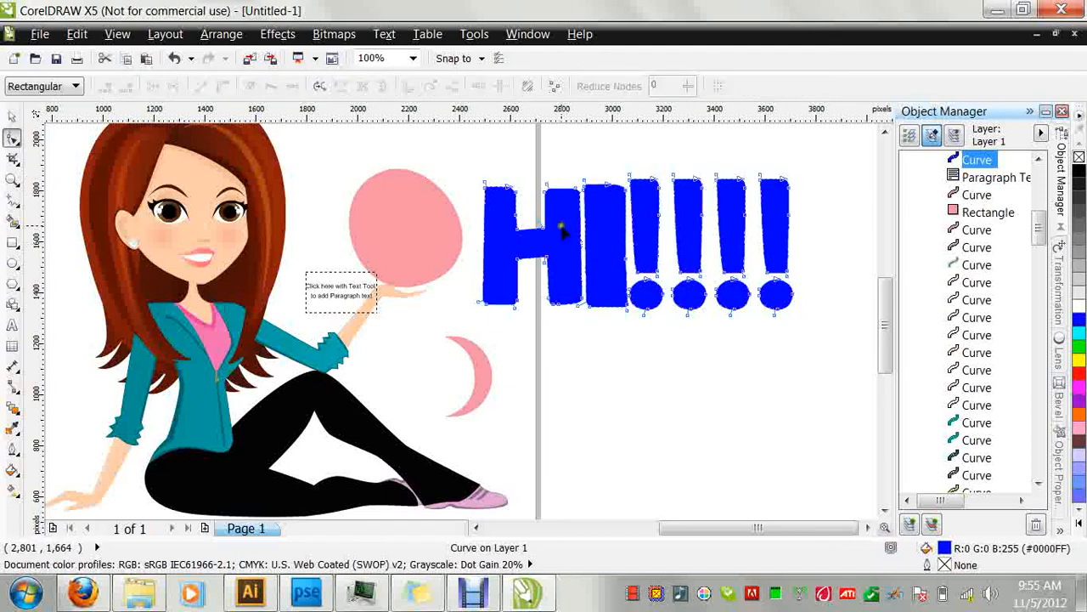
drag(548, 190, 546, 154)
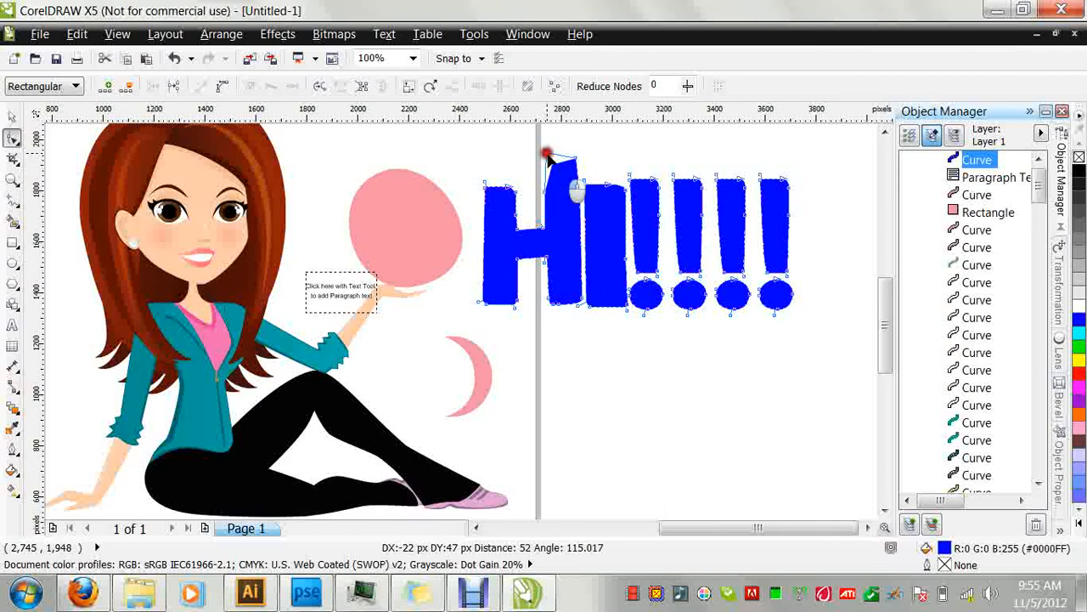
drag(549, 230, 569, 208)
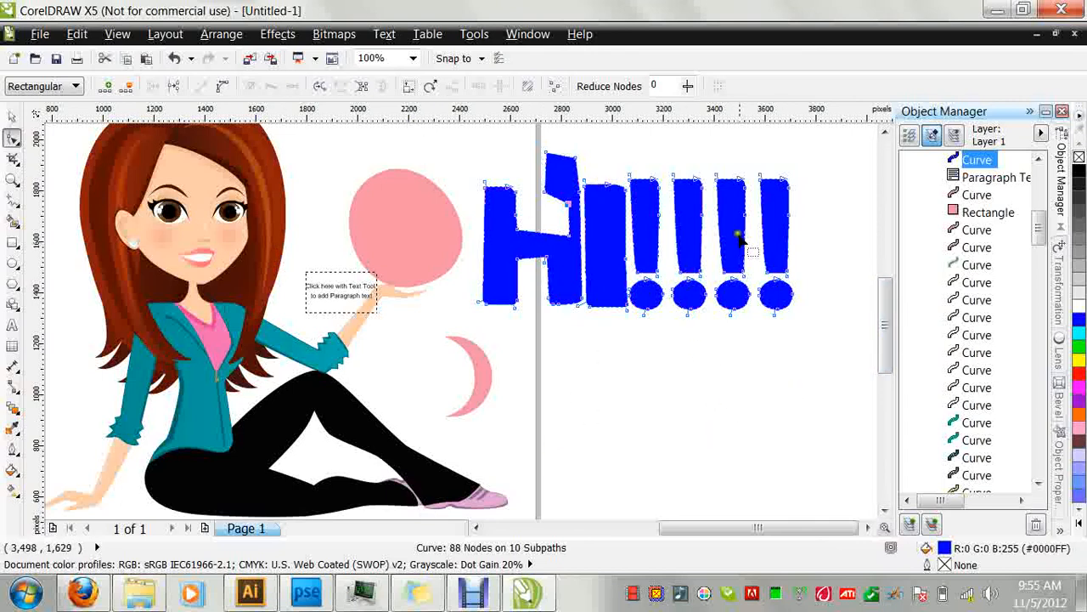
Delete the blue "HI!!!!" curve object.
click(13, 116)
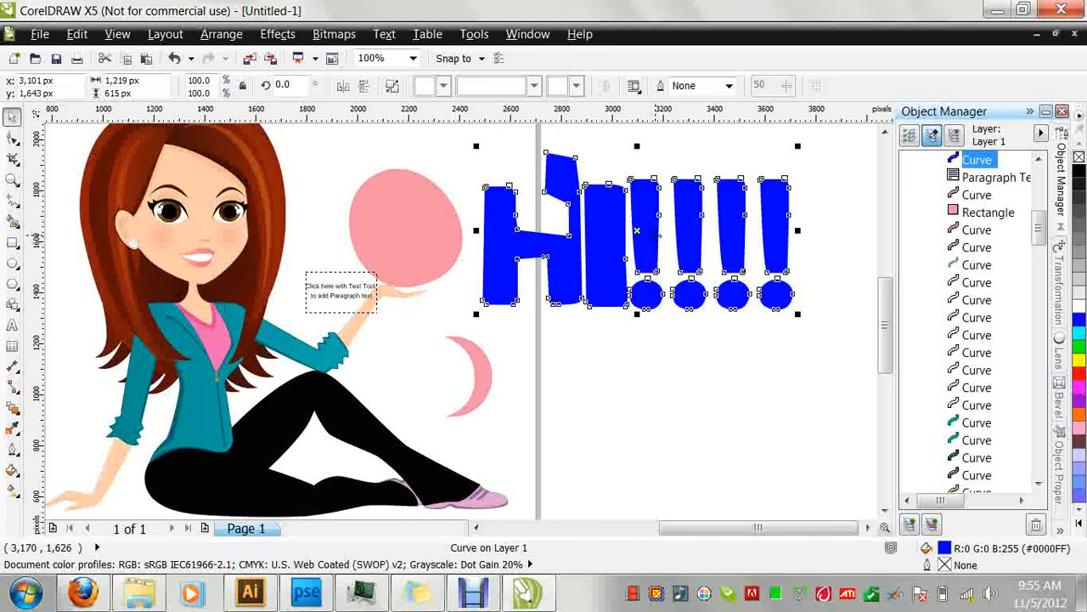
key(Delete)
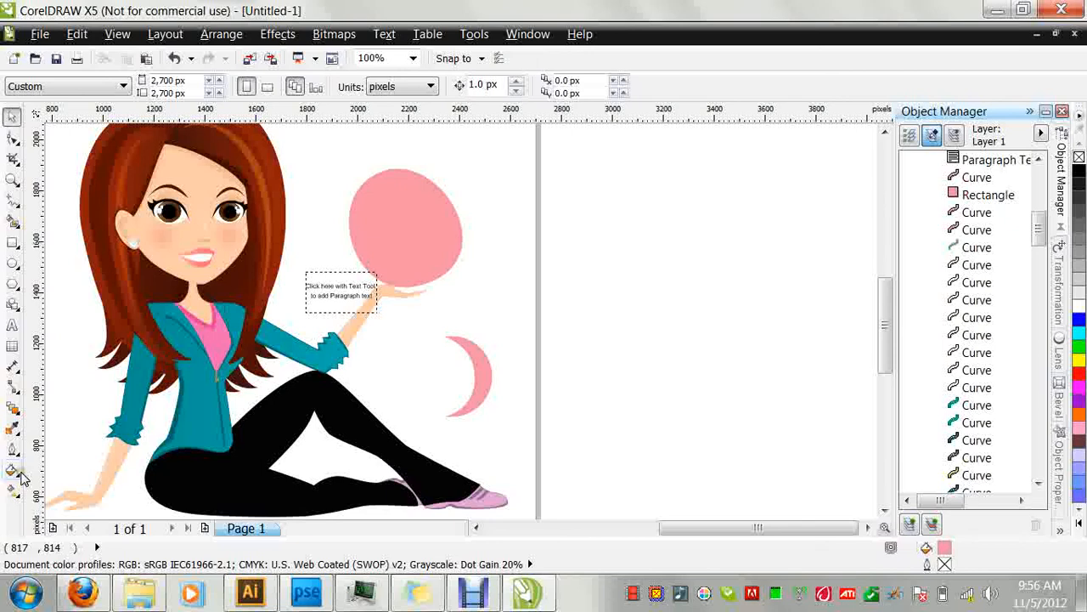
Move the pink circle slightly down onto the woman's raised hand, to about x 2,203 px and y 1,630 px.
click(394, 245)
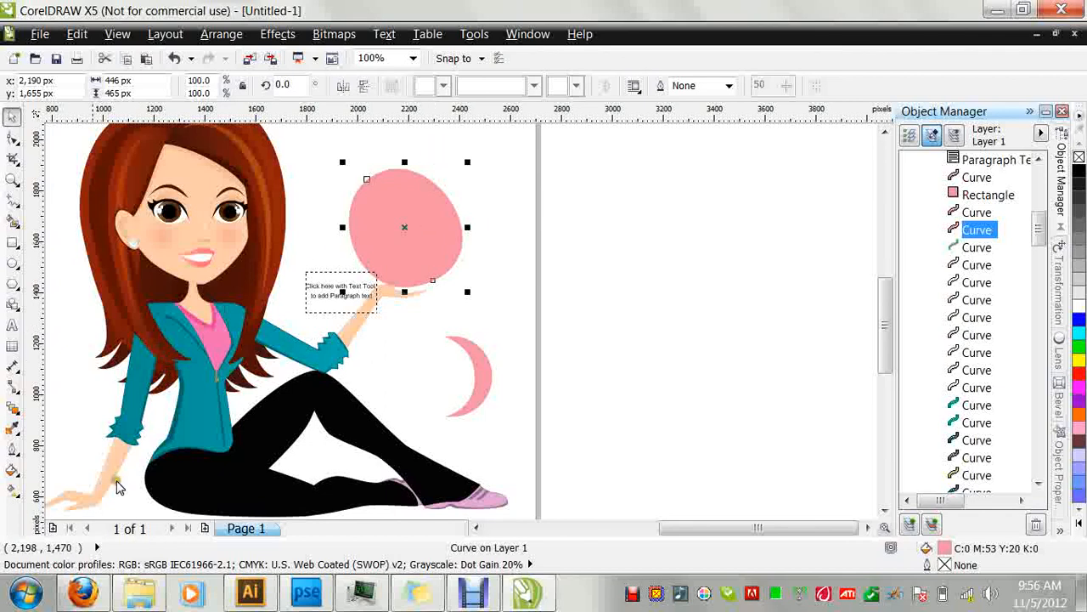
click(14, 471)
drag(389, 218, 395, 226)
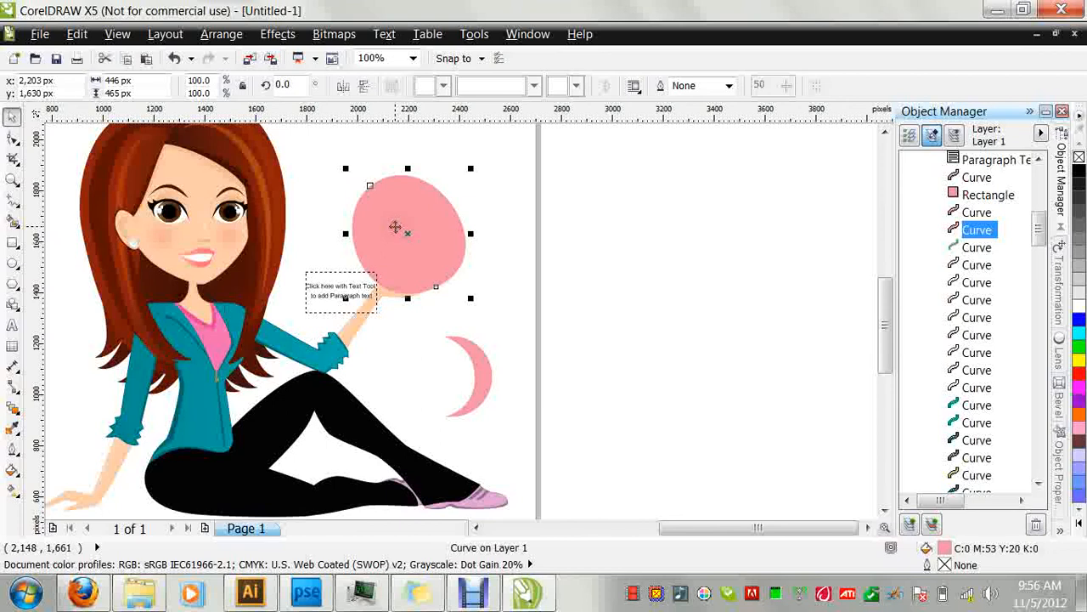
Start a 2-color pattern fill for the pink circle using the concentric squares pattern with a dark blue front color.
click(17, 473)
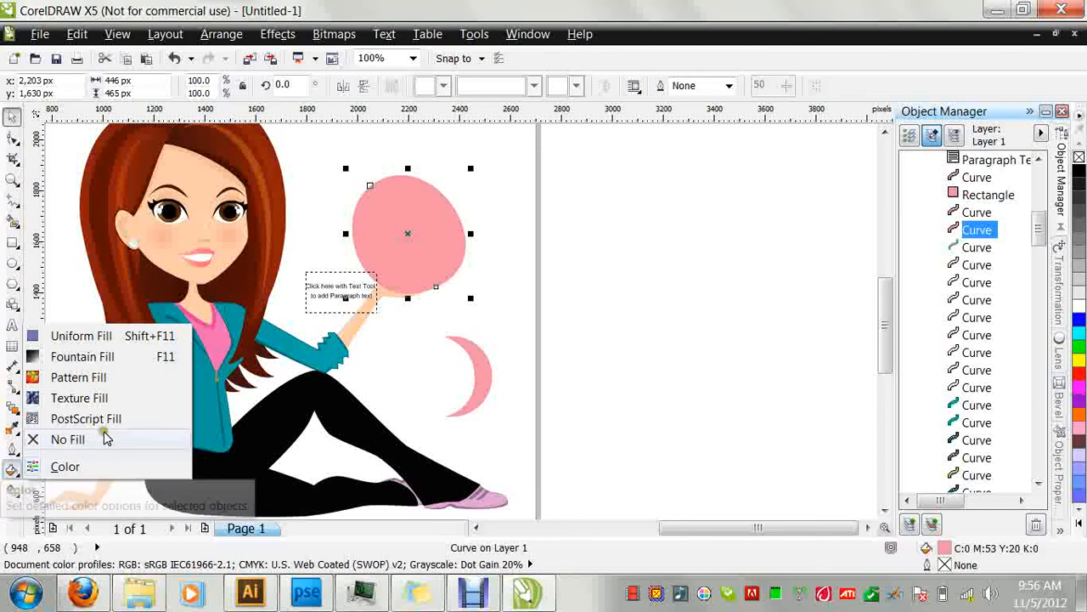
click(129, 387)
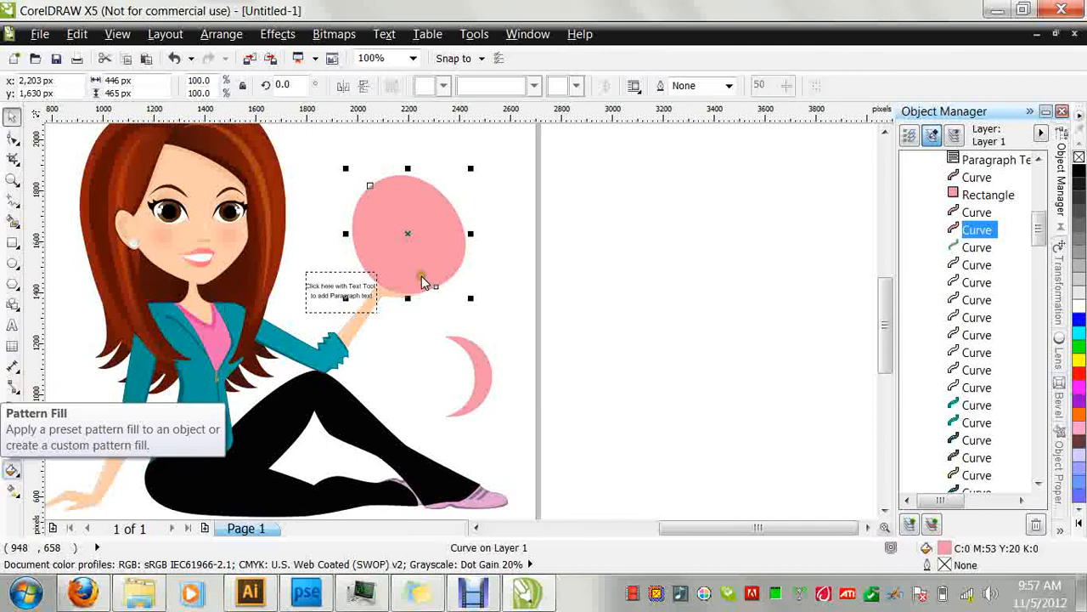
click(563, 167)
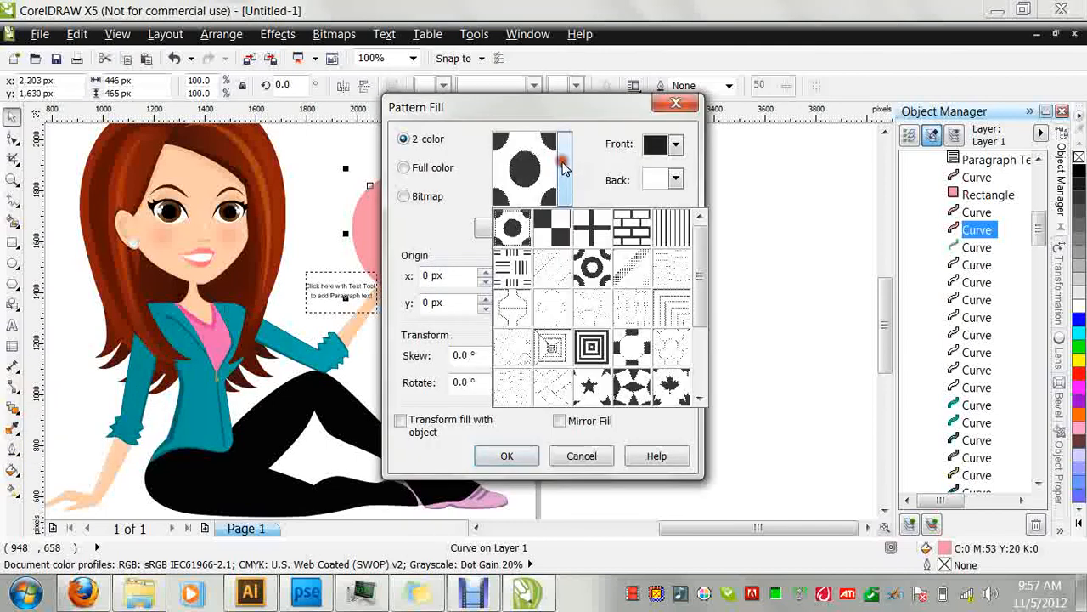
click(594, 355)
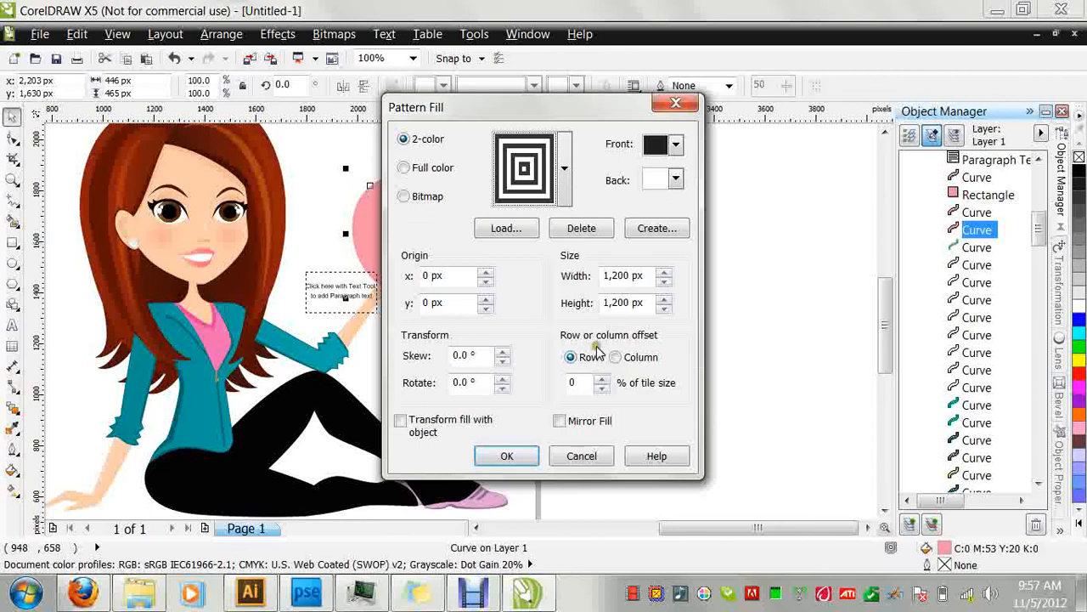
click(677, 146)
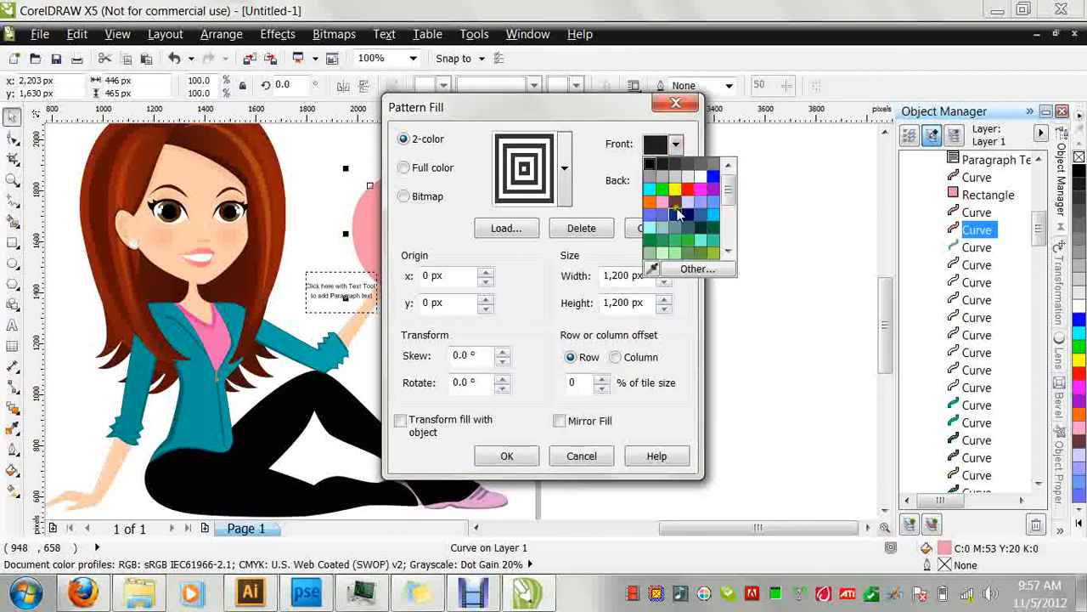
click(677, 208)
Set the pattern's back color to the teal sampled from the woman's jacket.
click(678, 183)
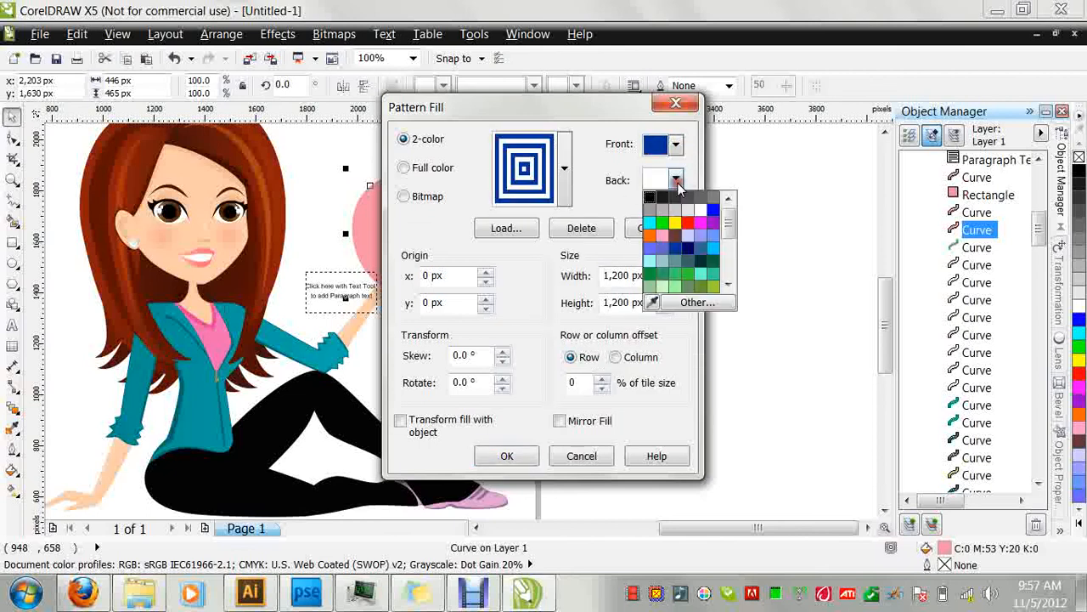
click(695, 304)
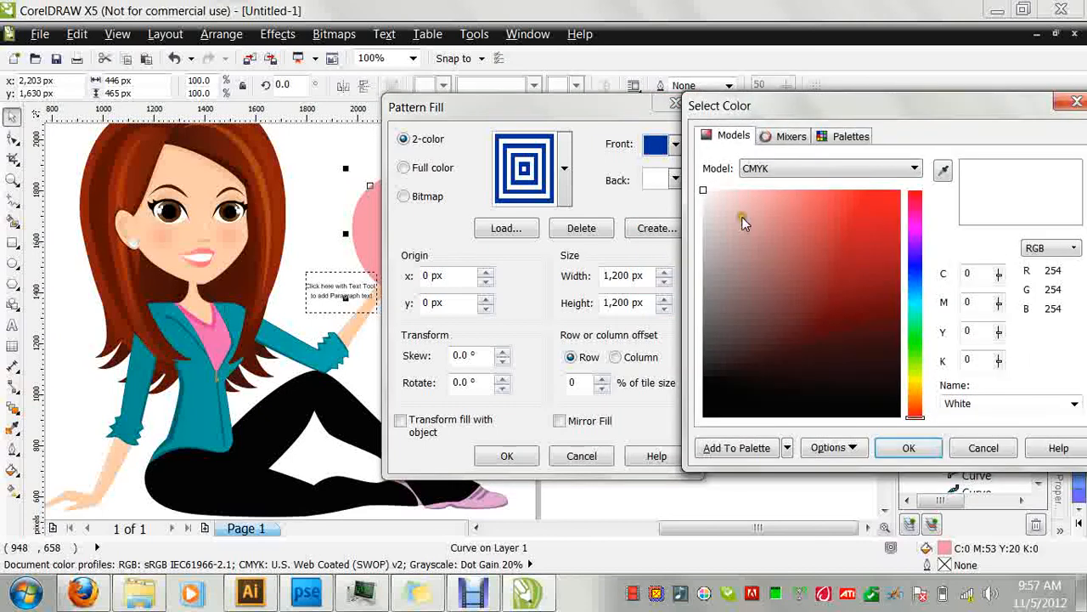
click(985, 449)
click(675, 179)
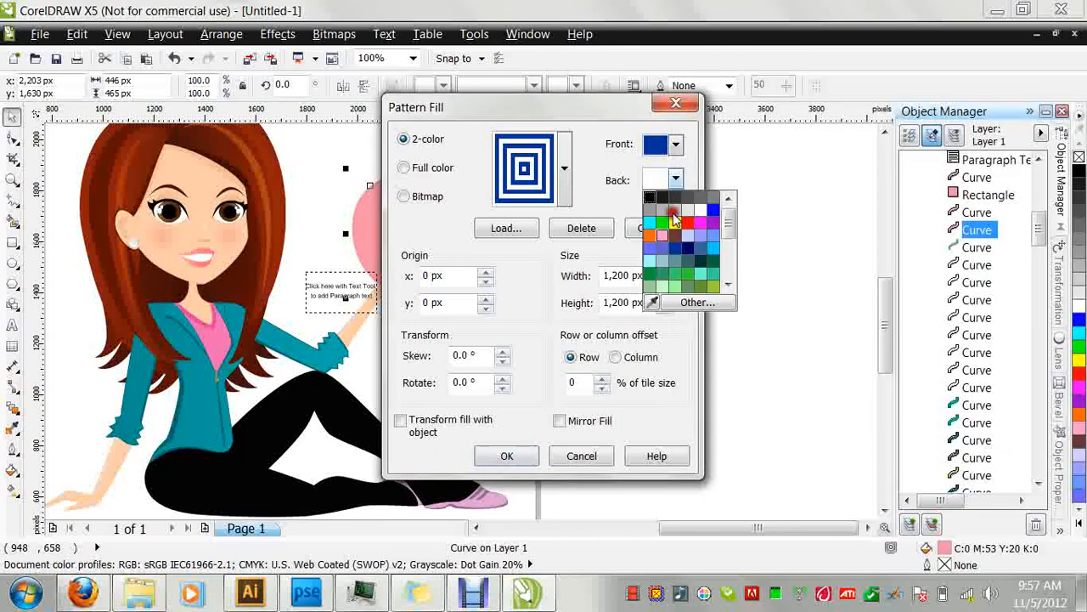
click(654, 303)
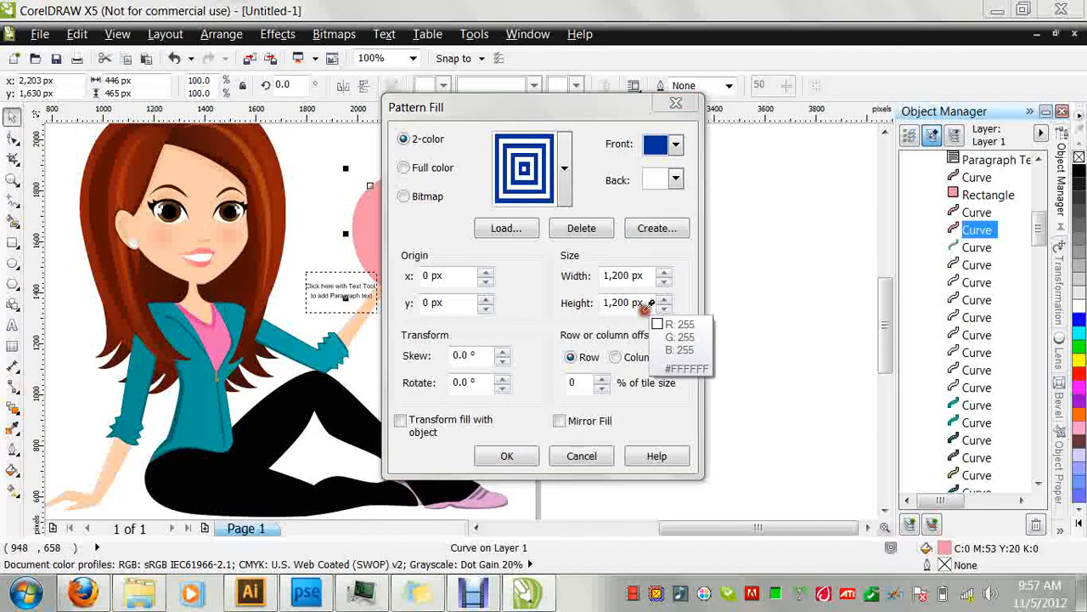
click(208, 391)
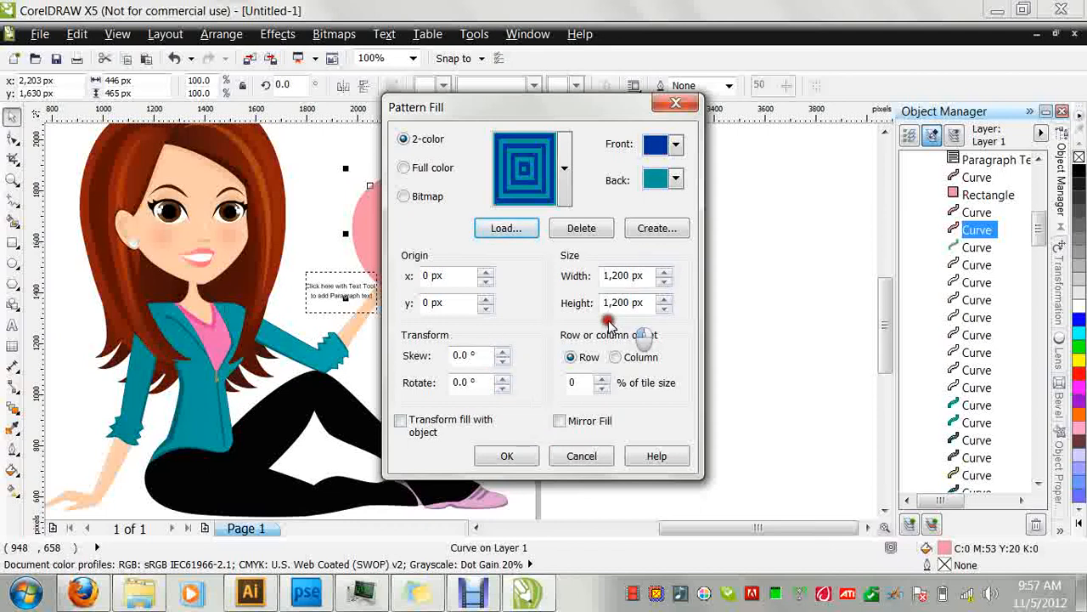
Set the pattern tile's width and height to 100 px and apply the fill to the circle.
click(629, 275)
key(BackSpace)
key(BackSpace)
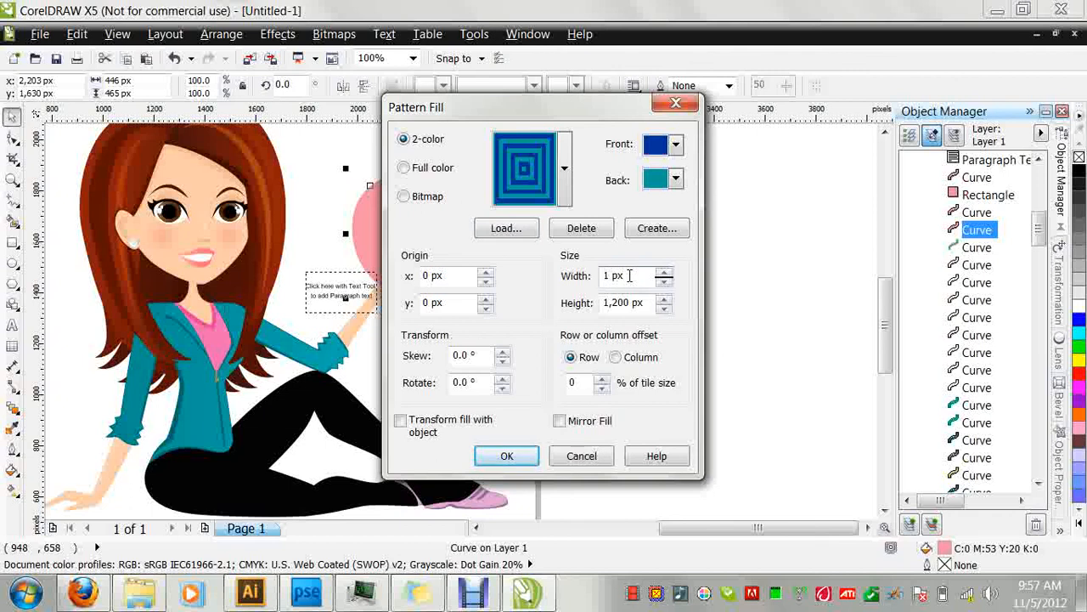
click(632, 303)
key(BackSpace)
key(BackSpace)
key(BackSpace)
key(BackSpace)
text(00)
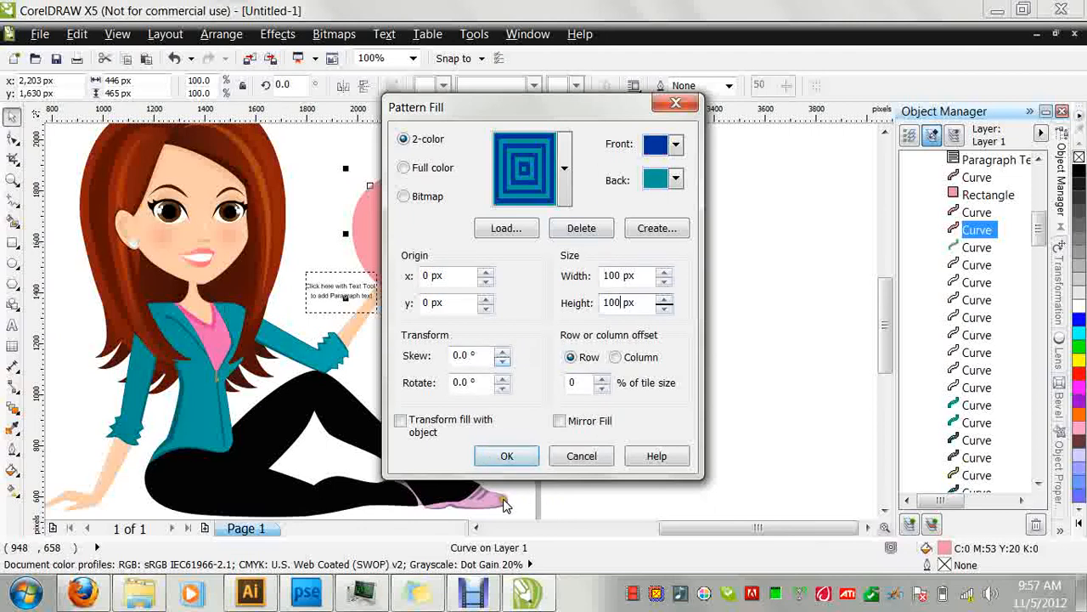
click(492, 457)
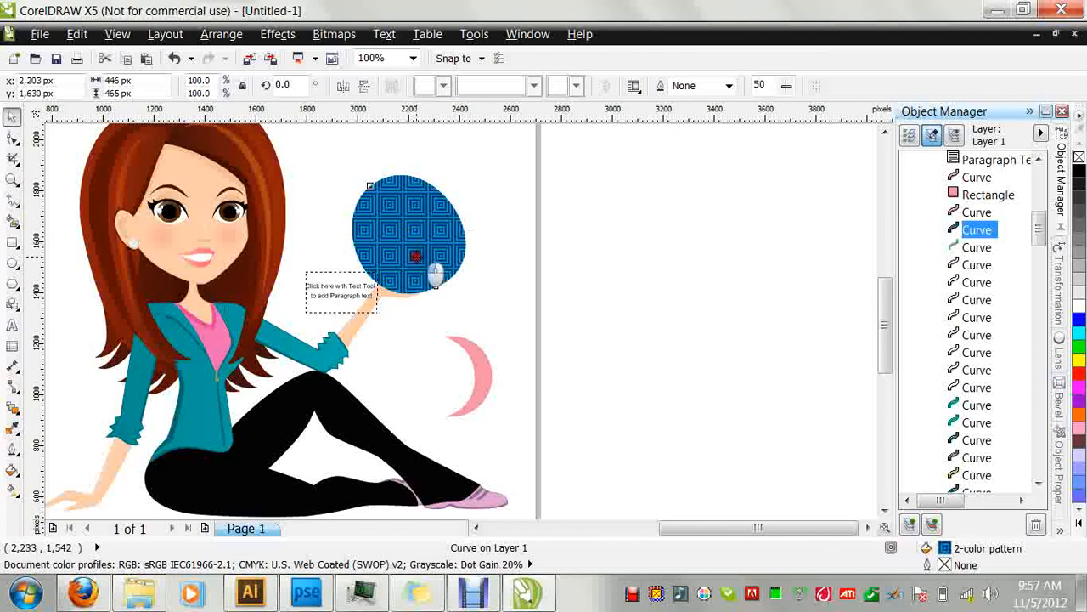
Reshape the patterned circle by pulling its upper-left node inward with the Shape tool.
key(F10)
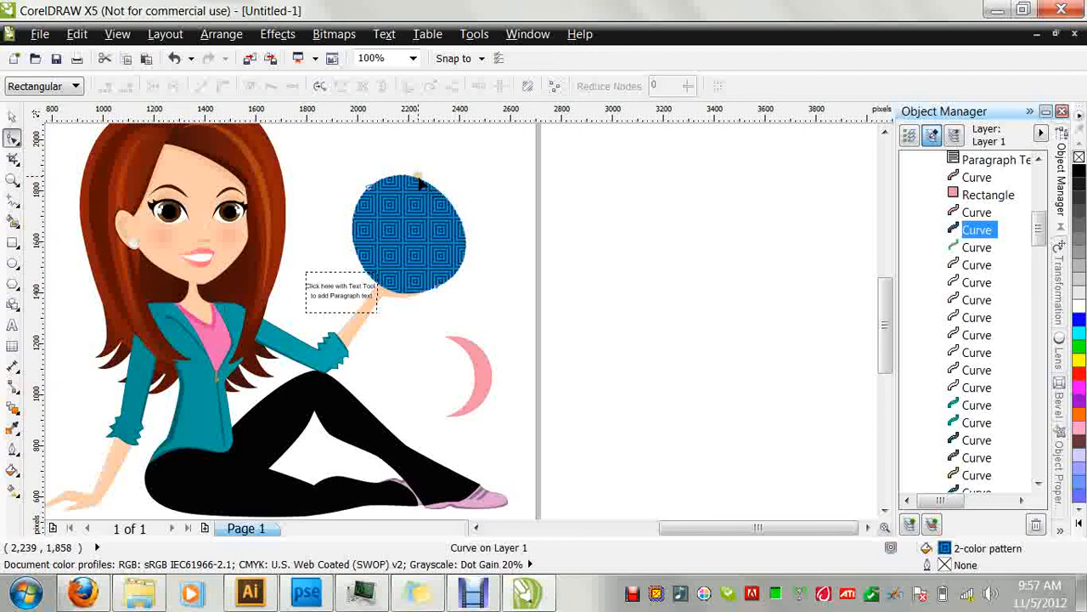
click(362, 184)
mouse_move(363, 187)
mouse_down()
mouse_move(348, 160)
mouse_move(407, 189)
mouse_move(379, 201)
mouse_up()
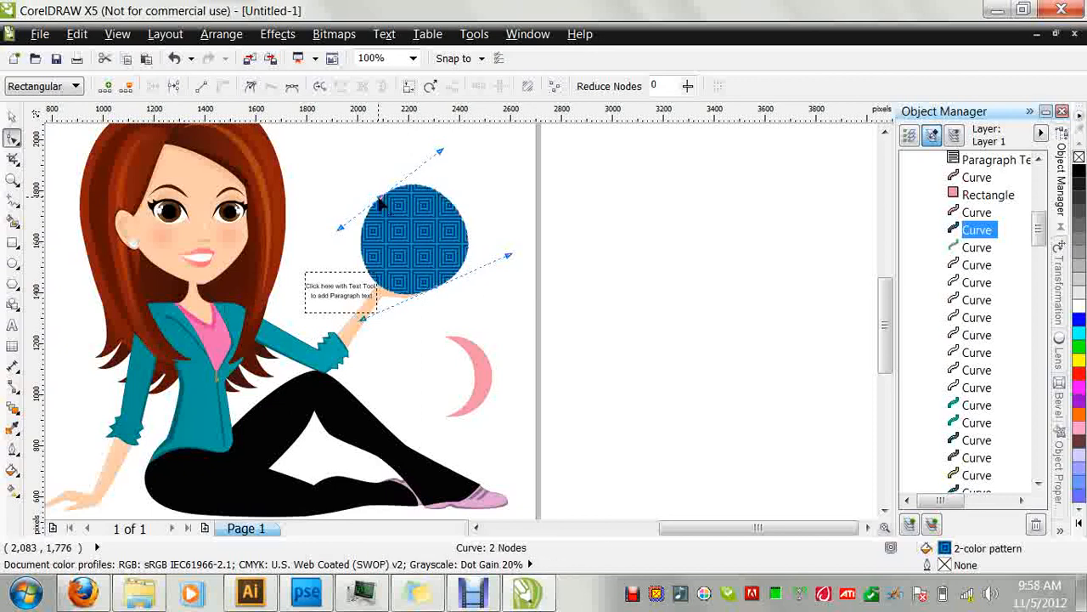
Undo the circle's node edit and its pattern fill.
key(ctrl+z)
key(ctrl+z)
key(ctrl+z)
key(ctrl+z)
key(ctrl+z)
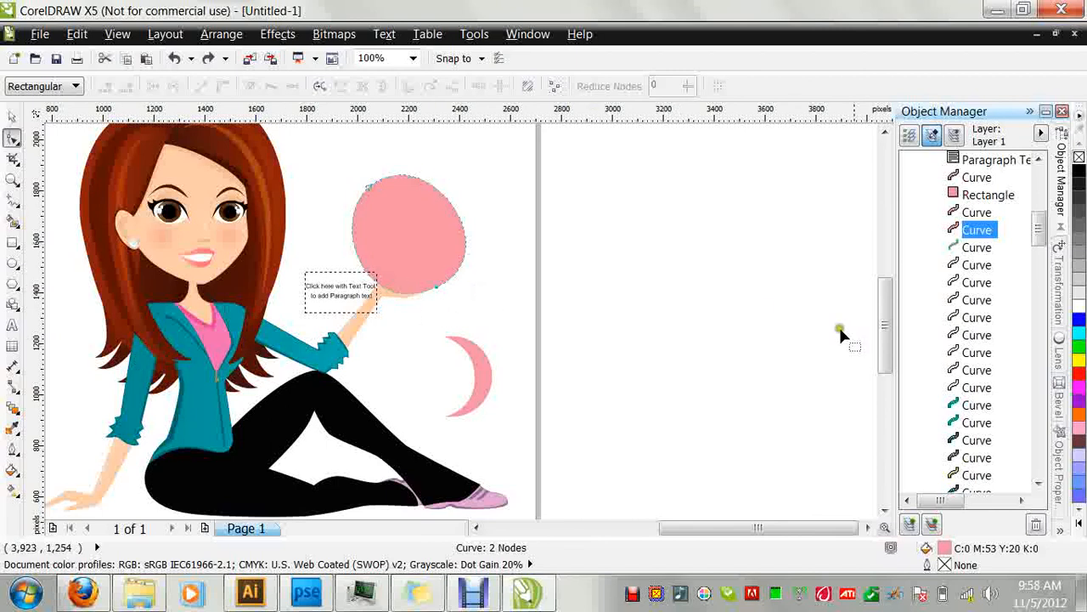
drag(886, 351, 883, 333)
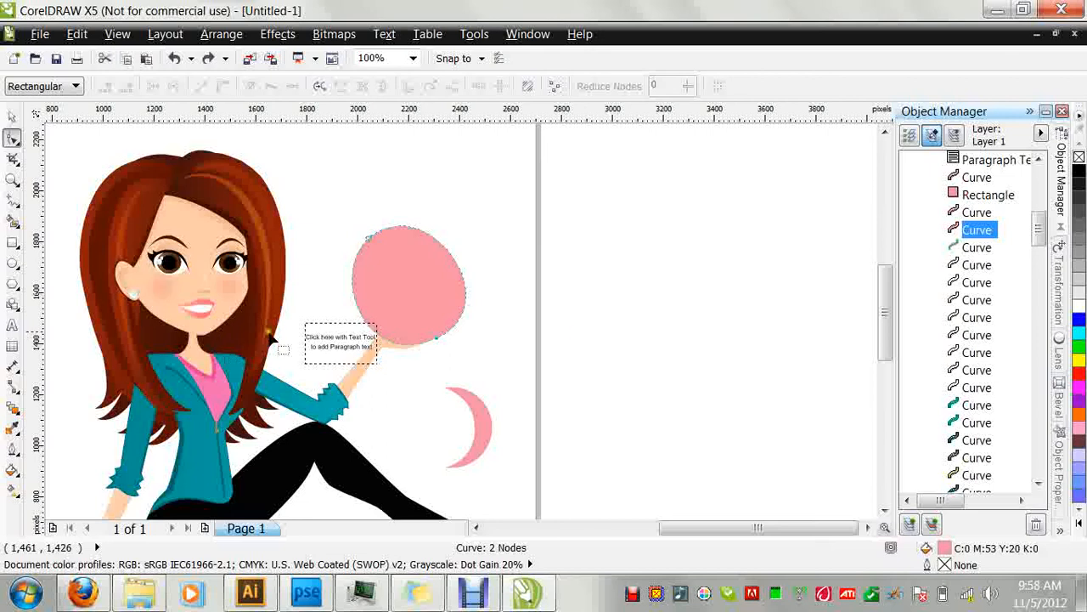
click(882, 287)
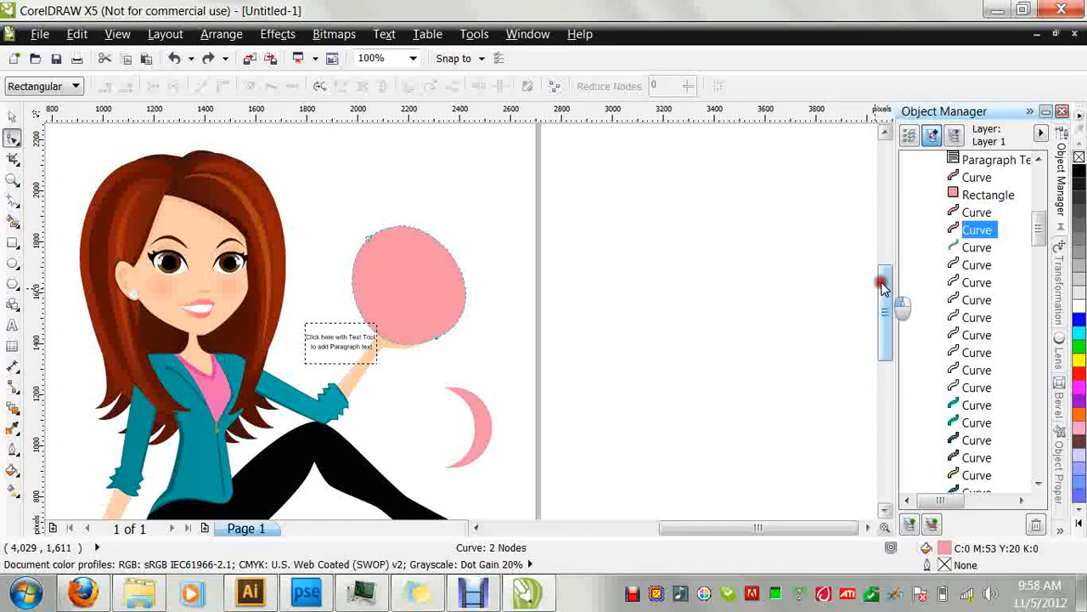
drag(882, 287, 883, 295)
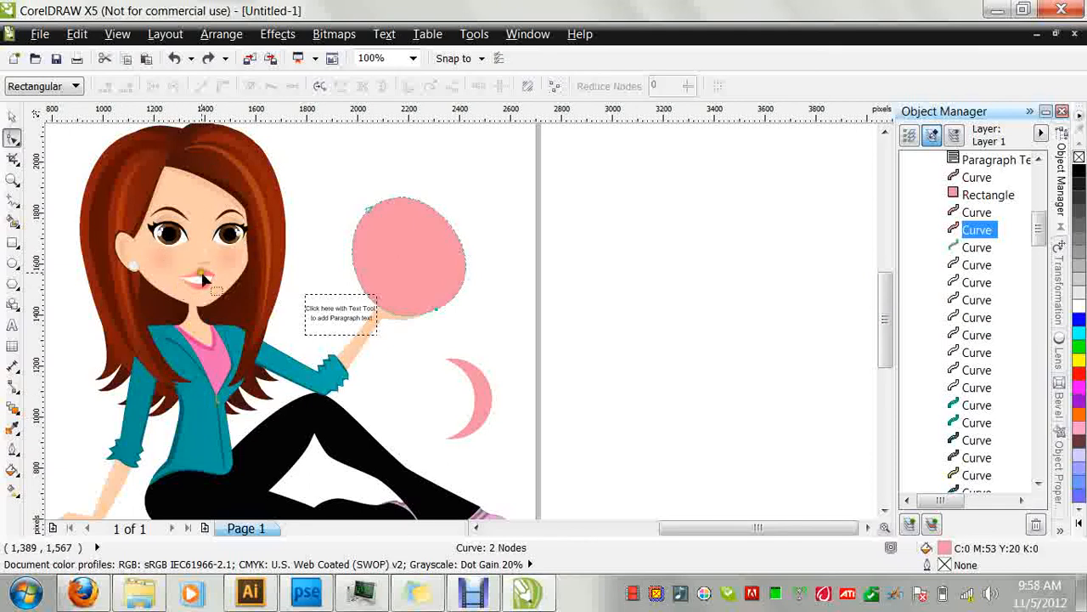
drag(199, 272, 166, 271)
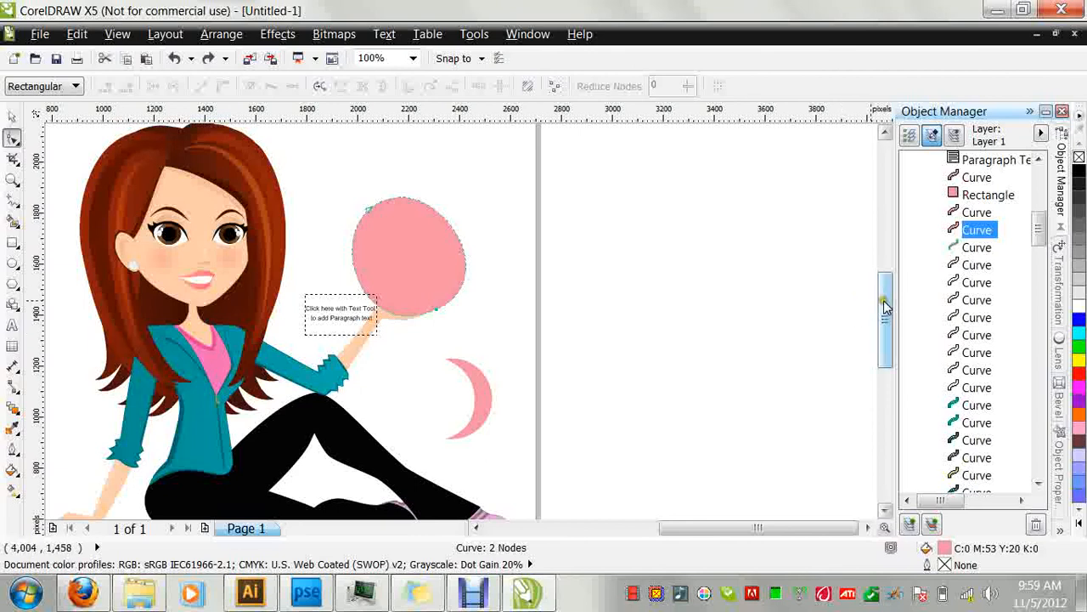
drag(884, 304, 883, 314)
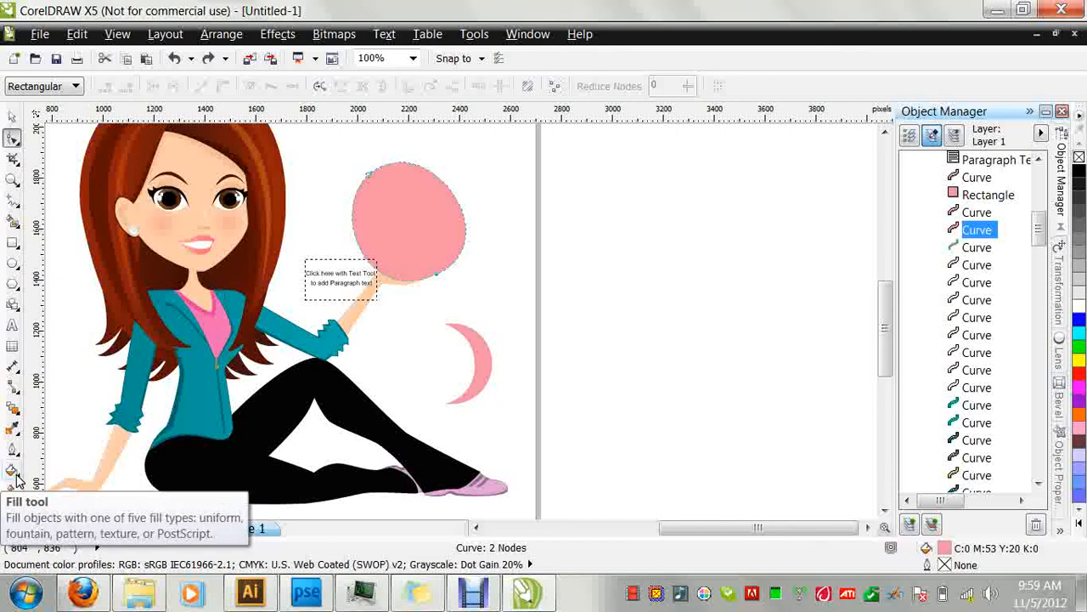
click(476, 594)
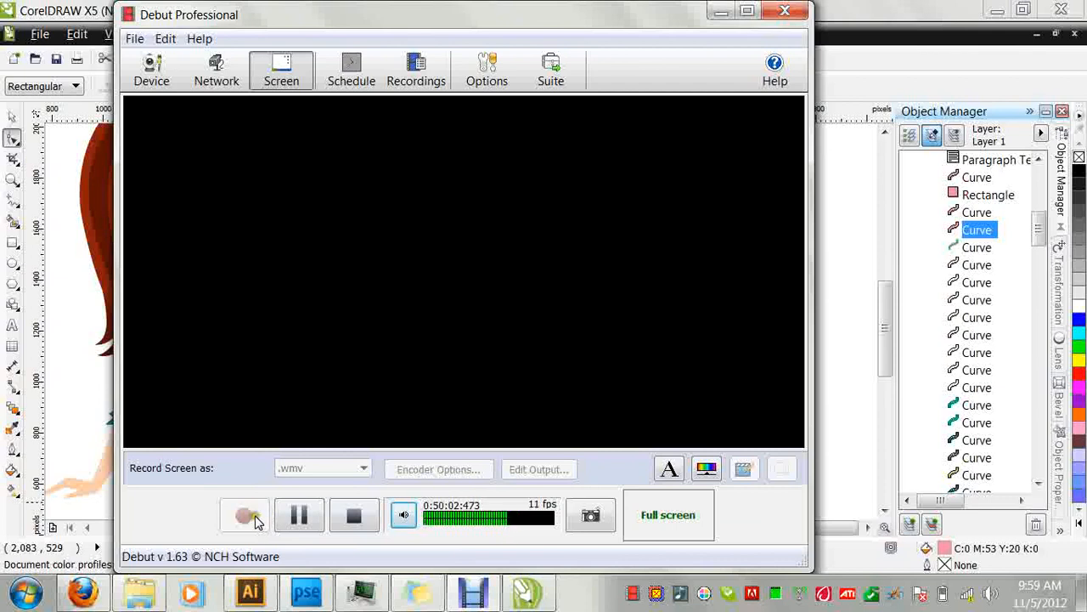
click(298, 515)
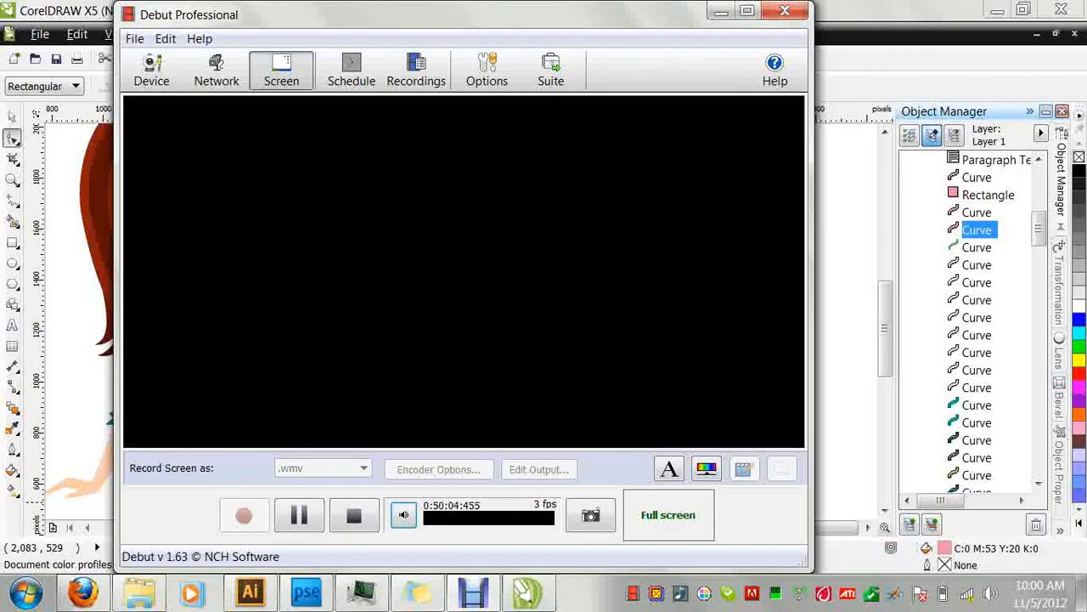
click(719, 12)
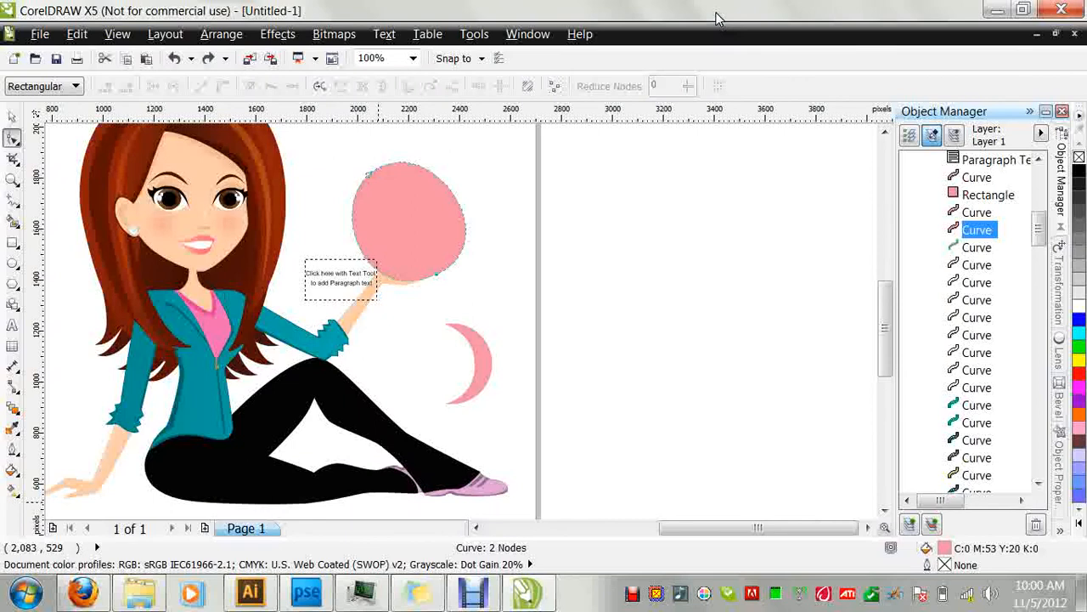
Move the pink circle up above the woman's open hand, to about x 2,237 px and y 1,830 px.
click(478, 528)
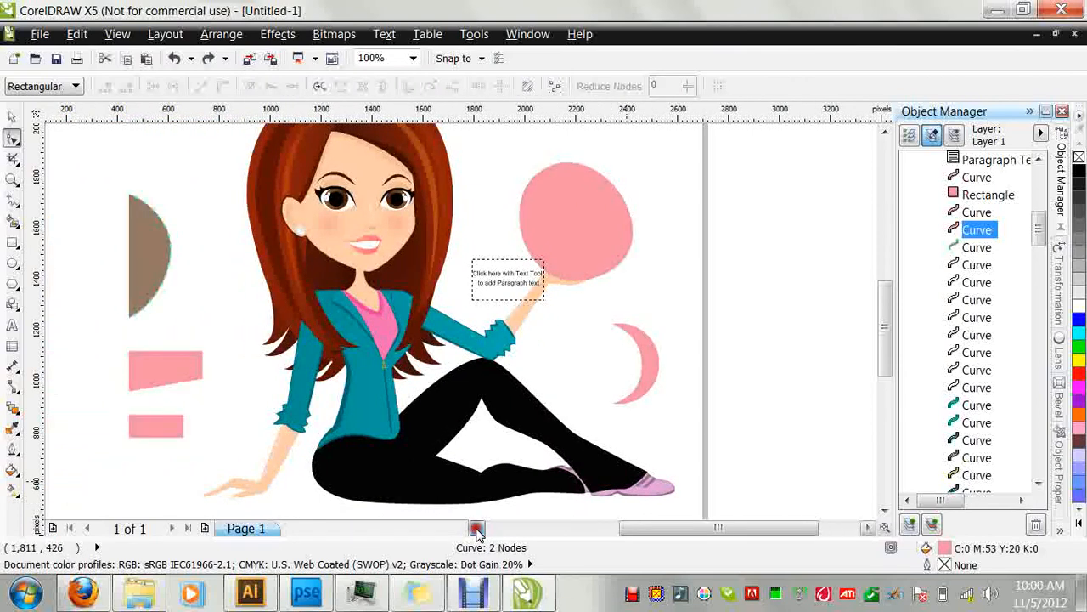
click(478, 529)
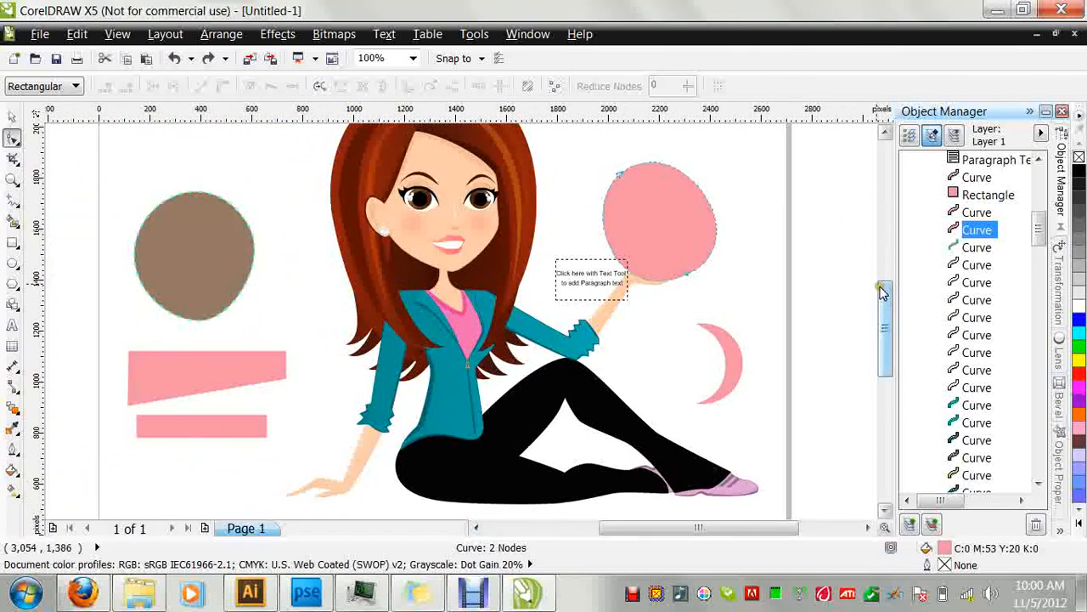
scroll(885, 295, up, 1)
scroll(885, 294, down, 2)
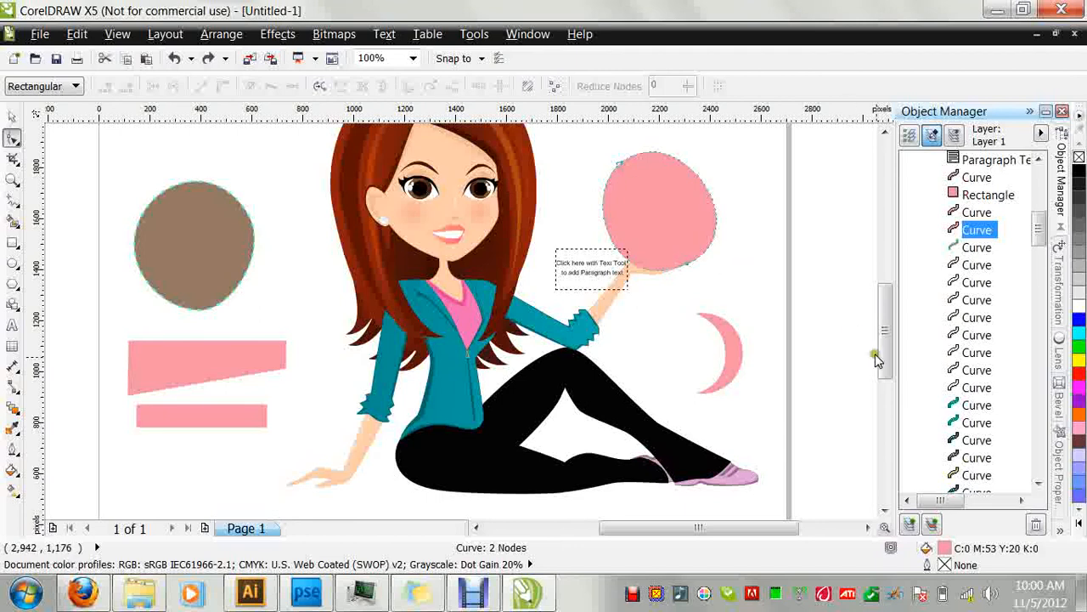
drag(886, 372, 886, 346)
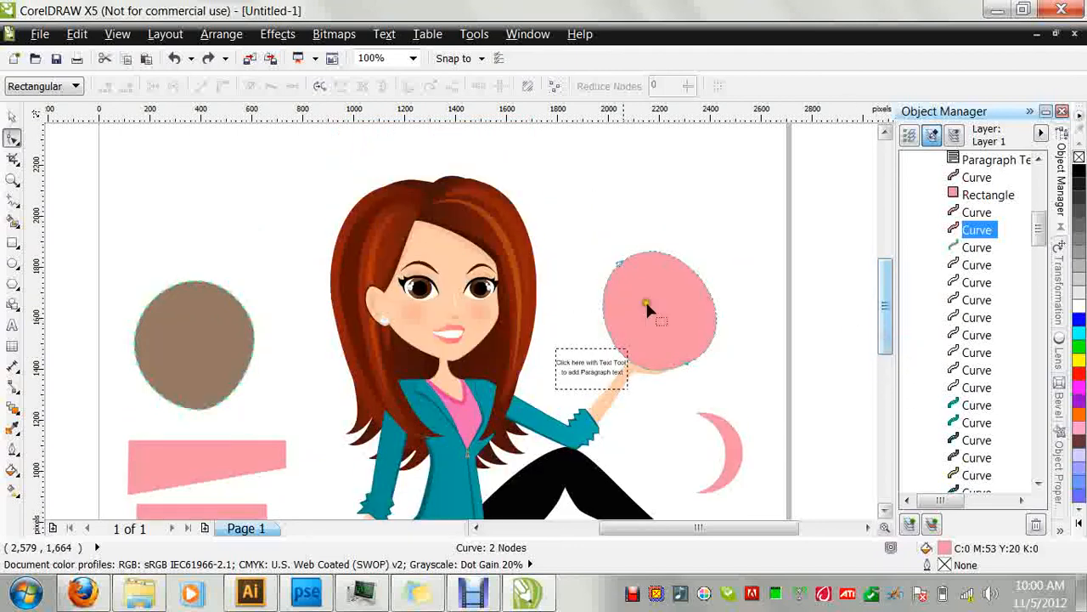
click(13, 116)
drag(663, 307, 674, 256)
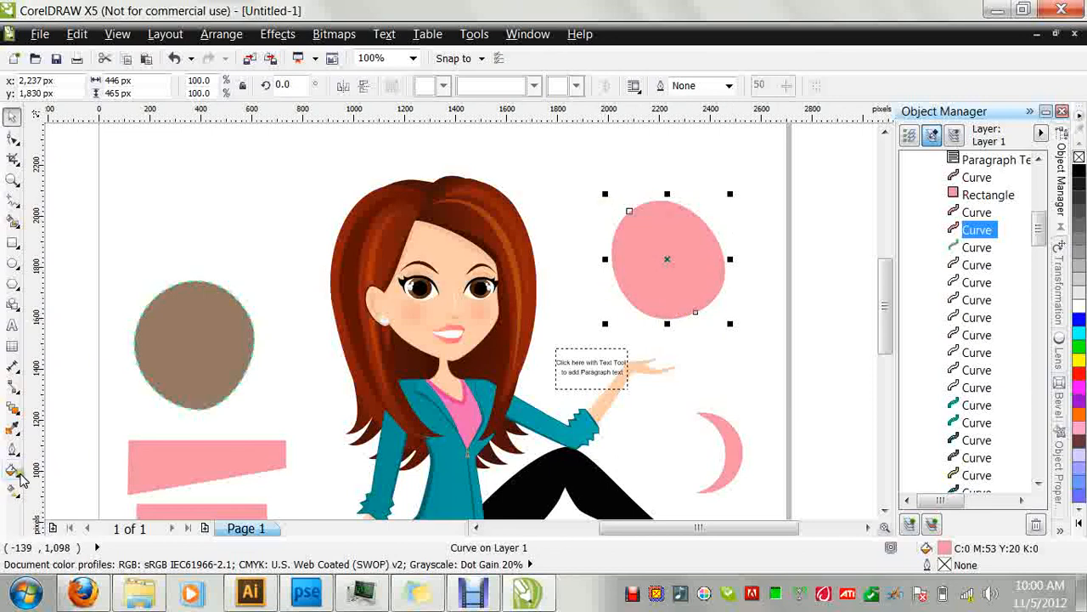
Start a two-color fountain fill for the pink circle, sampling the woman's peach skin tone as the To color.
click(13, 470)
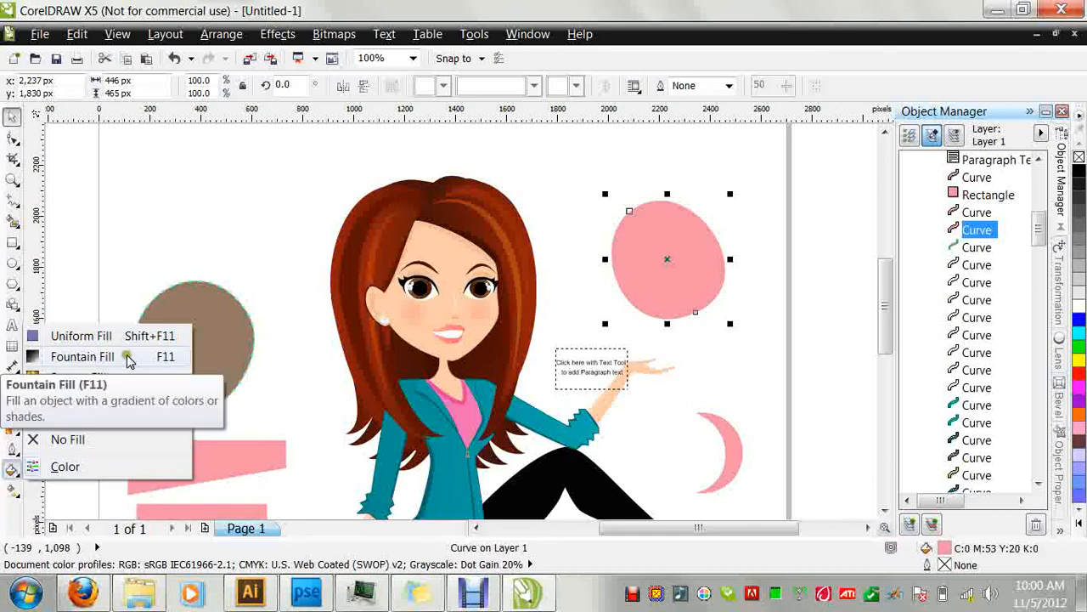
click(64, 360)
drag(606, 104, 353, 131)
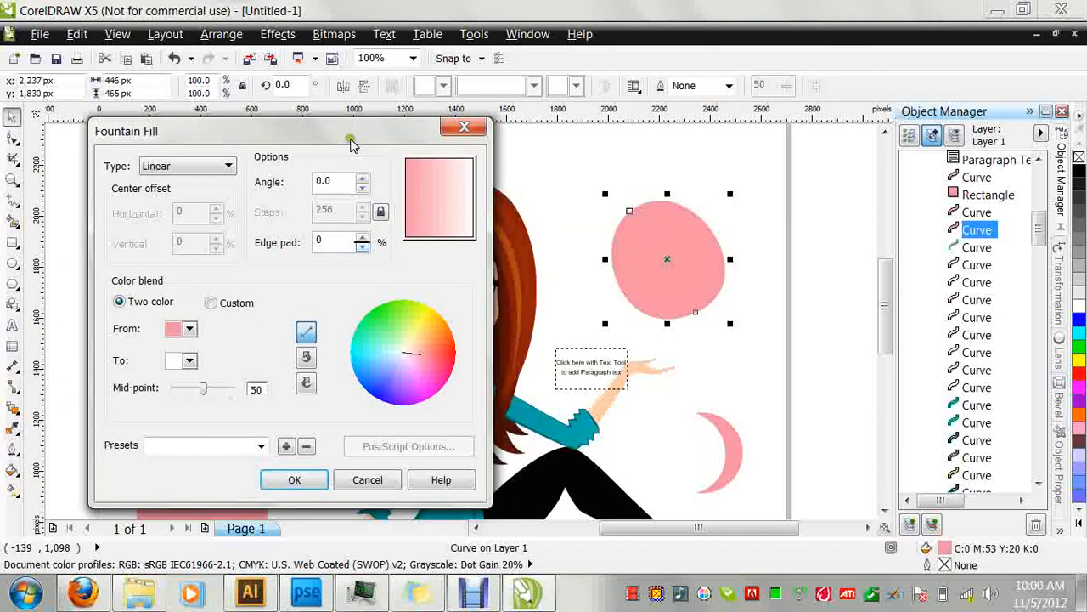
click(183, 360)
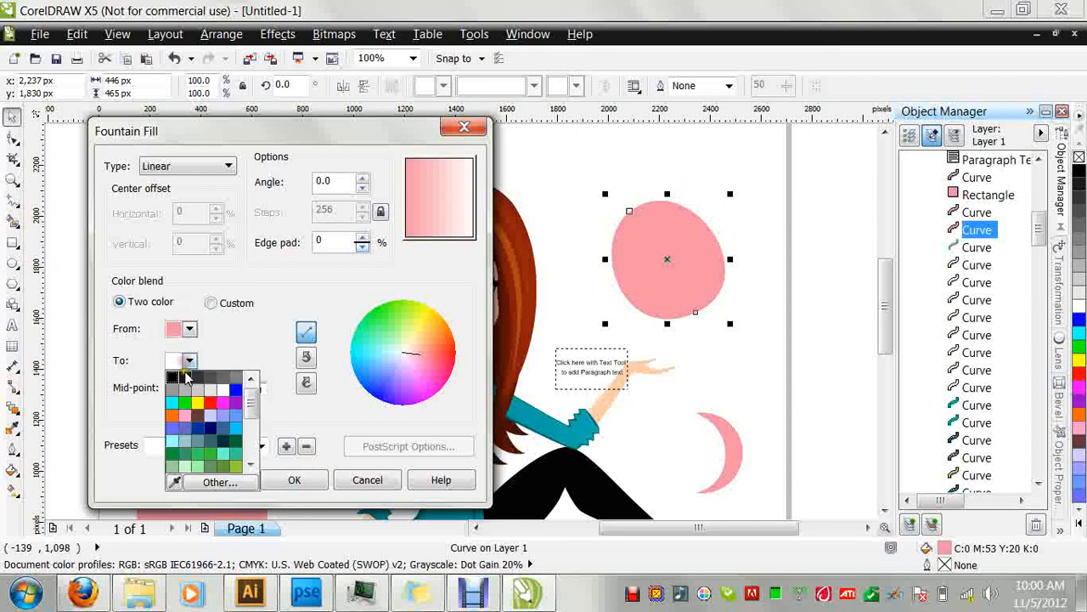
click(212, 141)
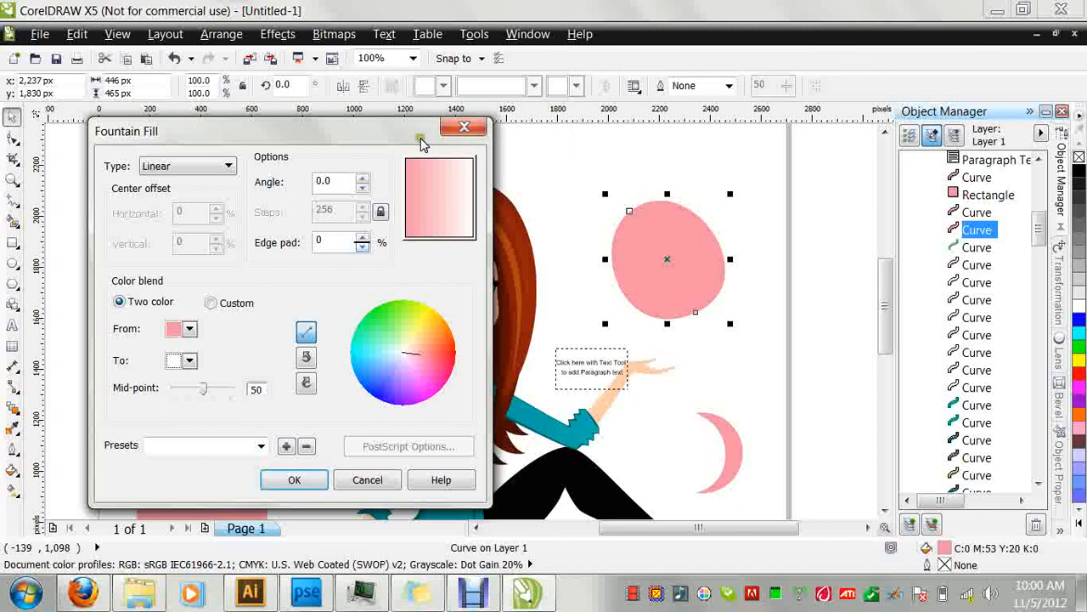
drag(378, 138, 688, 148)
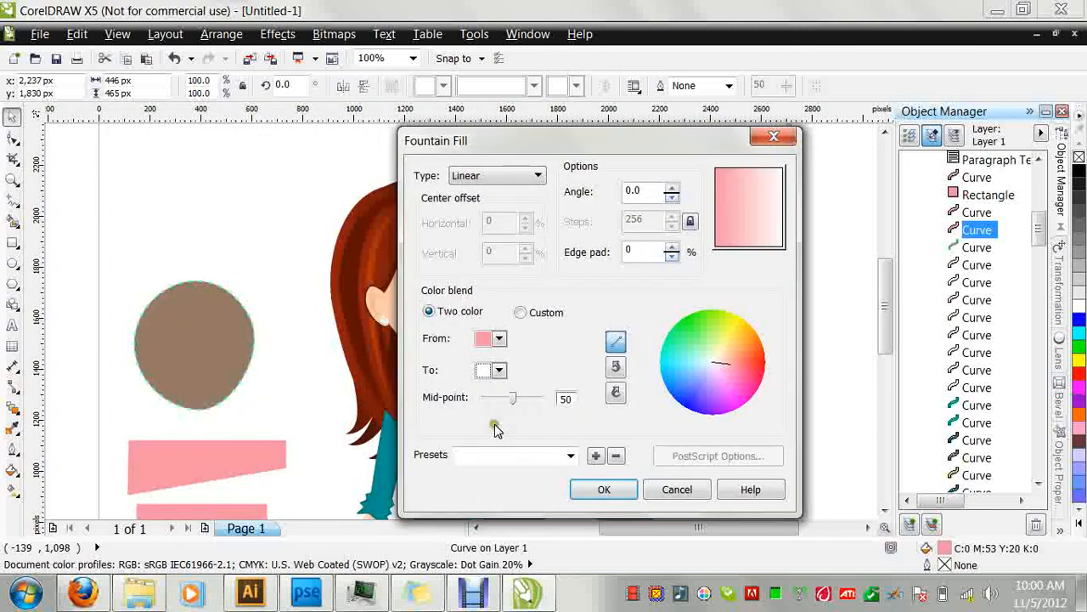
click(500, 370)
click(483, 493)
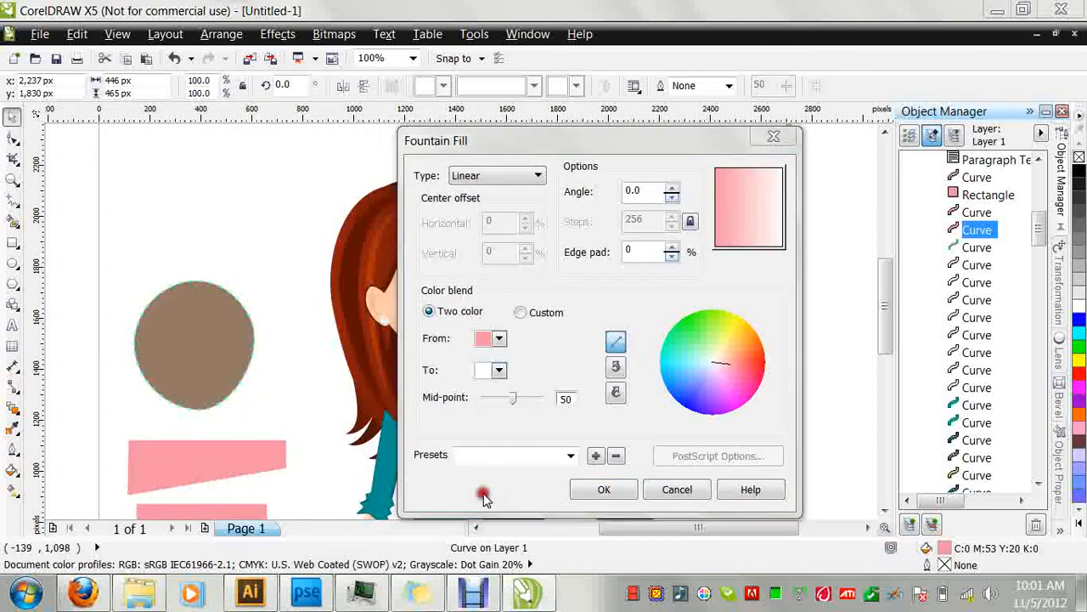
click(392, 300)
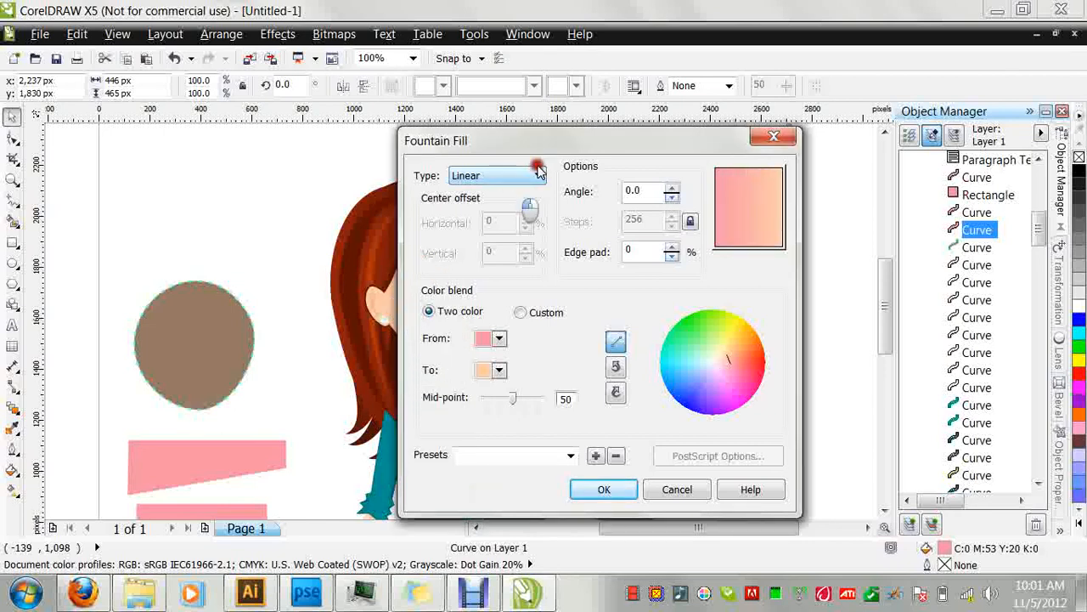
Change the fountain fill type to Radial, keeping peach as the To color, and apply it to the circle.
drag(579, 144, 263, 144)
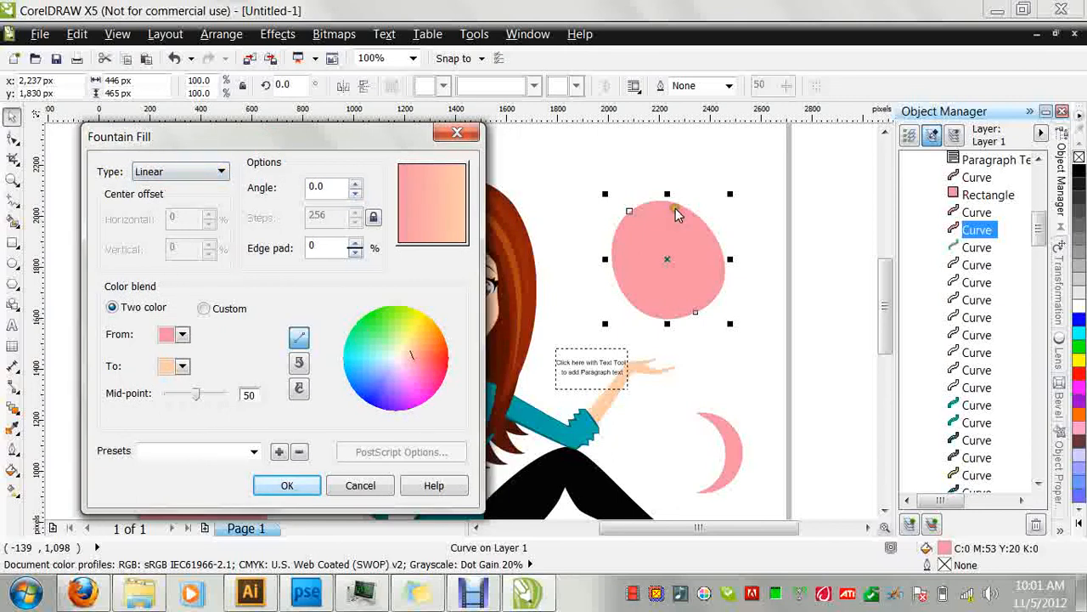
click(222, 173)
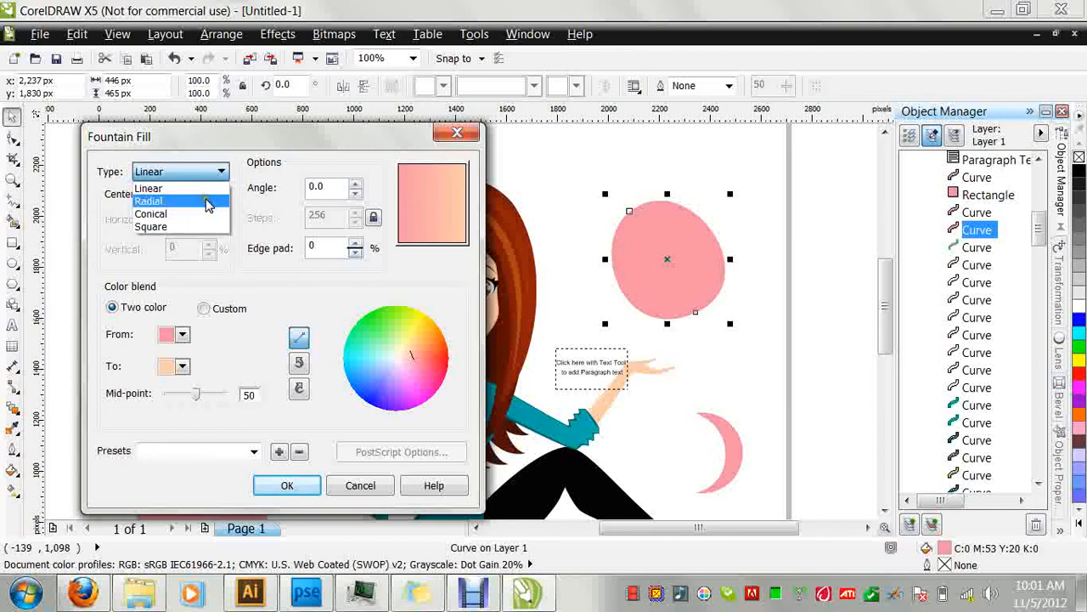
click(198, 206)
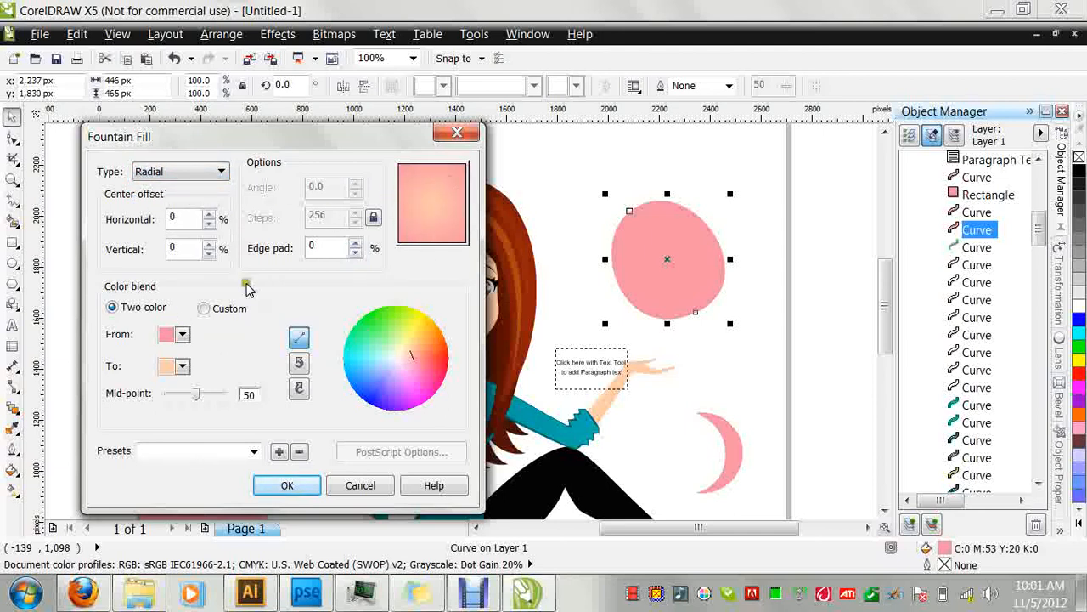
drag(373, 138, 312, 148)
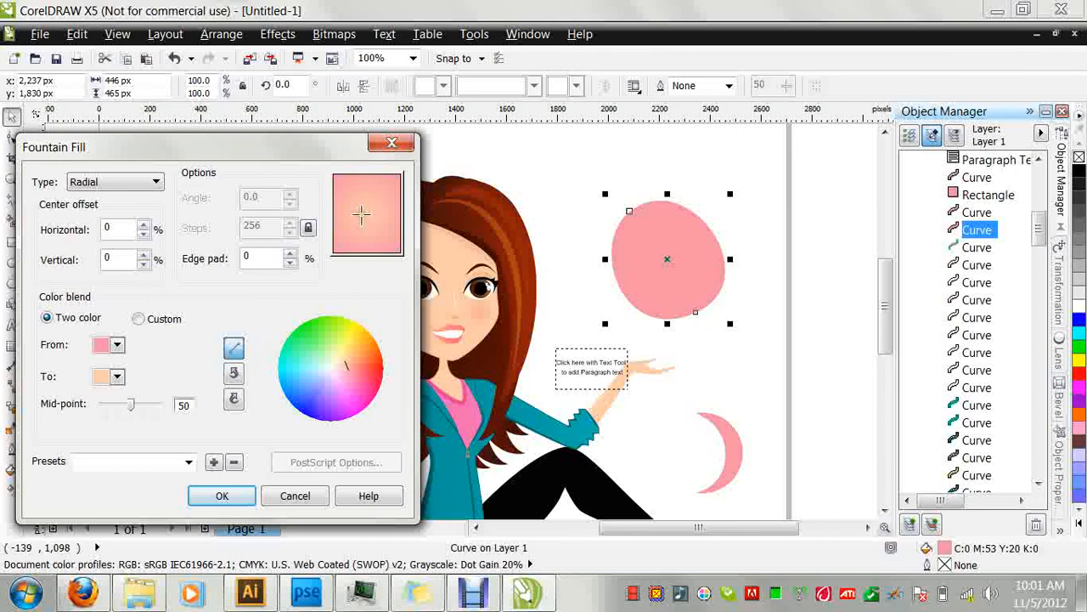
click(118, 376)
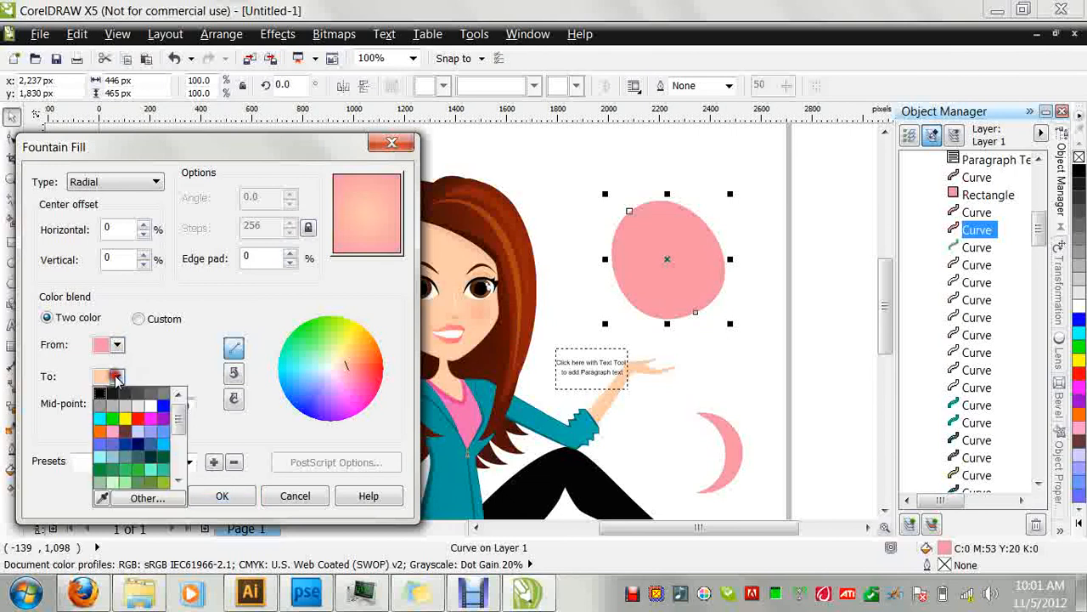
click(106, 497)
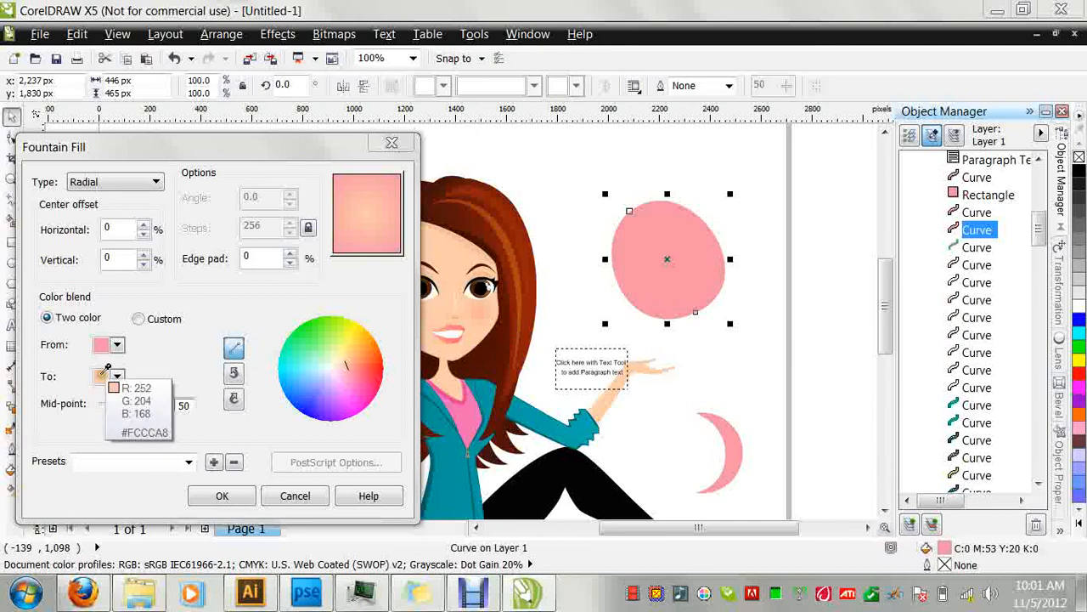
click(106, 368)
key(Escape)
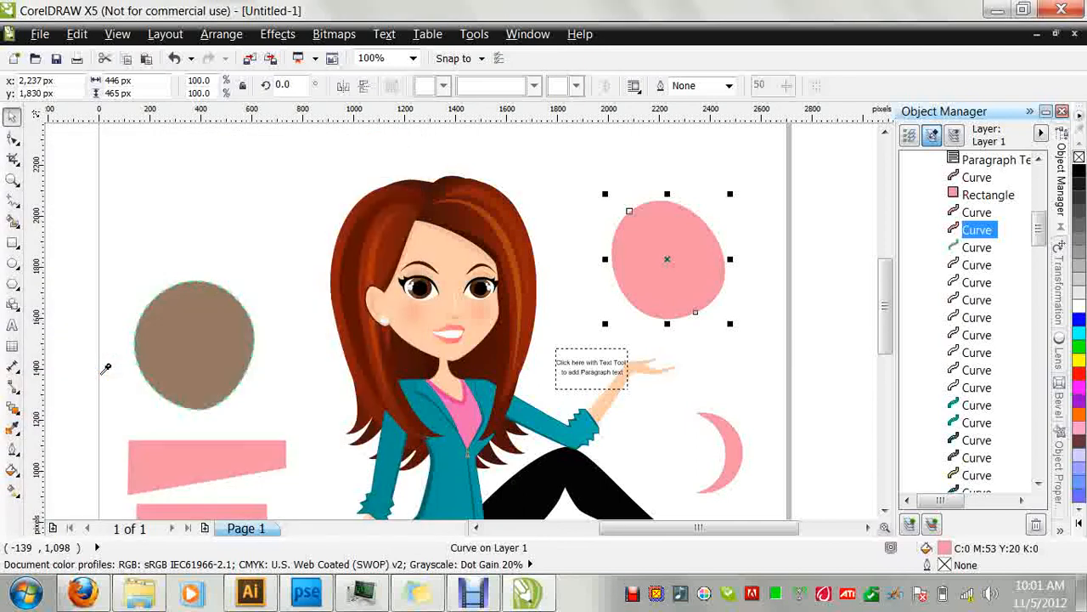
Swap the circle's radial fill colors by sampling peach for From and the slanted shape's pink for To, and apply.
click(12, 472)
click(92, 357)
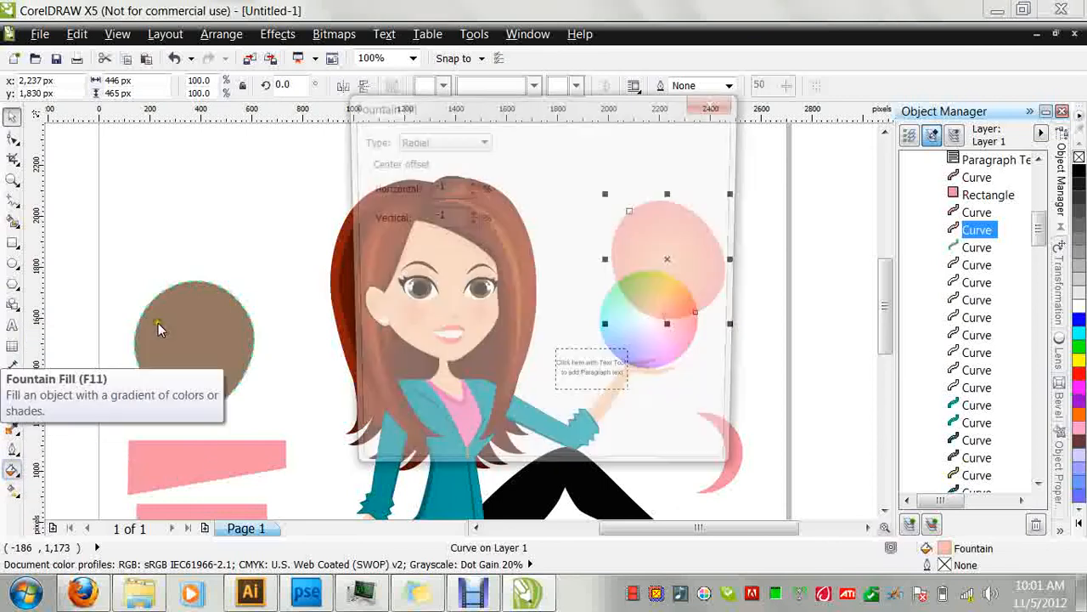
click(442, 303)
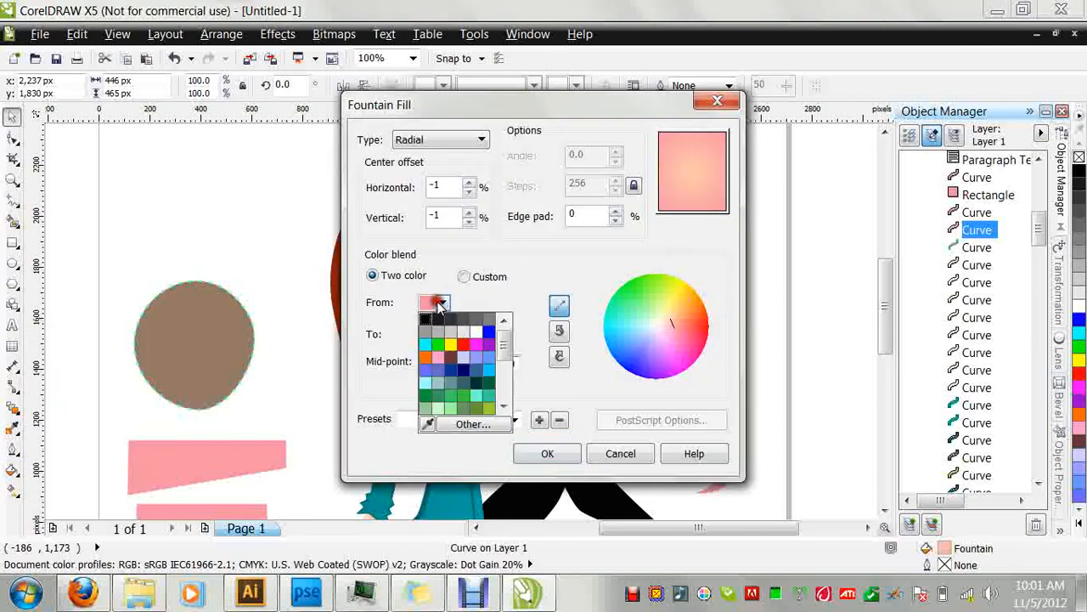
click(427, 422)
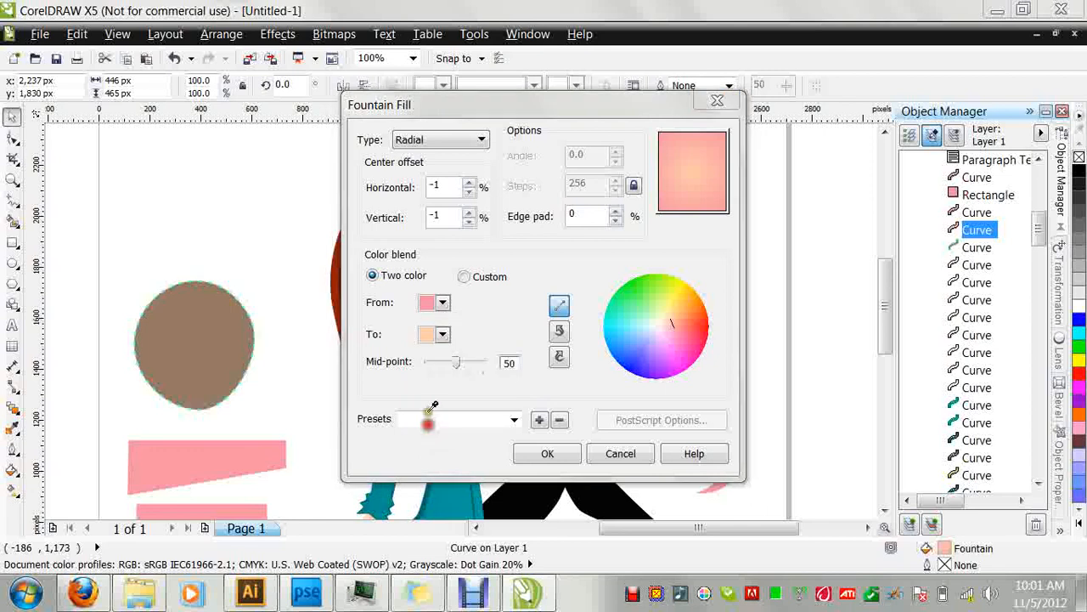
click(429, 334)
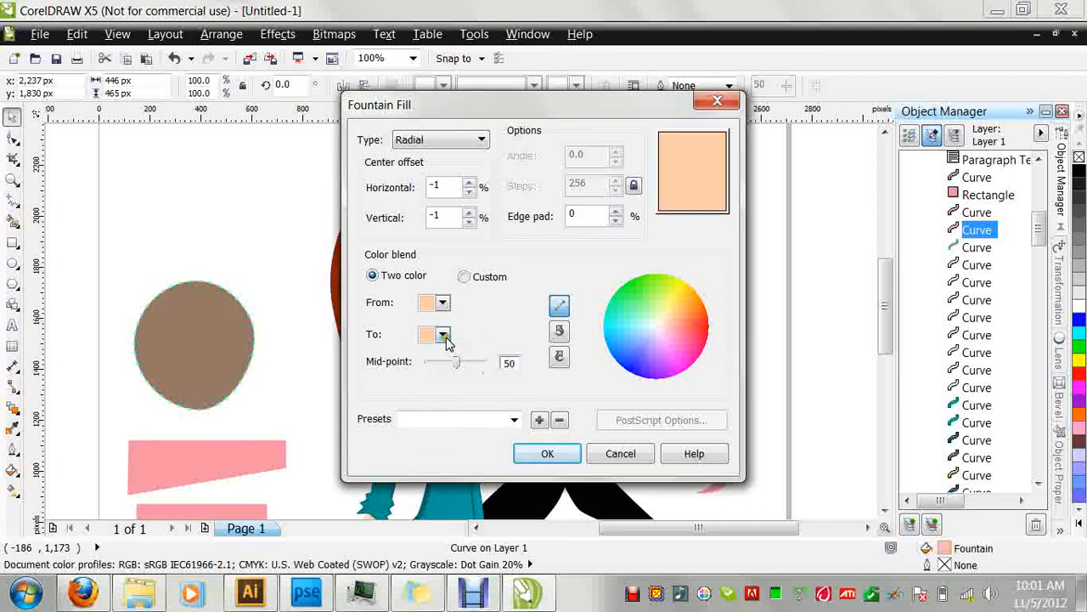
click(443, 334)
click(426, 459)
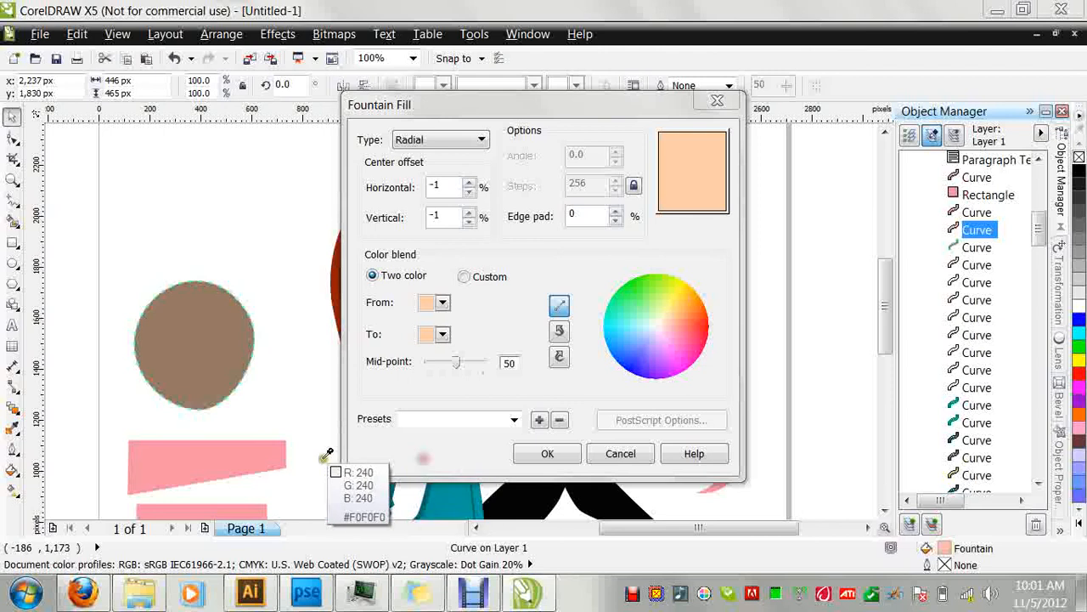
click(260, 459)
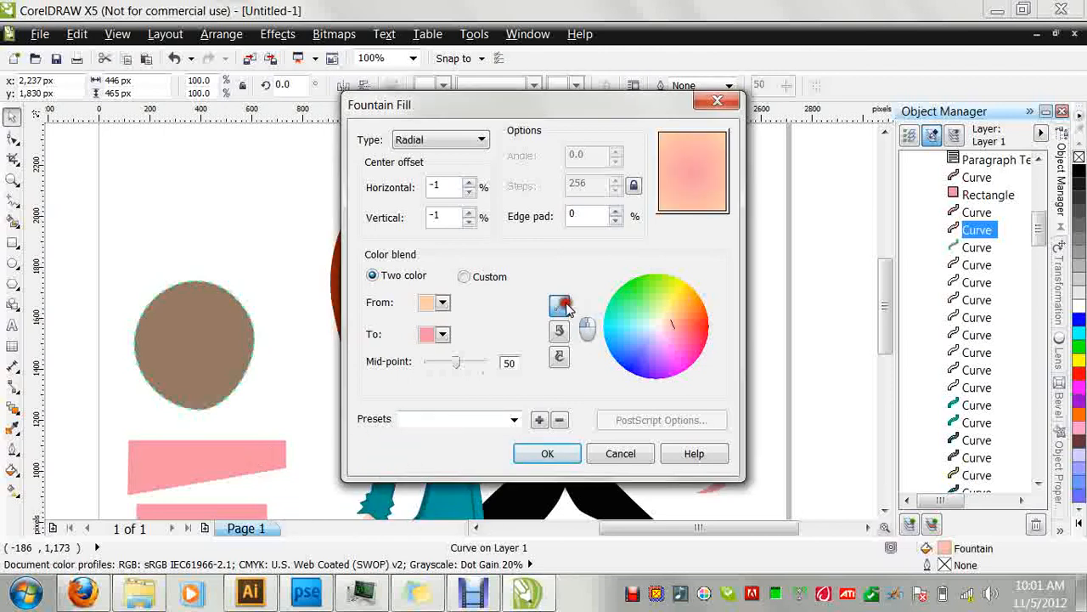
drag(606, 110, 304, 108)
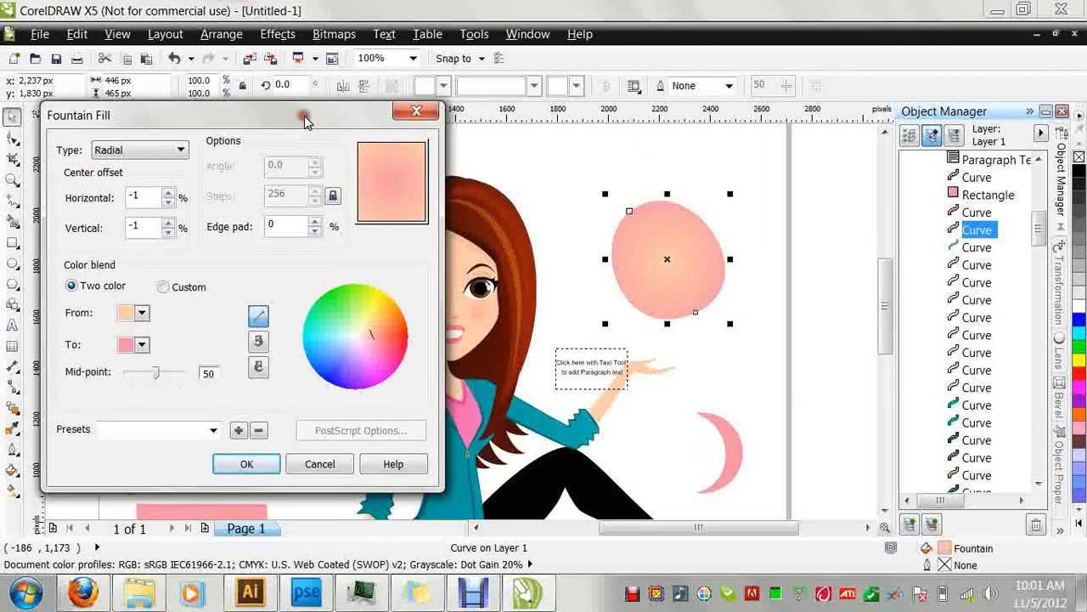
key(Return)
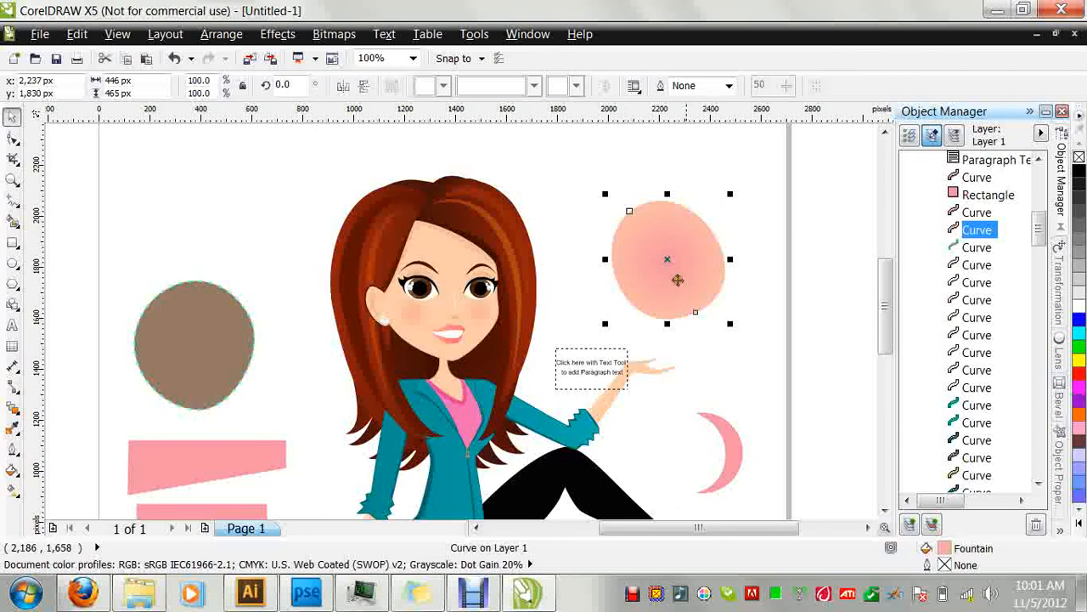
Set the edge pad of the circle's radial fountain fill to 20% and apply it.
click(12, 469)
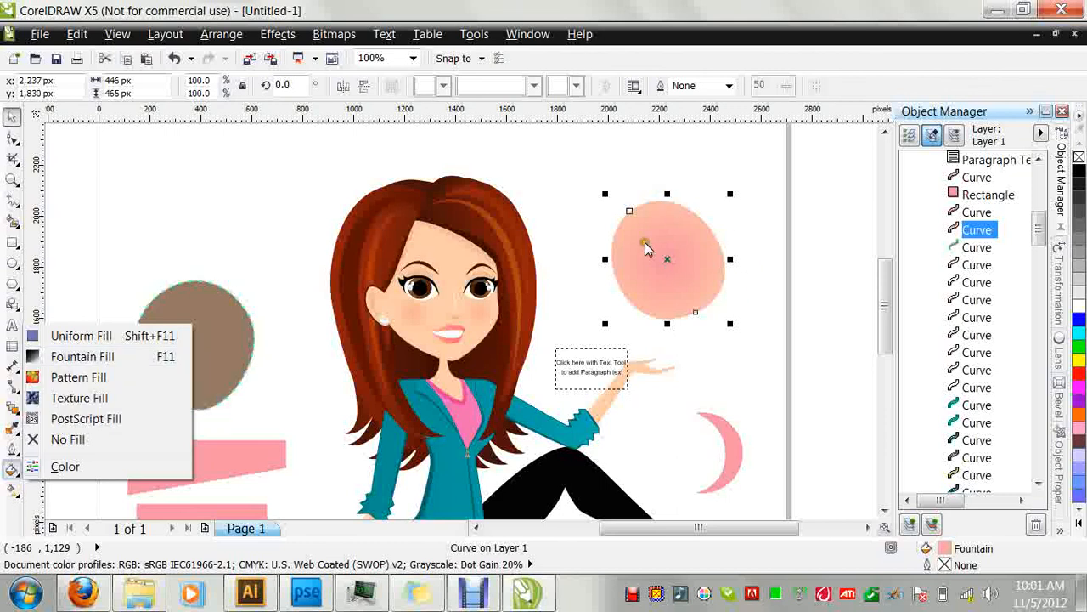
click(119, 360)
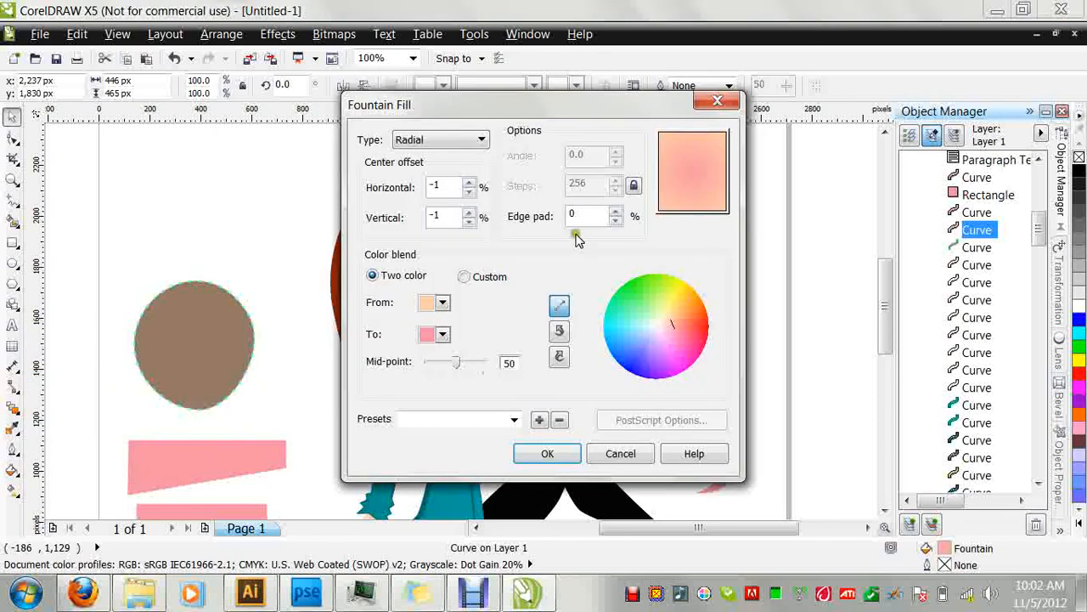
click(616, 211)
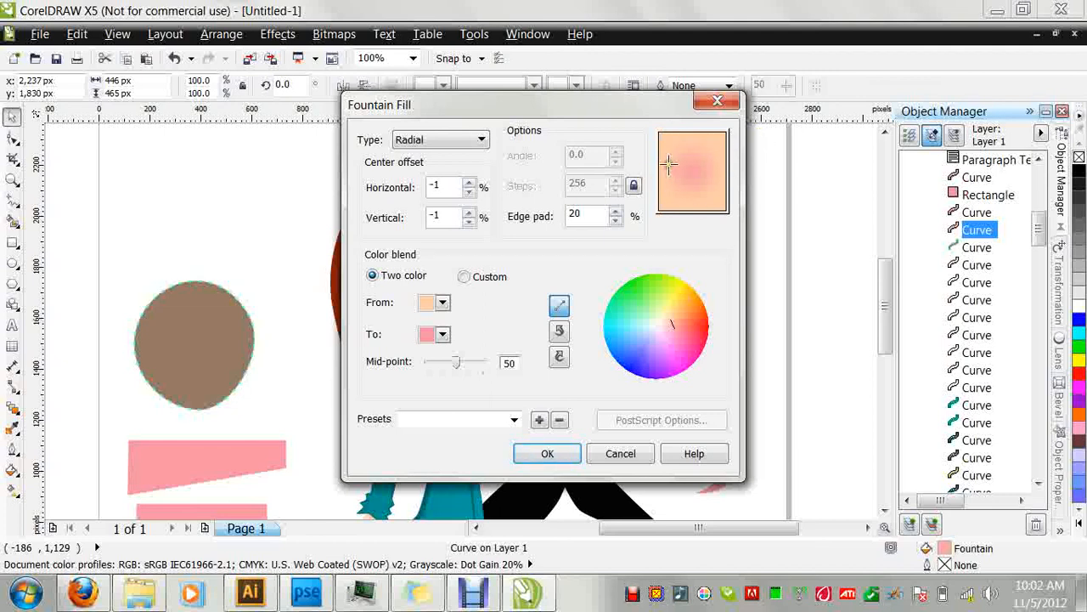
click(523, 455)
Move the gradient circle closer to the woman's head and scale it proportionally to about 306 by 319 px.
drag(660, 252, 617, 264)
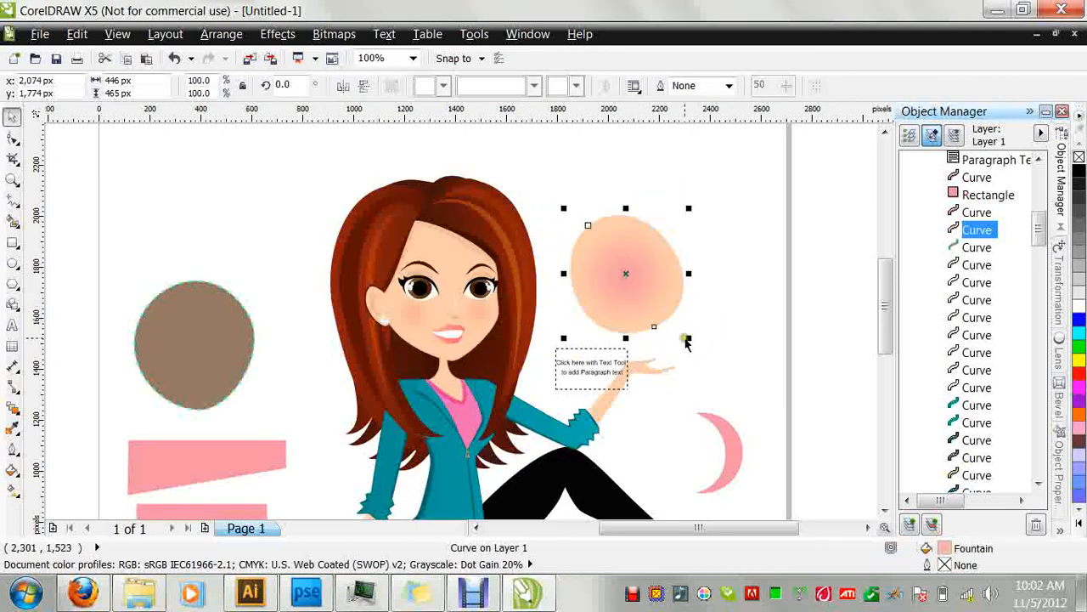
drag(688, 337, 653, 300)
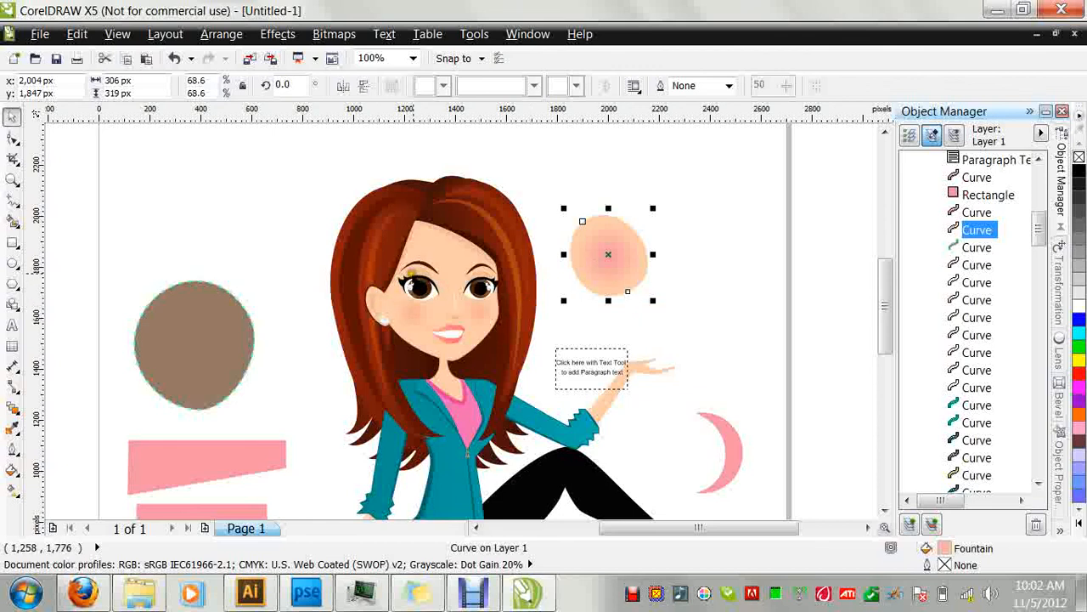
Examine the gradient shading on the woman's cheeks and hair up close, then return to 90% zoom with nothing selected.
click(12, 181)
drag(404, 254, 565, 383)
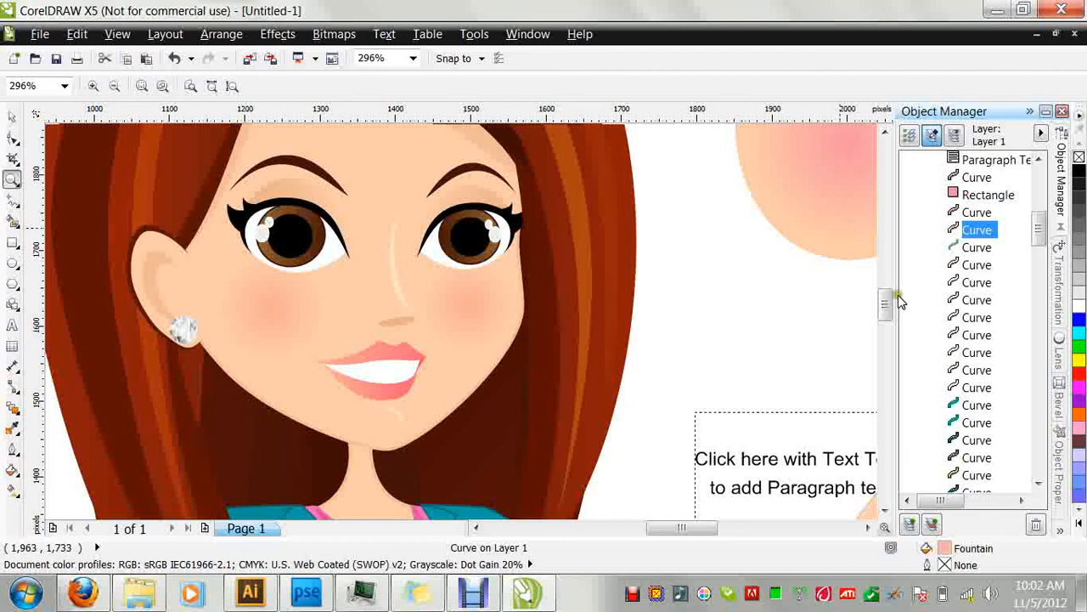
drag(886, 300, 886, 282)
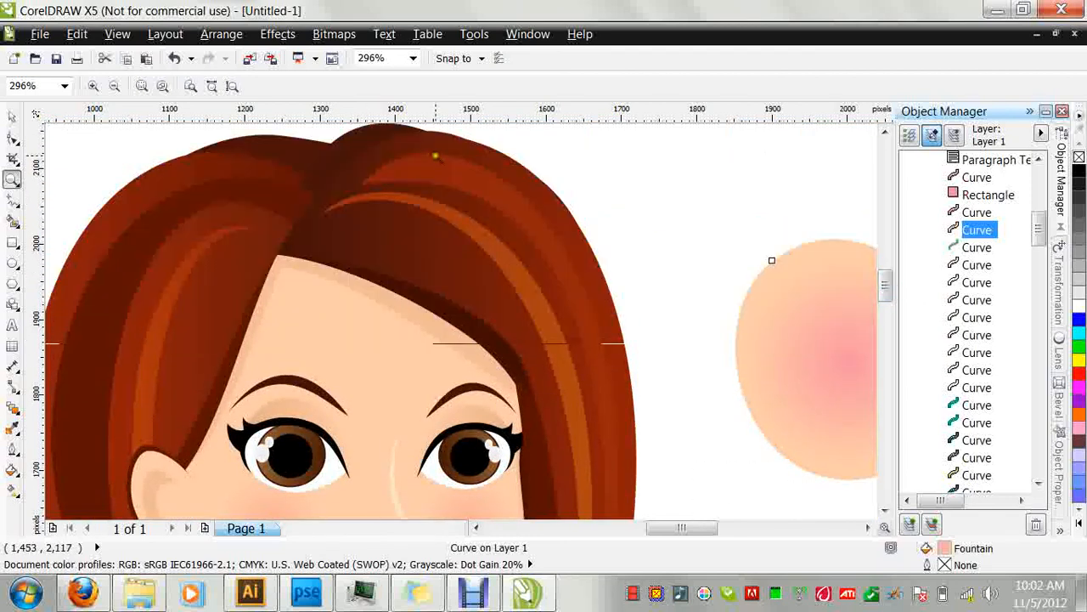
click(413, 58)
click(403, 77)
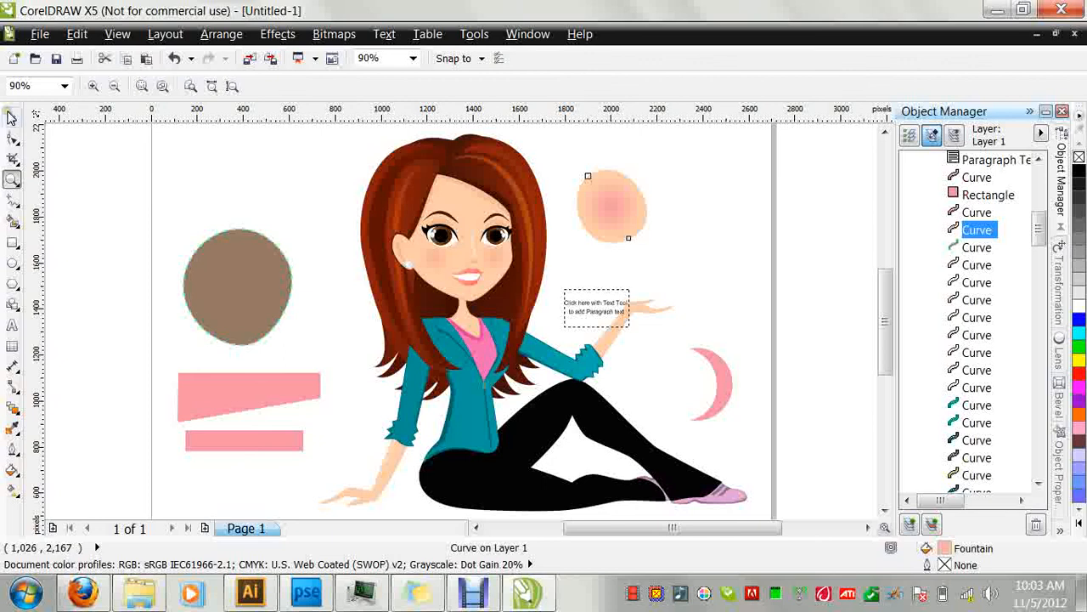
click(11, 116)
click(308, 171)
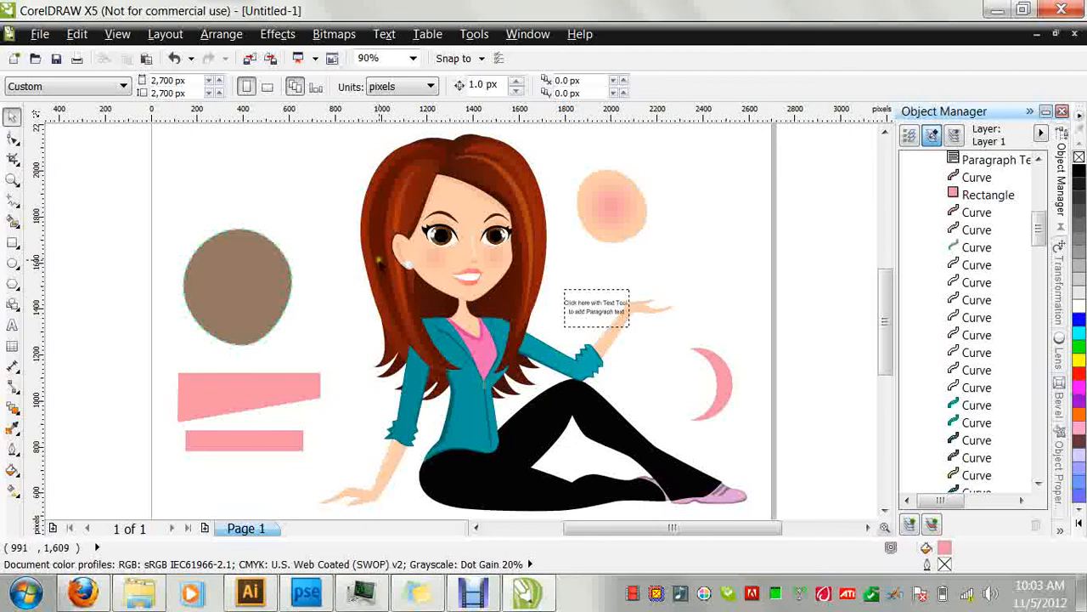
Add a drop shadow to the brown circle, offset about 96 px to the right and 61 px down.
mouse_move(317, 601)
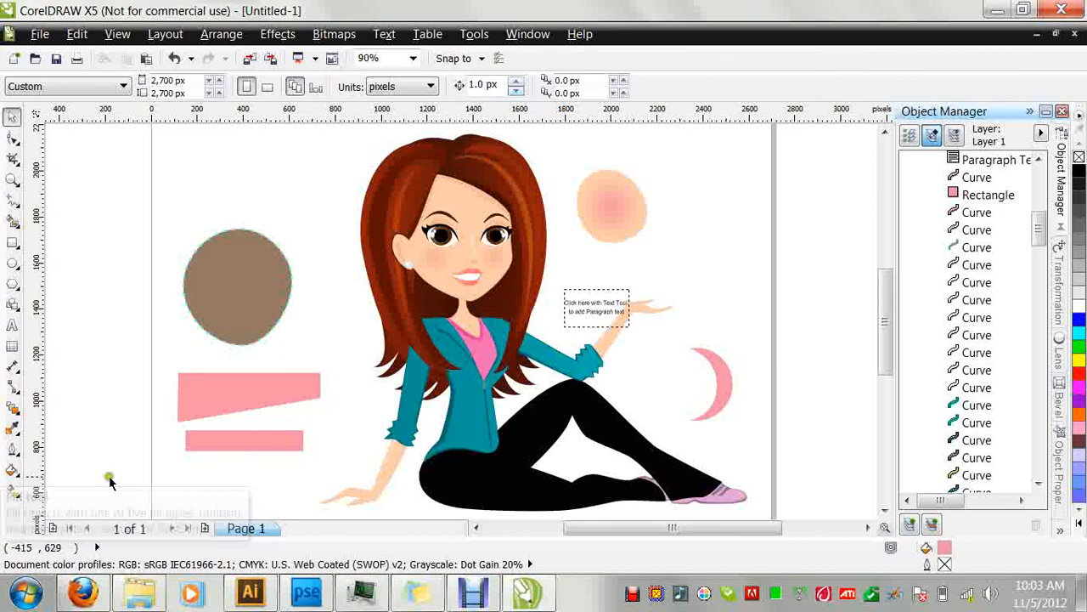
click(248, 288)
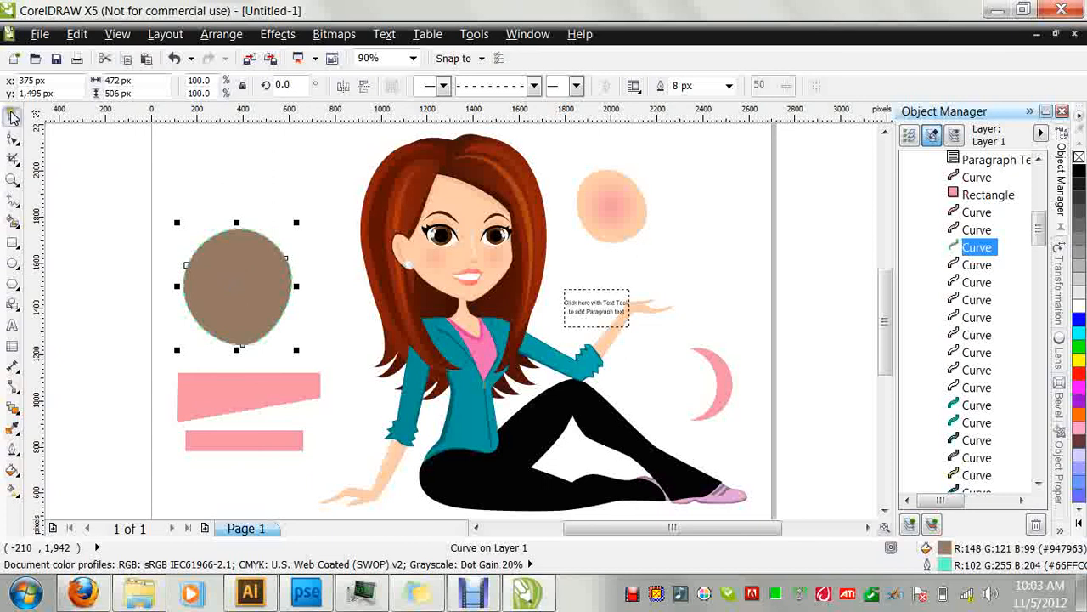
click(18, 411)
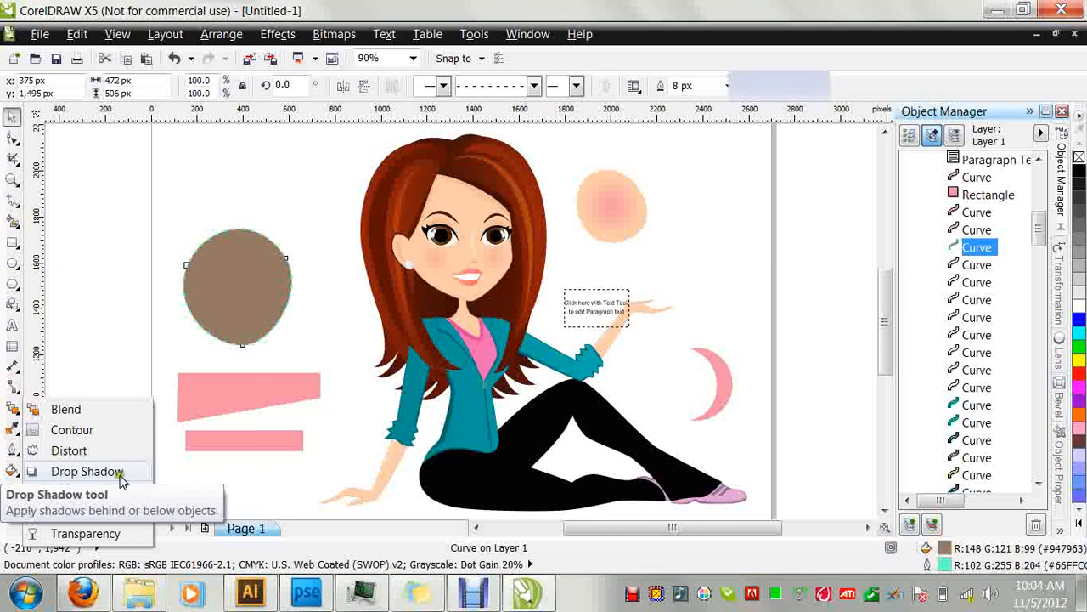
click(109, 466)
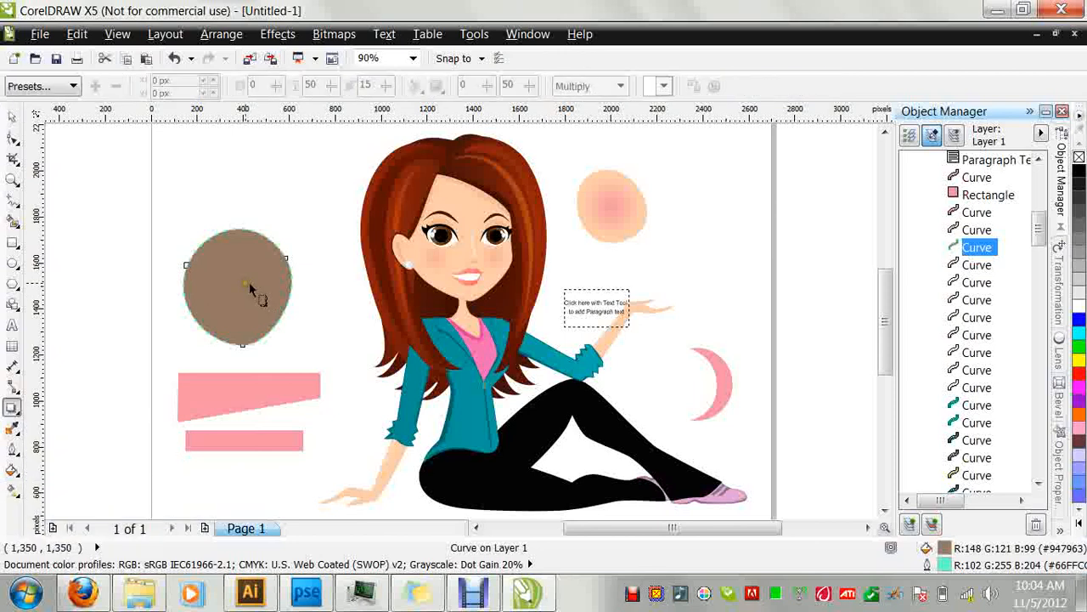
drag(238, 286, 284, 316)
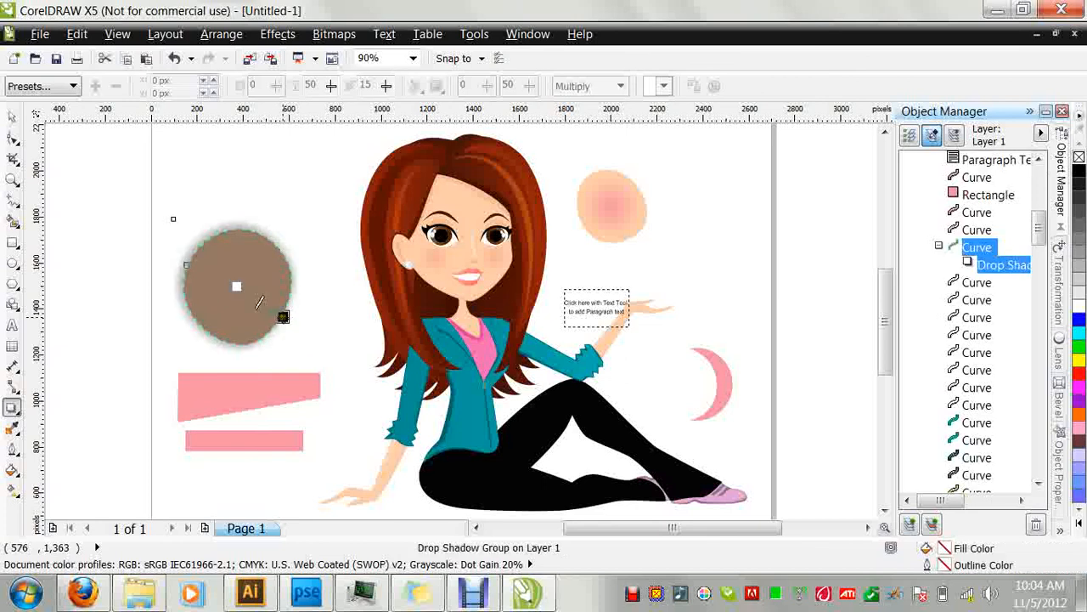
click(286, 319)
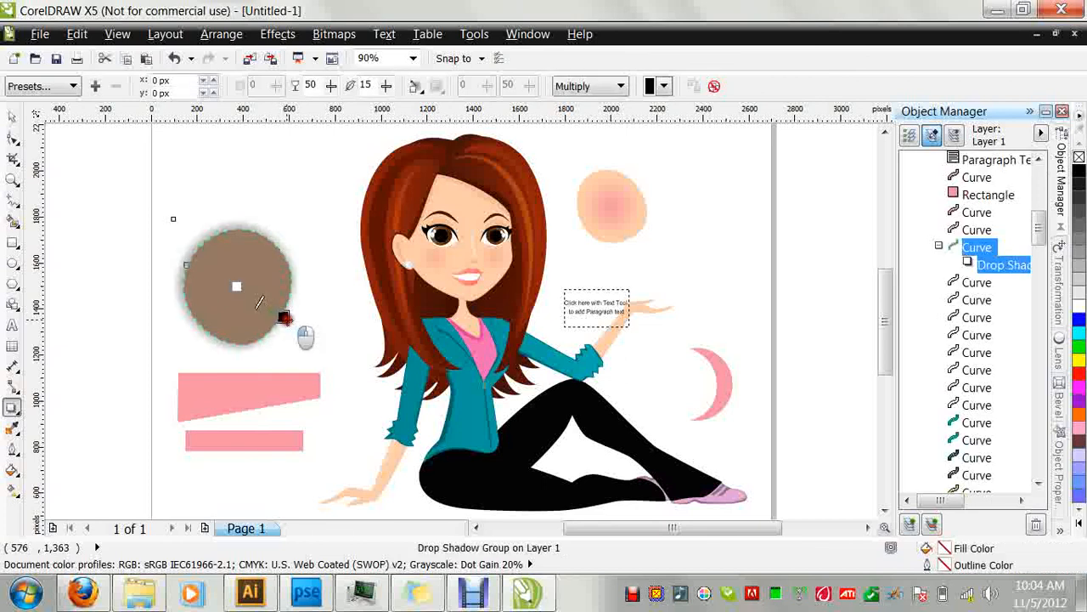
drag(285, 319, 313, 334)
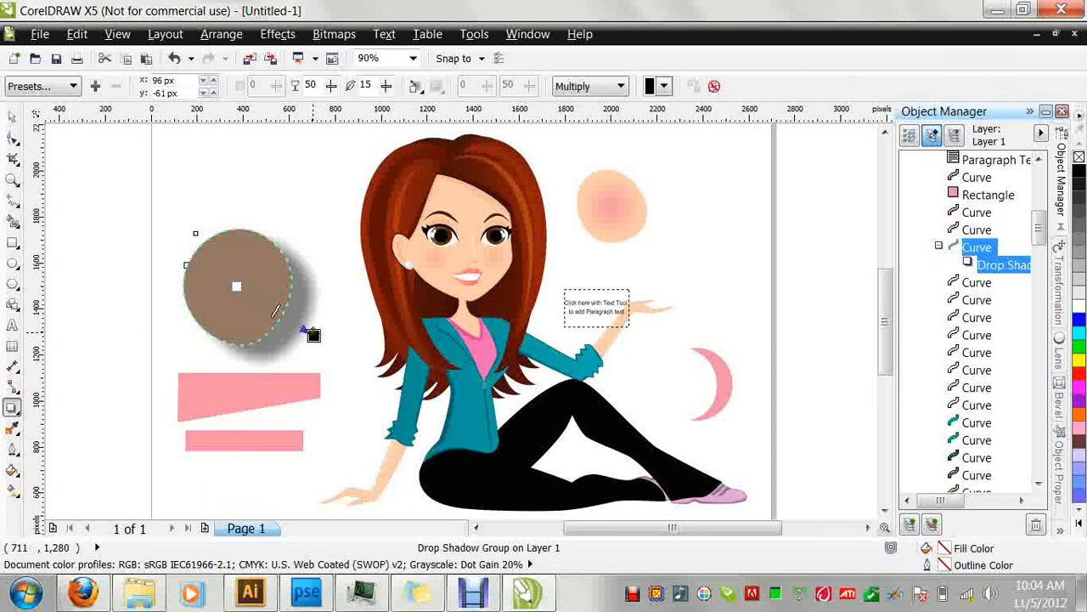
Change the color of the brown circle's drop shadow to purple.
click(667, 86)
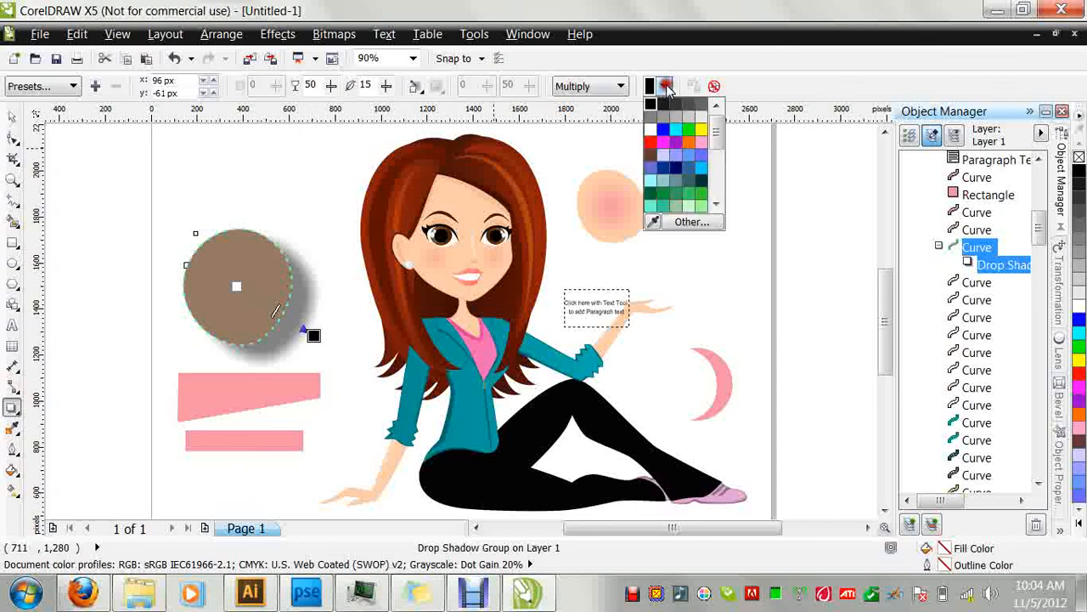
click(674, 140)
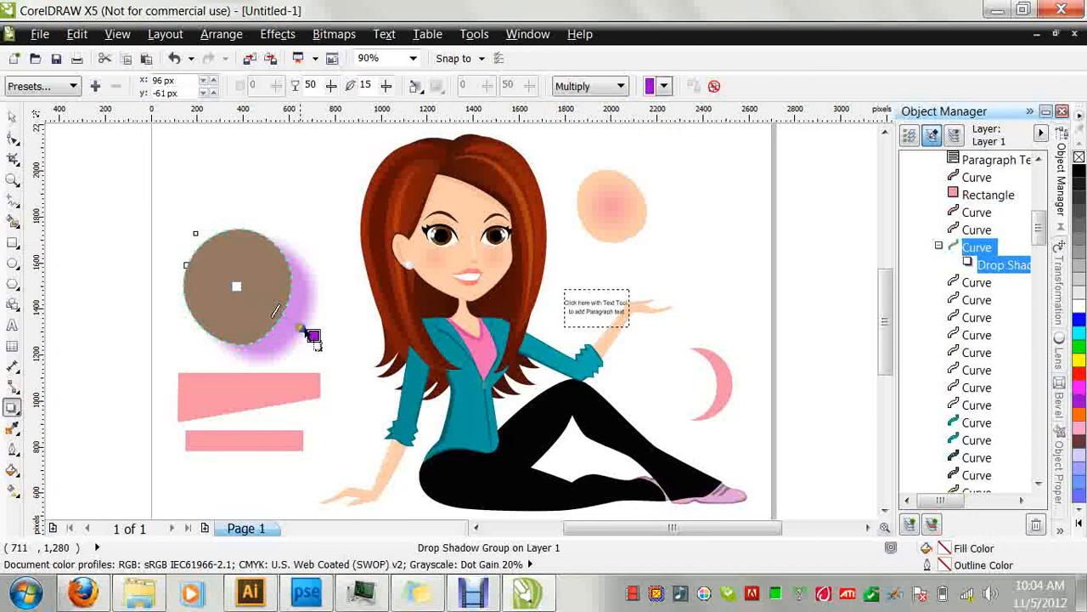
click(12, 117)
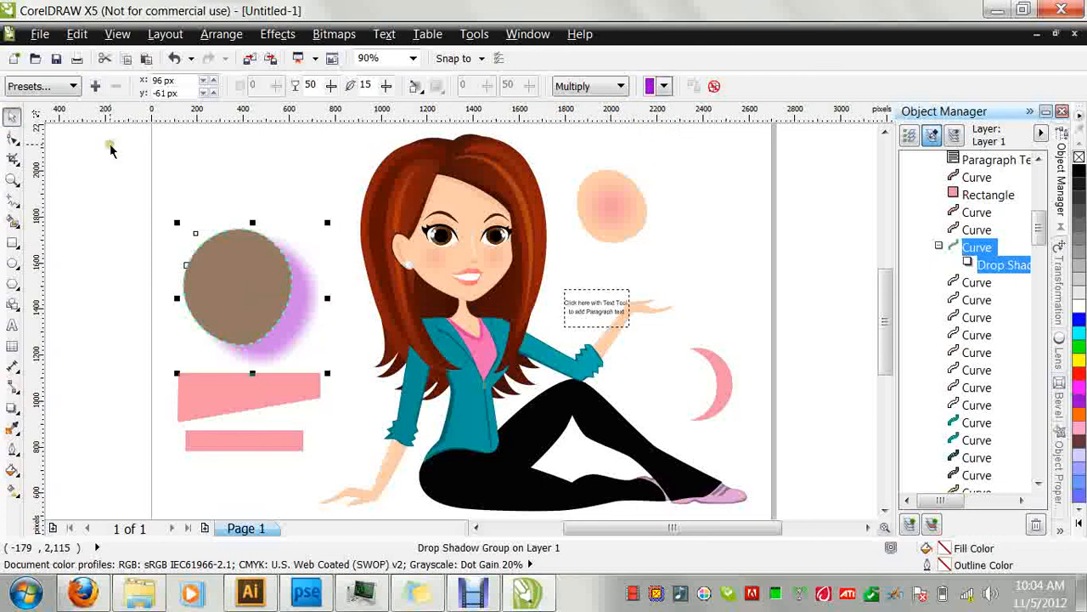
Delete the shadowed brown circle, undo back to the plain circle without its drop shadow, and clear the selection.
key(Delete)
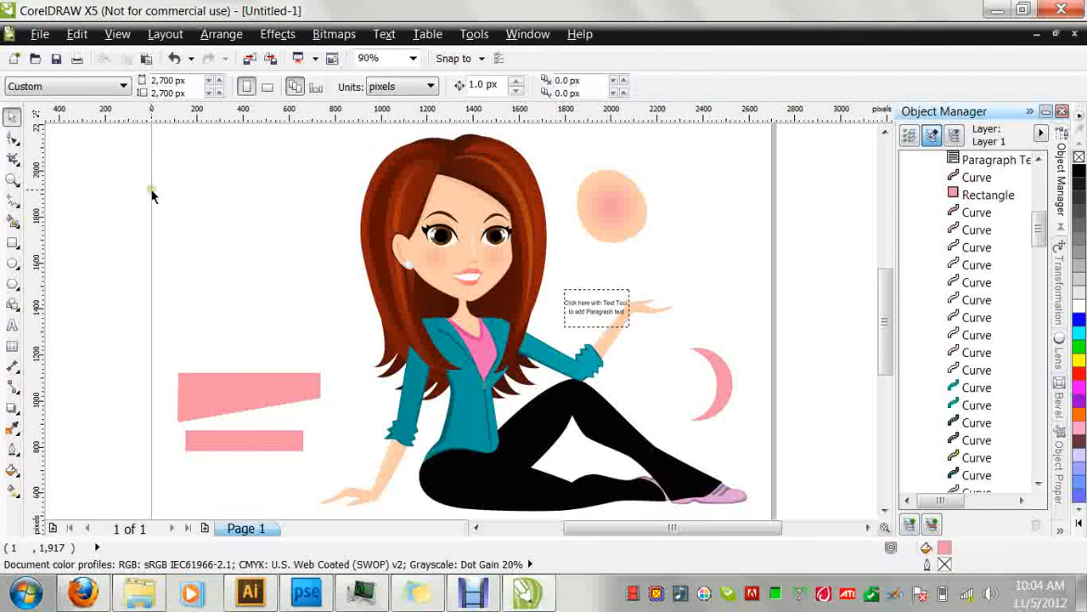
key(ctrl+z)
key(ctrl+z)
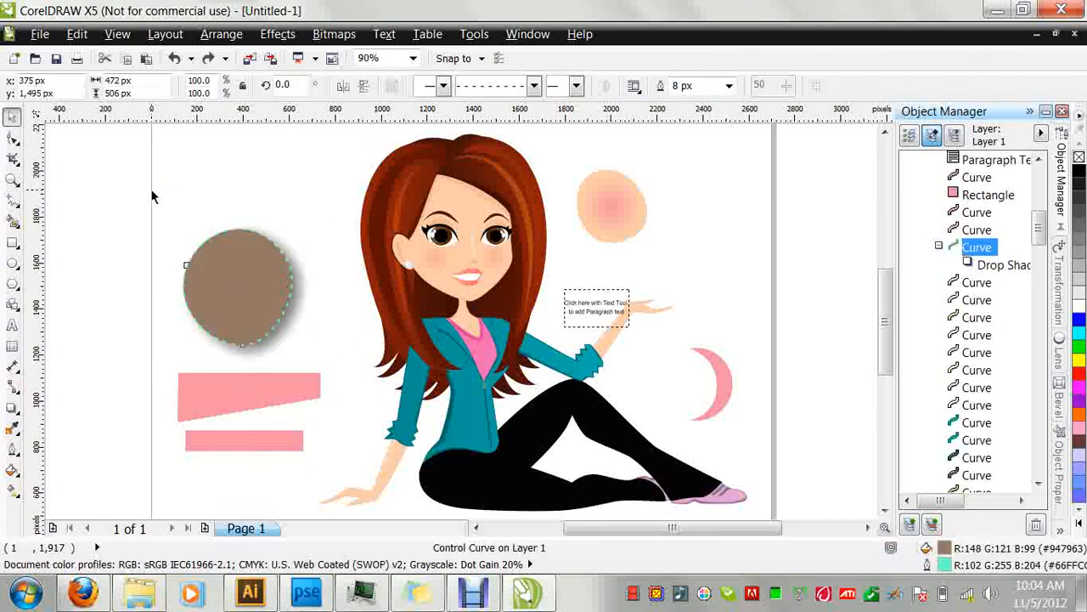
key(ctrl+z)
key(ctrl+z)
key(ctrl+z)
key(ctrl+z)
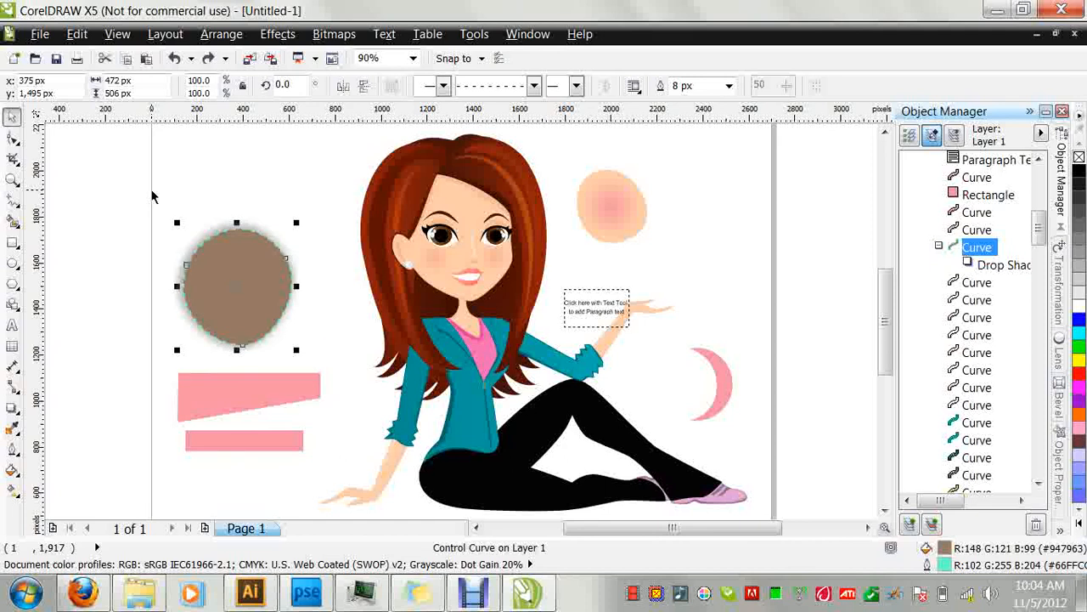
click(165, 190)
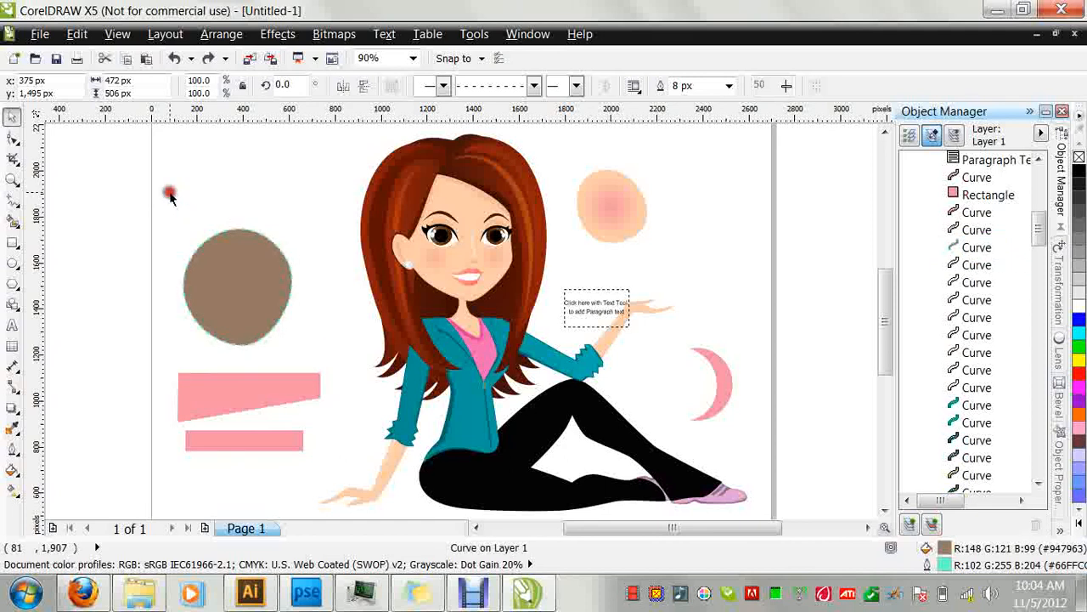
Start importing a file and browse to the holistic healer client's folder within Client Illustrations.
click(251, 289)
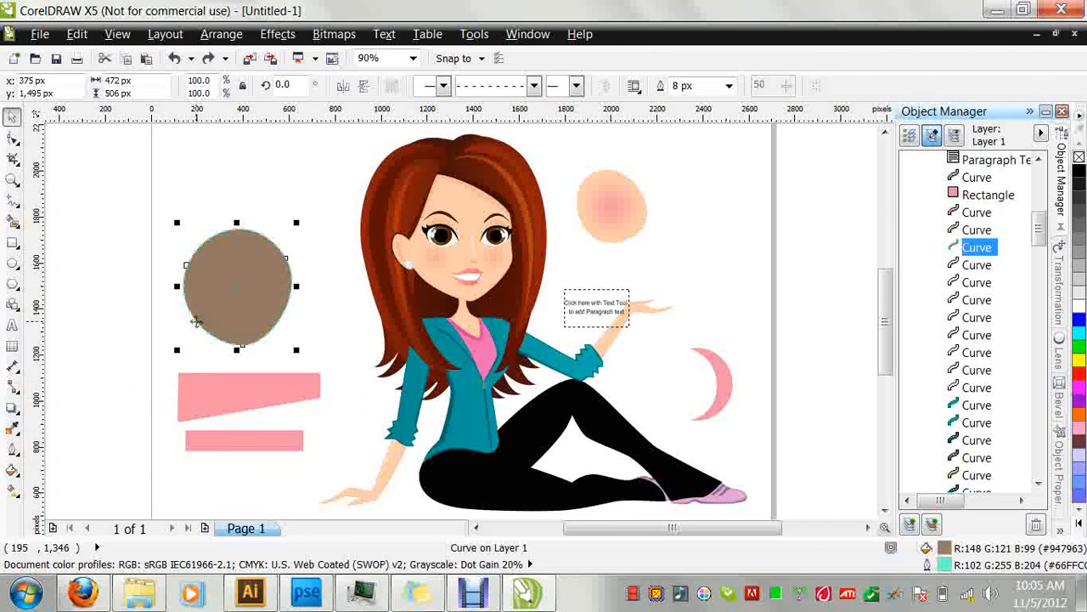
click(39, 38)
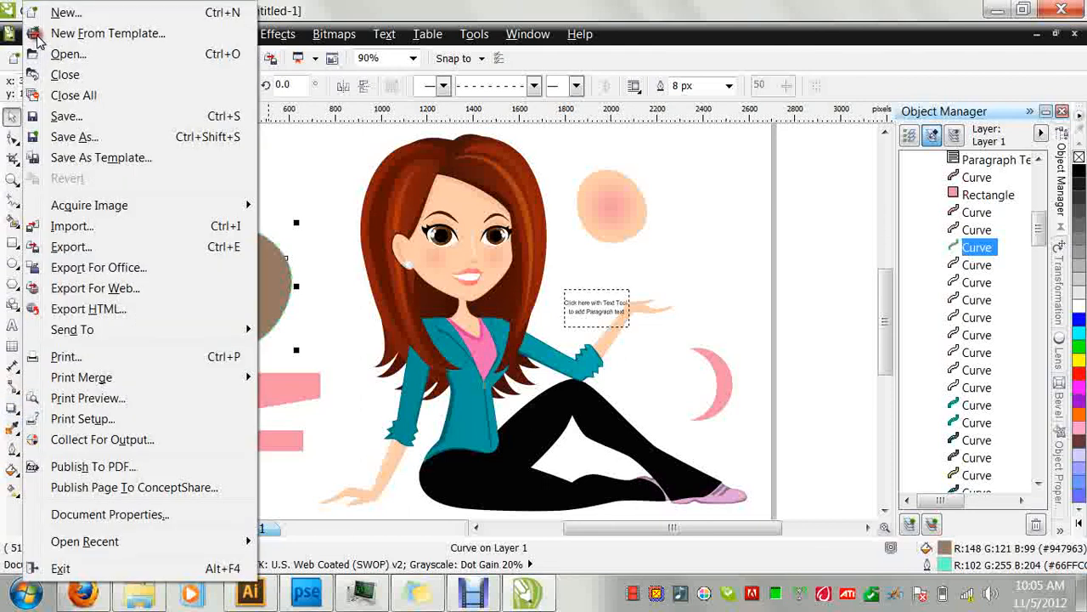
click(101, 228)
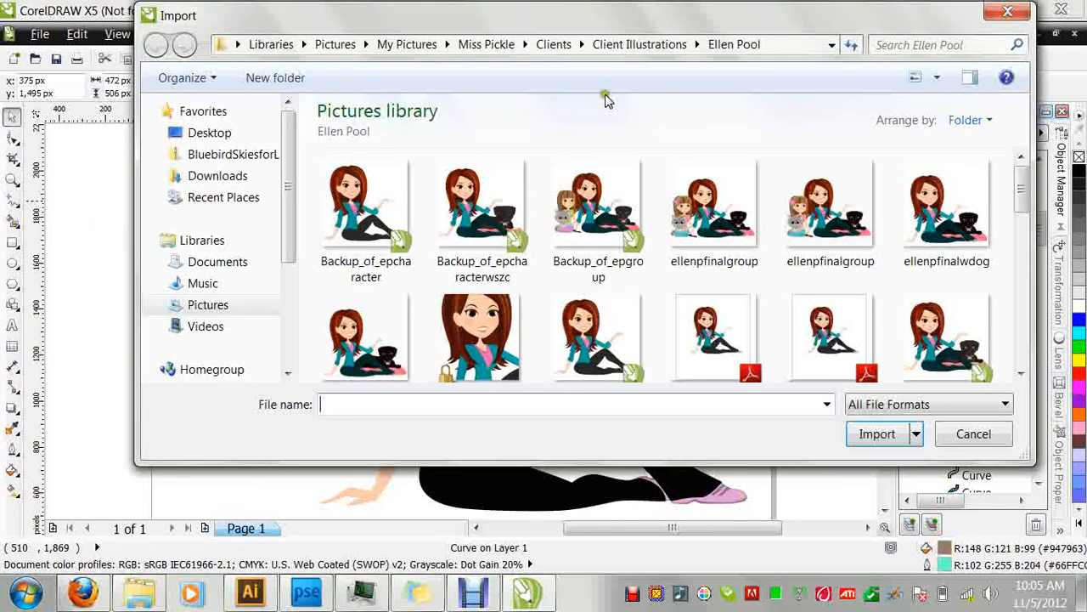
click(630, 44)
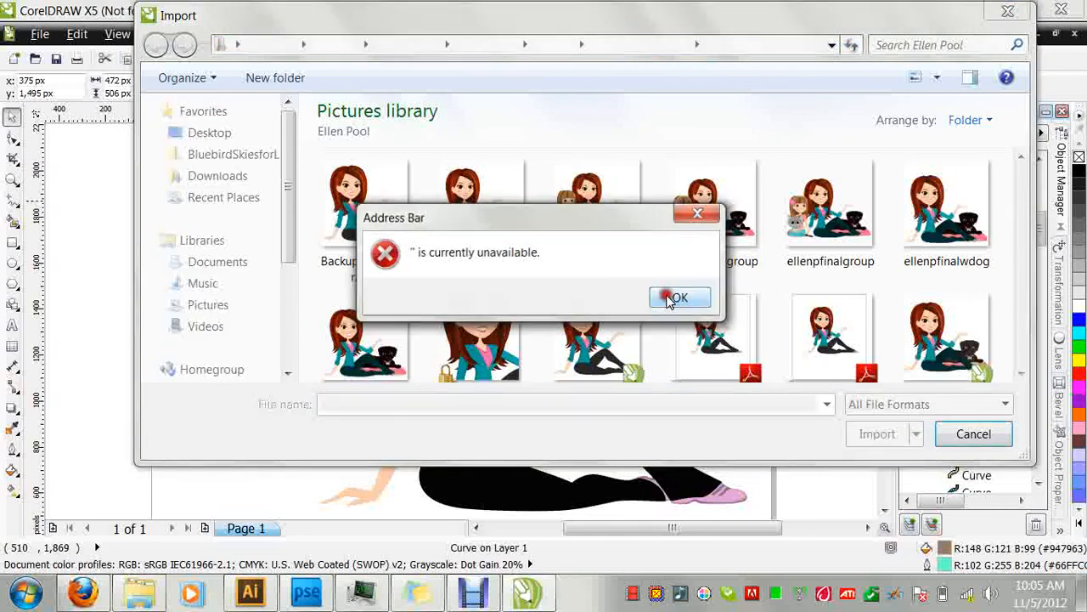
click(667, 299)
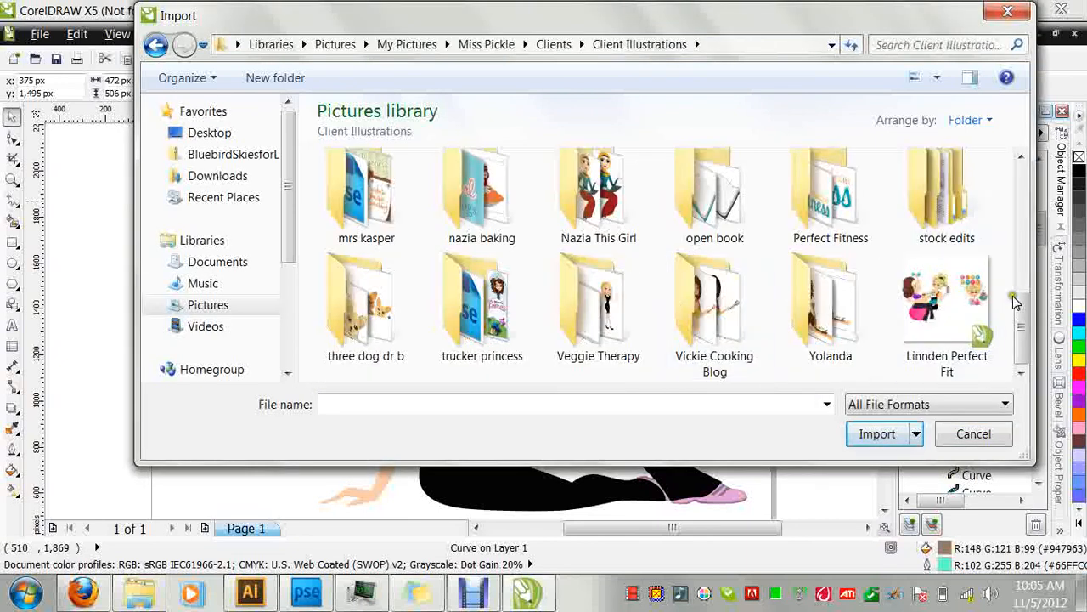
drag(1022, 306, 1011, 170)
click(620, 217)
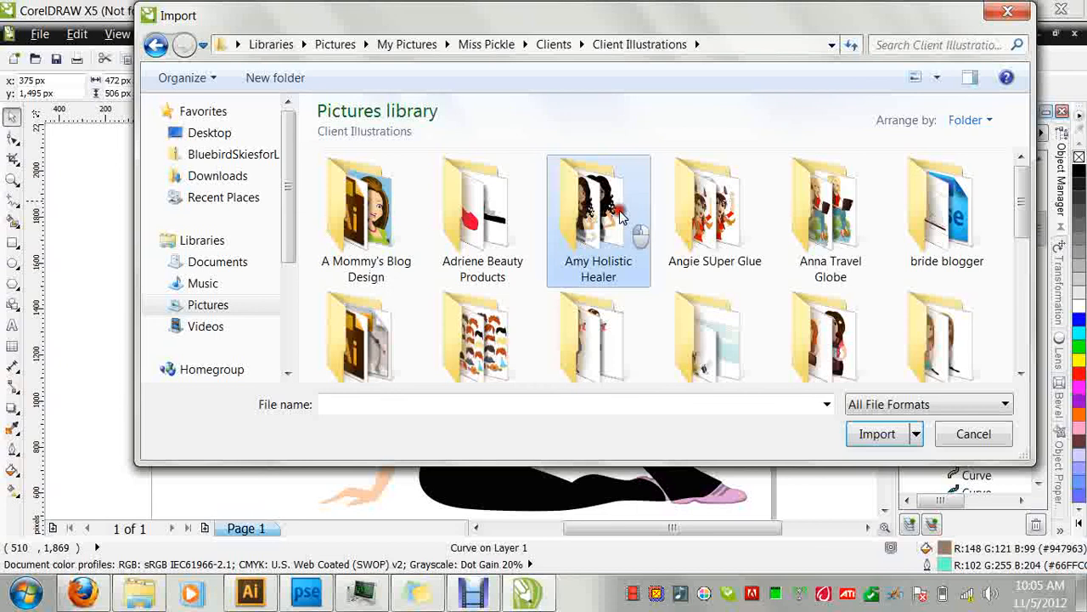
double_click(620, 216)
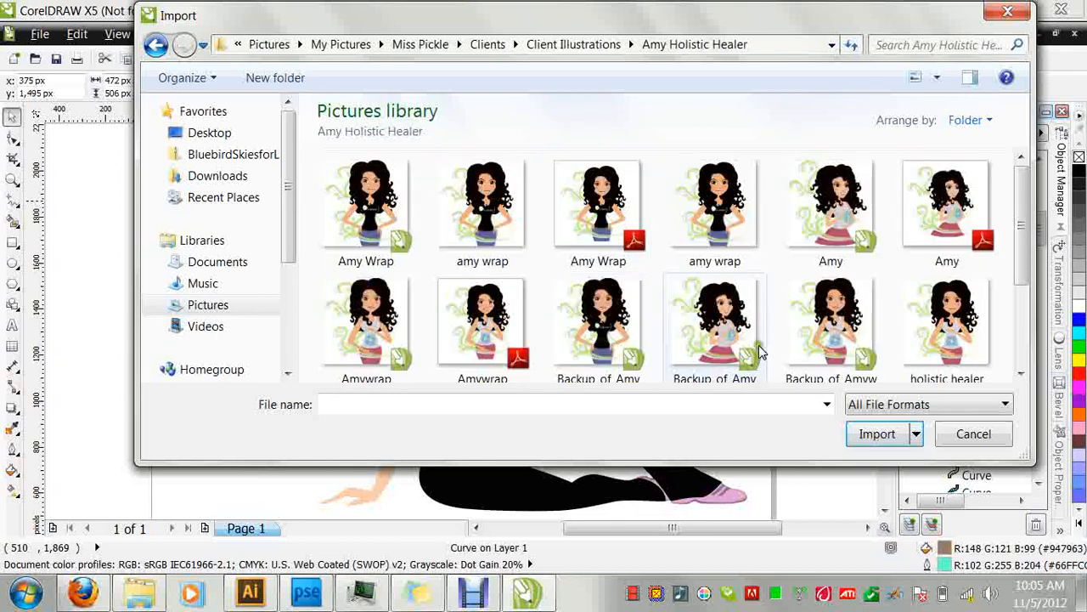
Import the Amywrap PDF with text as curves and comments on a separate layer, placing it beside the page's right edge.
click(481, 331)
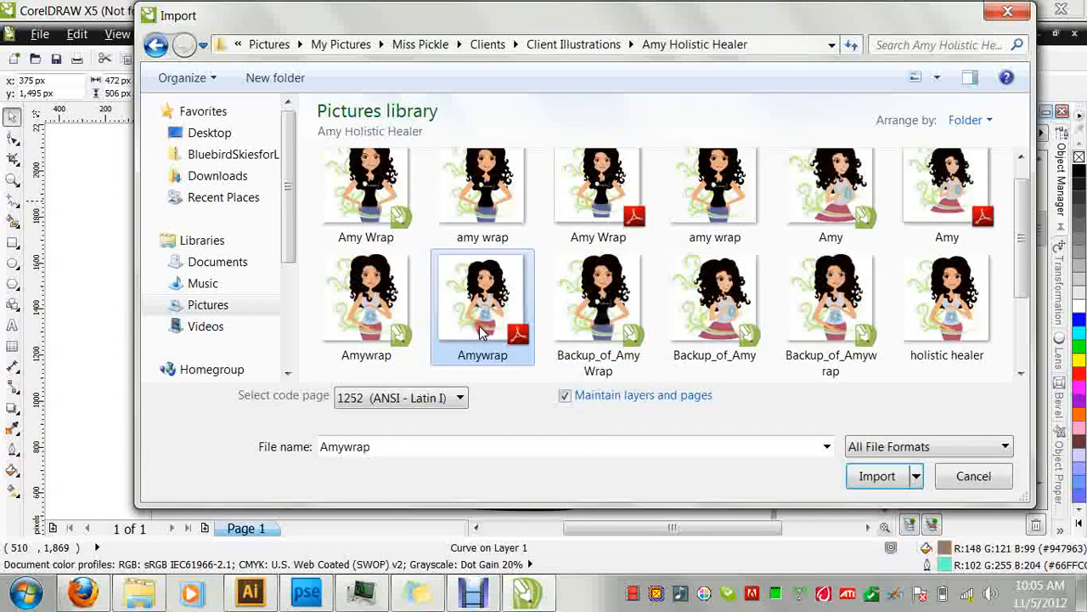
click(877, 476)
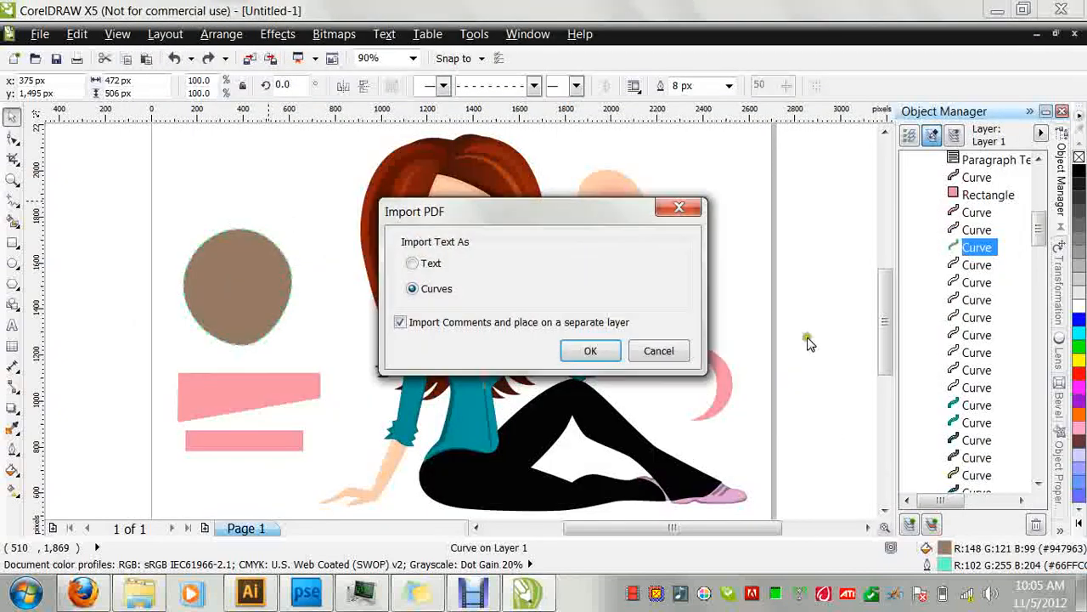
click(589, 350)
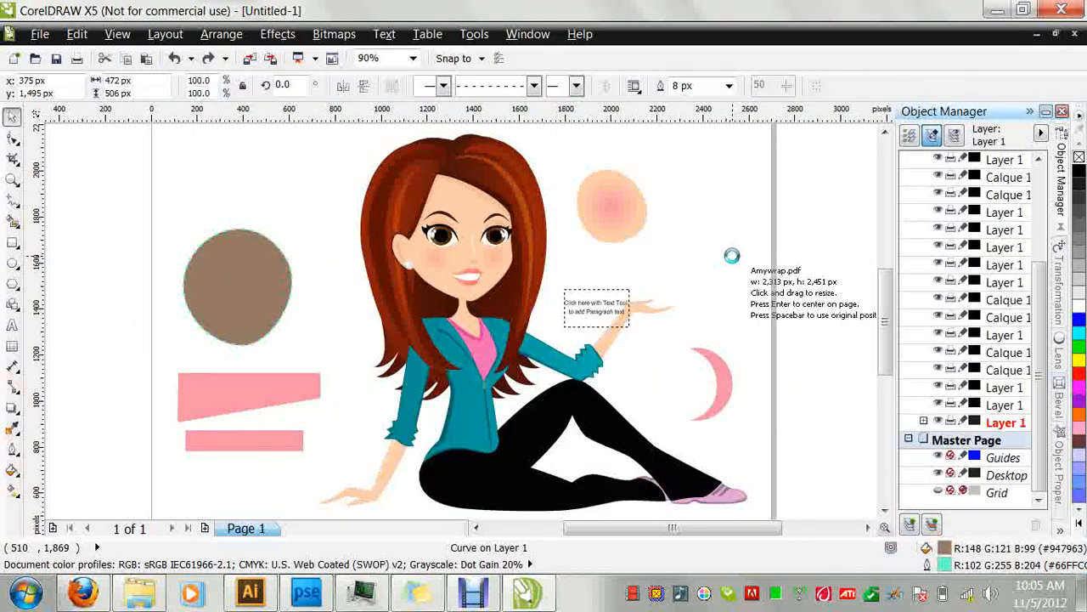
click(755, 230)
drag(621, 527, 747, 528)
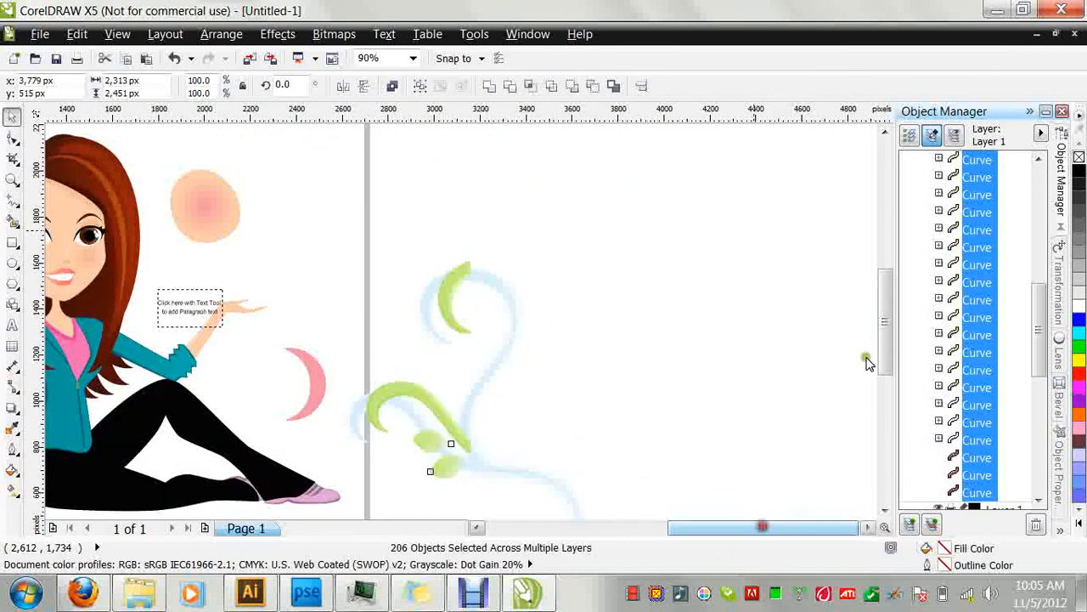
drag(886, 281, 892, 349)
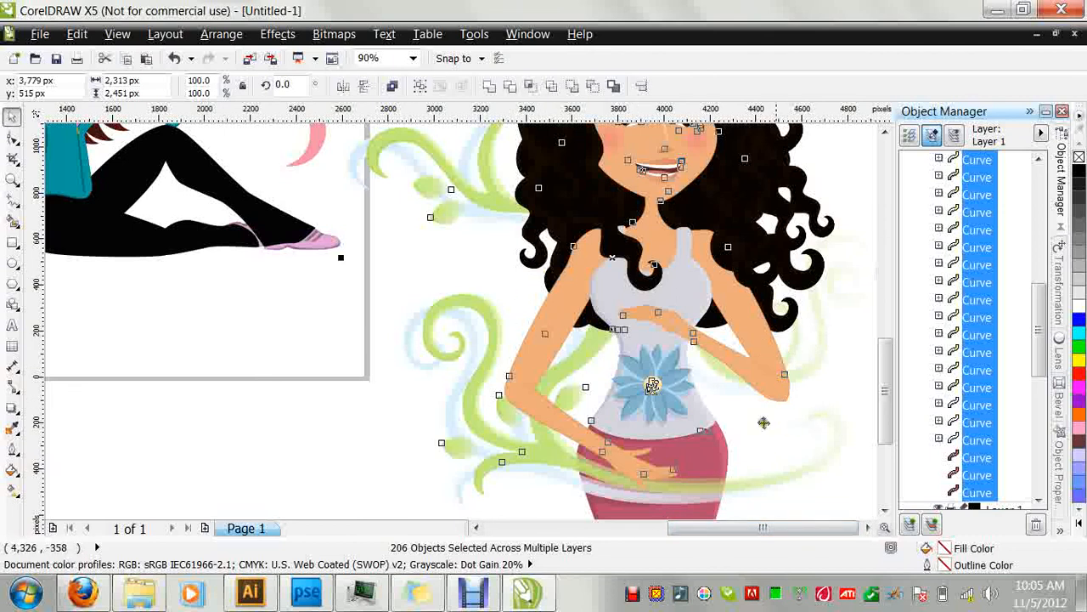
drag(889, 369, 886, 347)
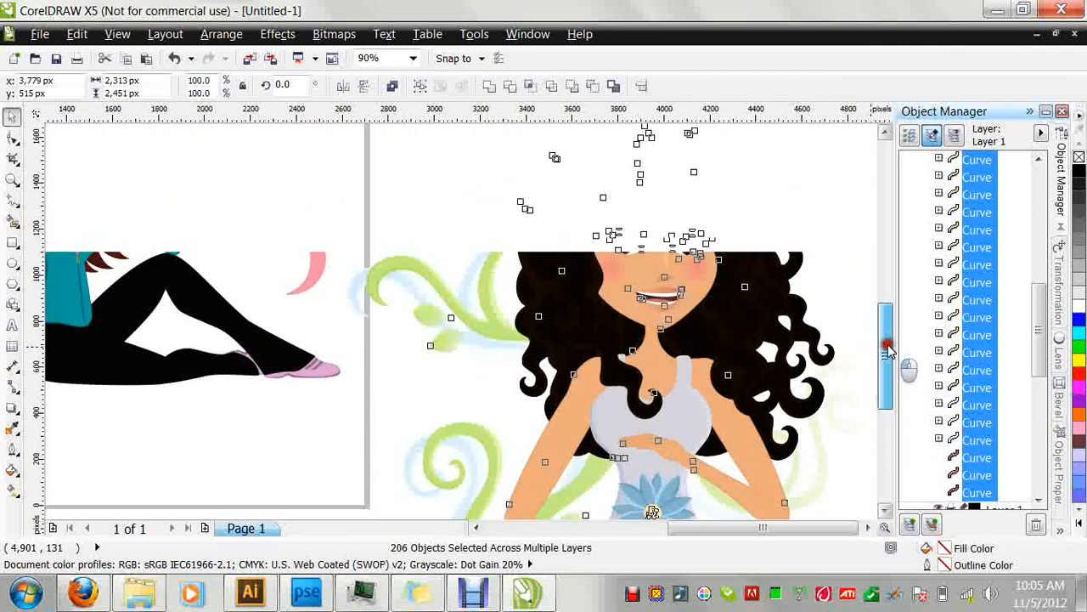
click(413, 58)
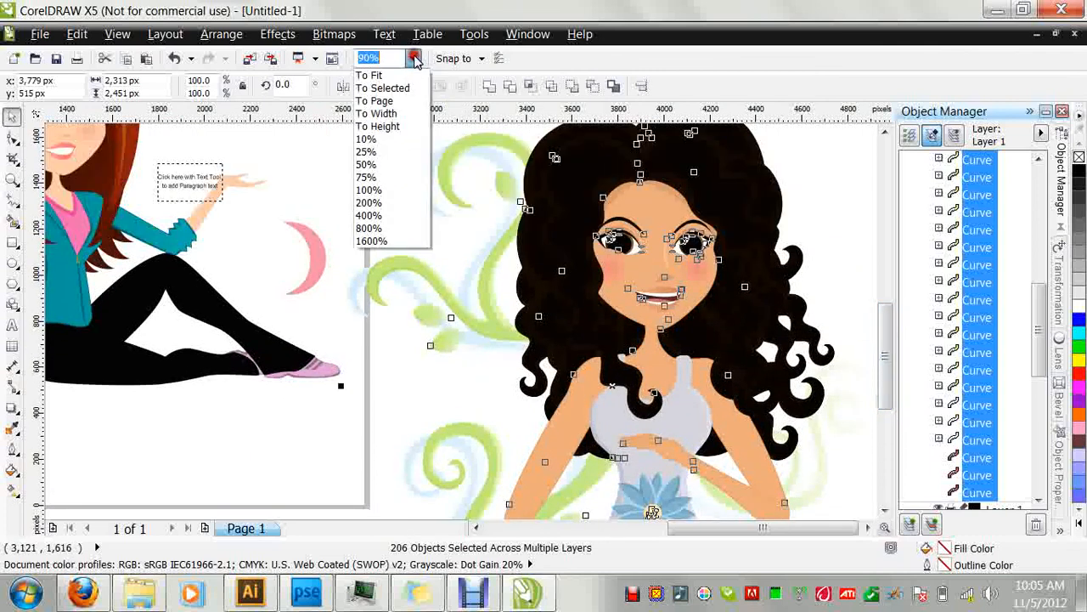
click(409, 75)
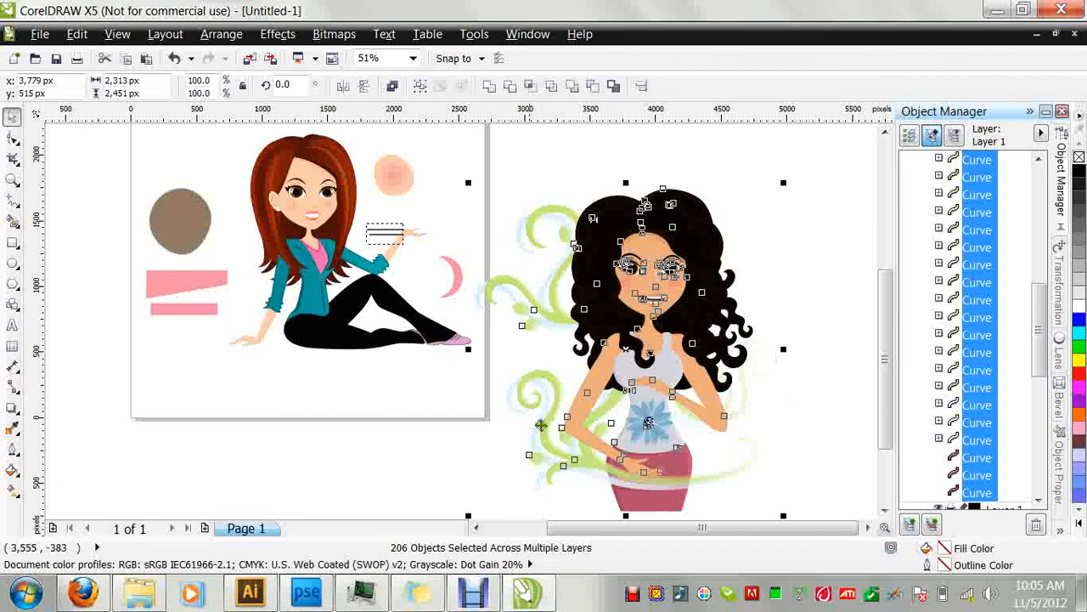
Apply a linear transparency across the slanted pink shape from left to right, and change its type to Radial.
click(175, 293)
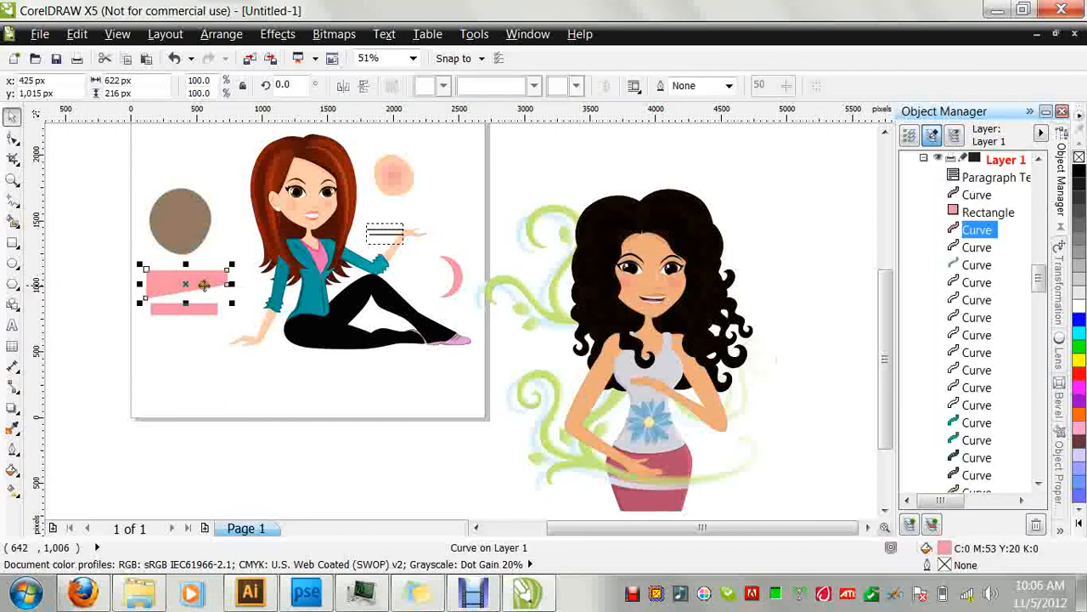
click(20, 416)
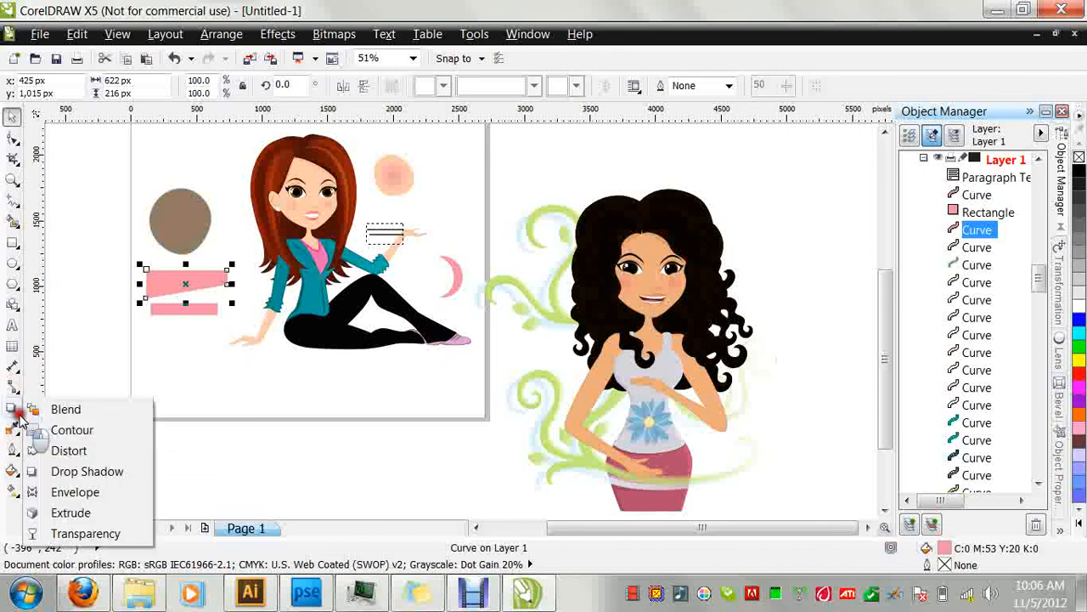
click(79, 533)
click(78, 535)
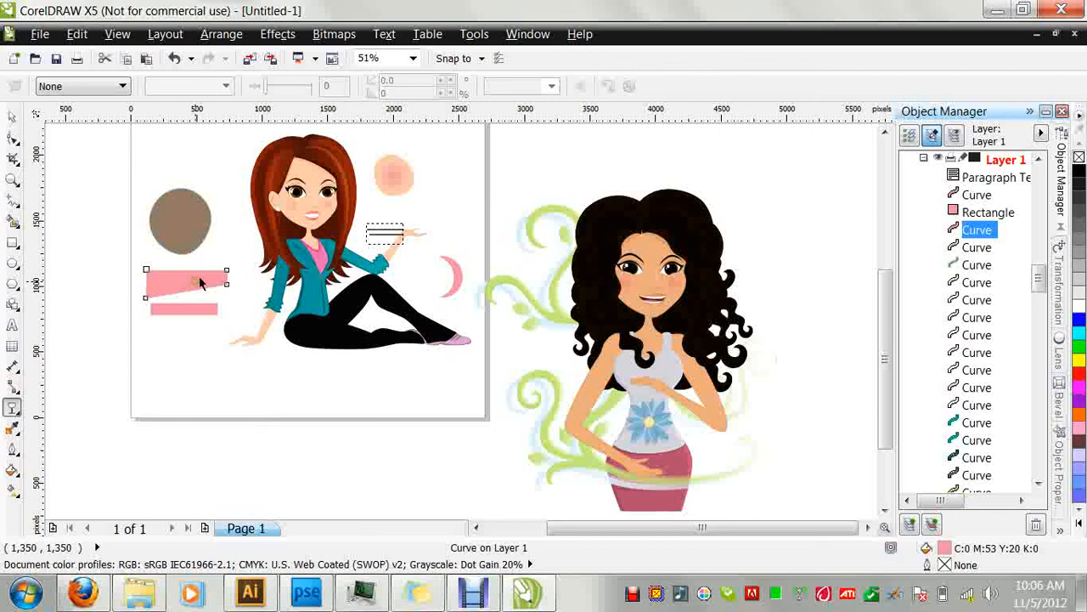
drag(159, 282, 226, 283)
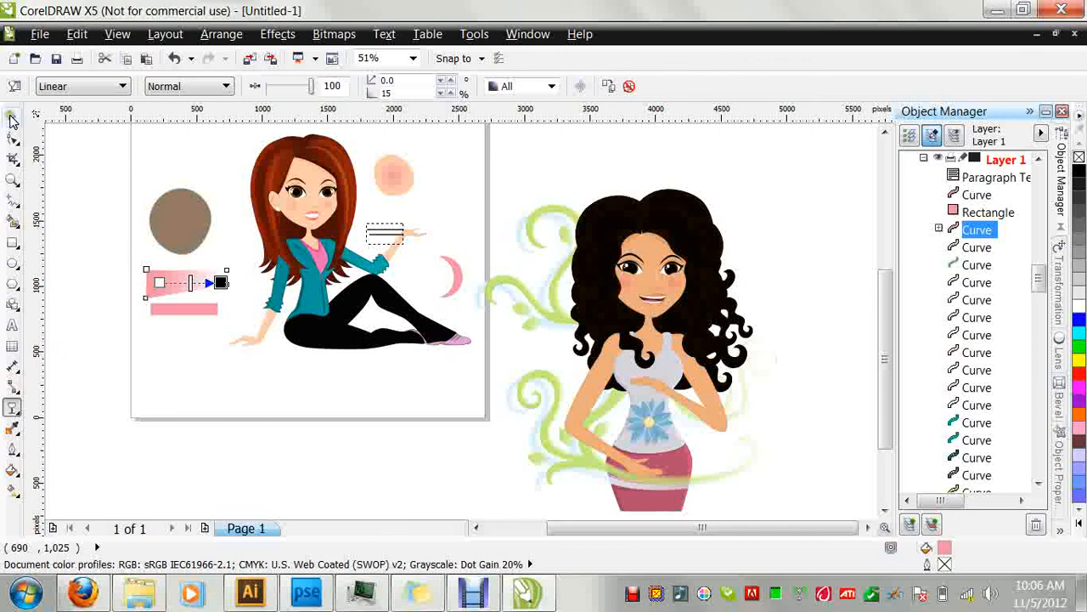
click(122, 86)
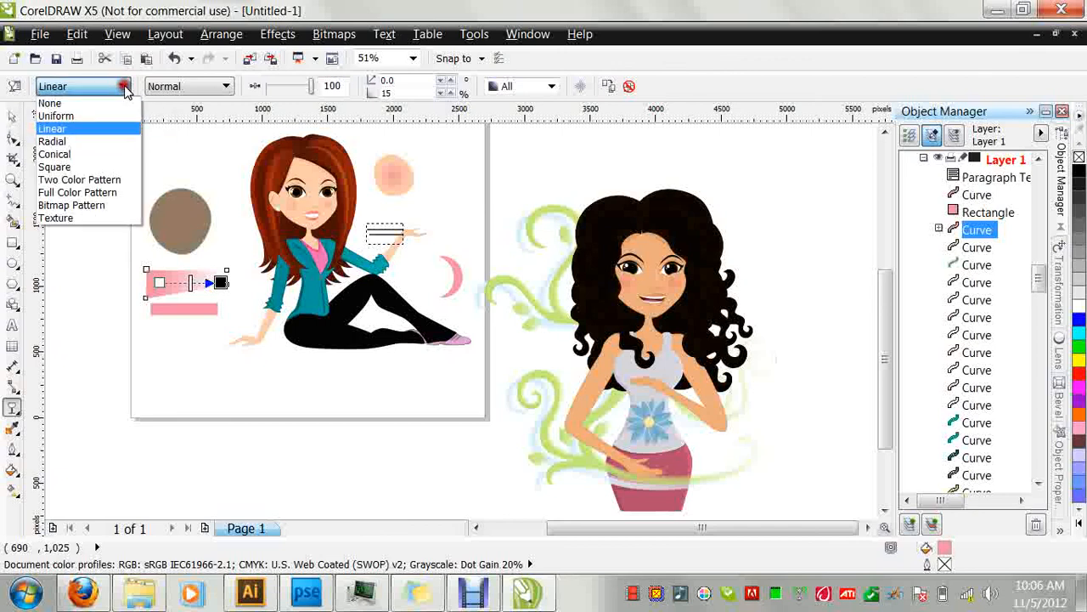
click(90, 141)
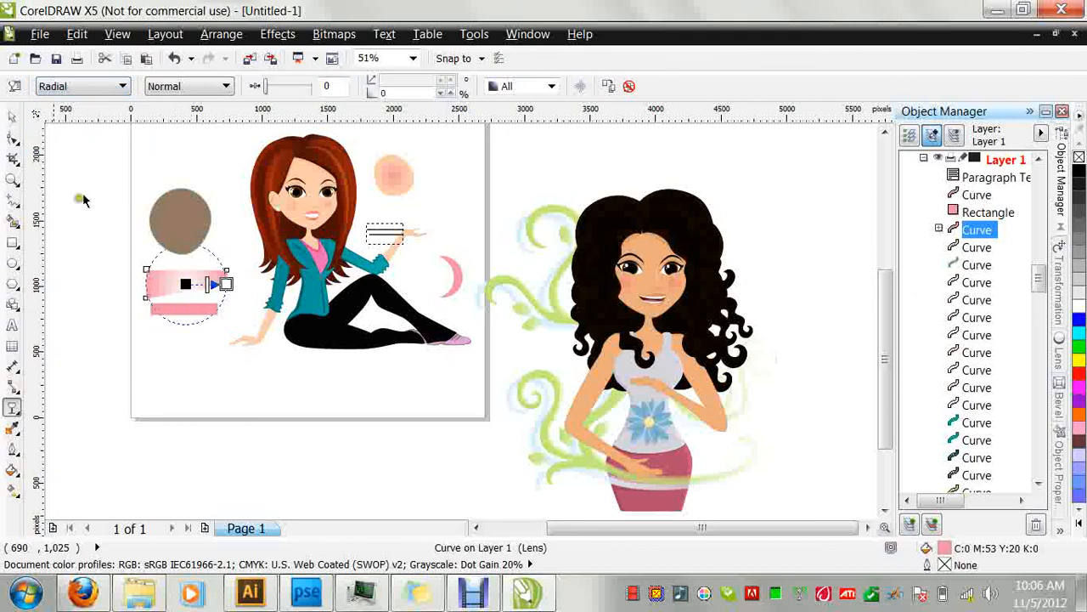
Move the slanted pink shape over to the red-haired woman, reposition it above the brown circle, and clear the selection.
click(13, 115)
click(86, 240)
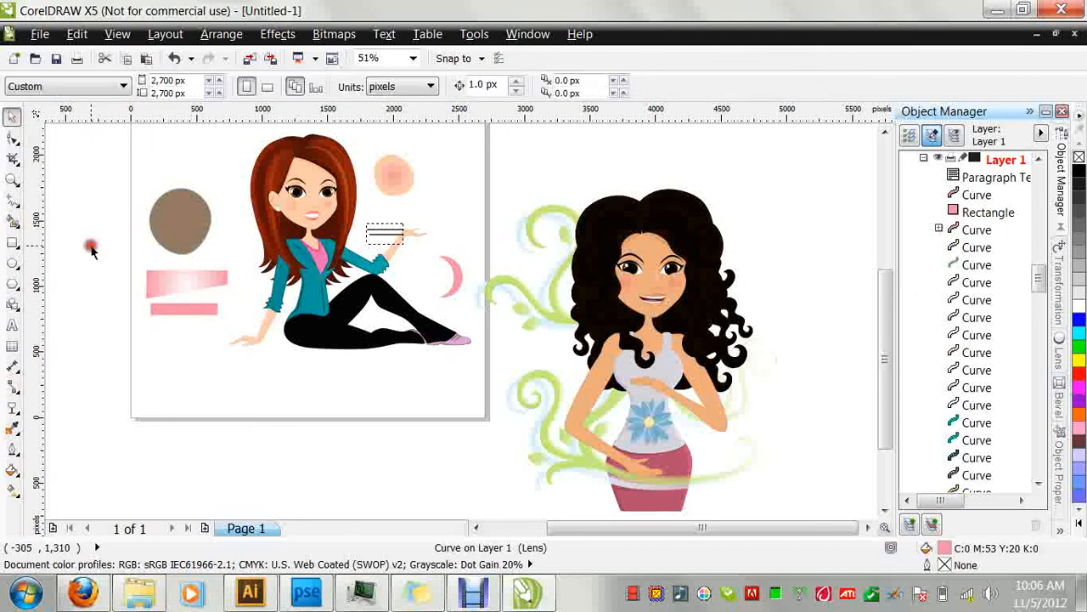
click(189, 297)
drag(179, 297, 312, 282)
drag(315, 280, 188, 166)
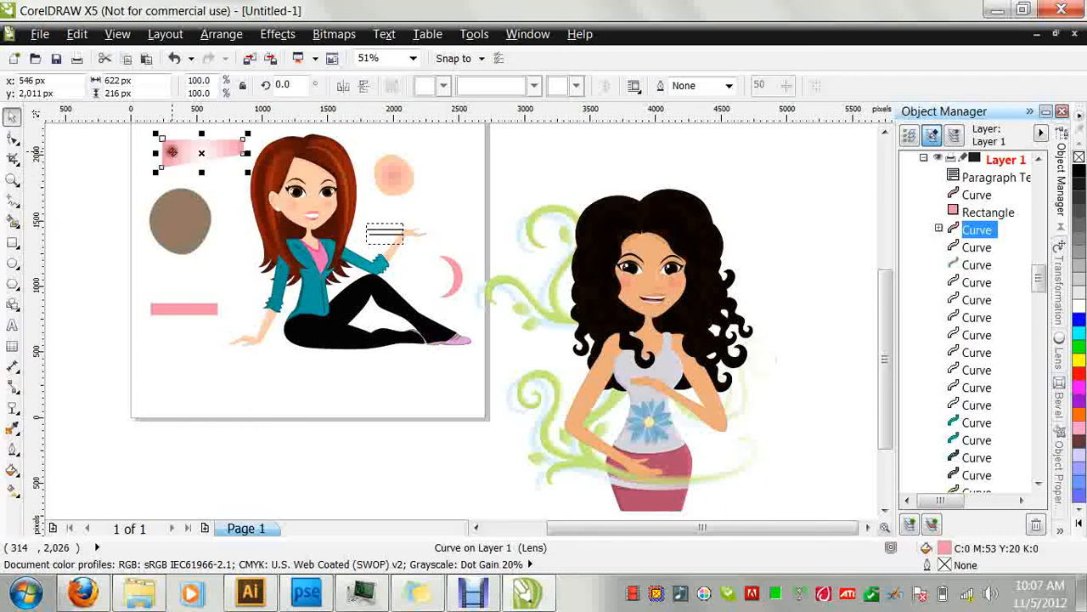
click(252, 355)
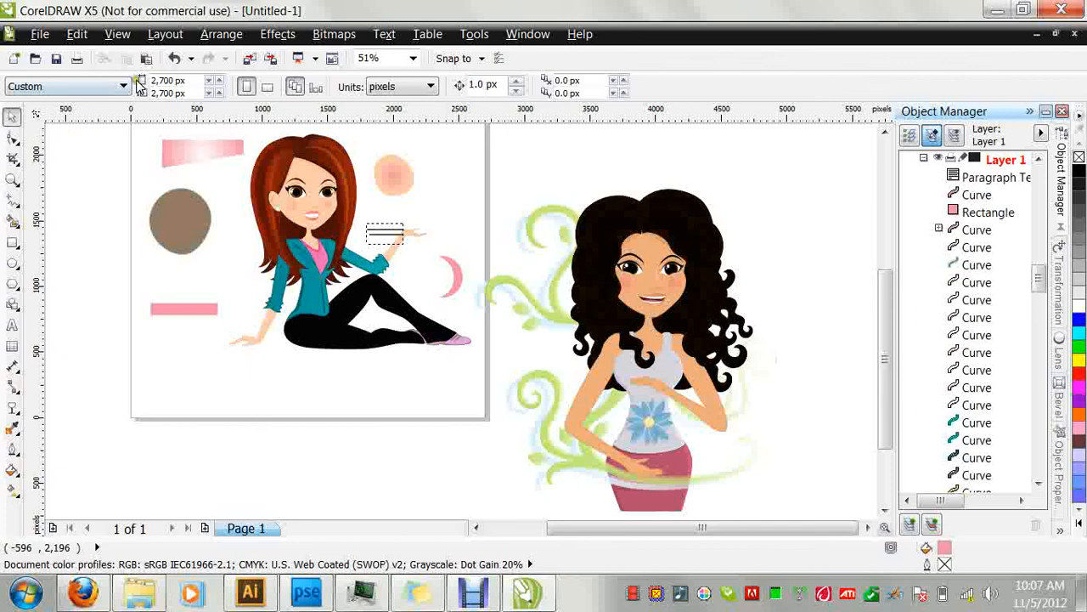
Select the slanted pink shape again and change its transparency type to Two Color Pattern.
click(196, 153)
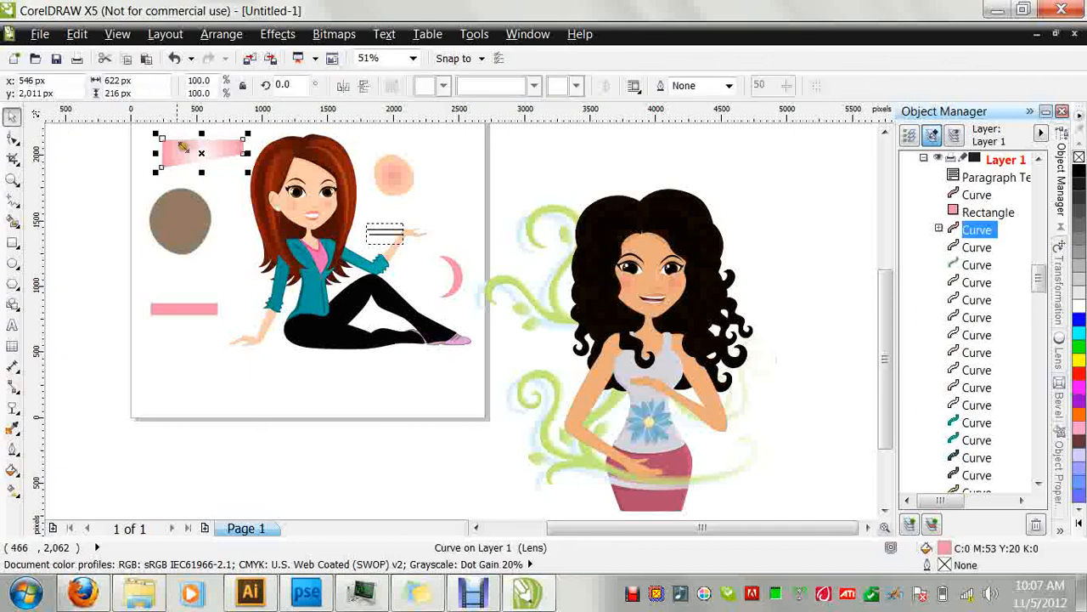
key(F10)
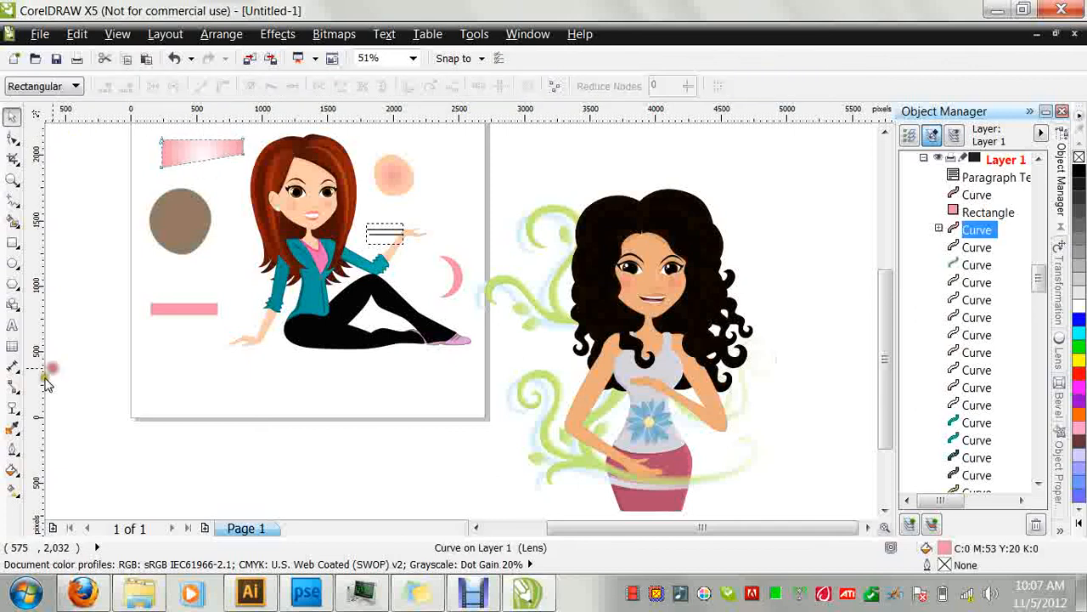
click(12, 408)
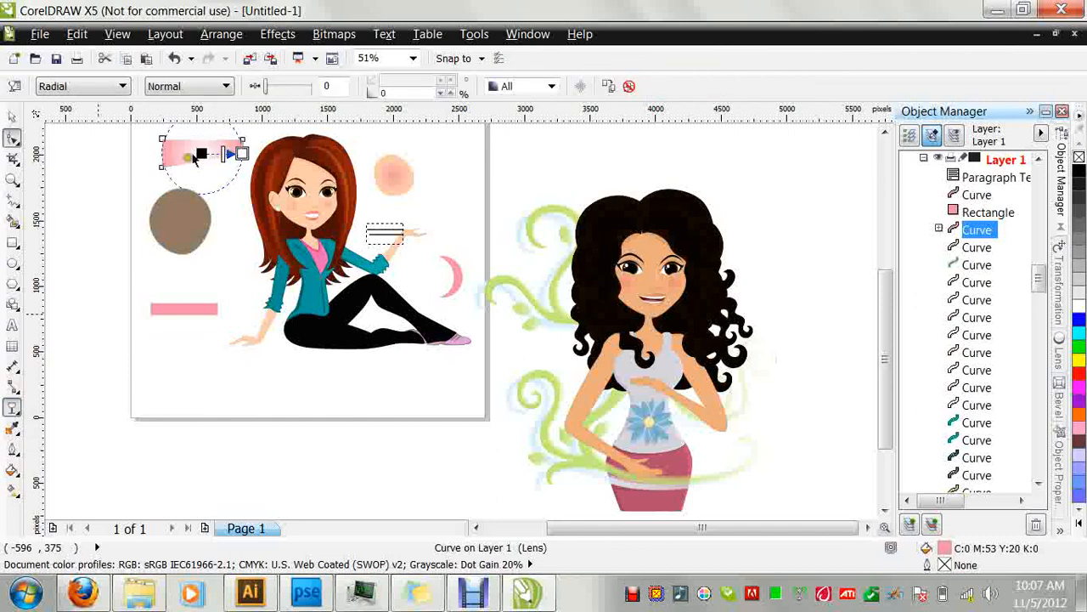
click(227, 87)
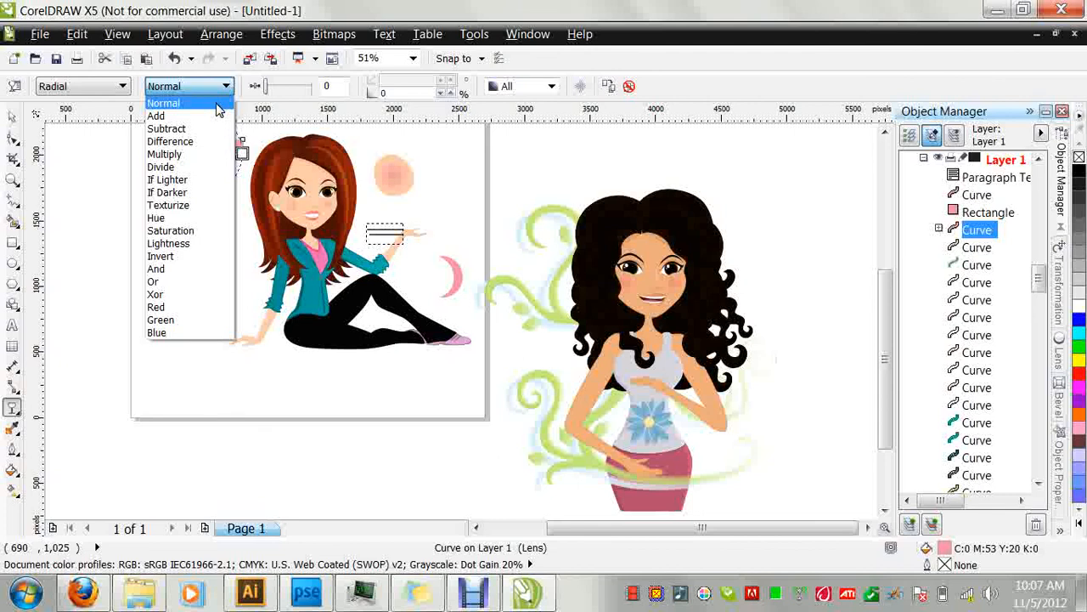
click(125, 87)
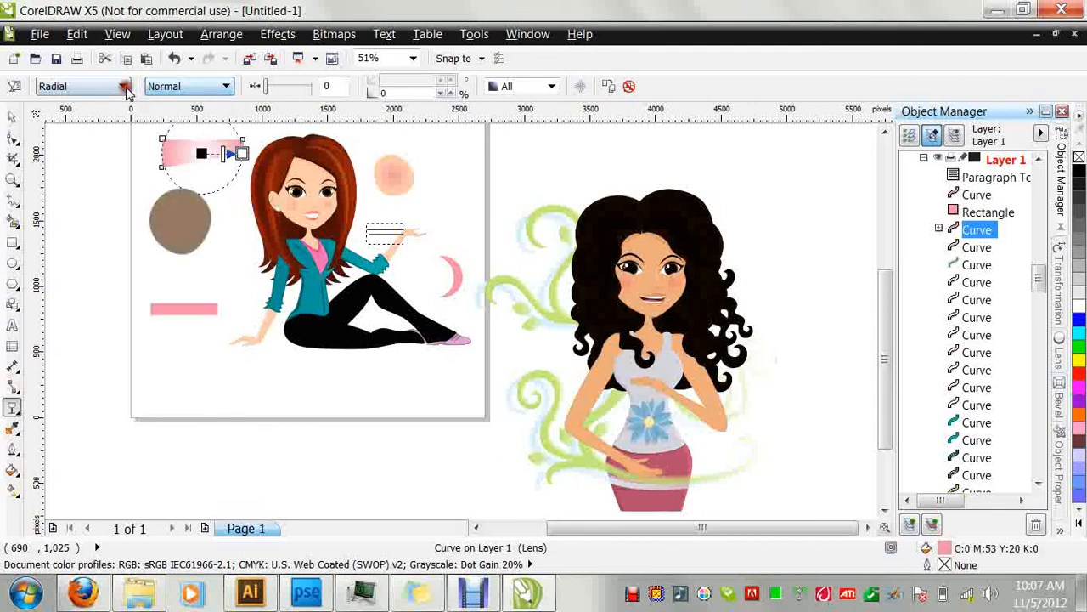
click(125, 87)
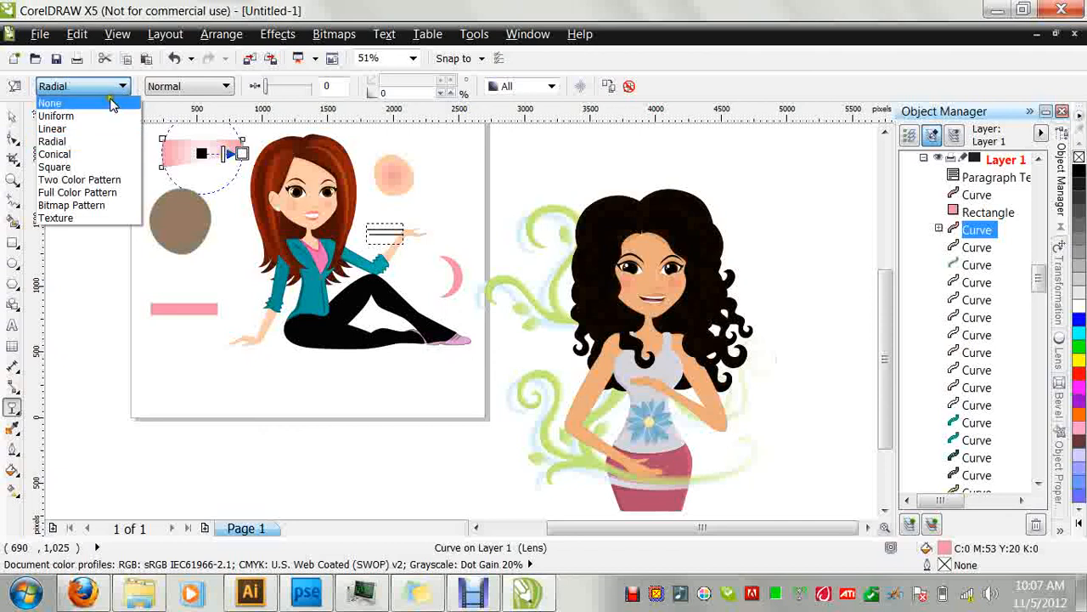
click(78, 180)
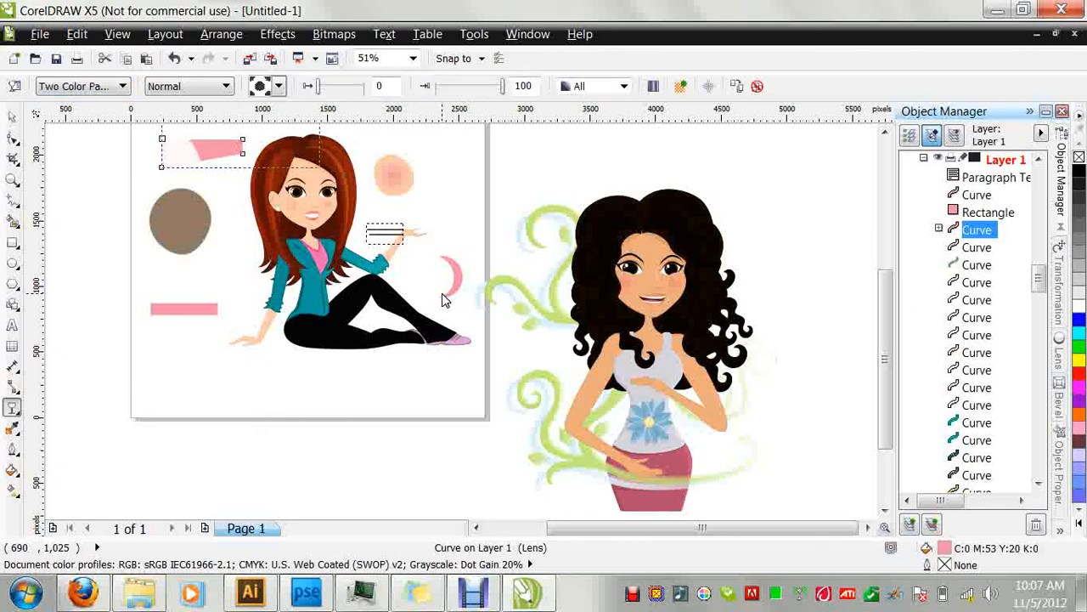
Choose the broken-ring pattern for the pink shape's two-color transparency and return to the Pick tool.
click(278, 86)
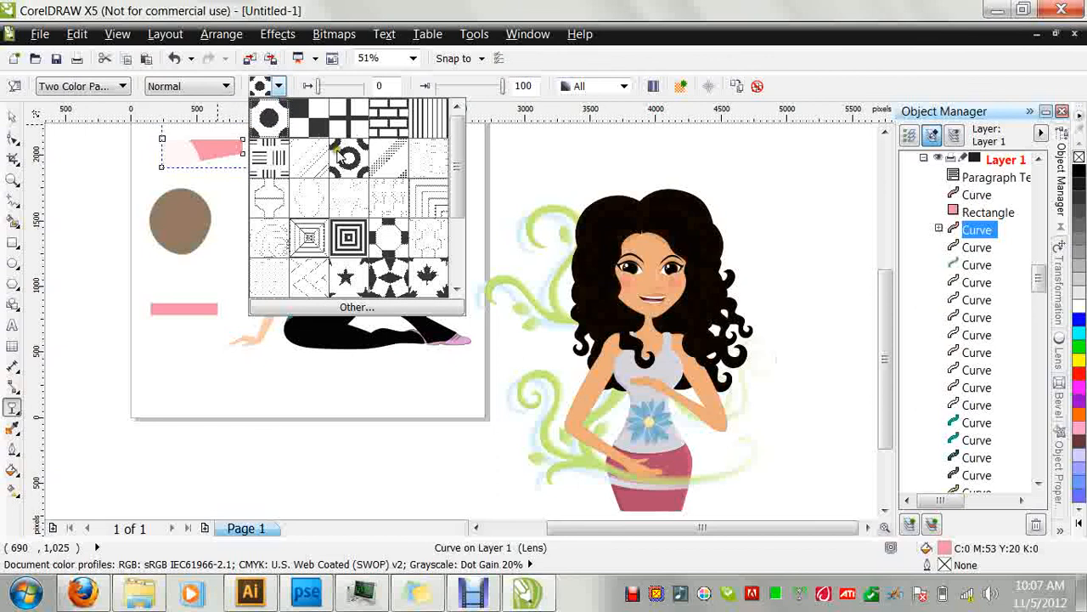
click(337, 152)
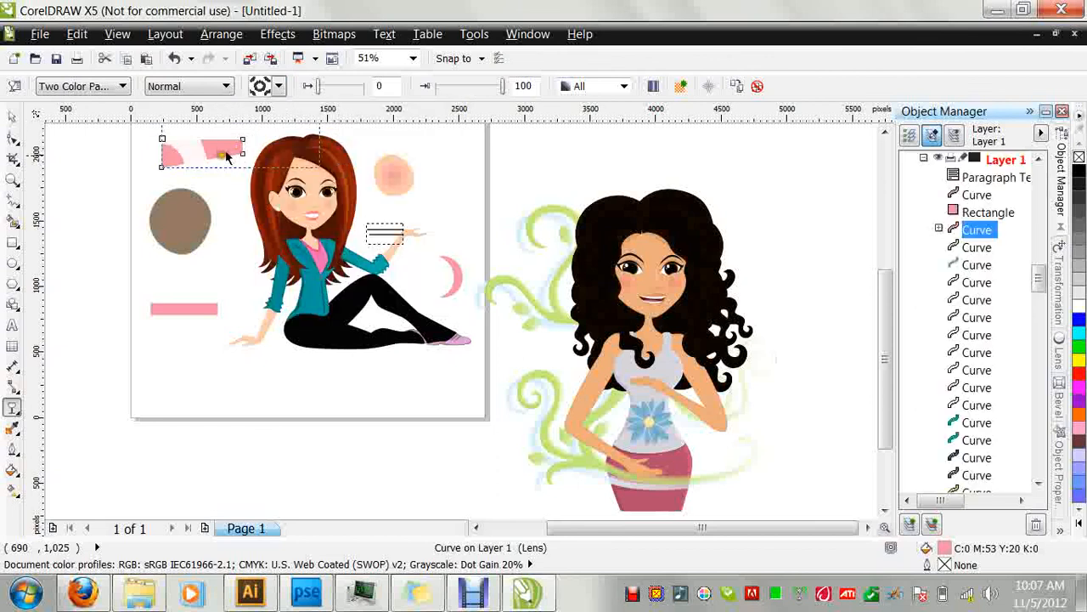
click(277, 87)
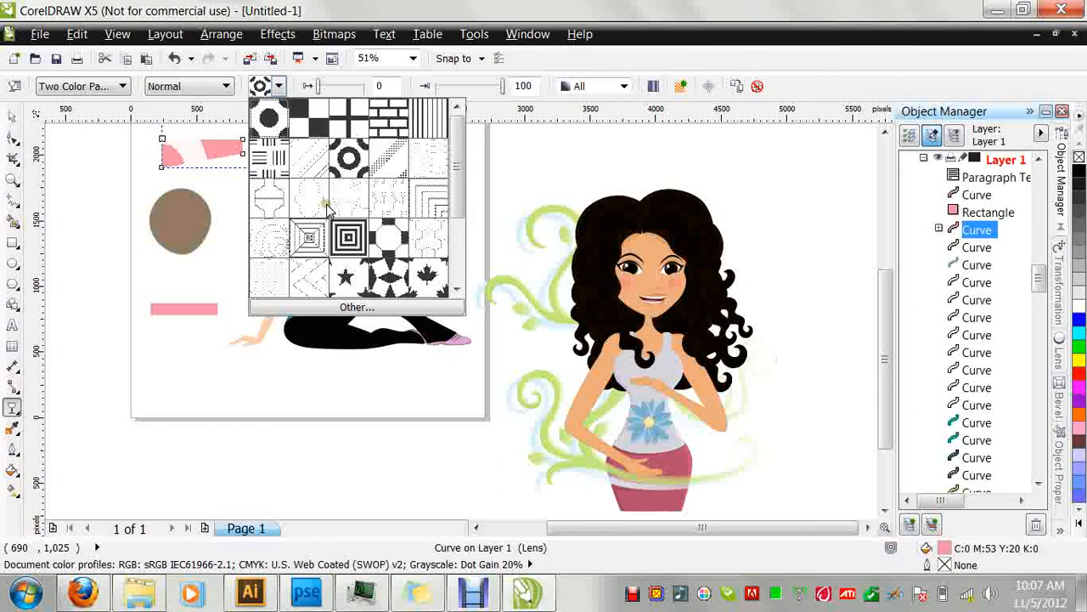
click(103, 178)
click(13, 116)
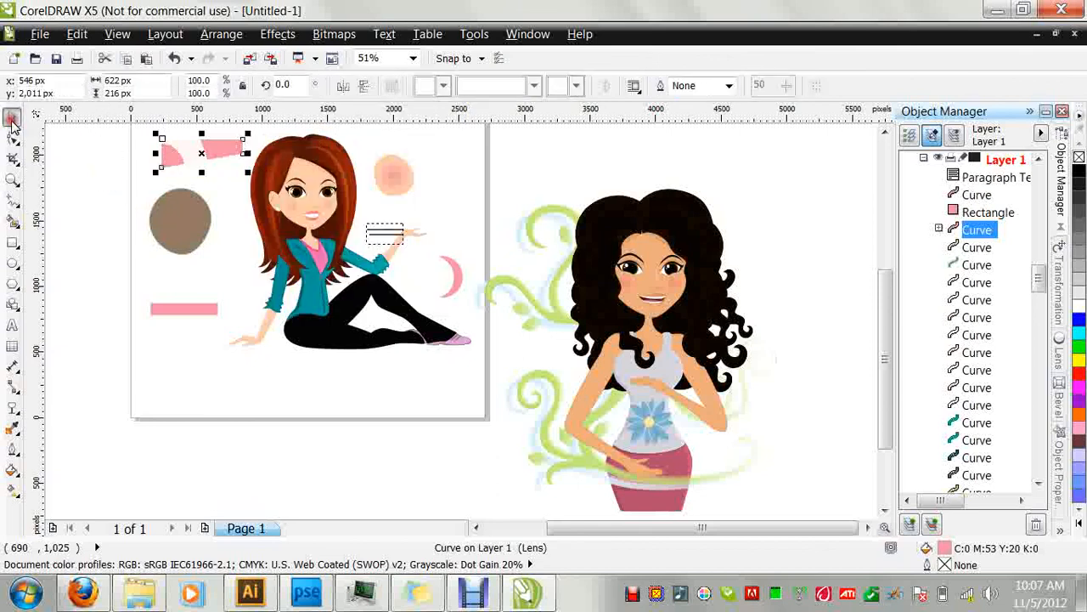
Undo the pattern transparency and the shape's last move, and place the radial-transparency shape just above the brown circle.
key(ctrl+z)
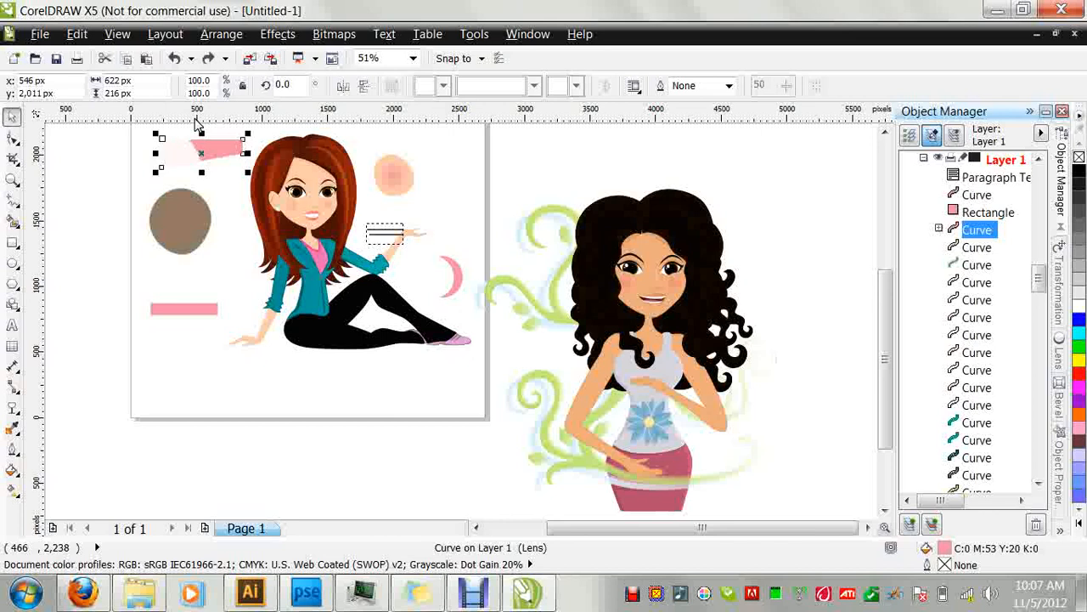
key(ctrl+z)
key(ctrl+z)
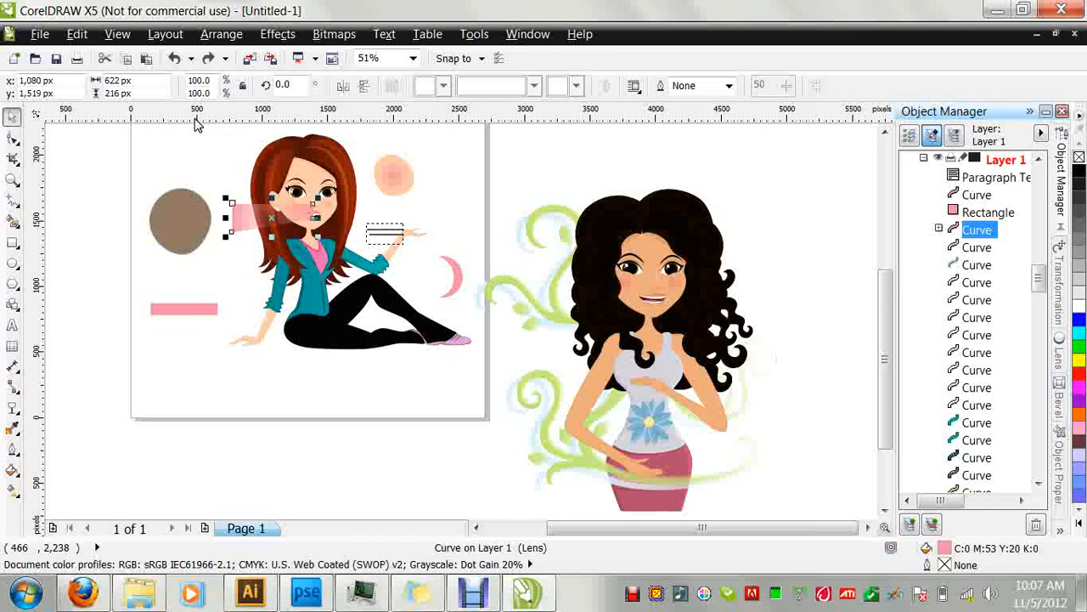
drag(260, 227, 153, 188)
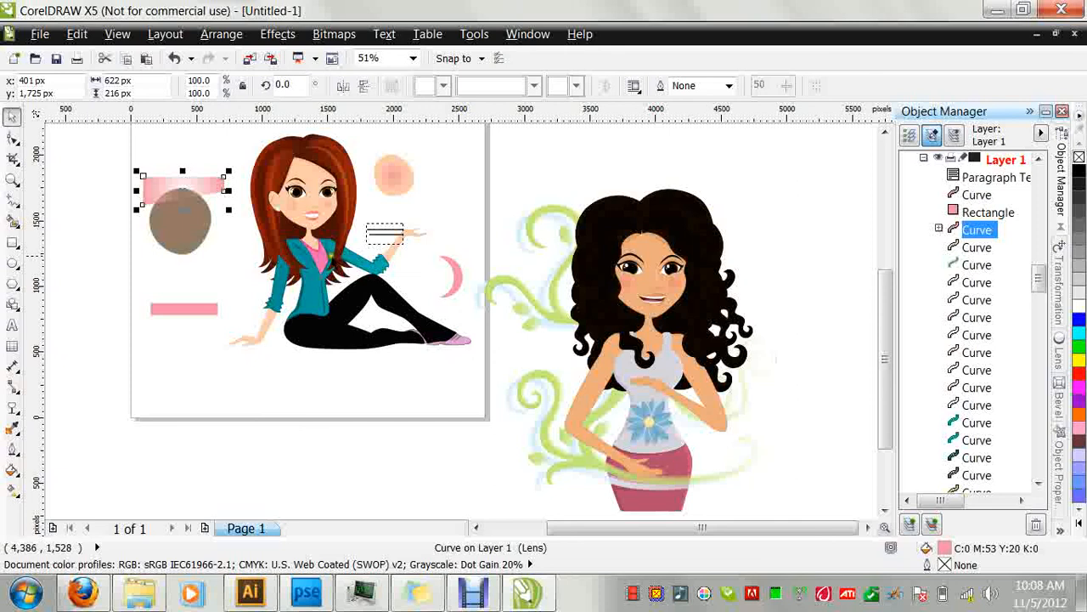
drag(187, 185, 187, 176)
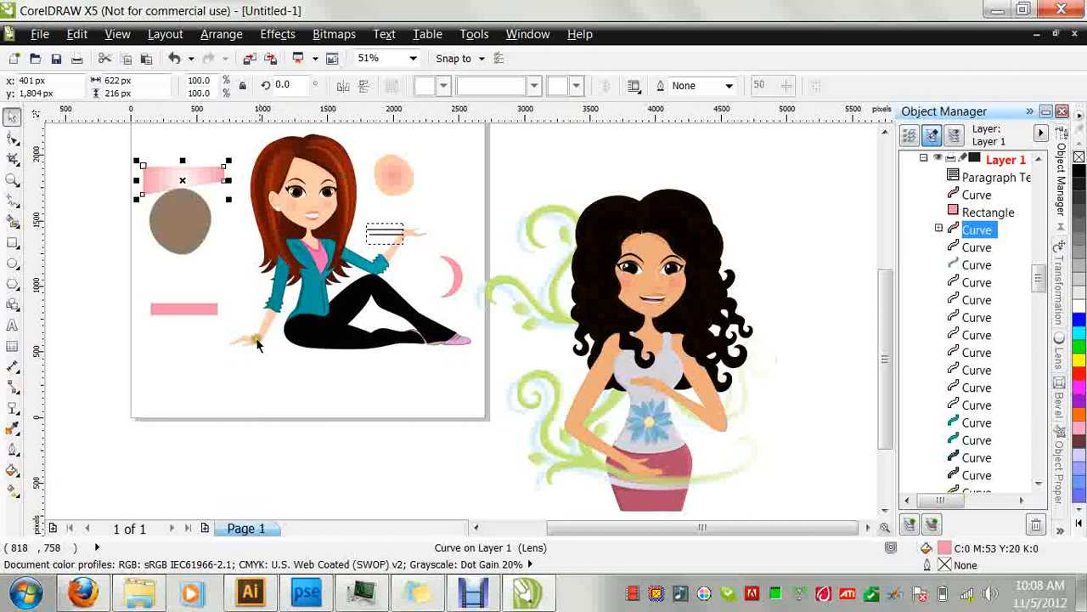
Move the thin fountain-filled hair strand out of the red-haired woman's hair into the space beside her head.
click(340, 173)
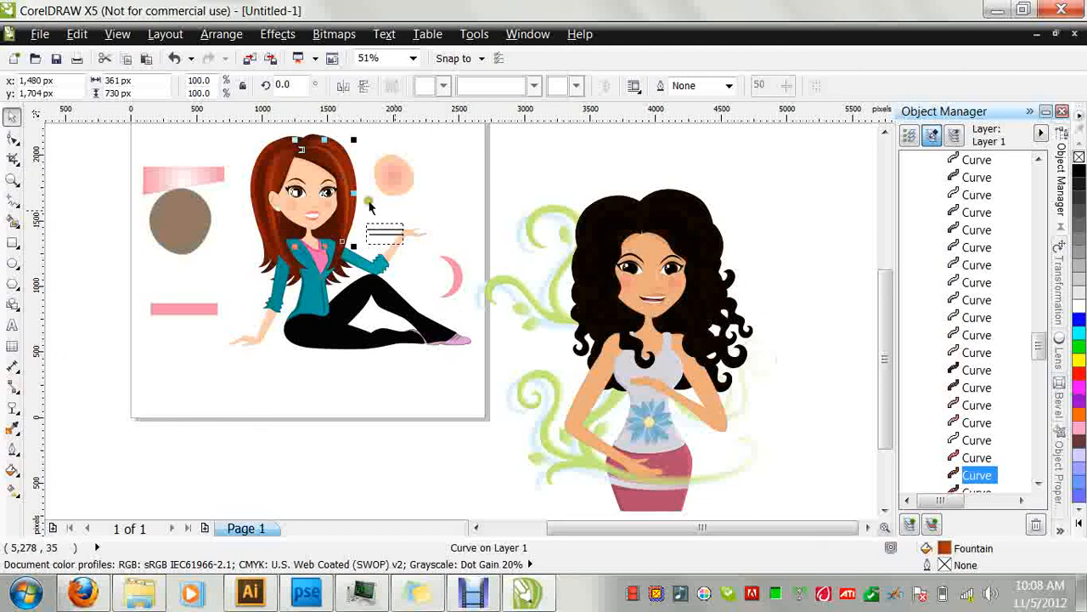
drag(340, 177, 436, 169)
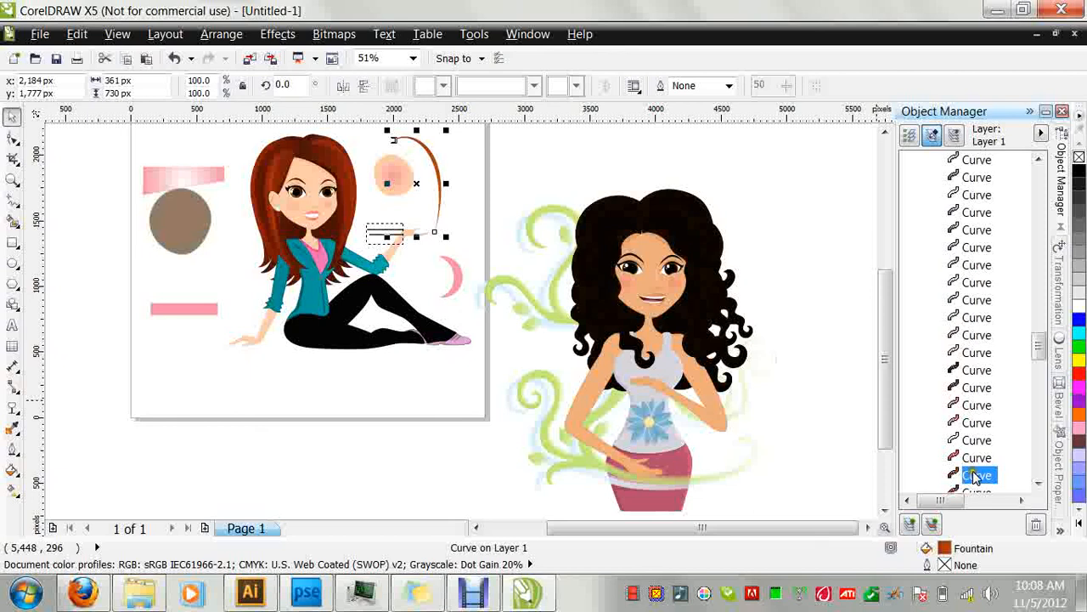
Select small jacket and earring curves one by one in the object list, and move the earring curve higher in the stacking order.
drag(1036, 352, 1041, 302)
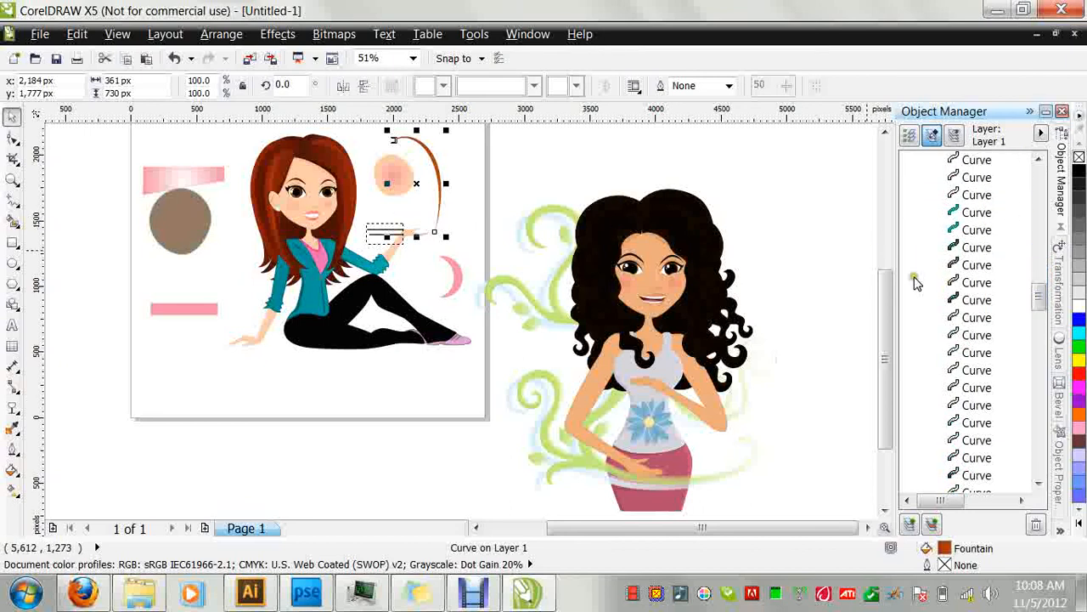
click(976, 301)
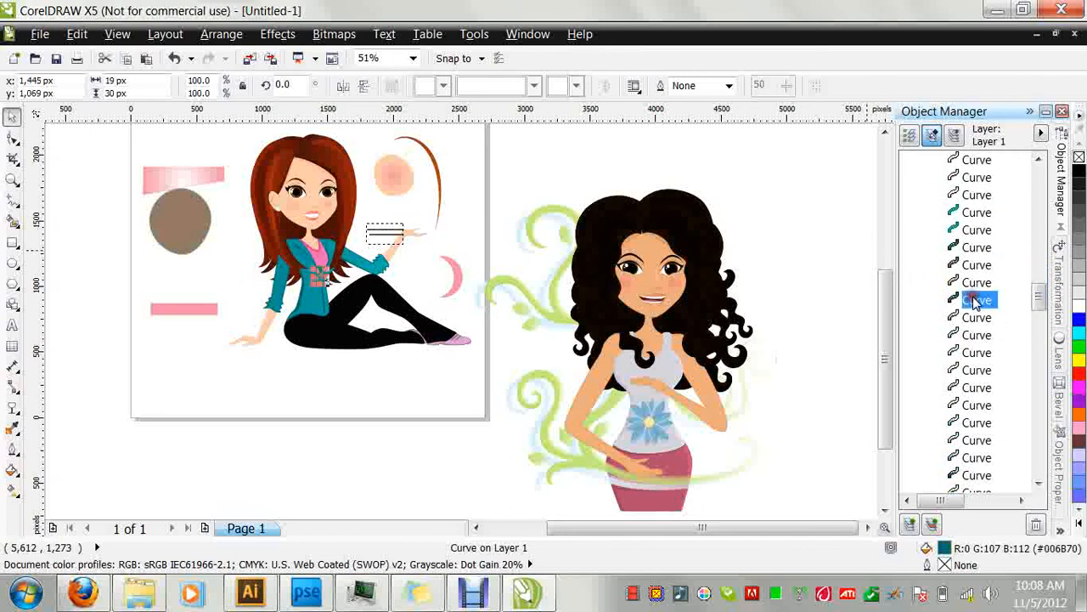
click(977, 318)
click(976, 334)
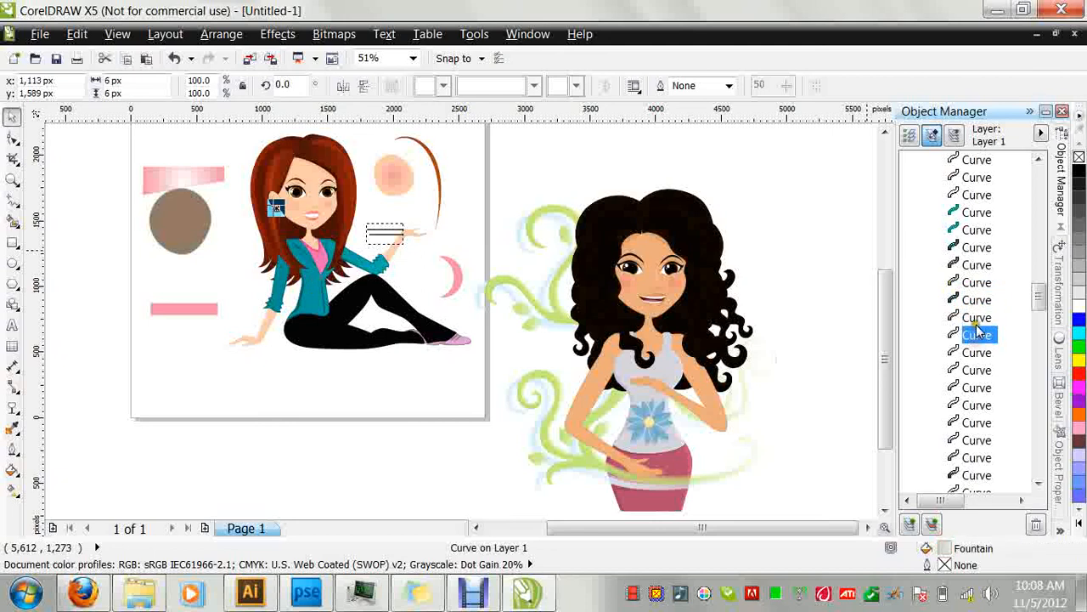
drag(977, 335, 986, 265)
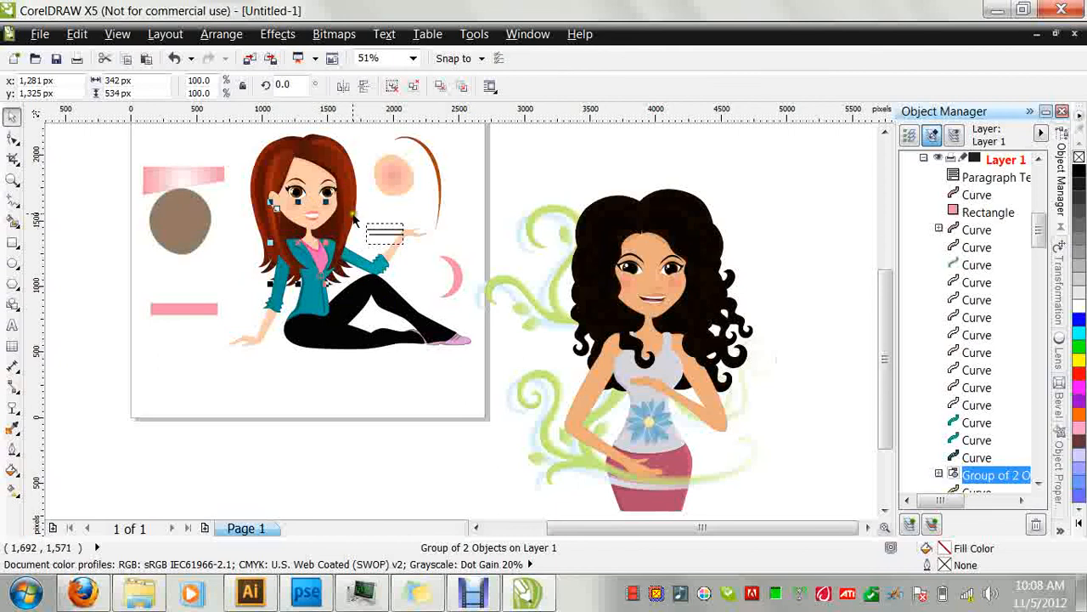
Select the dark brown hair curve and move it up the stacking order so it sits in front of the face.
click(295, 289)
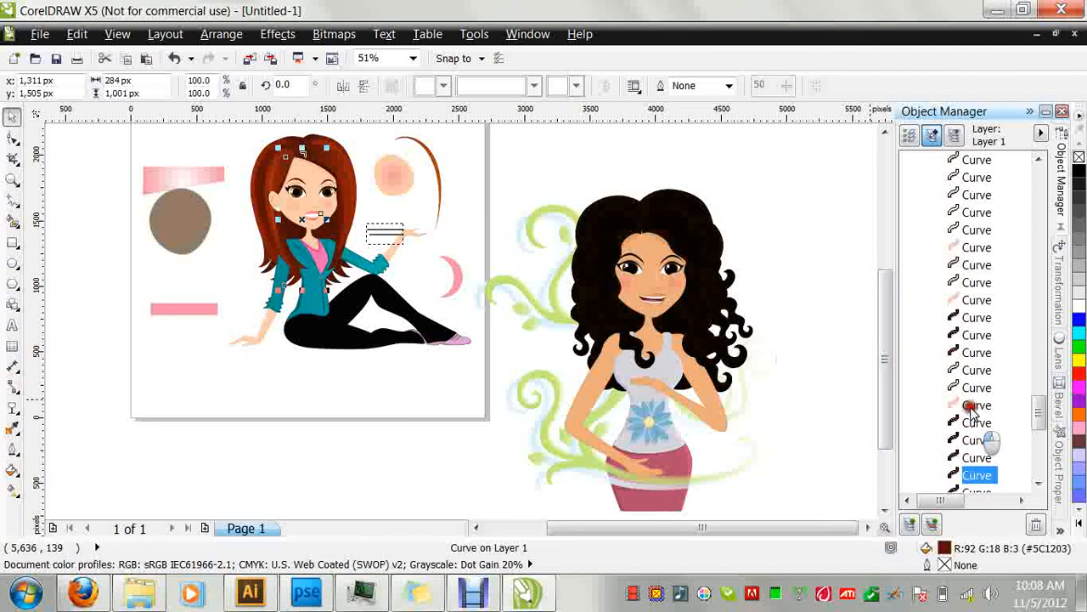
click(937, 476)
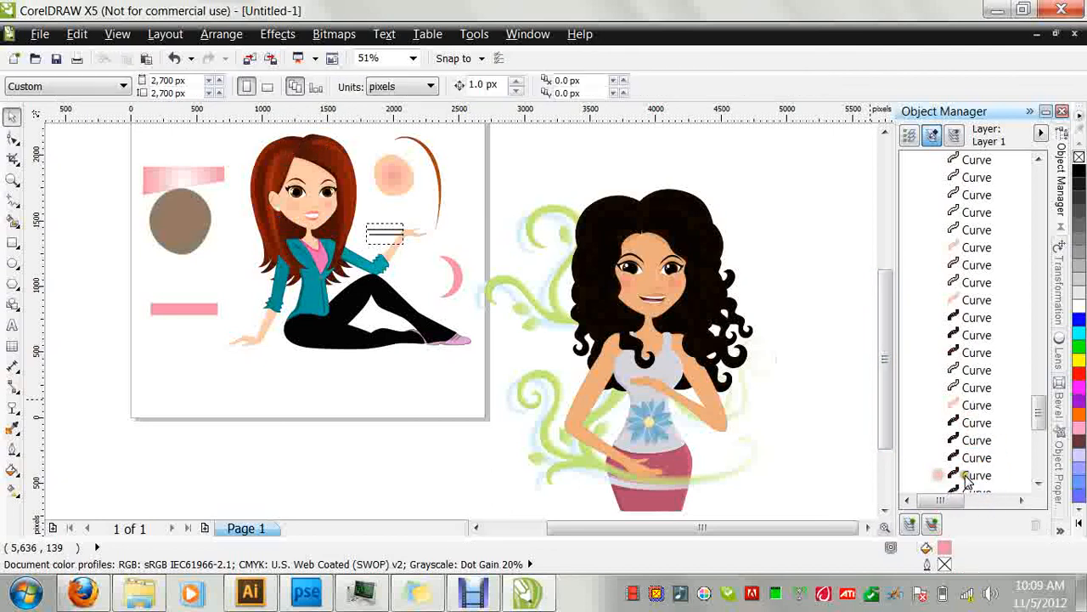
click(965, 476)
drag(965, 477, 983, 169)
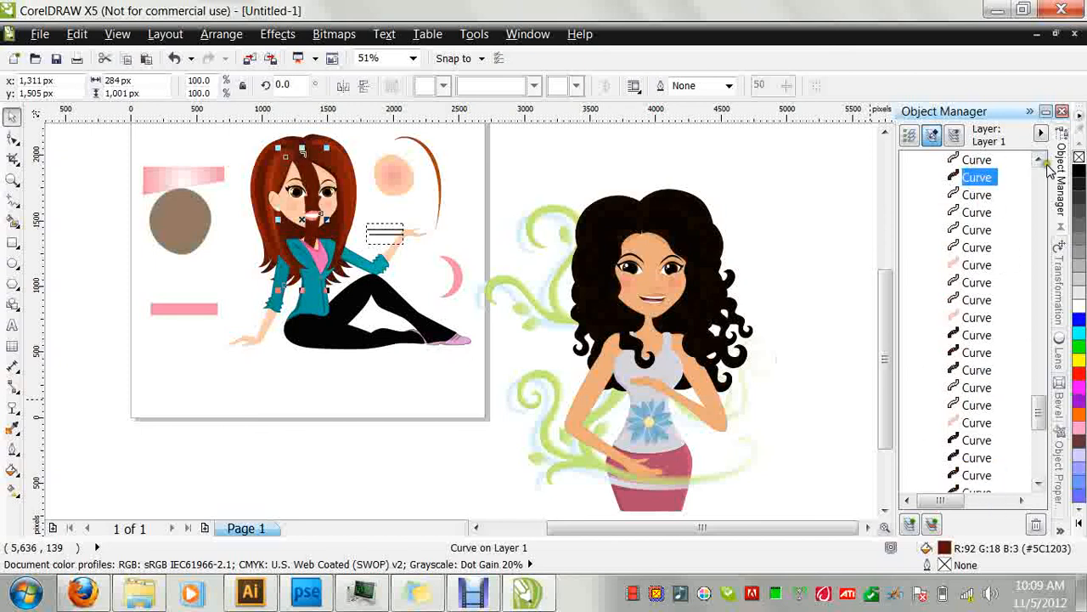
Raise the dark brown hair curve to the front of the page.
click(1038, 161)
double_click(1040, 161)
double_click(1039, 164)
click(971, 266)
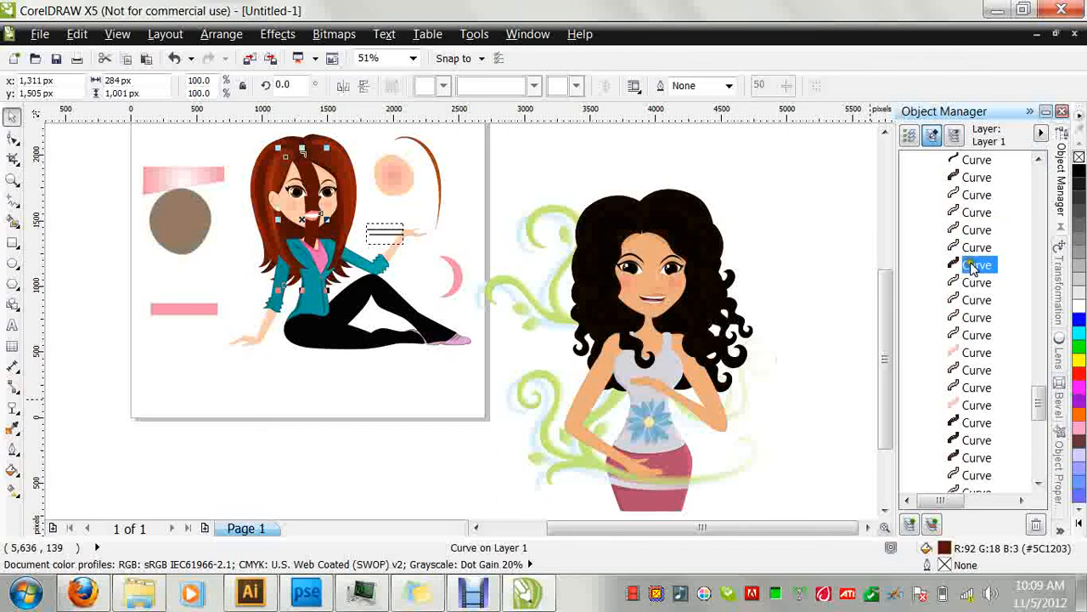
right_click(973, 266)
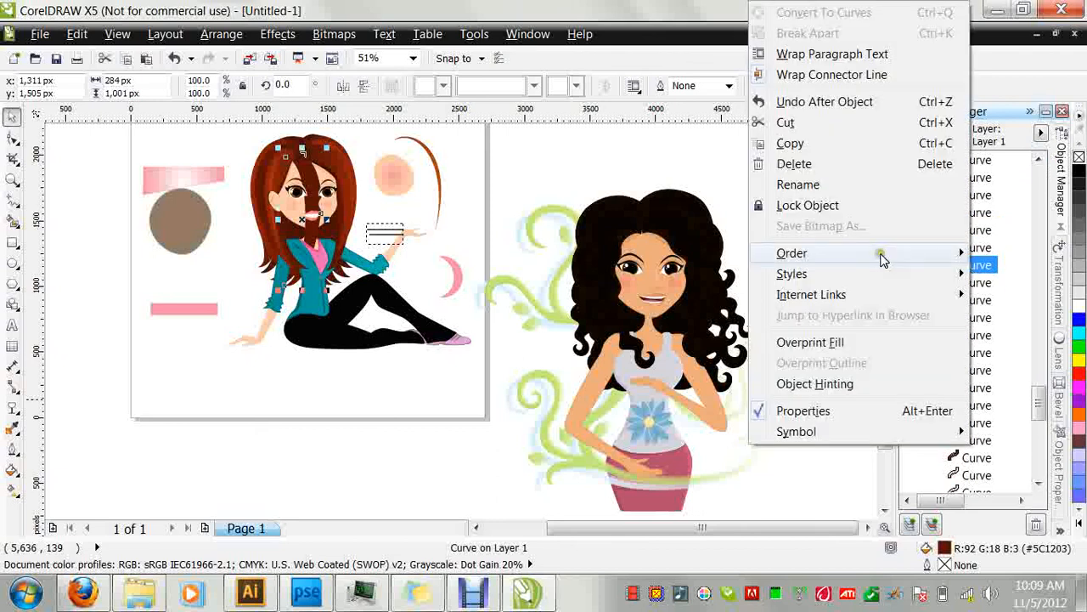
mouse_move(884, 261)
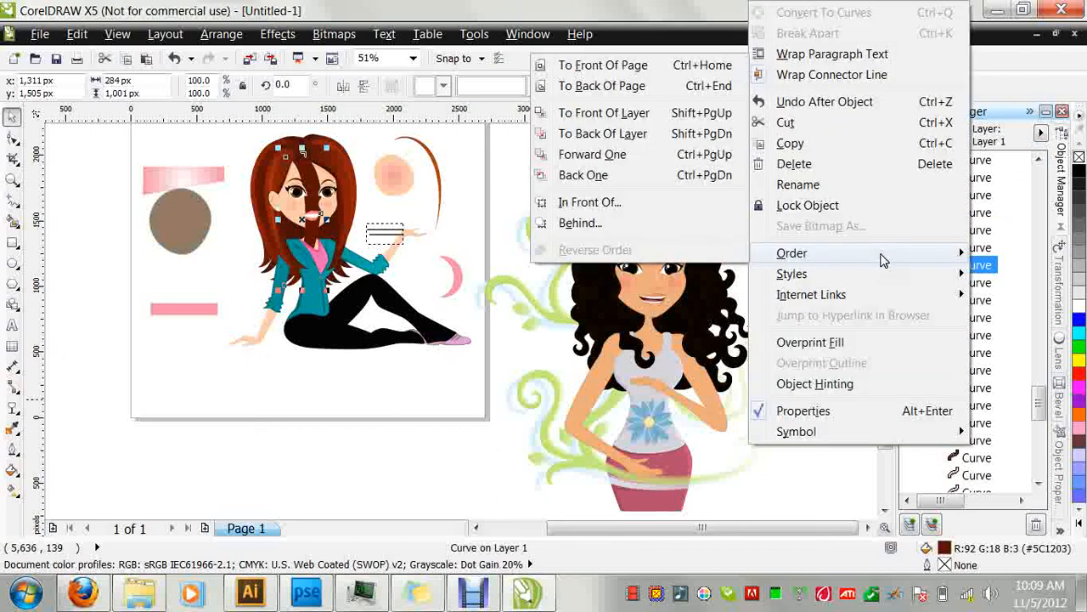
click(634, 66)
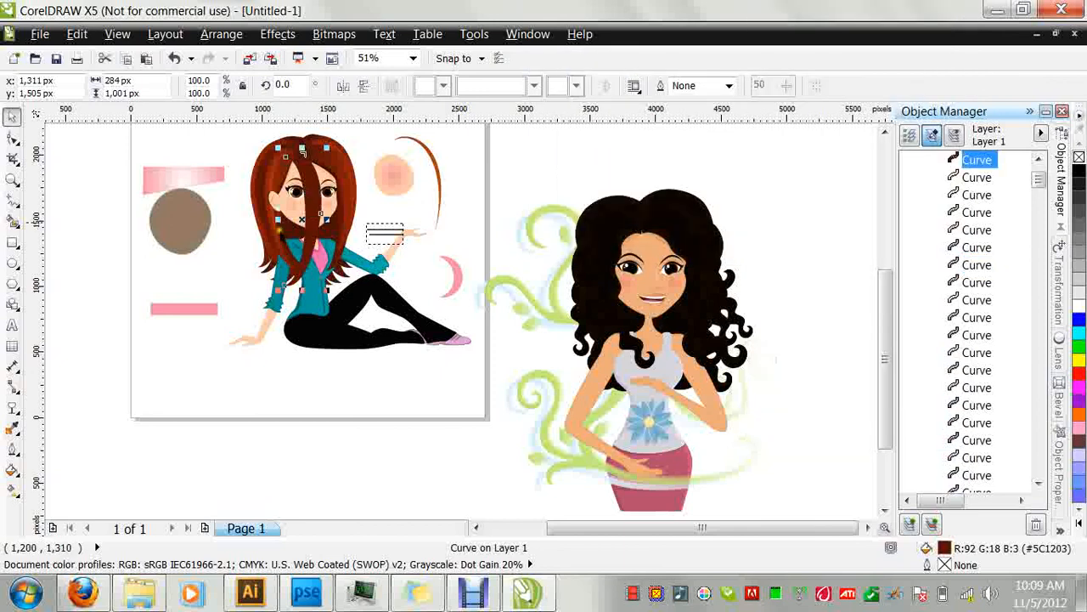
Move the dark brown hair strand out beside the thin strand, and lower it three places in the stacking order.
drag(322, 217, 434, 190)
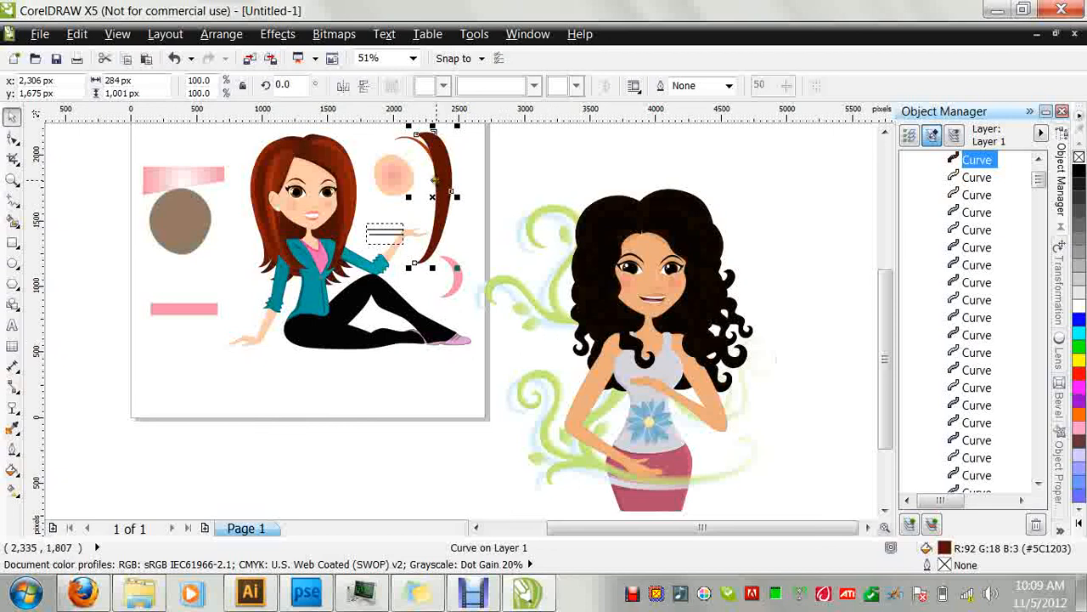
drag(440, 178, 455, 186)
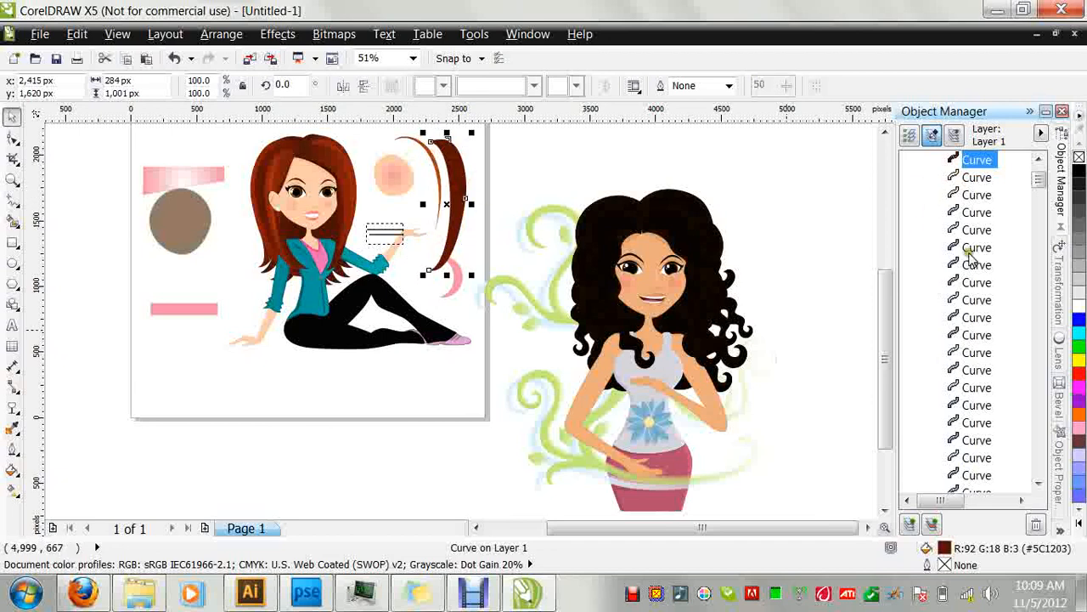
click(976, 300)
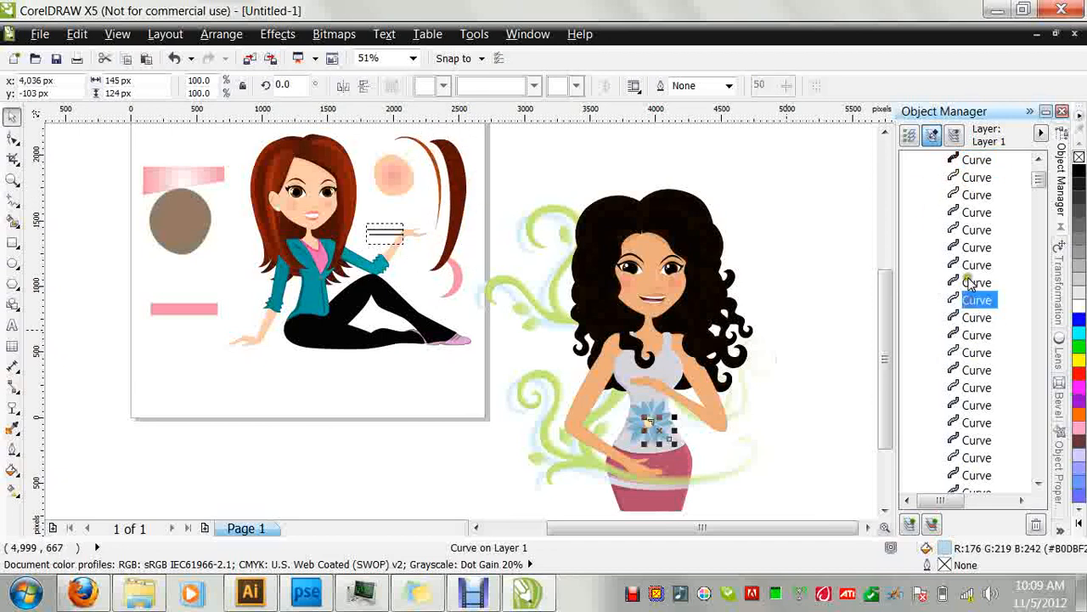
click(979, 161)
drag(978, 166, 975, 214)
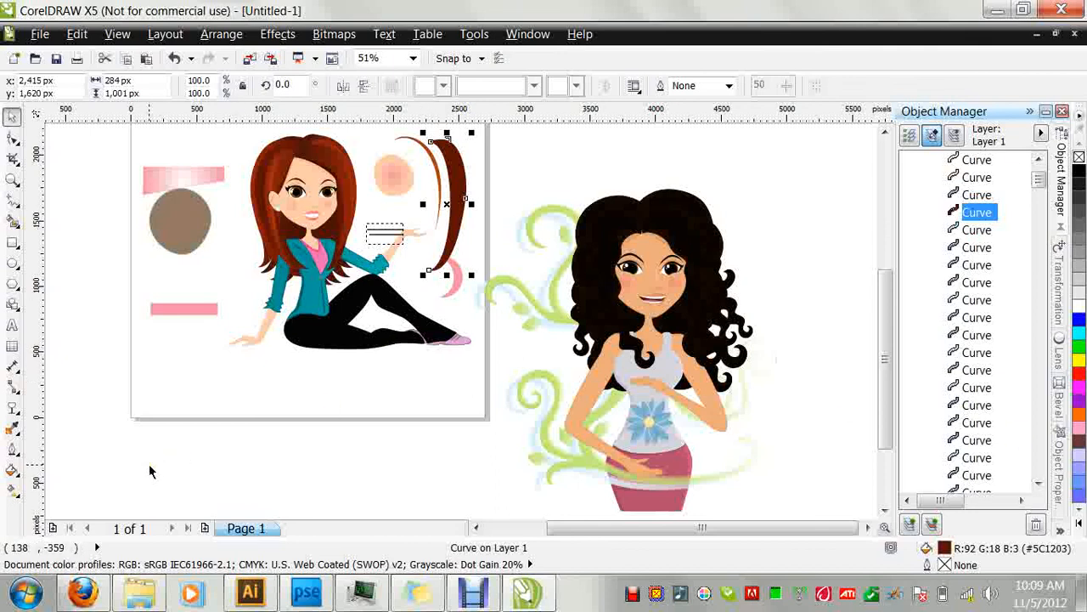
Open the Save As dialog for the drawing, close it without saving, and clear the selection.
click(40, 36)
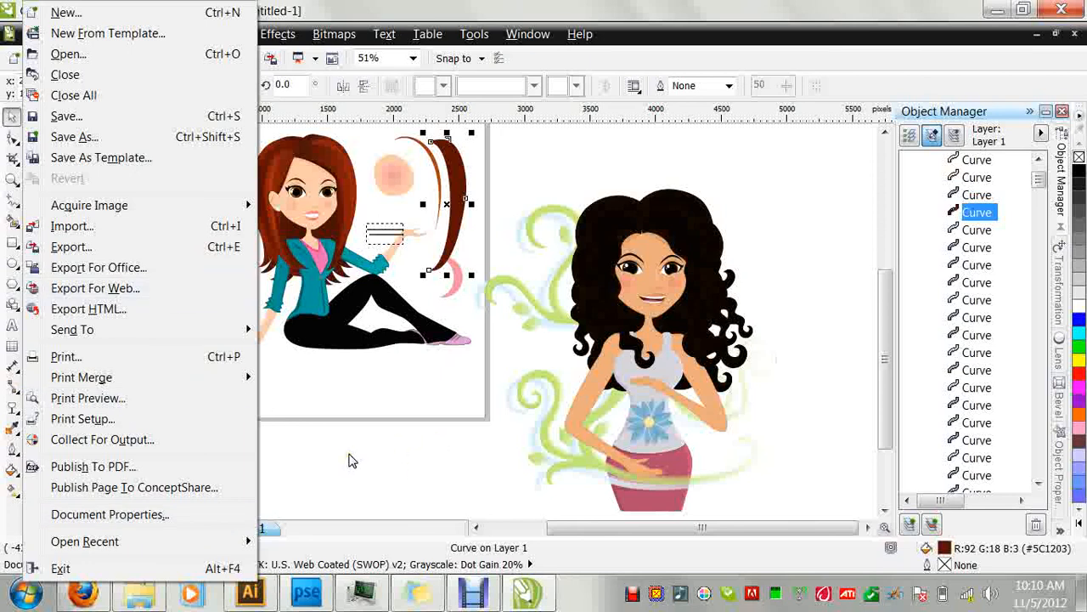
click(432, 448)
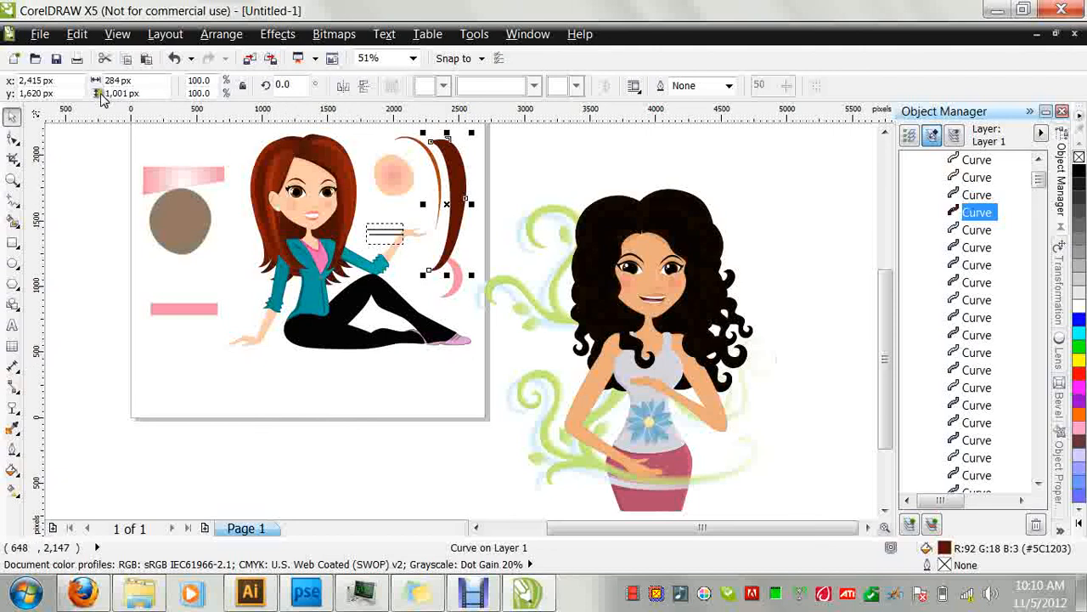
click(41, 36)
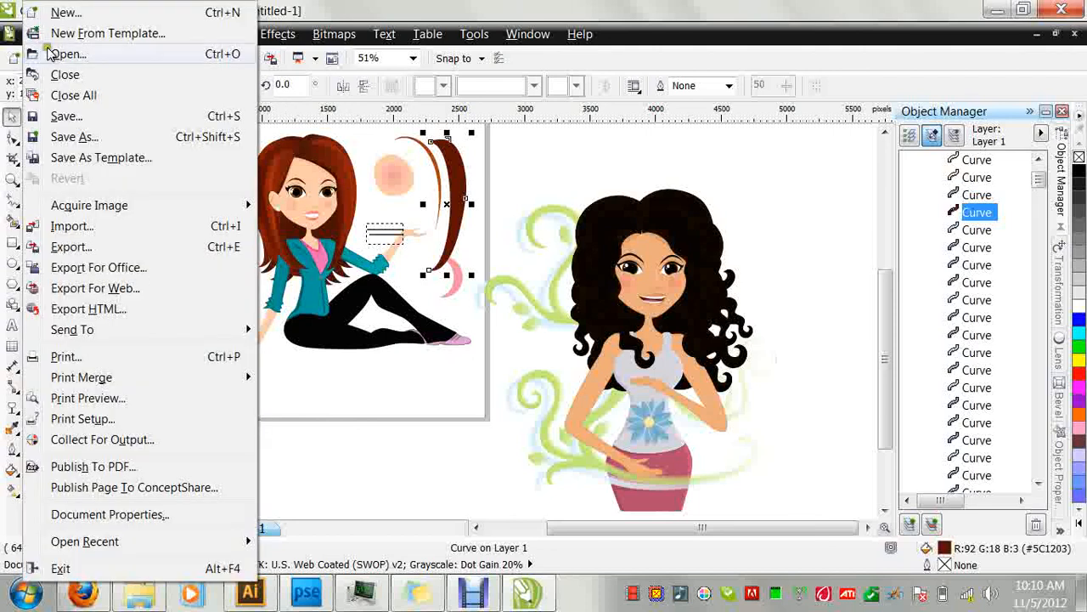
click(81, 137)
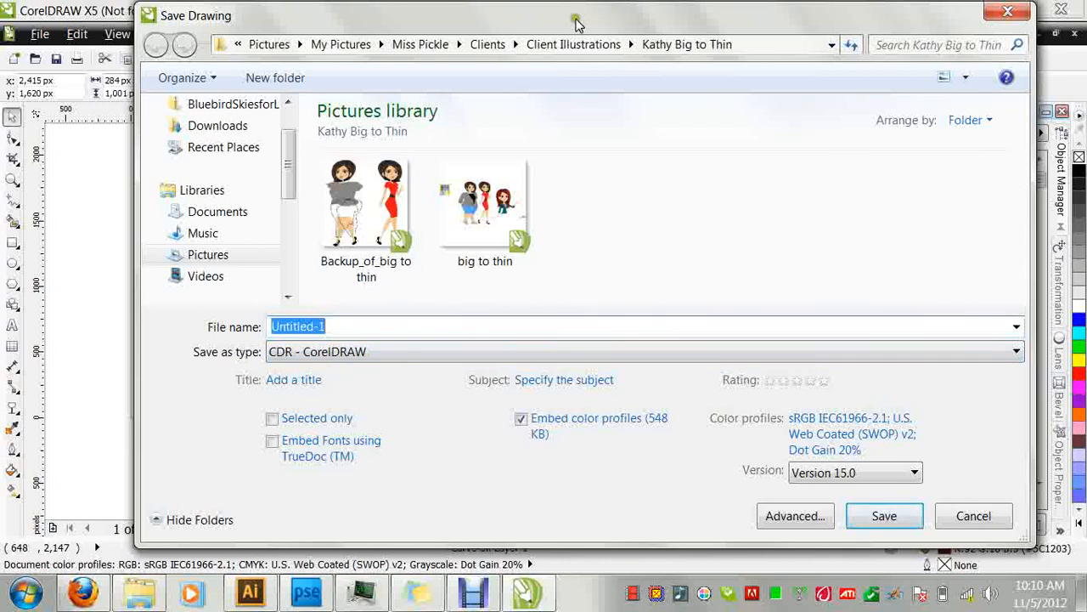
click(1007, 11)
click(307, 449)
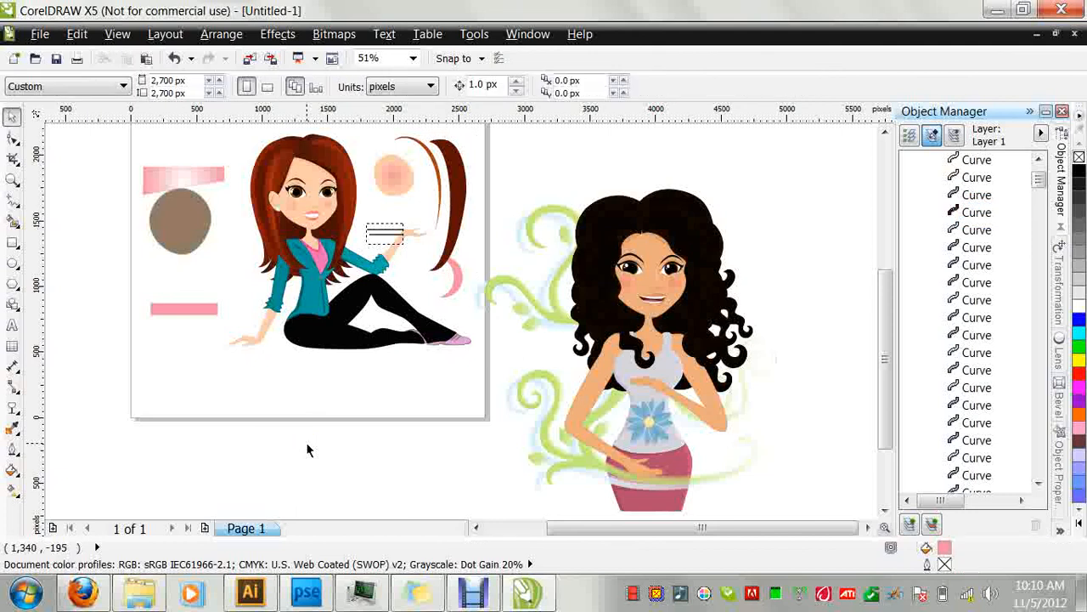
Move the pink crescent to the empty page area below the seated woman's supporting hand.
click(409, 449)
click(457, 281)
drag(457, 280, 252, 383)
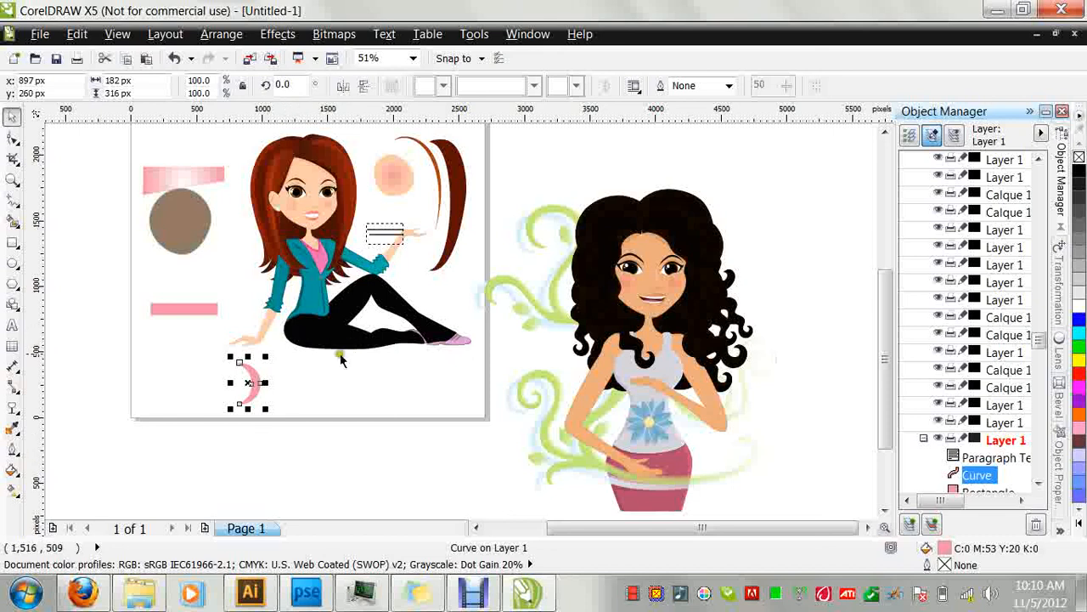
Give the pink crescent a dashed 5 px outline in light teal (#99CCCC).
click(12, 179)
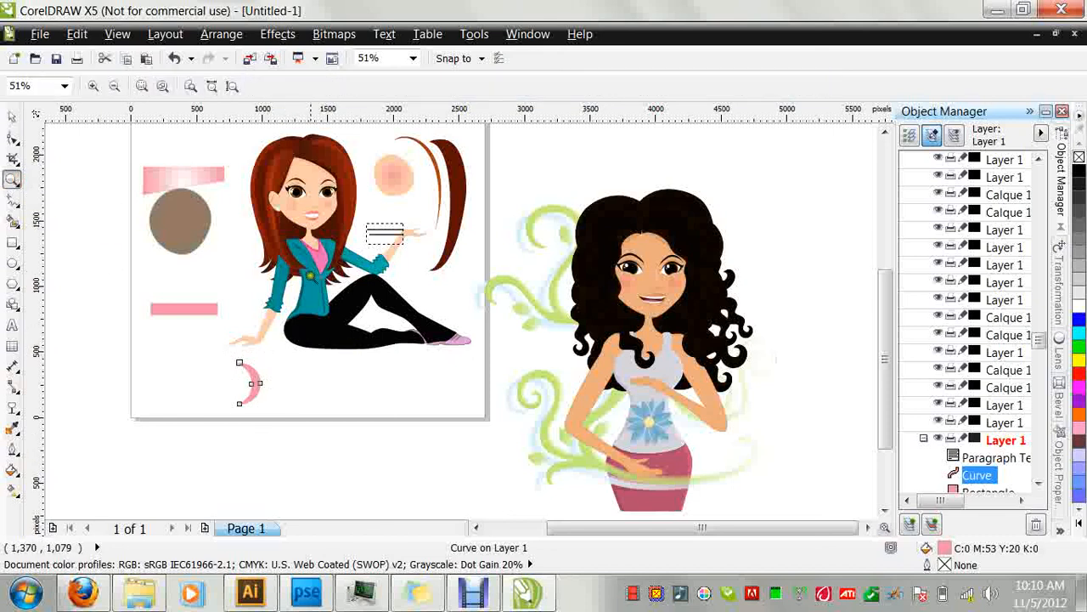
drag(348, 346, 349, 347)
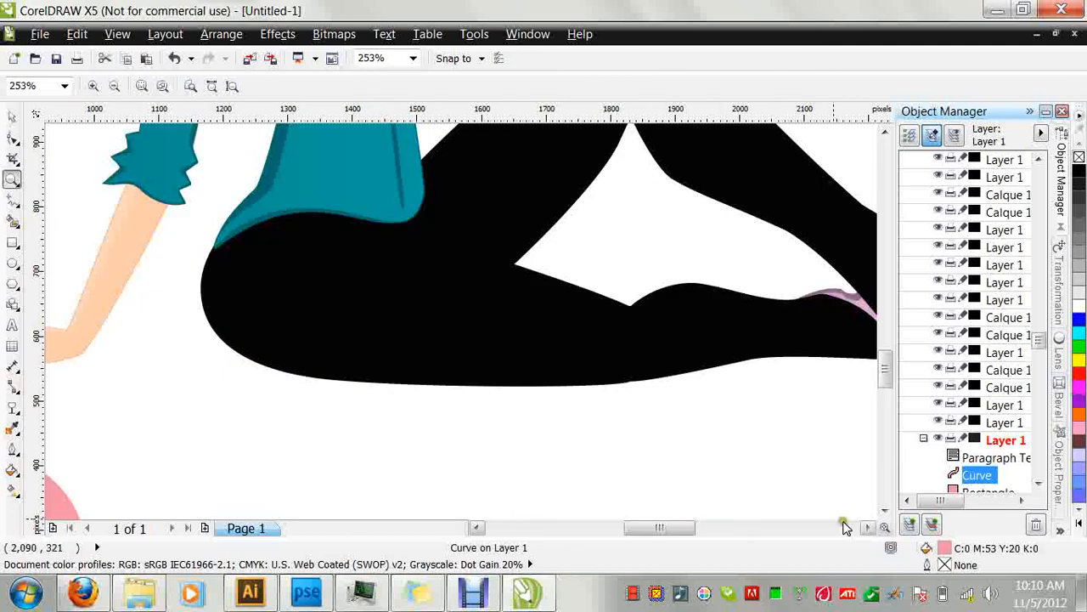
click(12, 203)
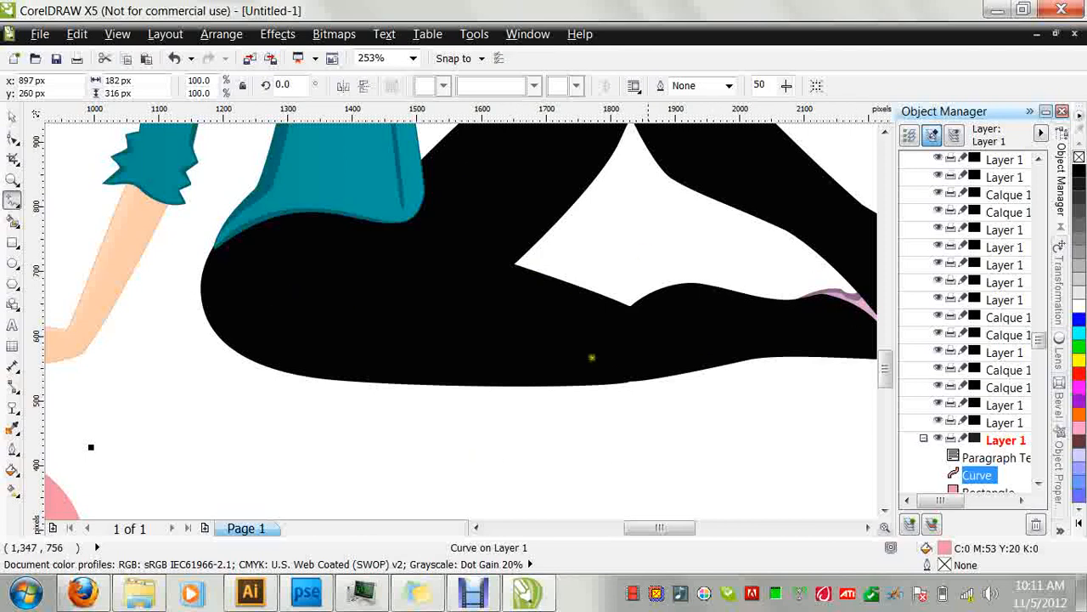
double_click(949, 567)
click(440, 184)
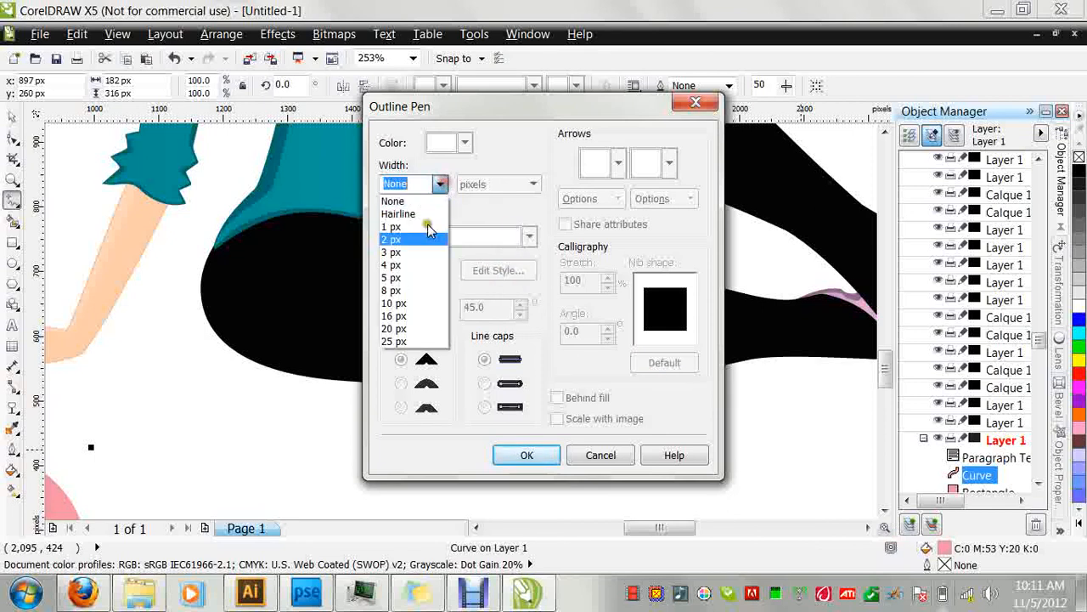
click(401, 277)
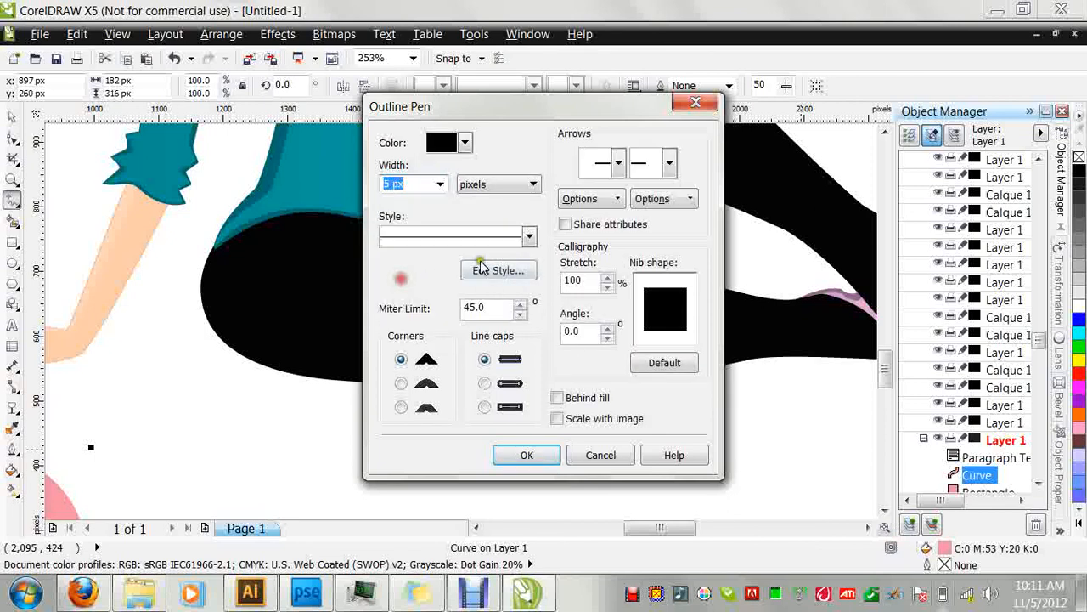
click(529, 236)
click(463, 376)
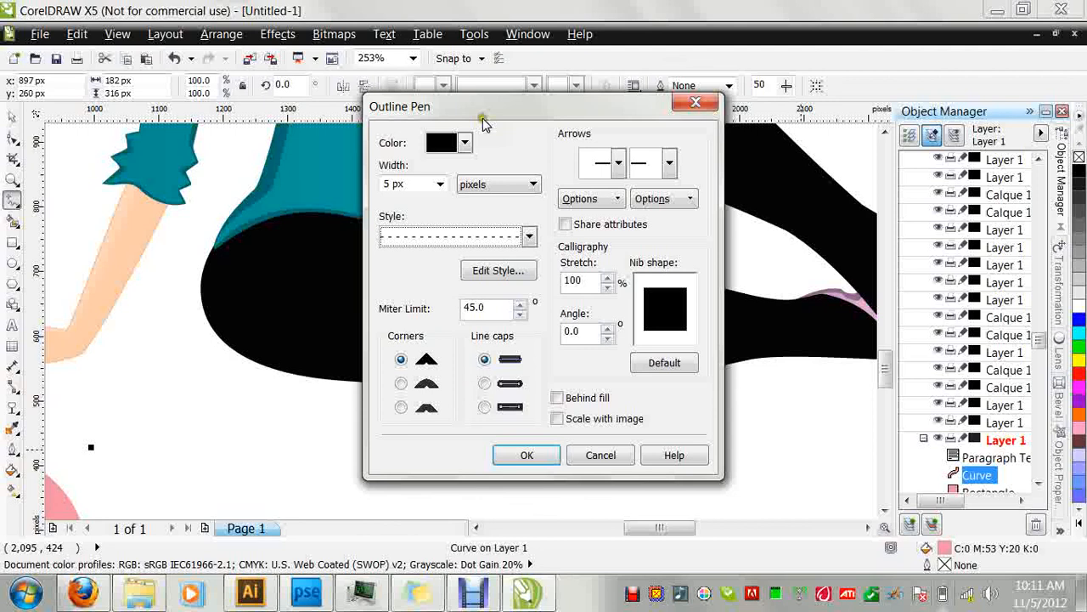
click(464, 142)
click(444, 227)
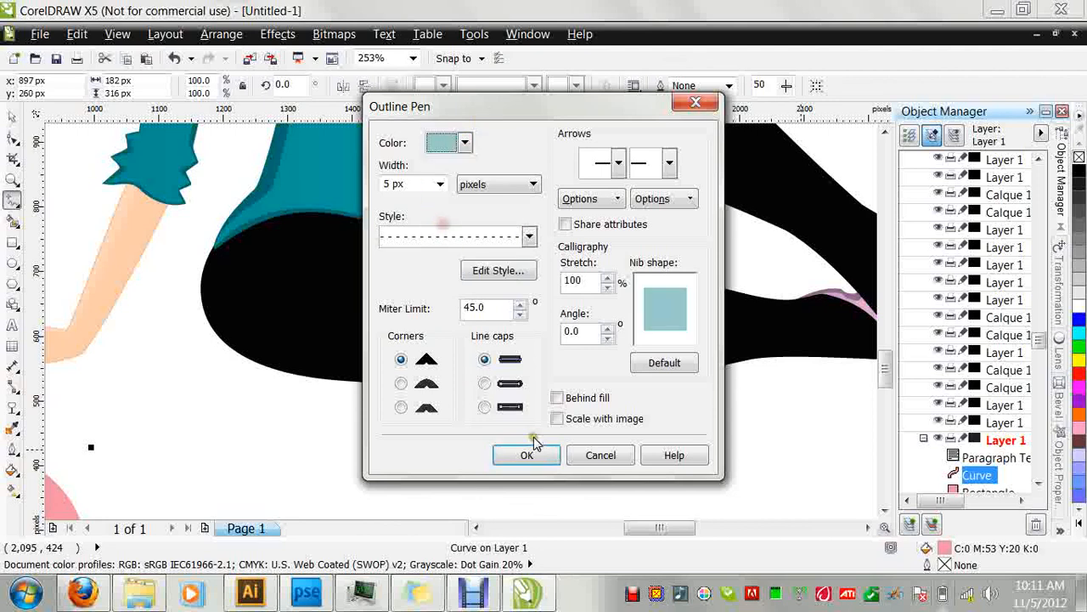
click(530, 452)
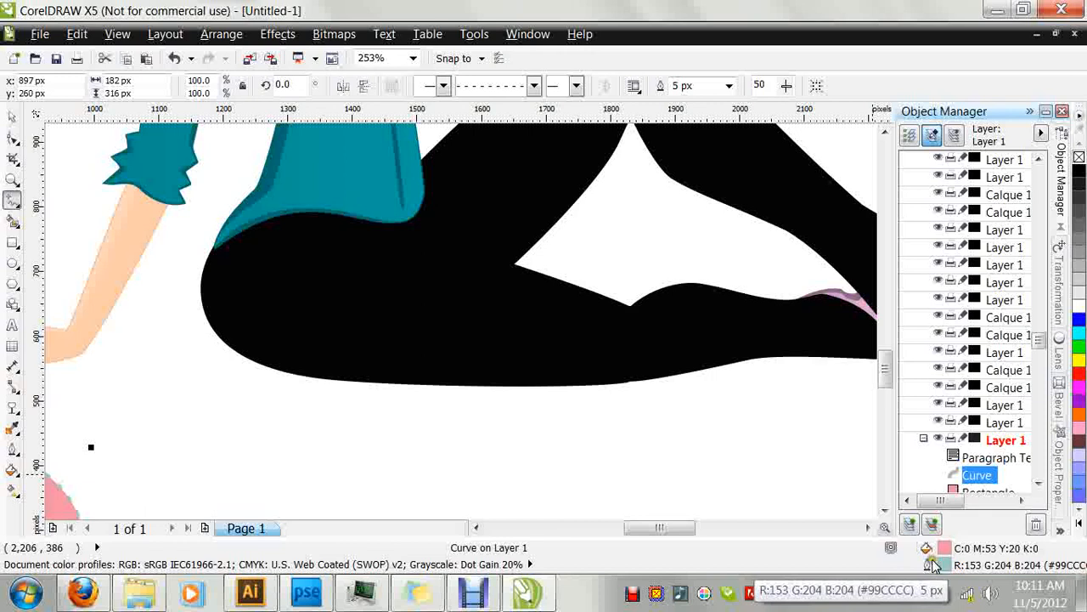
Draw a freehand curve about 396 by 86 px across the black thigh and bring it to the front of the page.
drag(265, 273, 520, 328)
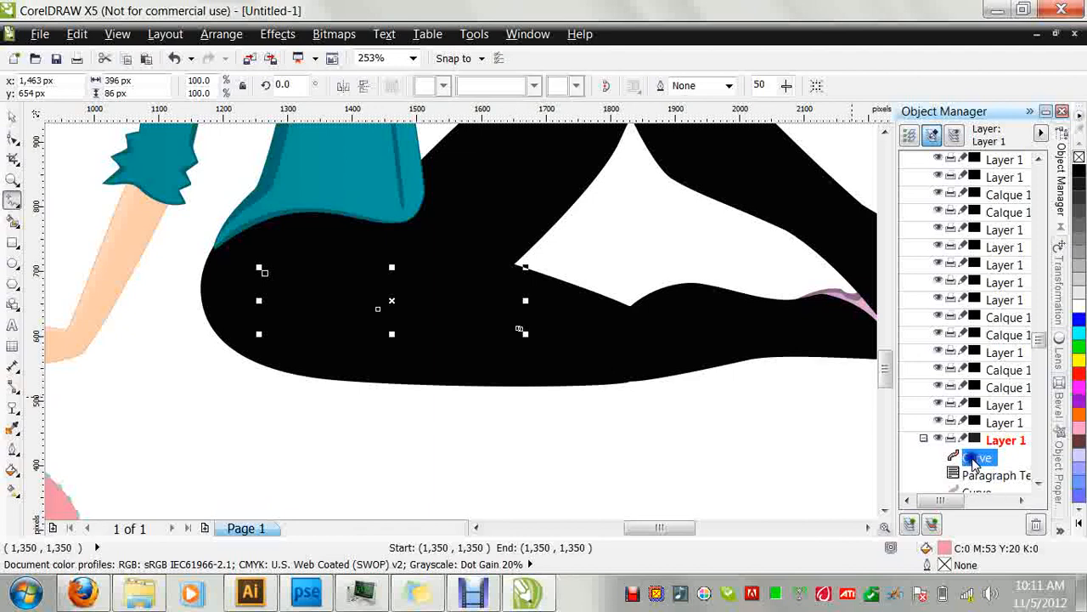
right_click(974, 459)
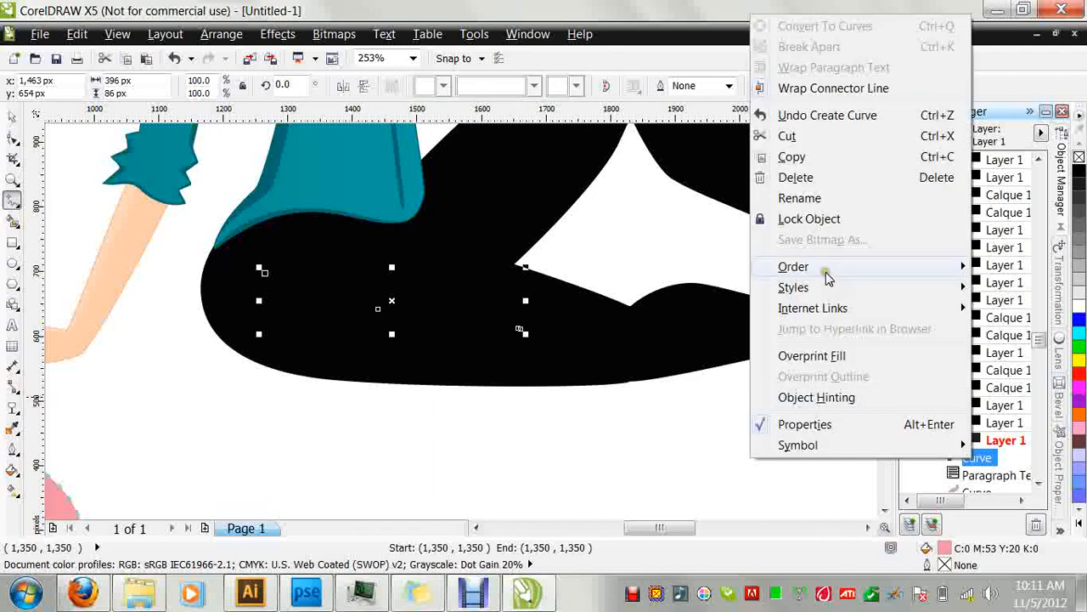
mouse_move(826, 273)
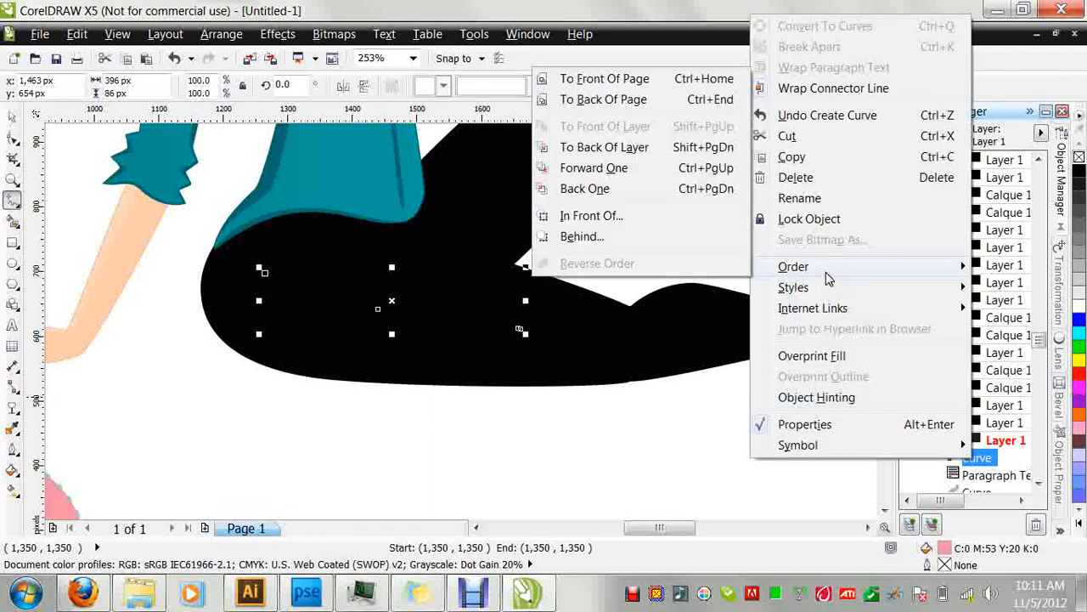
click(603, 82)
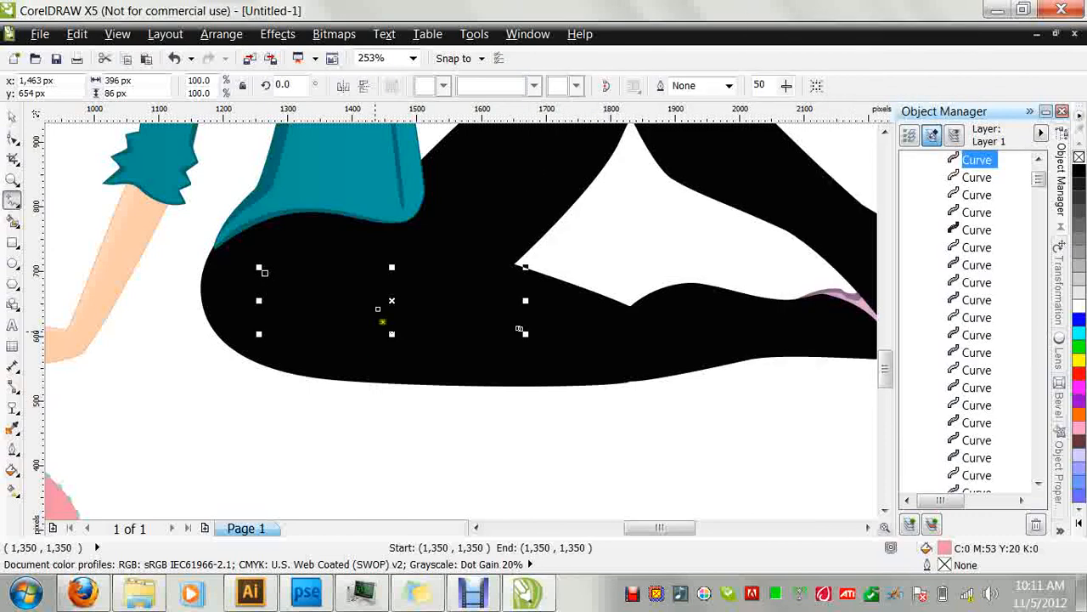
Move the new freehand curve off the black leg onto the white area below it.
click(332, 431)
drag(332, 431, 323, 445)
click(322, 445)
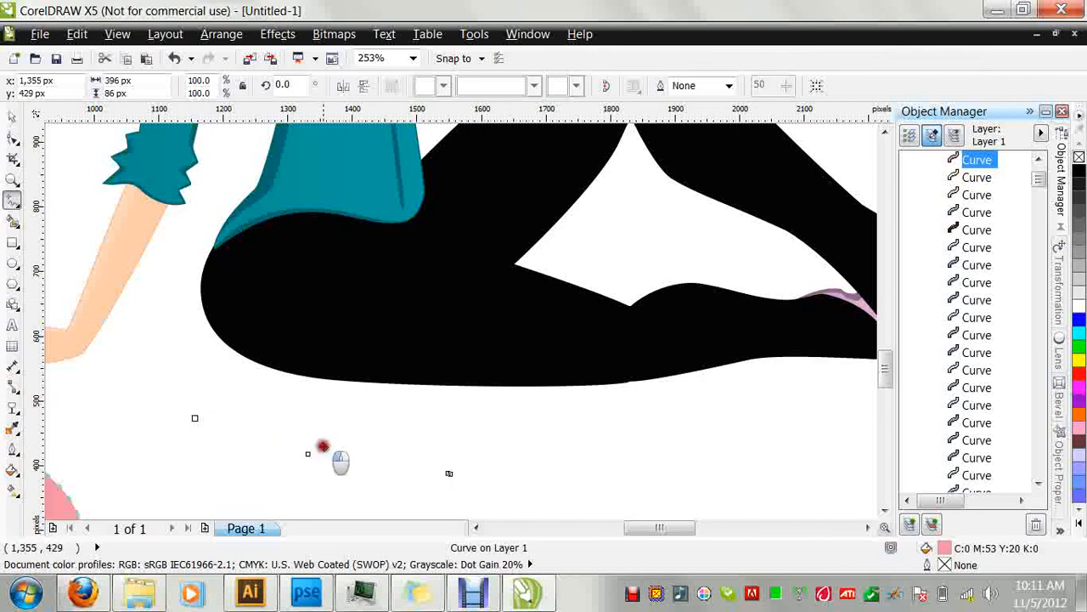
Give the freehand curve a 5 px dashed outline in light teal (#99CCCC).
key(F10)
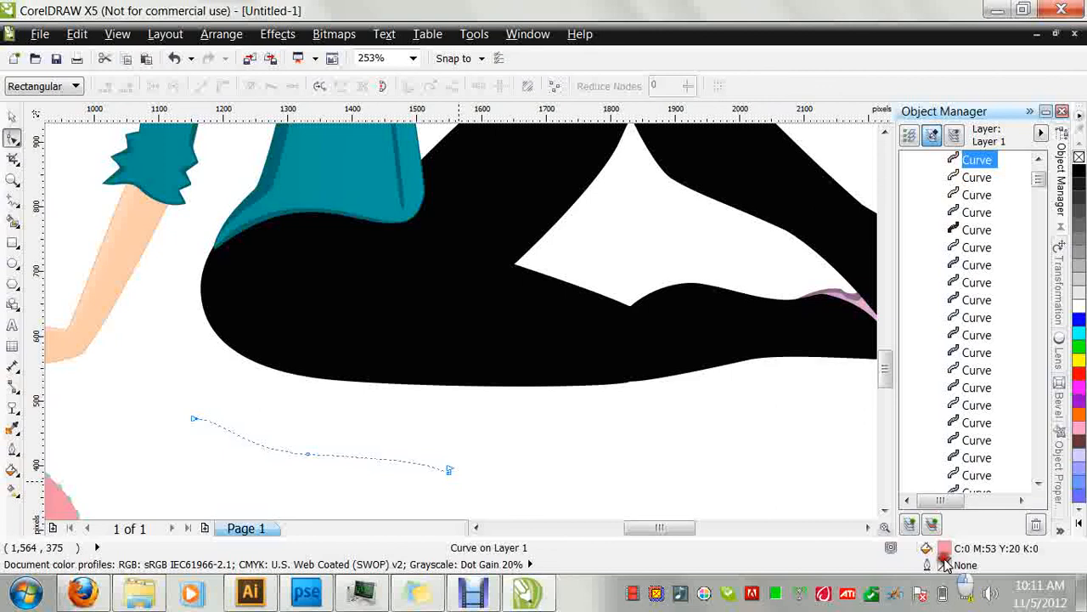
double_click(946, 565)
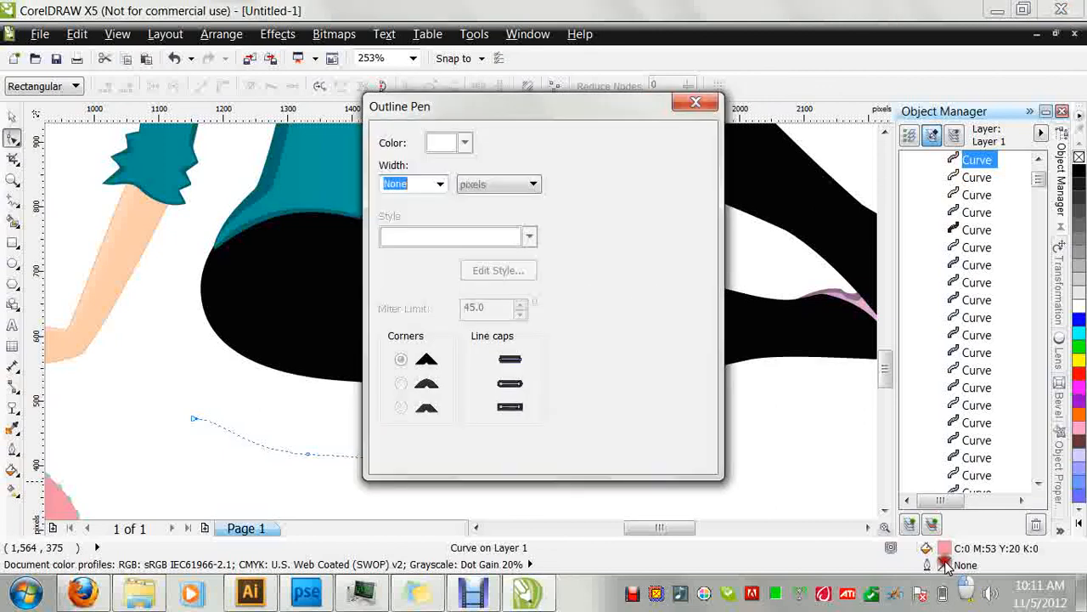
click(442, 186)
click(404, 284)
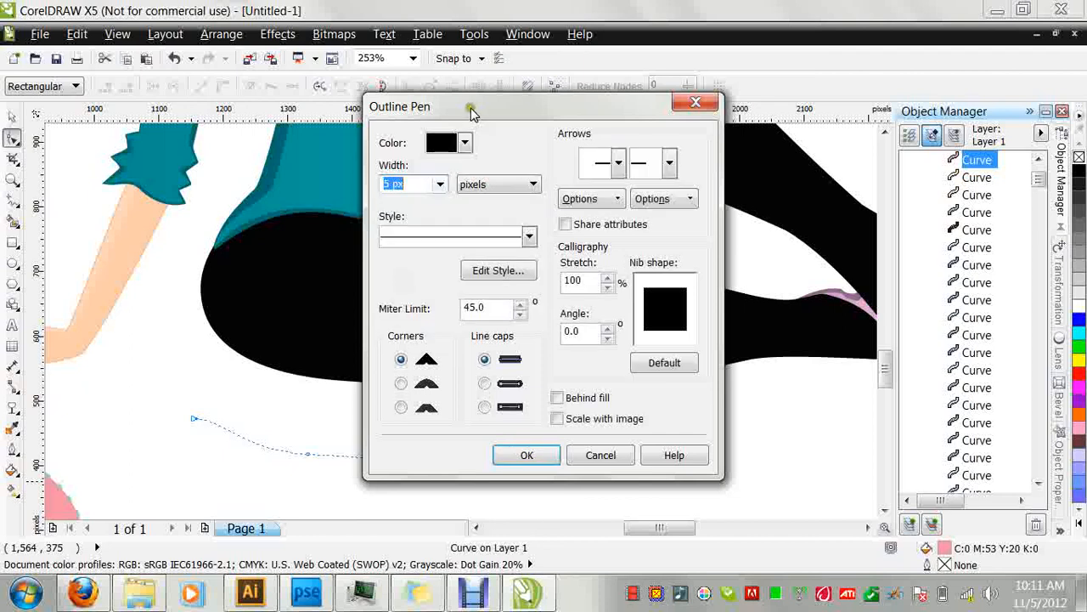
click(464, 142)
click(442, 225)
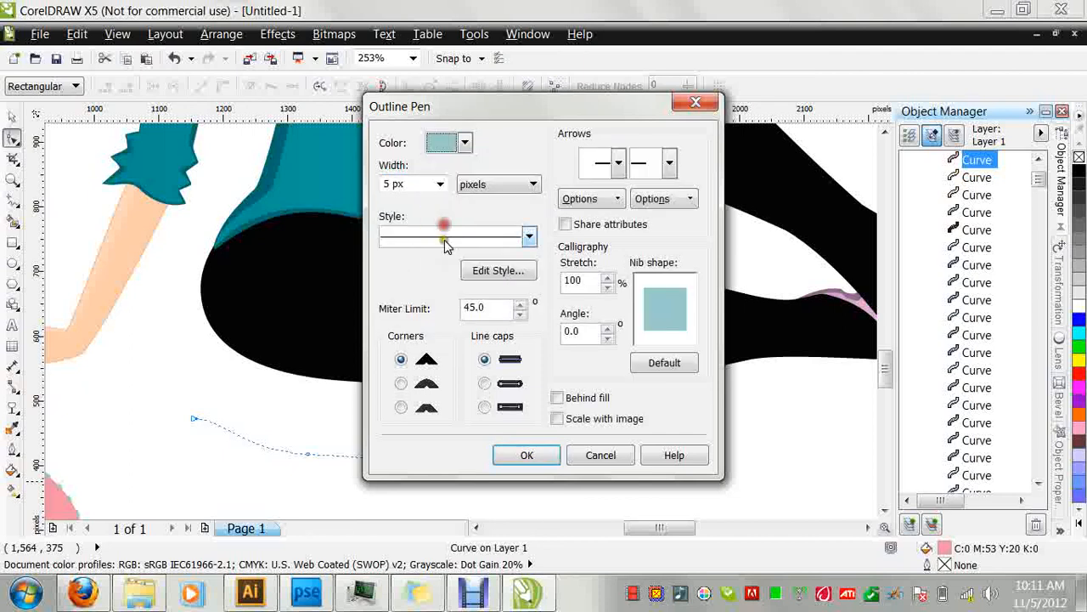
click(527, 240)
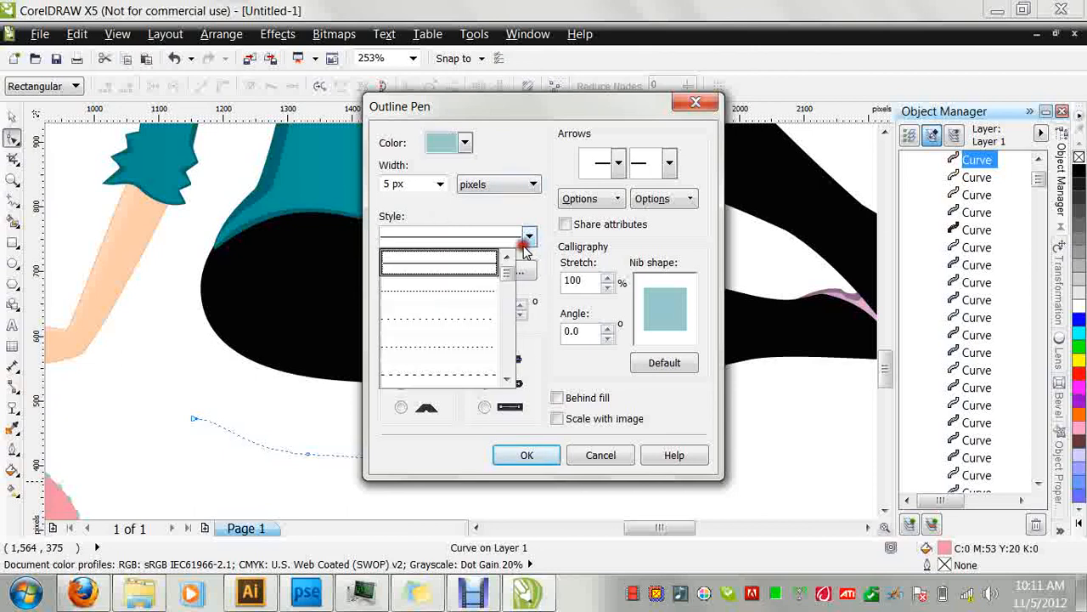
click(467, 376)
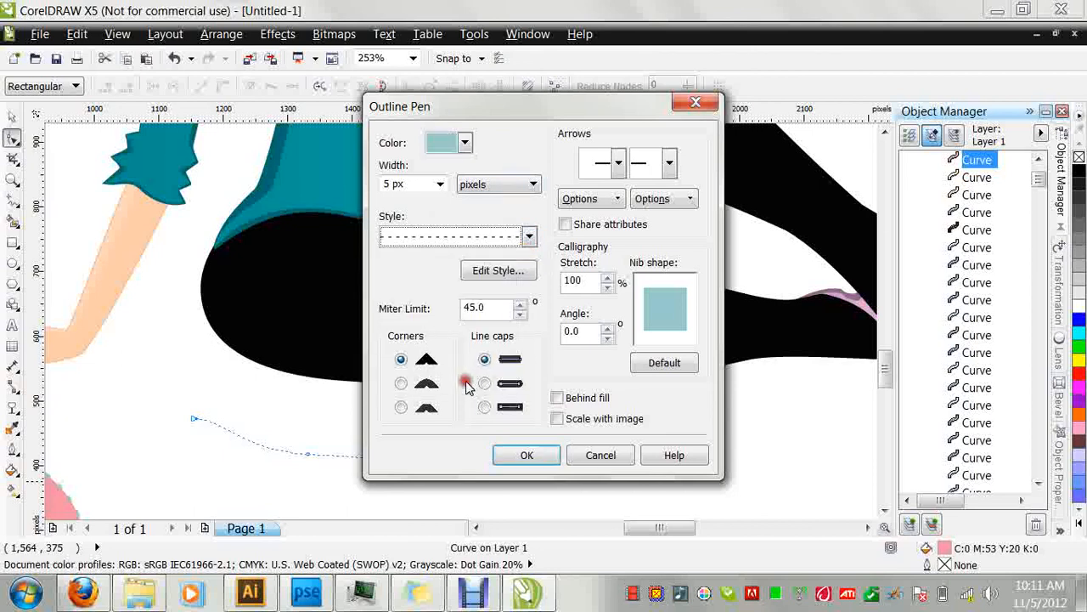
click(525, 466)
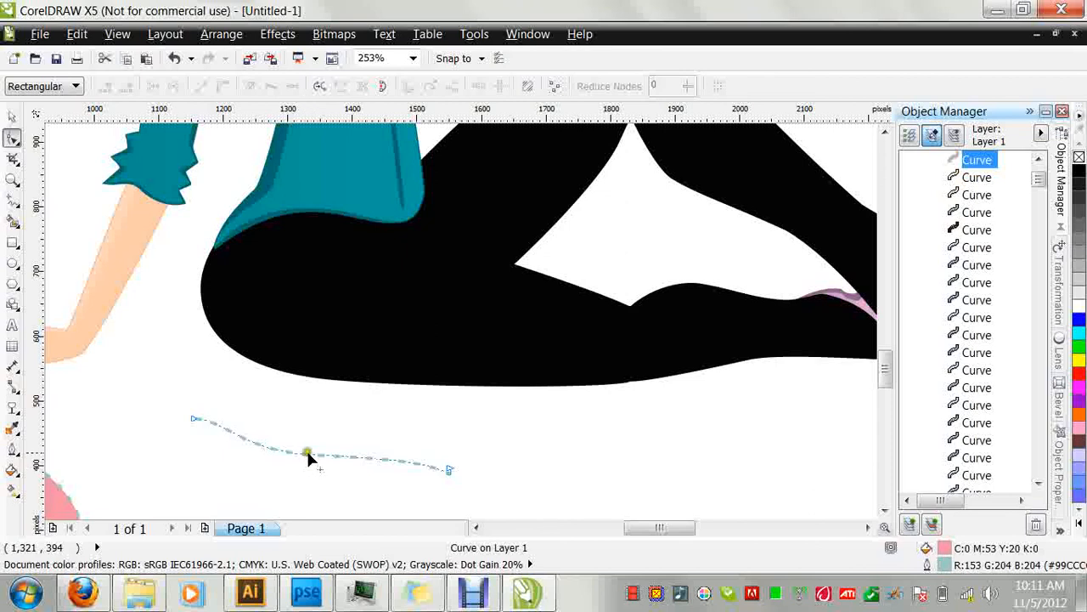
Move the dashed curve back onto the black thigh and pull one of its end nodes toward the calf.
click(13, 115)
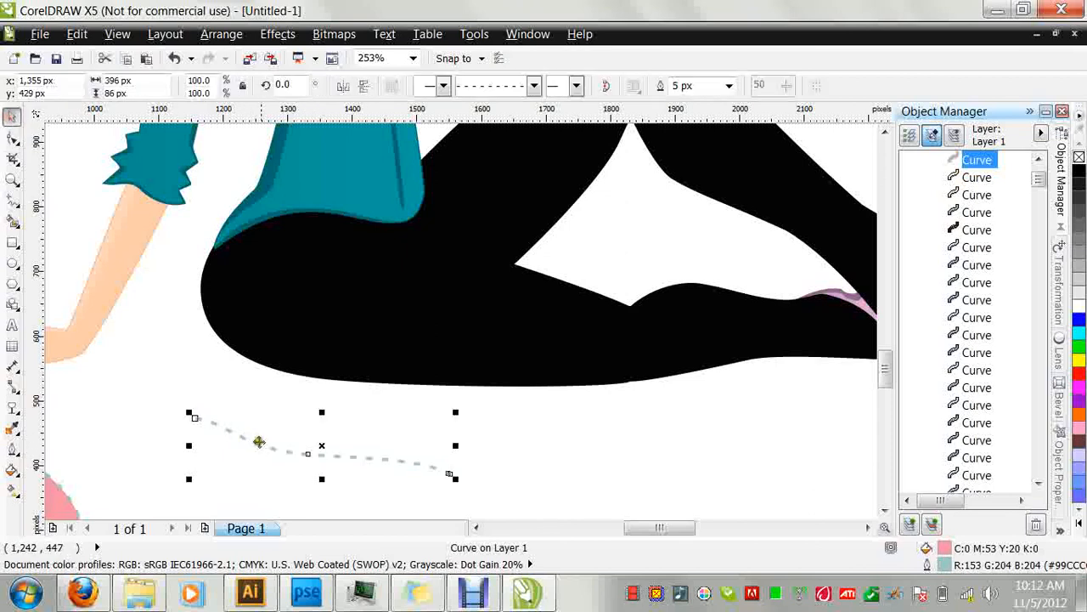
drag(315, 447, 338, 332)
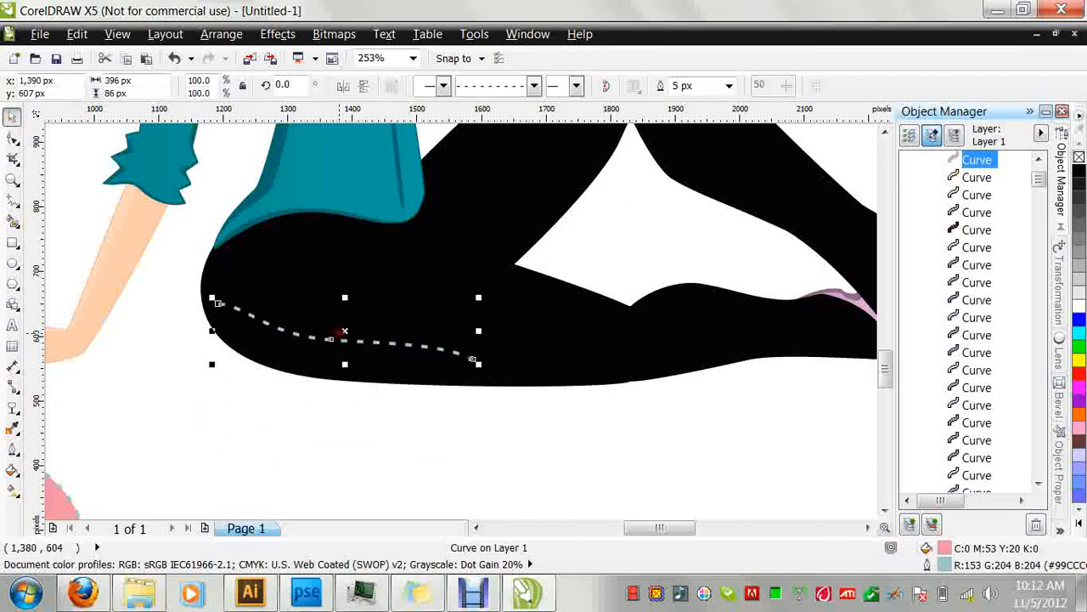
key(F10)
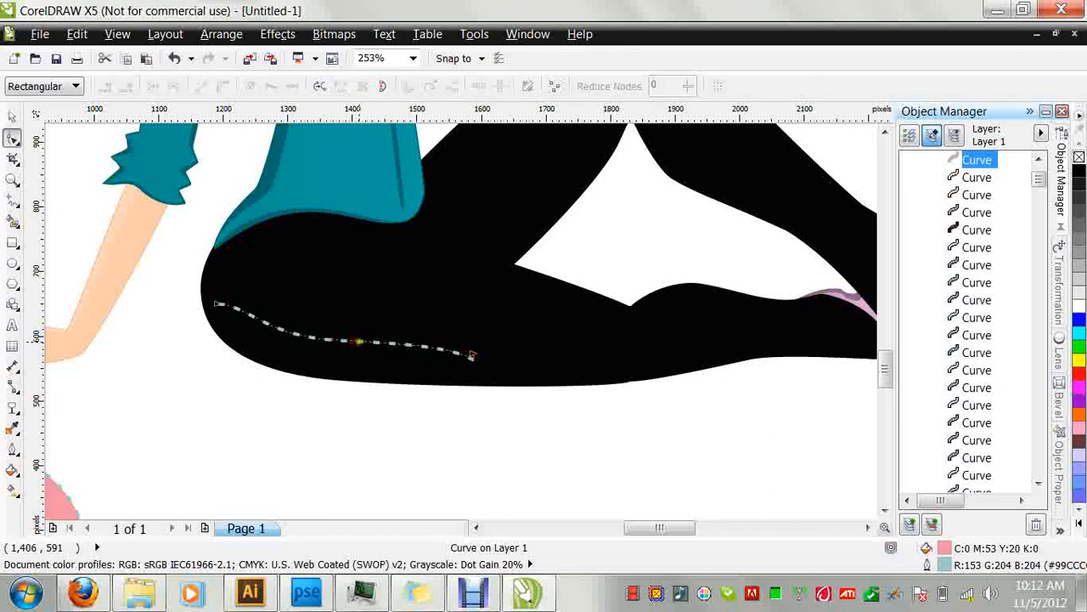
drag(472, 355, 586, 332)
Pull the dashed curve's remaining end node out to the ankle, lower its middle node, and clear the selection.
click(471, 358)
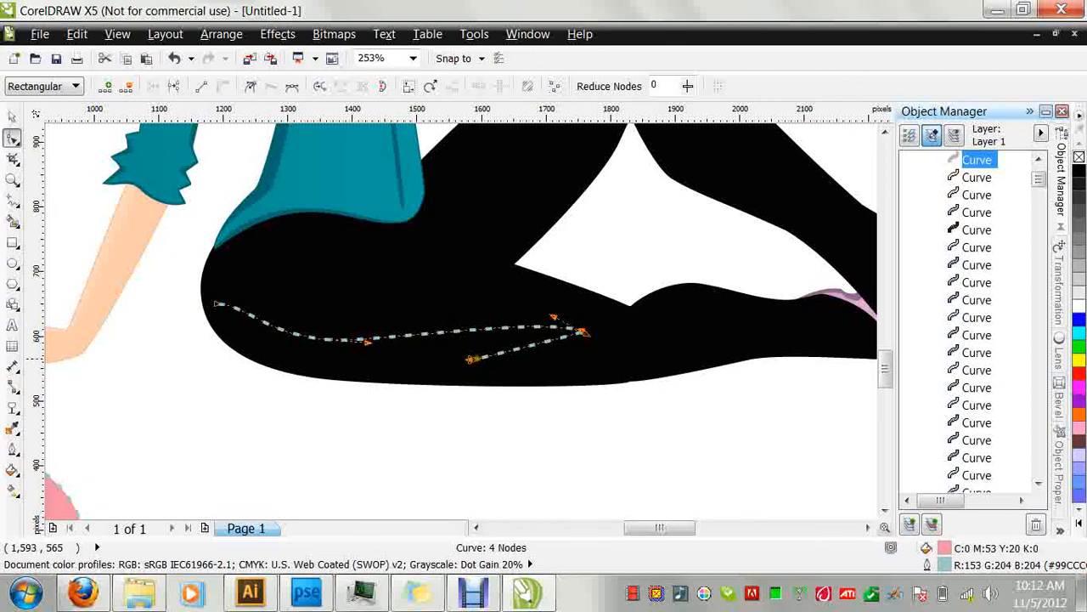
drag(472, 357, 814, 325)
click(577, 331)
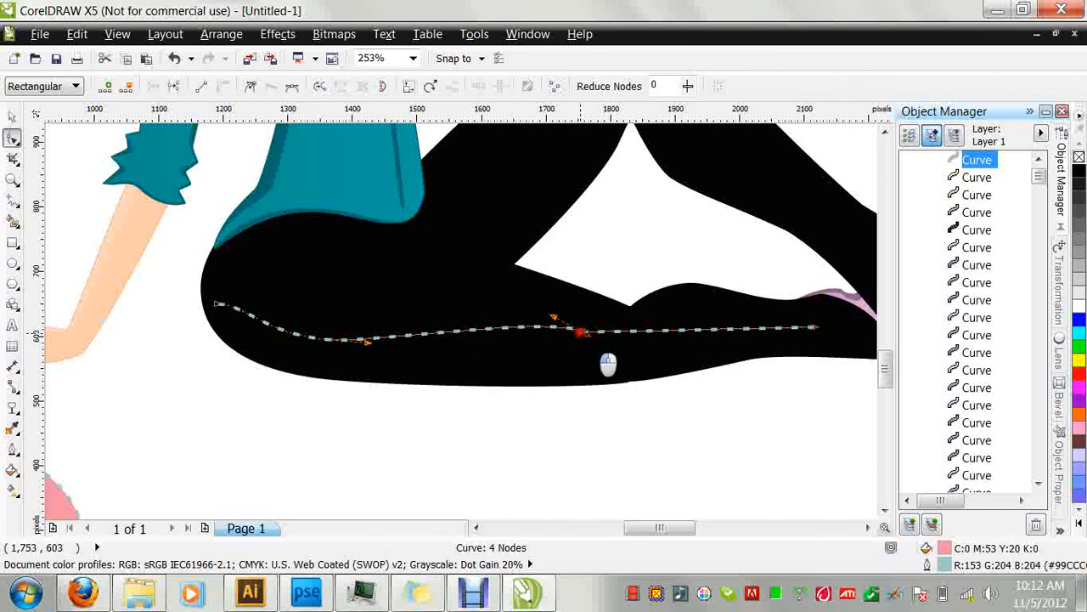
drag(580, 332, 508, 360)
click(415, 60)
click(415, 59)
click(412, 72)
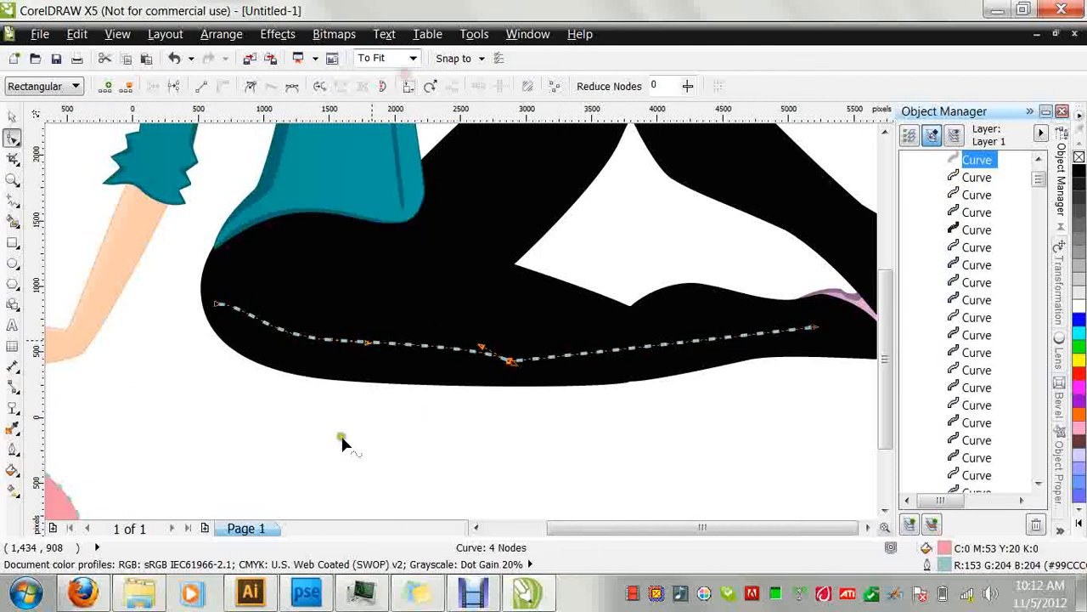
click(12, 116)
click(88, 215)
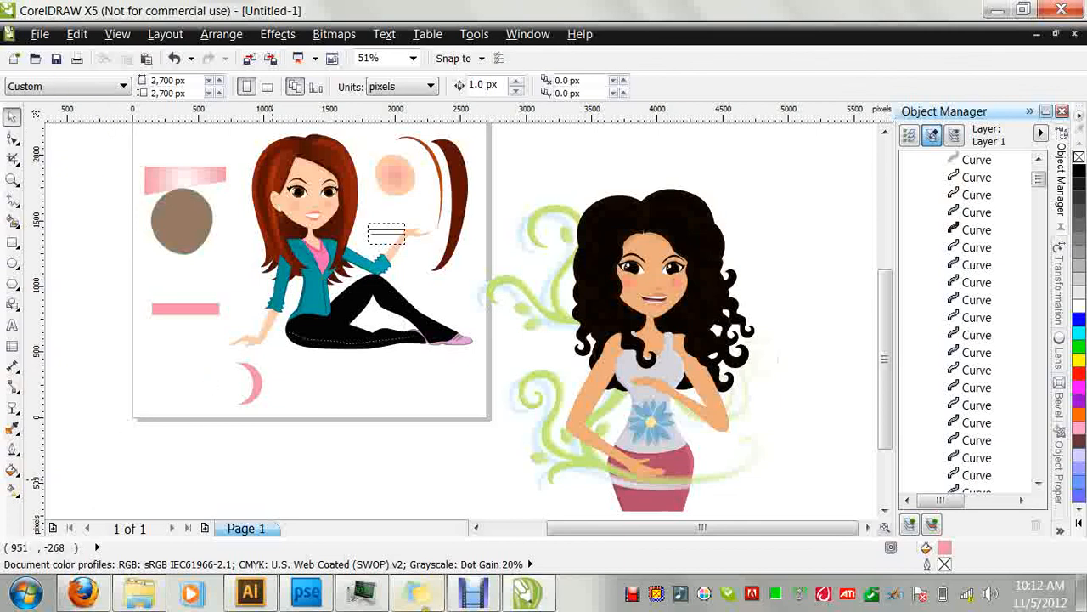
mouse_move(495, 601)
mouse_move(475, 437)
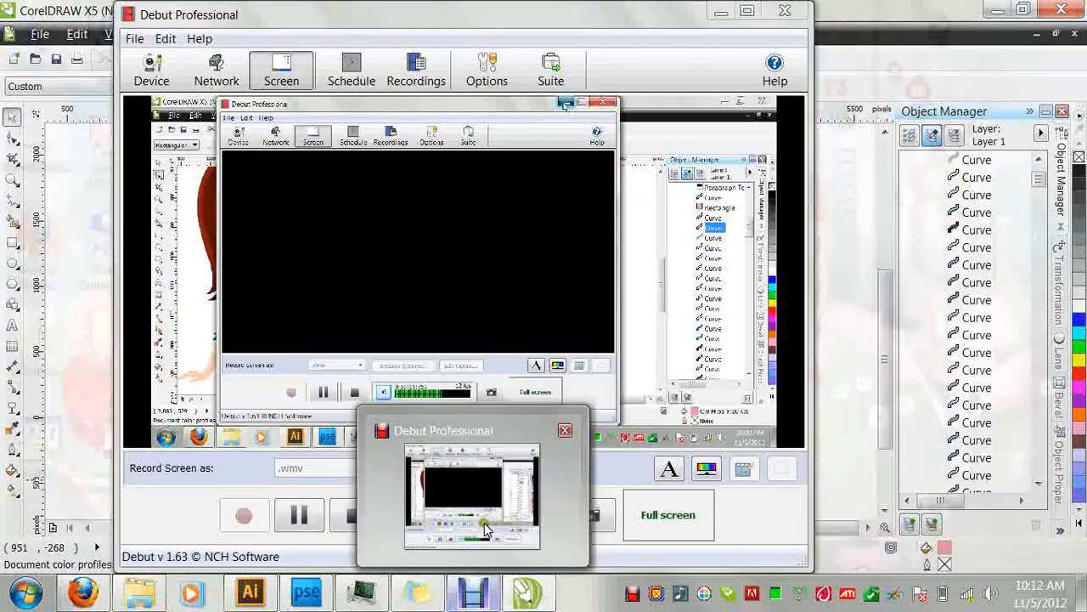
click(480, 435)
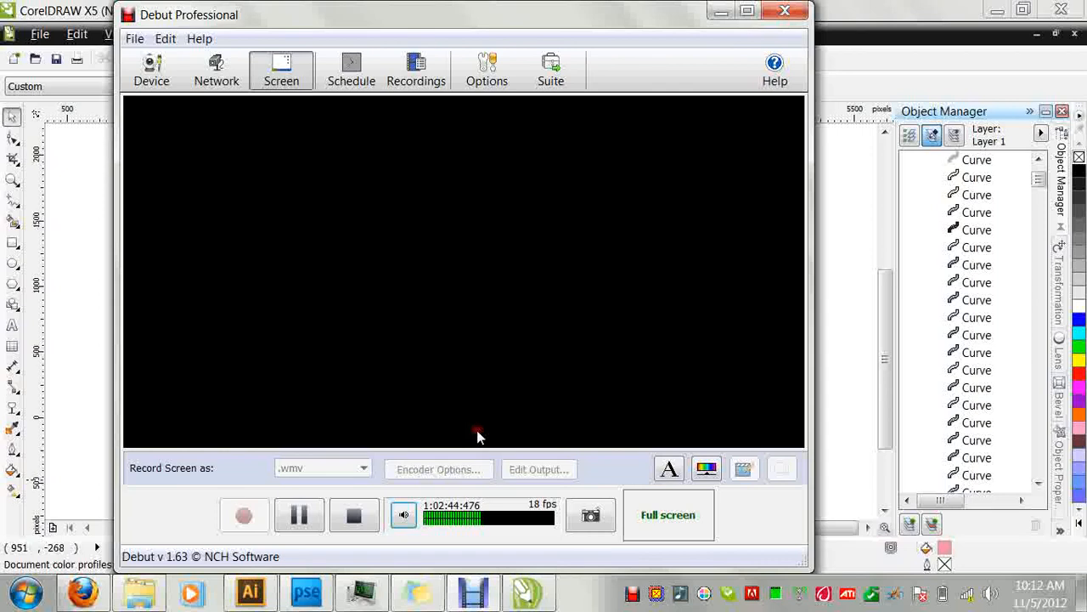